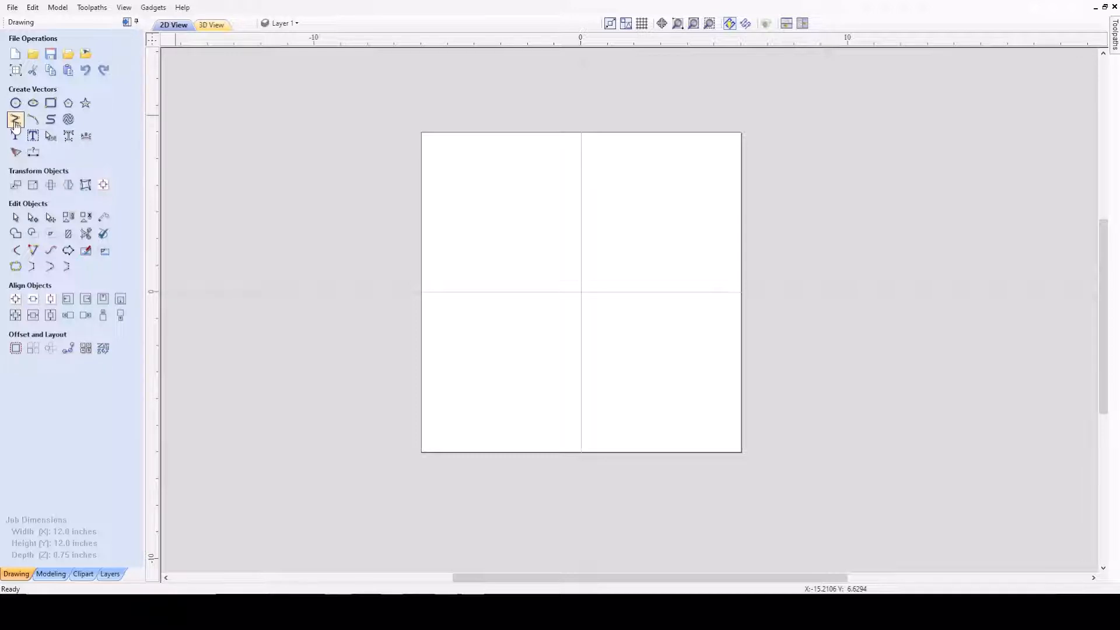
# - Start a polyline with its first point at X 0, Y 0, the centre of the job
pyautogui.click(15, 120)
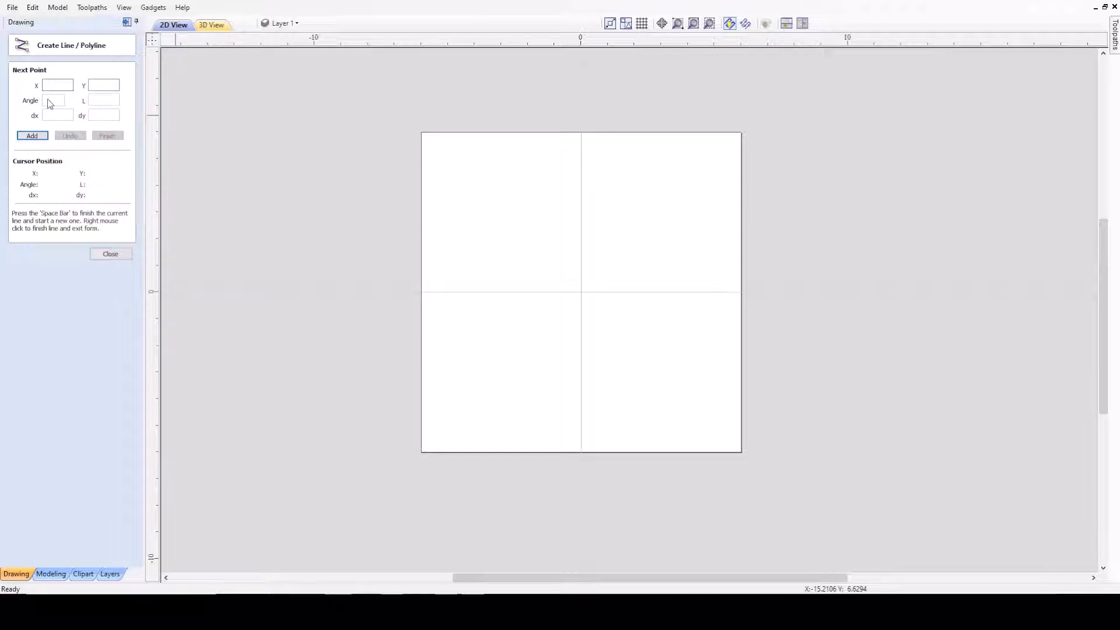
pyautogui.click(54, 85)
pyautogui.write('00')
pyautogui.click(30, 136)
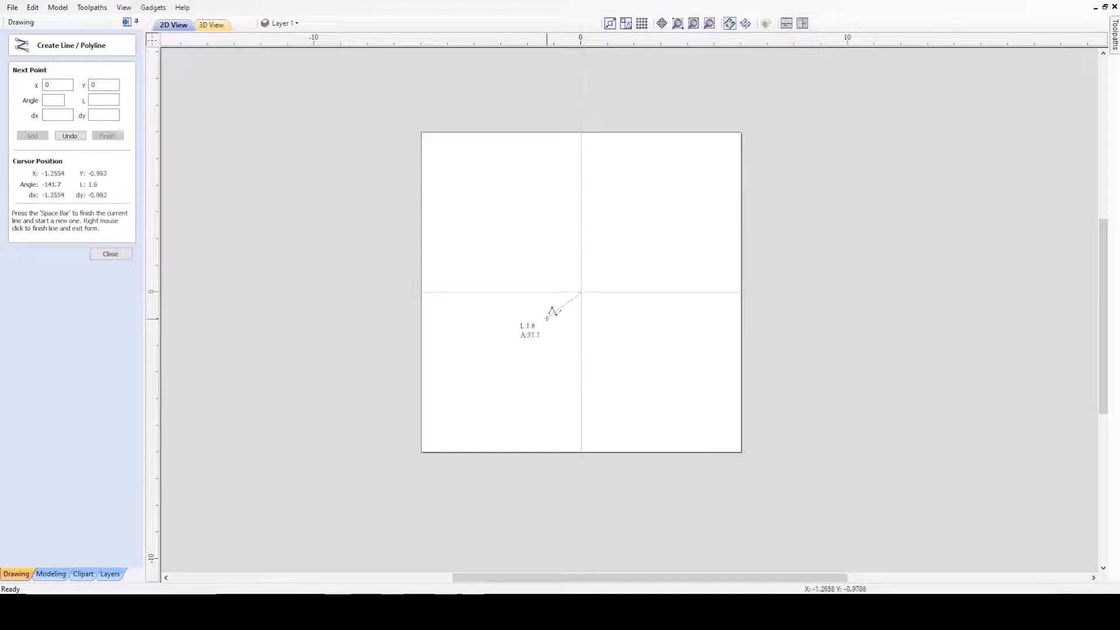
pyautogui.scroll(3, 583, 299)
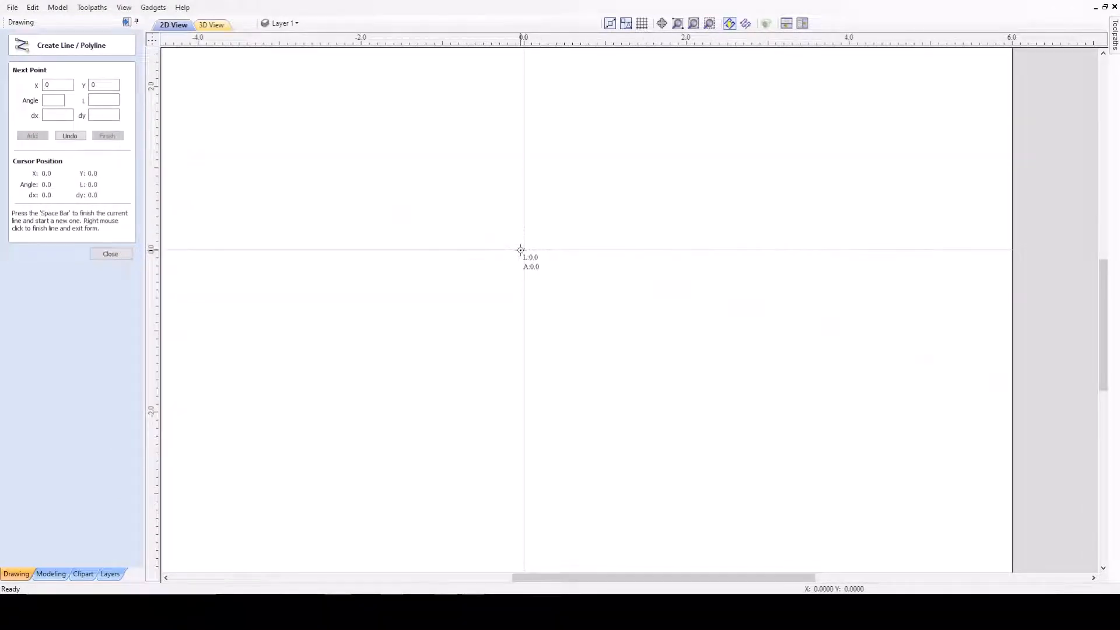
pyautogui.scroll(-5, 527, 252)
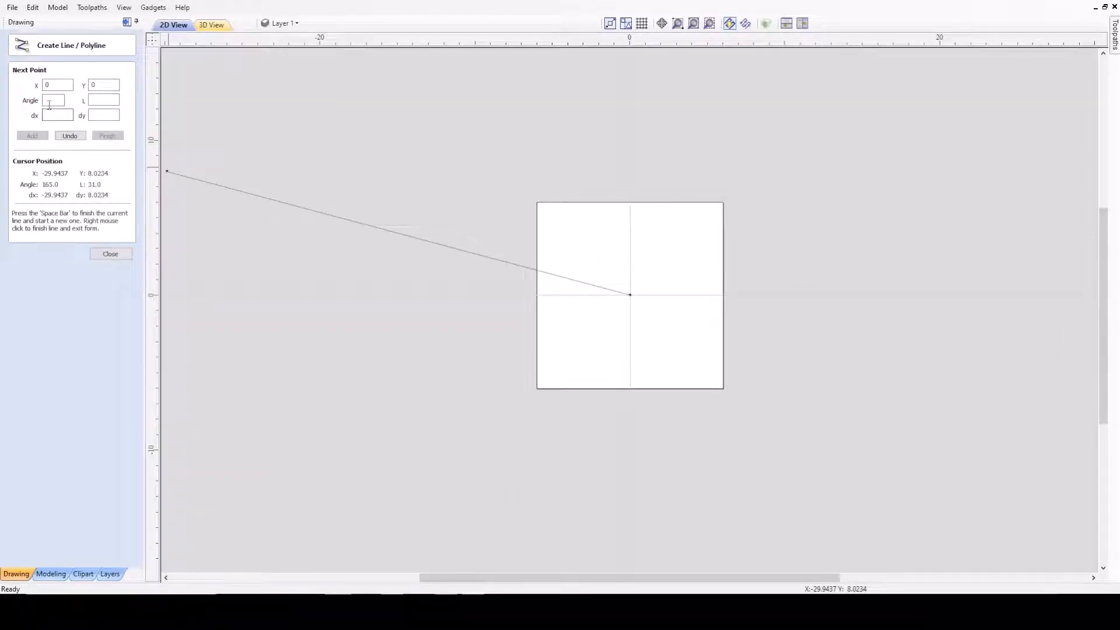
# - Add a polyline segment at an angle of 45 degrees with a length of 5 inches and finish the line
pyautogui.write('45')
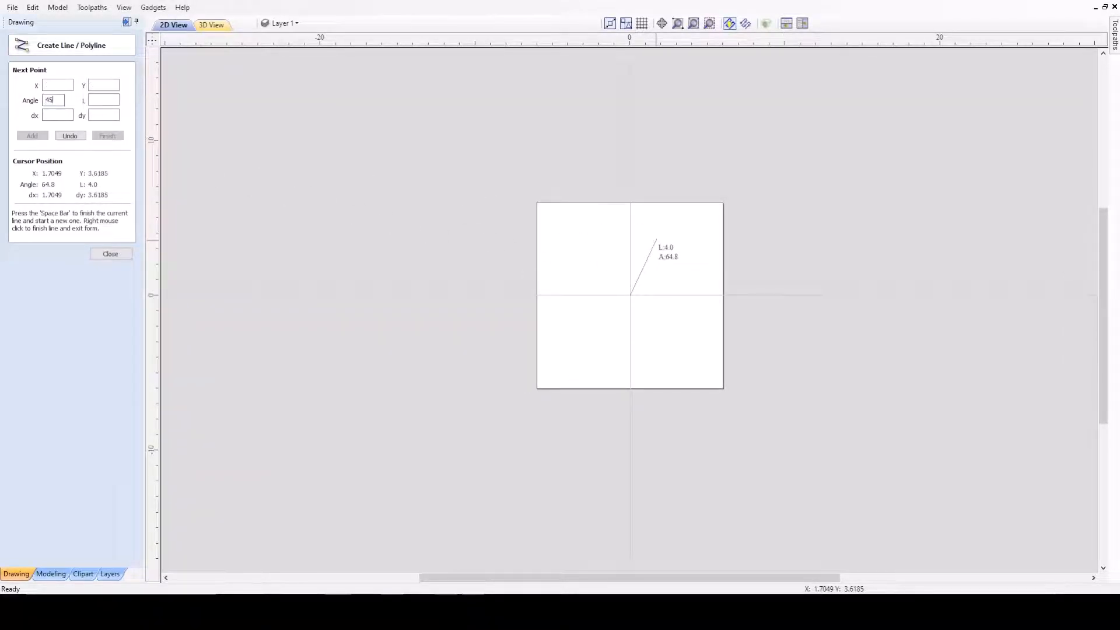
pyautogui.click(102, 101)
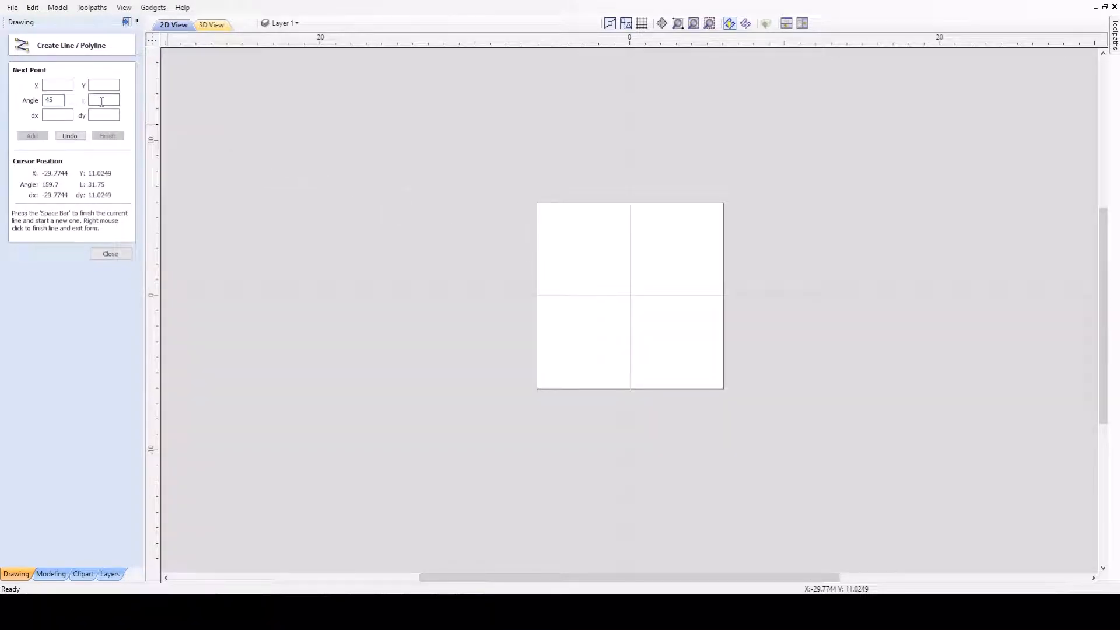
pyautogui.write('5')
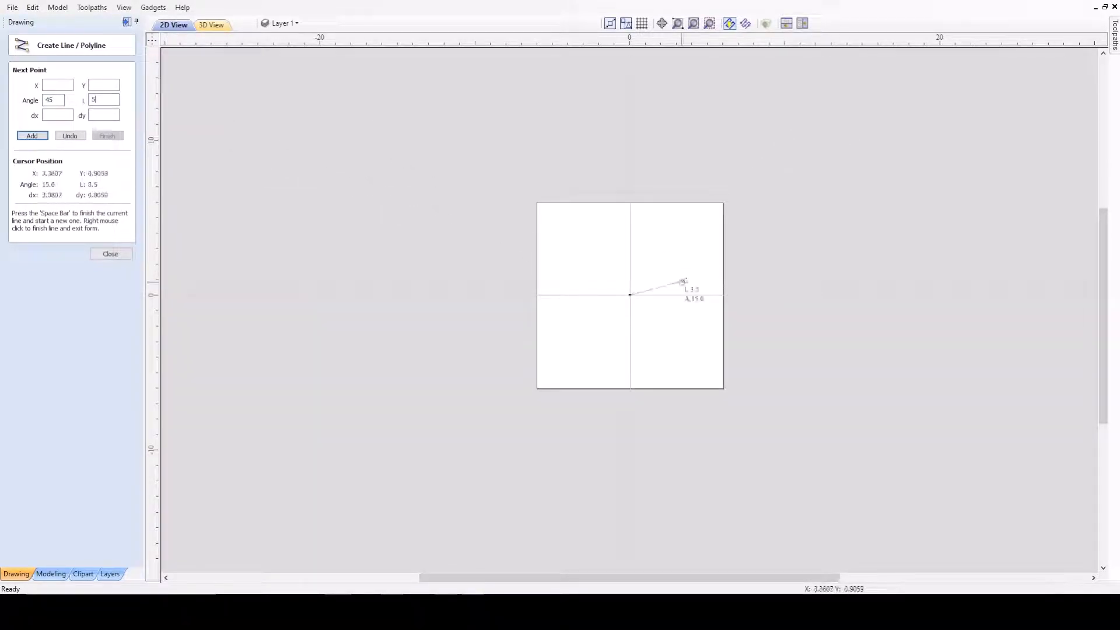
pyautogui.click(33, 135)
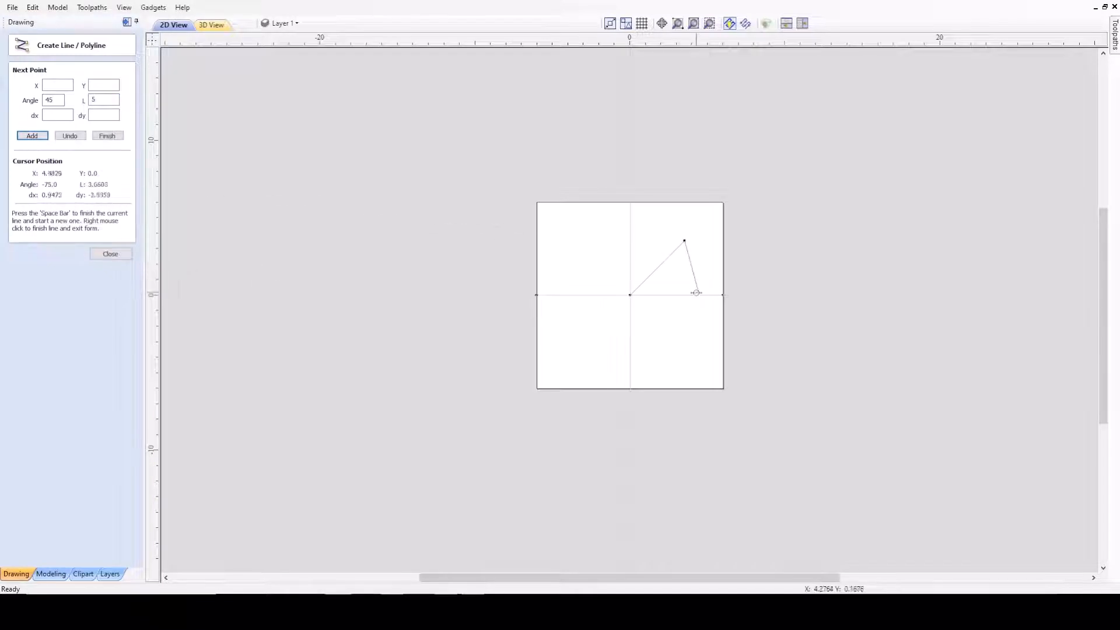
pyautogui.scroll(2, 695, 243)
pyautogui.scroll(1, 695, 243)
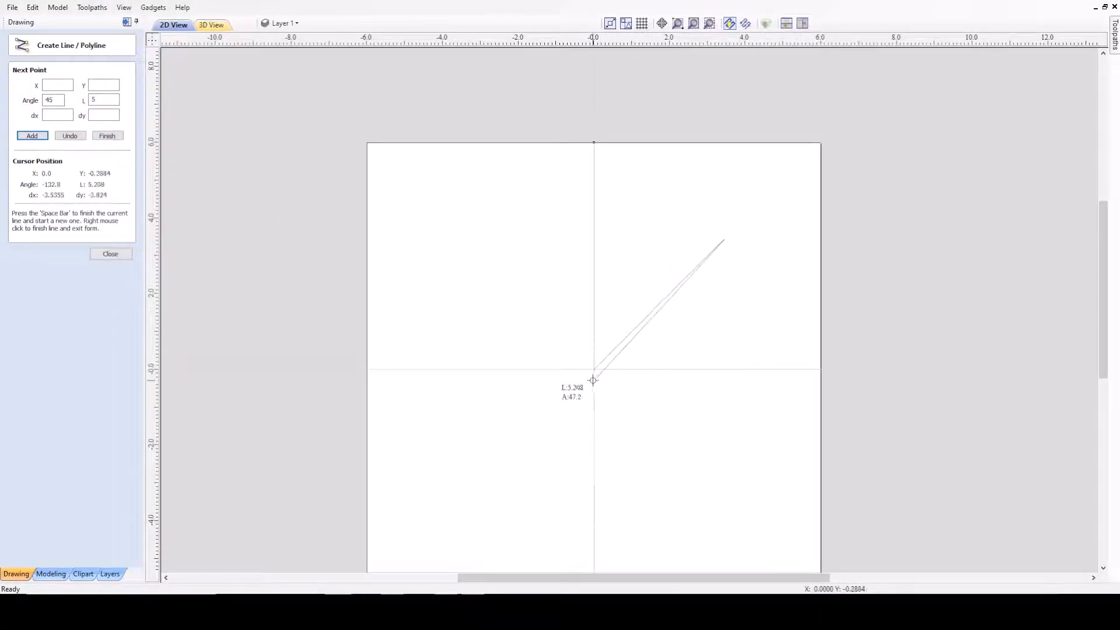
pyautogui.scroll(1, 677, 393)
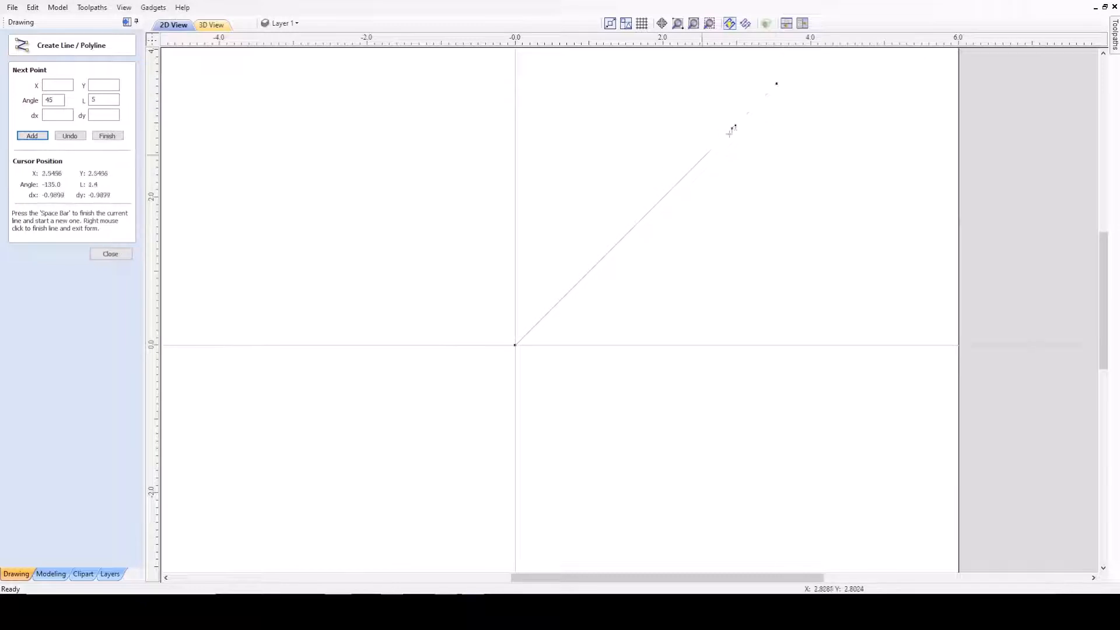
pyautogui.scroll(-2, 801, 220)
pyautogui.scroll(3, 791, 133)
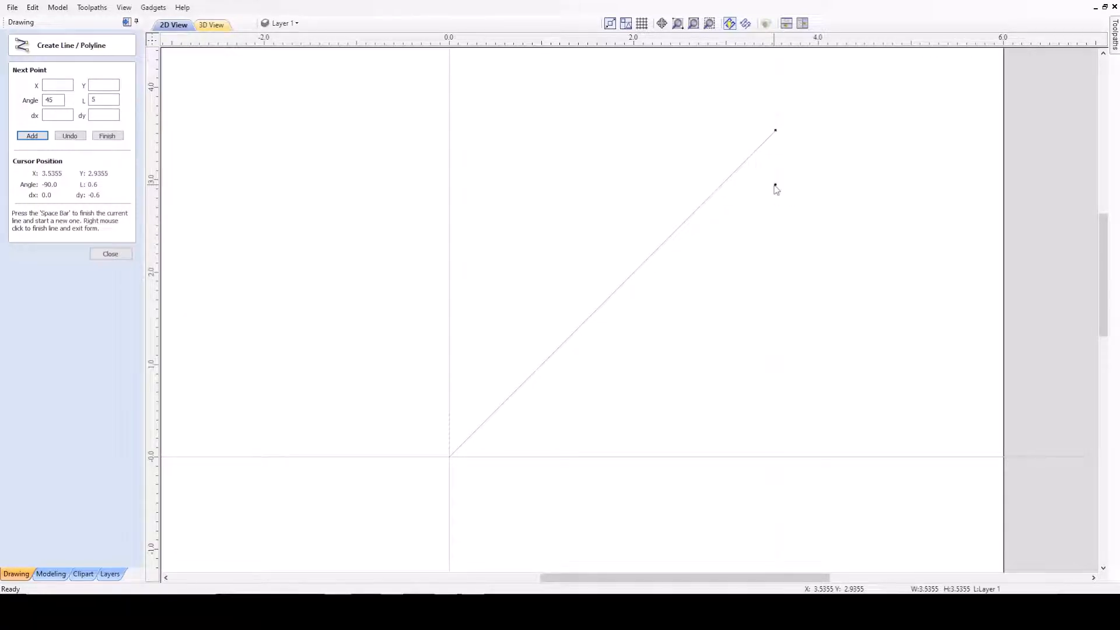
pyautogui.rightClick(774, 183)
pyautogui.scroll(-3, 737, 187)
pyautogui.click(713, 189)
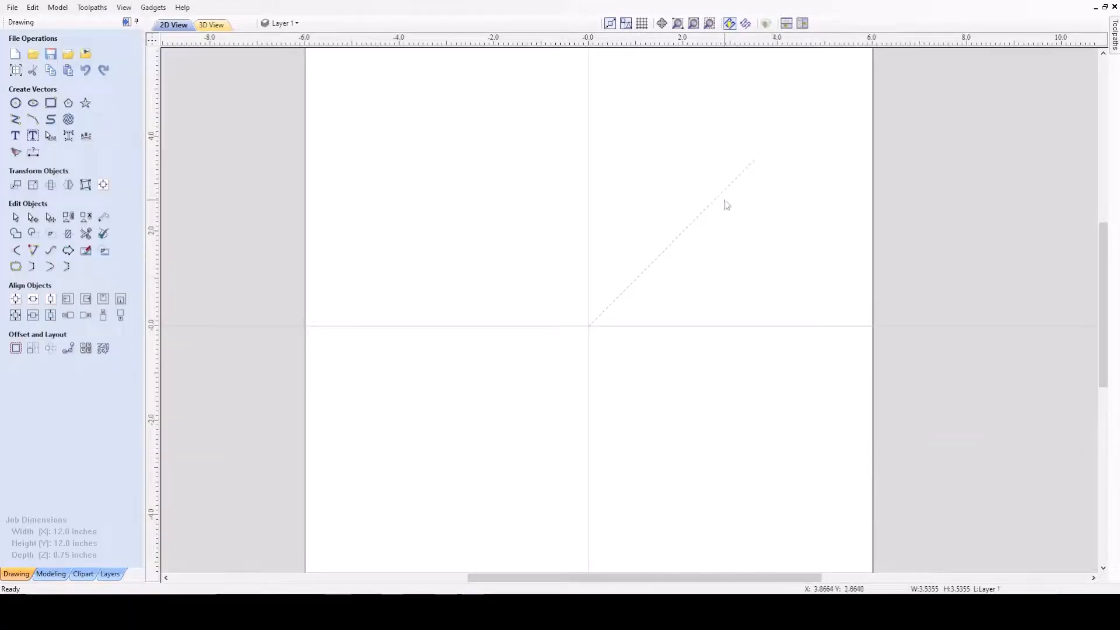
pyautogui.scroll(-2, 742, 220)
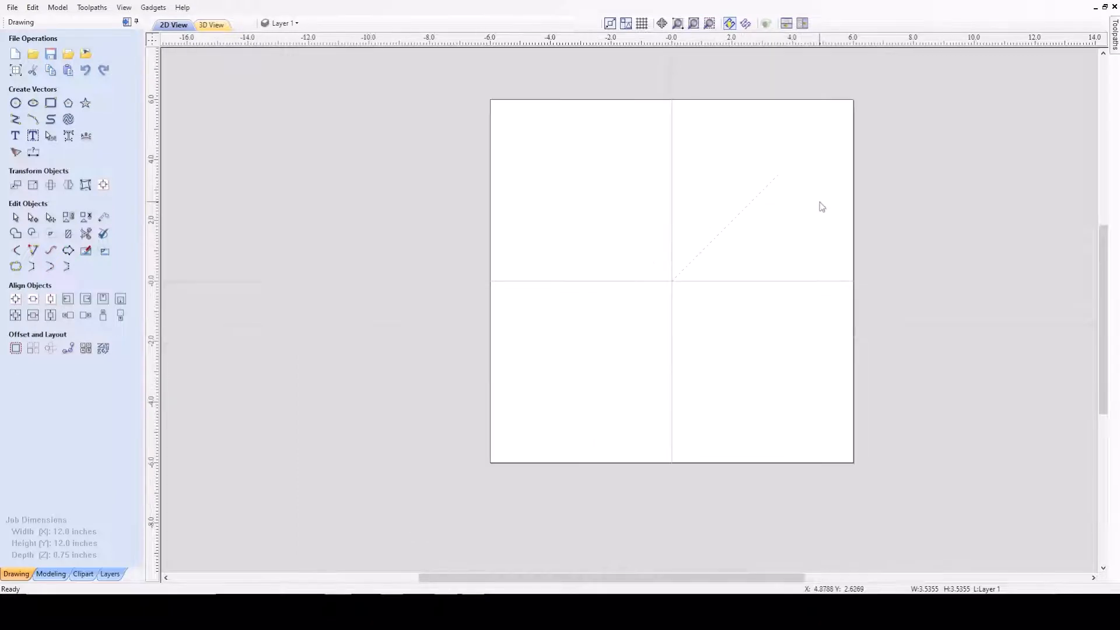
# - Draw a second line from the origin to the upper left, 5 inches long at 135 degrees, and finish it
pyautogui.click(15, 120)
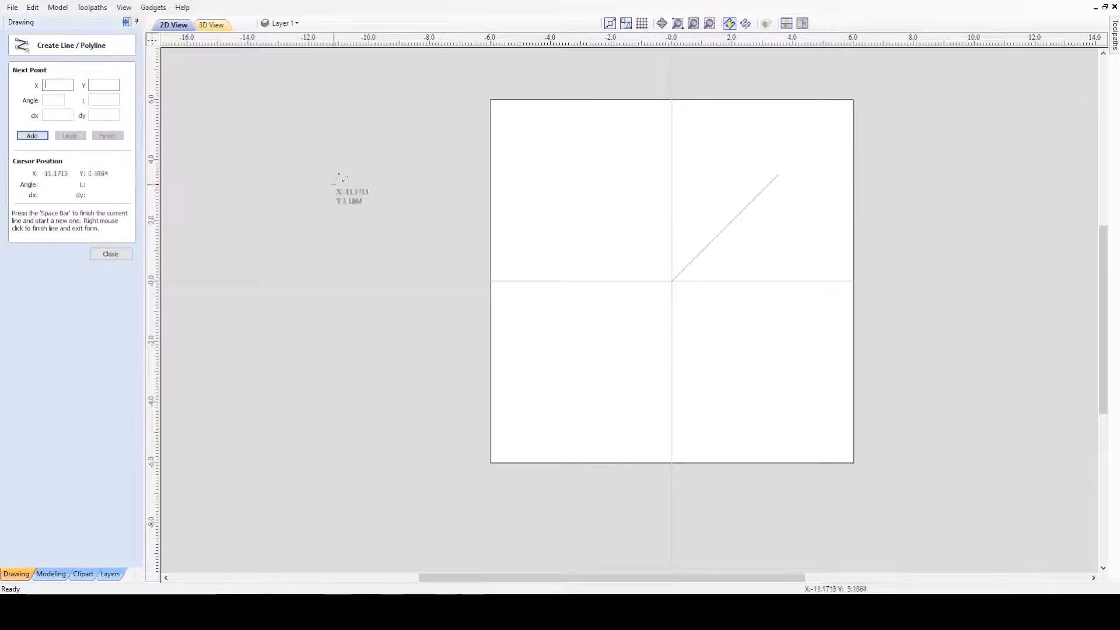
pyautogui.scroll(2, 712, 257)
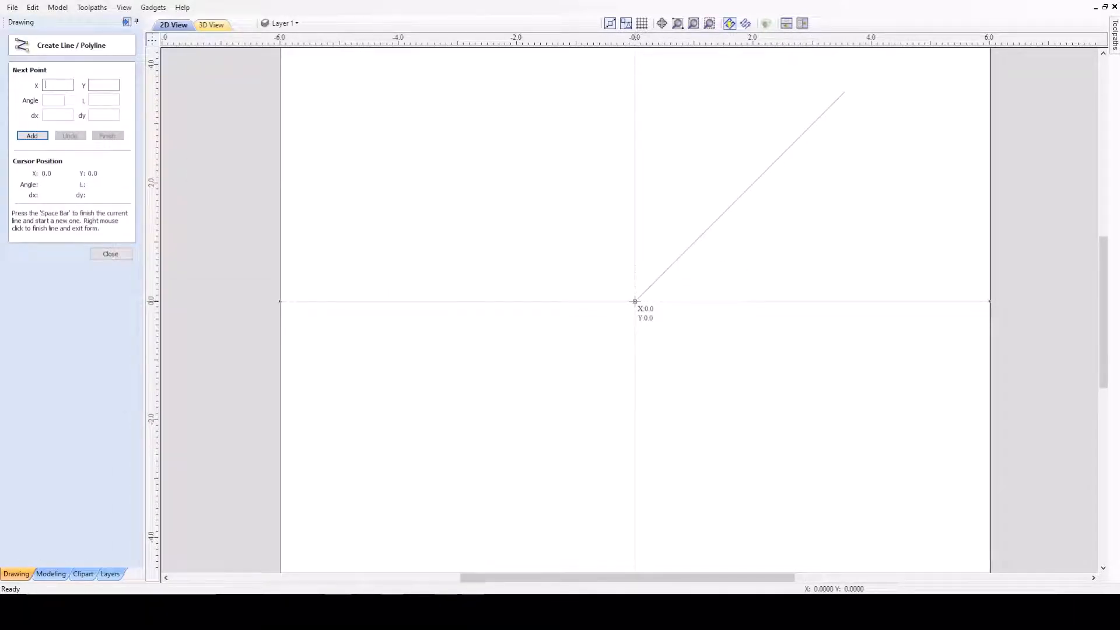
pyautogui.scroll(-1, 635, 302)
pyautogui.click(634, 302)
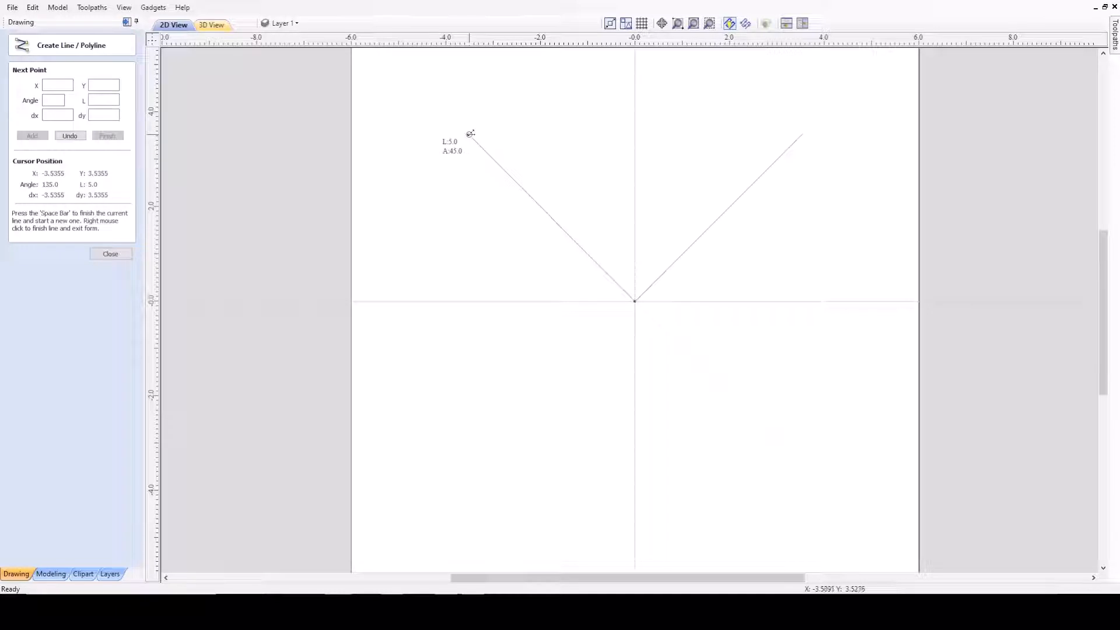
pyautogui.click(471, 134)
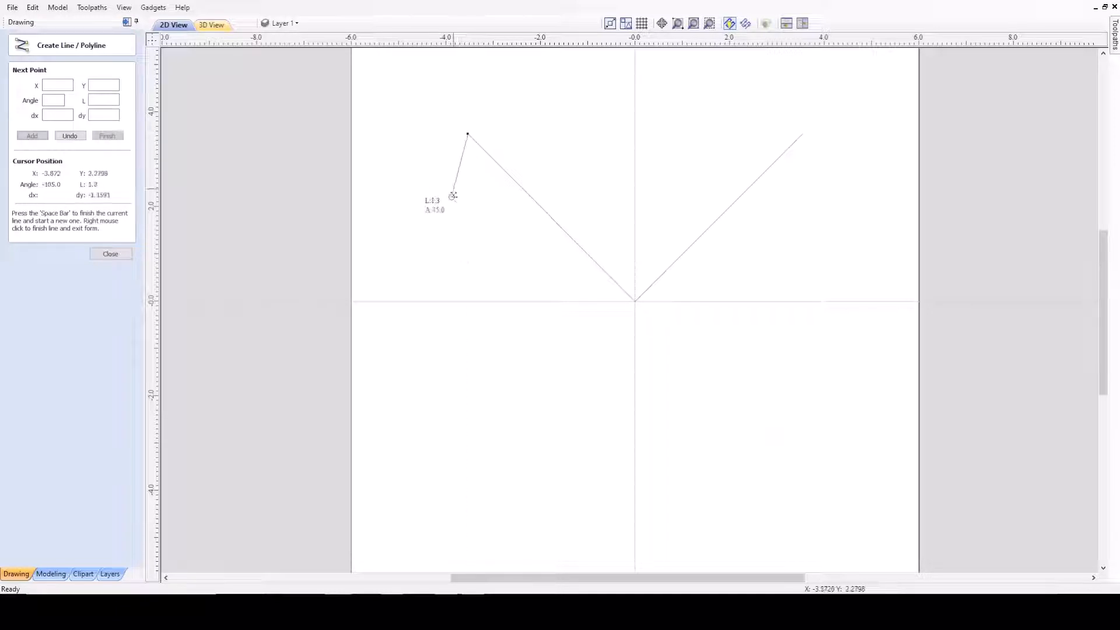
pyautogui.rightClick(465, 266)
pyautogui.scroll(-3, 465, 270)
pyautogui.scroll(3, 700, 252)
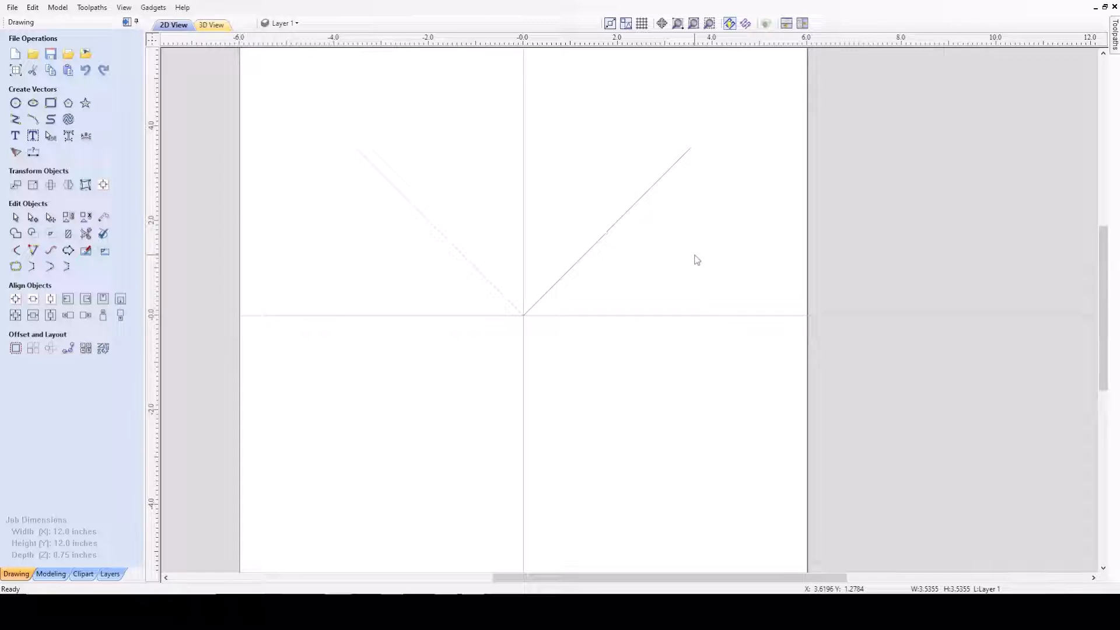
# - Select the two diagonal lines in turn and compare how they mirror each other about the vertical centre line
pyautogui.scroll(-1, 696, 252)
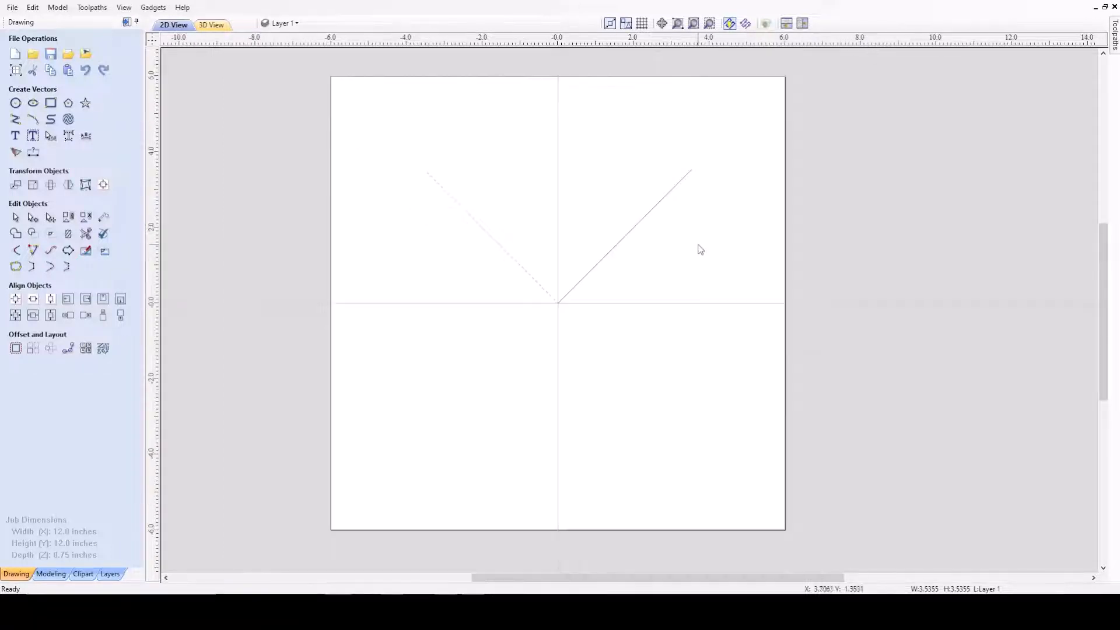
pyautogui.scroll(2, 658, 185)
pyautogui.scroll(-1, 658, 184)
pyautogui.scroll(1, 730, 181)
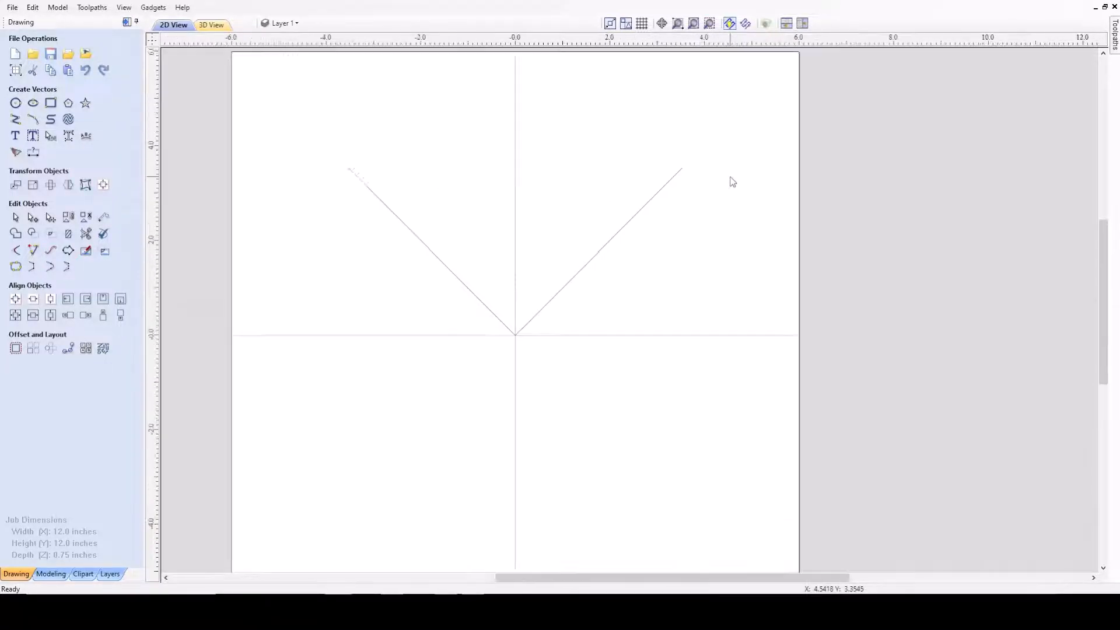
pyautogui.scroll(-2, 663, 183)
pyautogui.click(620, 221)
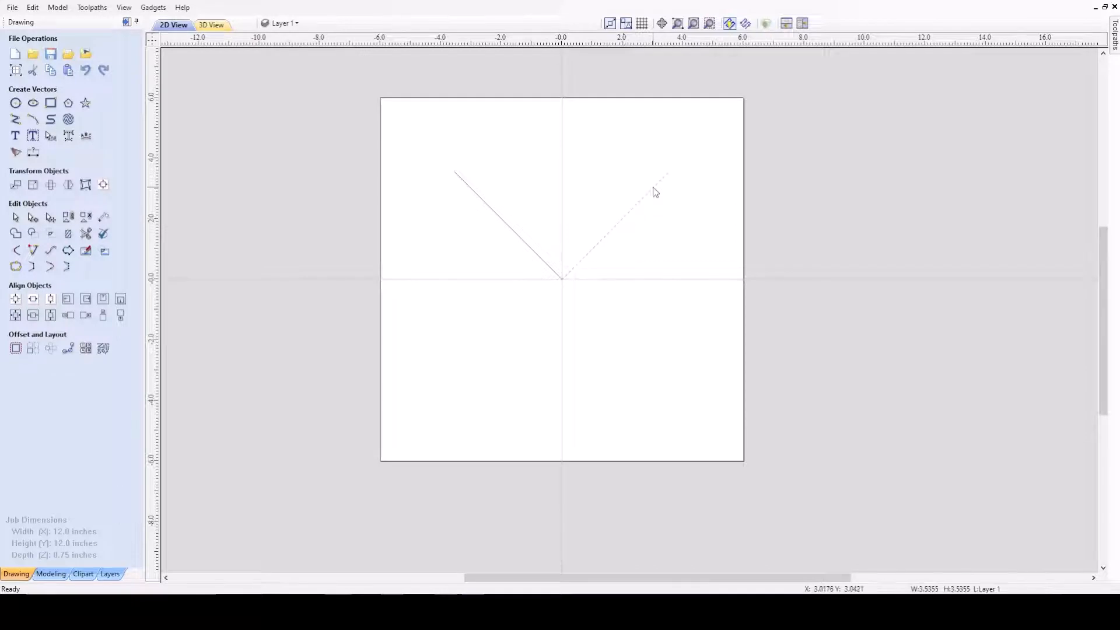
pyautogui.scroll(2, 652, 187)
pyautogui.click(414, 314)
pyautogui.scroll(-1, 607, 278)
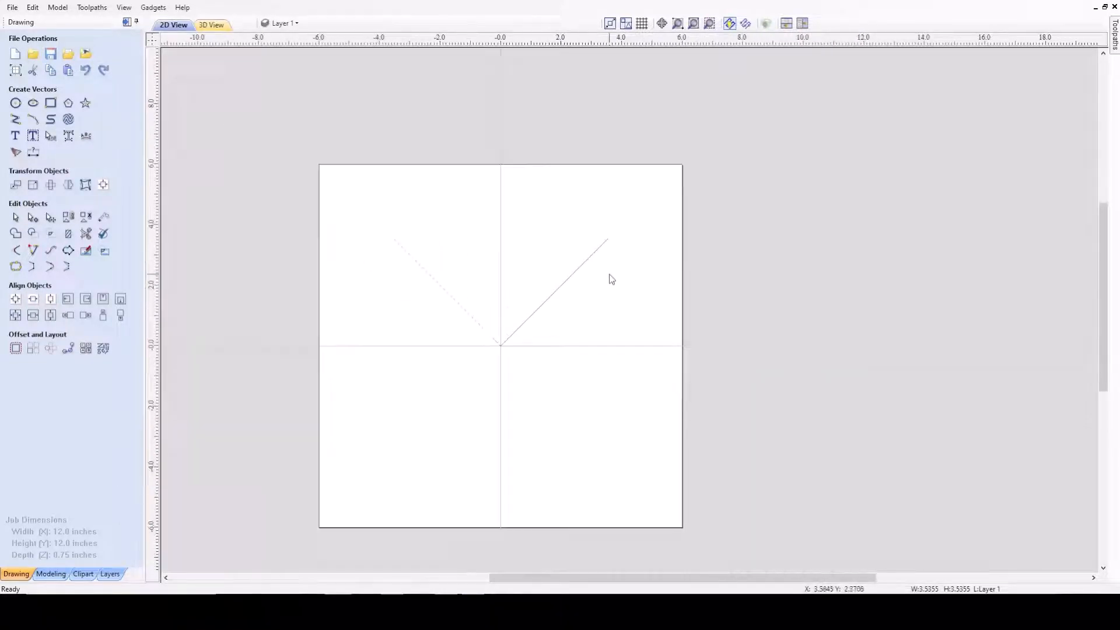
pyautogui.scroll(1, 590, 262)
pyautogui.scroll(-2, 589, 263)
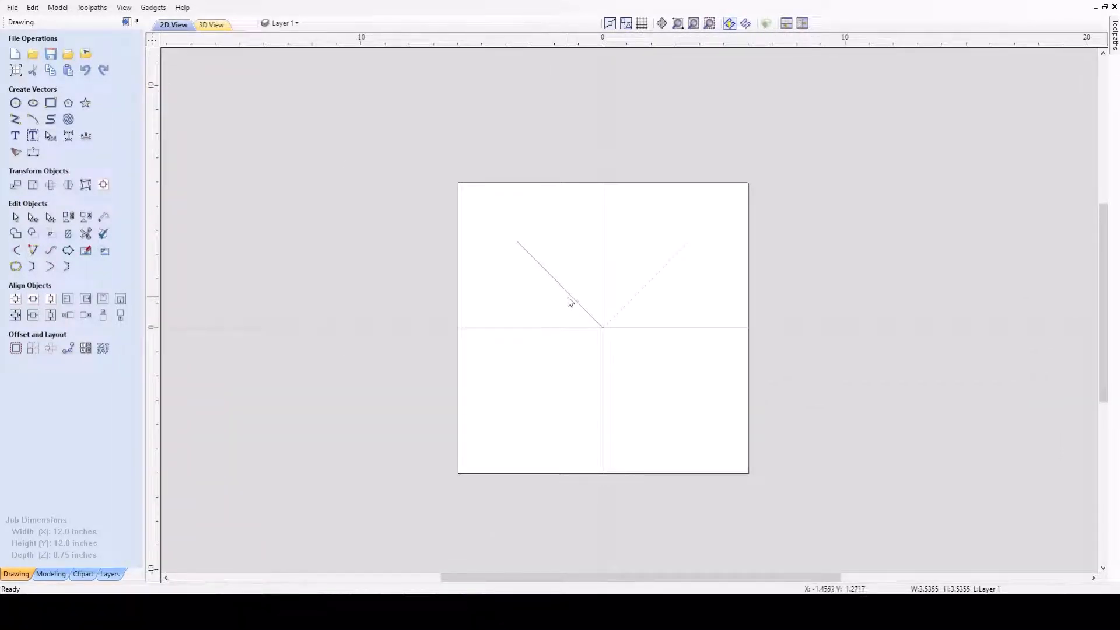
pyautogui.scroll(2, 644, 320)
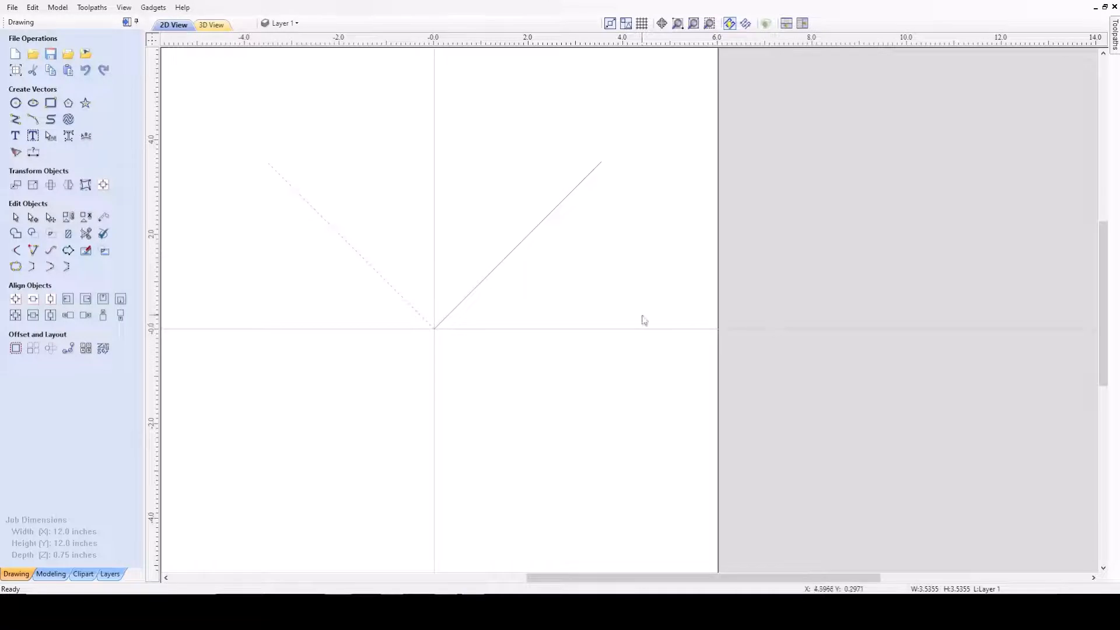
pyautogui.click(507, 258)
pyautogui.scroll(-2, 531, 278)
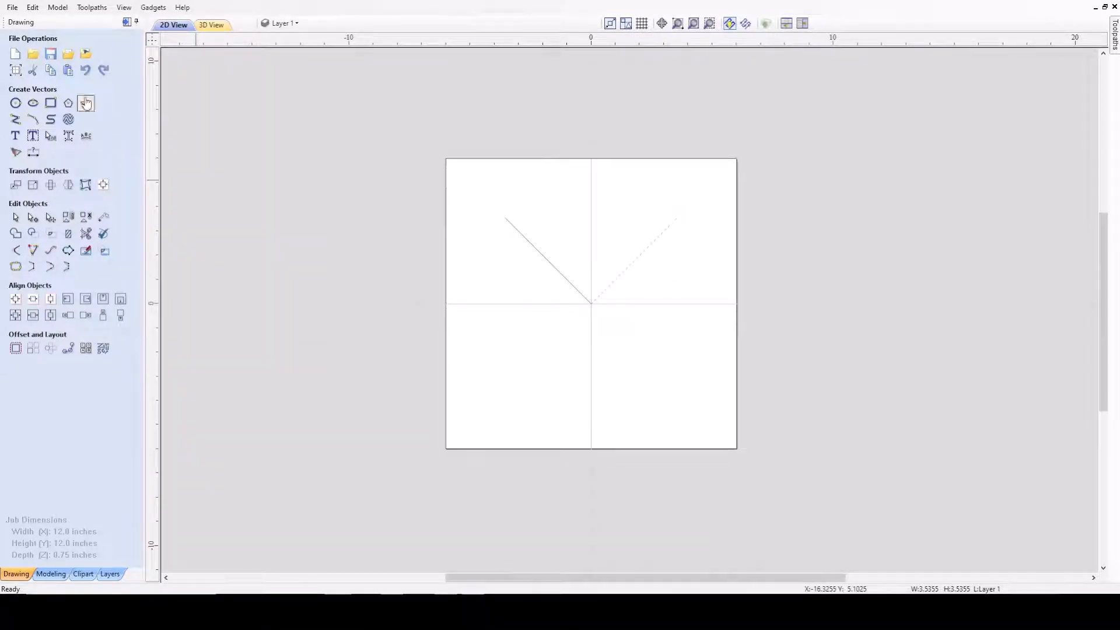
# - Draw a polyline below the V with a horizontal segment about 4 inches long to the right and a vertical one about 3.8 inches down
pyautogui.click(19, 123)
pyautogui.scroll(2, 650, 285)
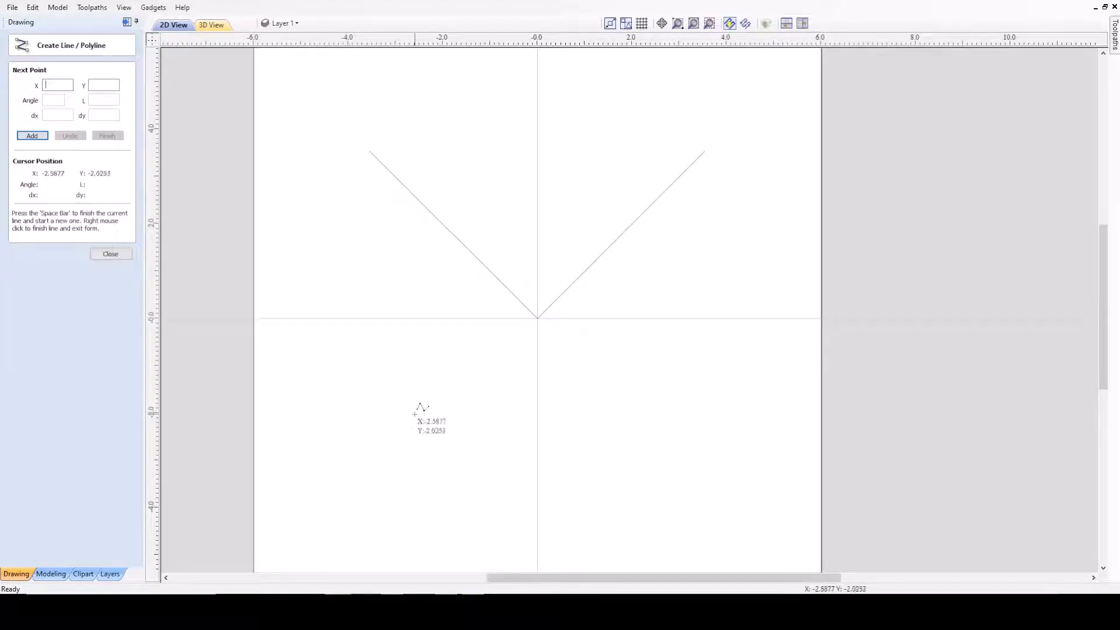
pyautogui.click(411, 341)
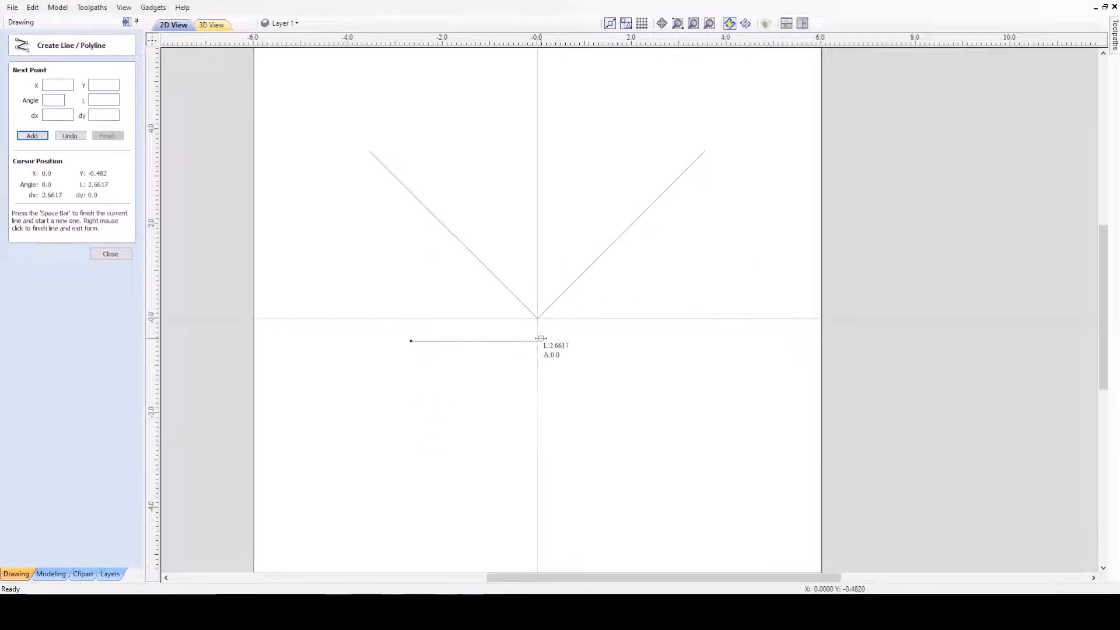
pyautogui.click(601, 338)
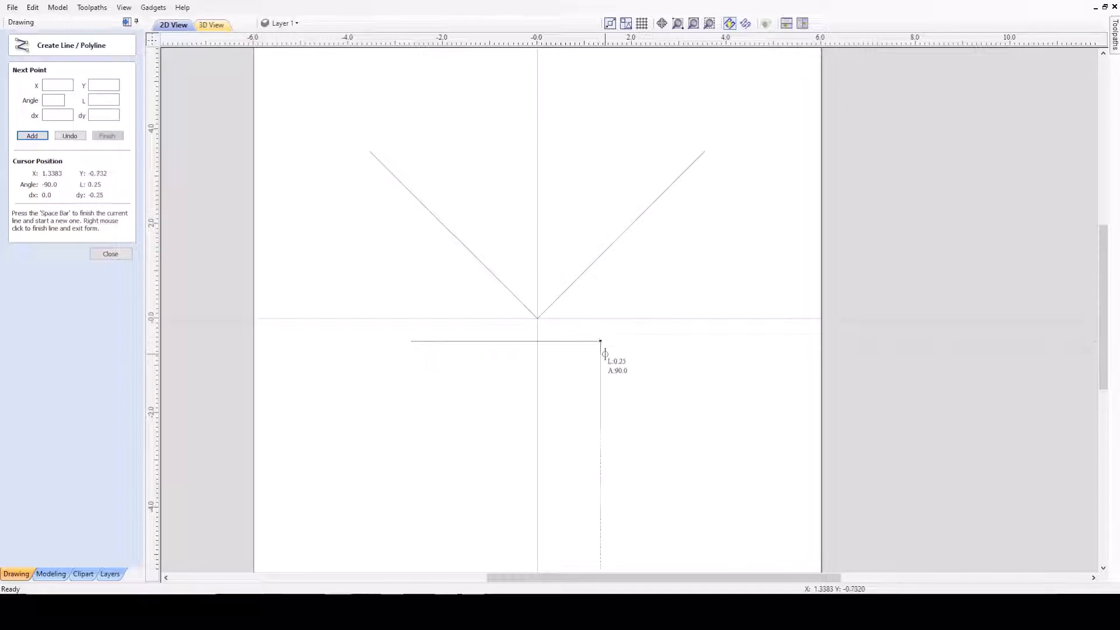
pyautogui.scroll(-2, 602, 392)
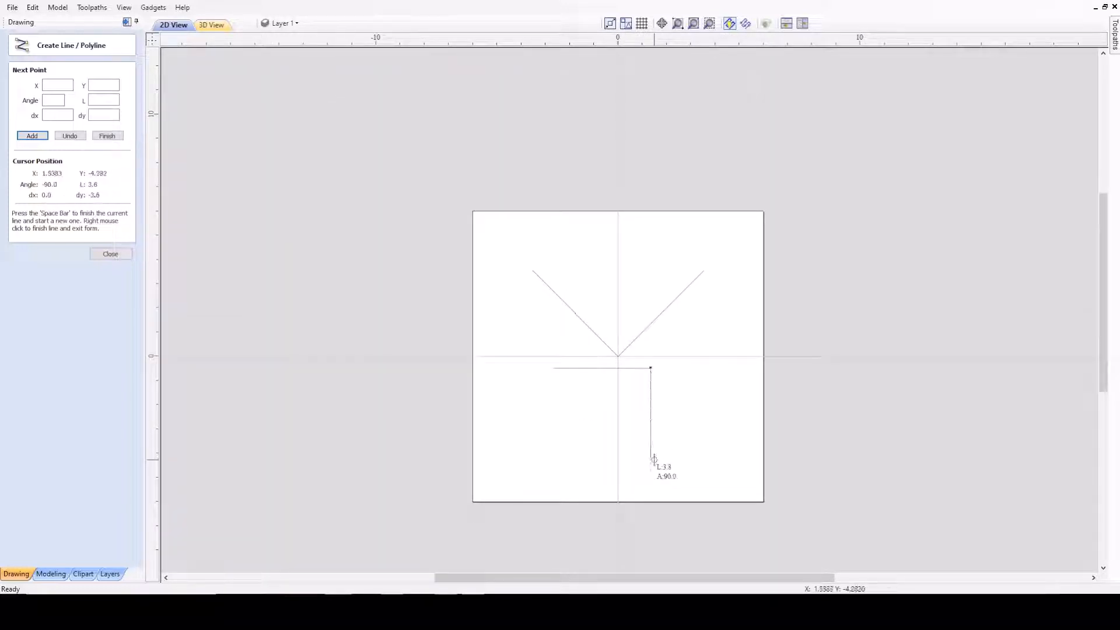
pyautogui.click(653, 459)
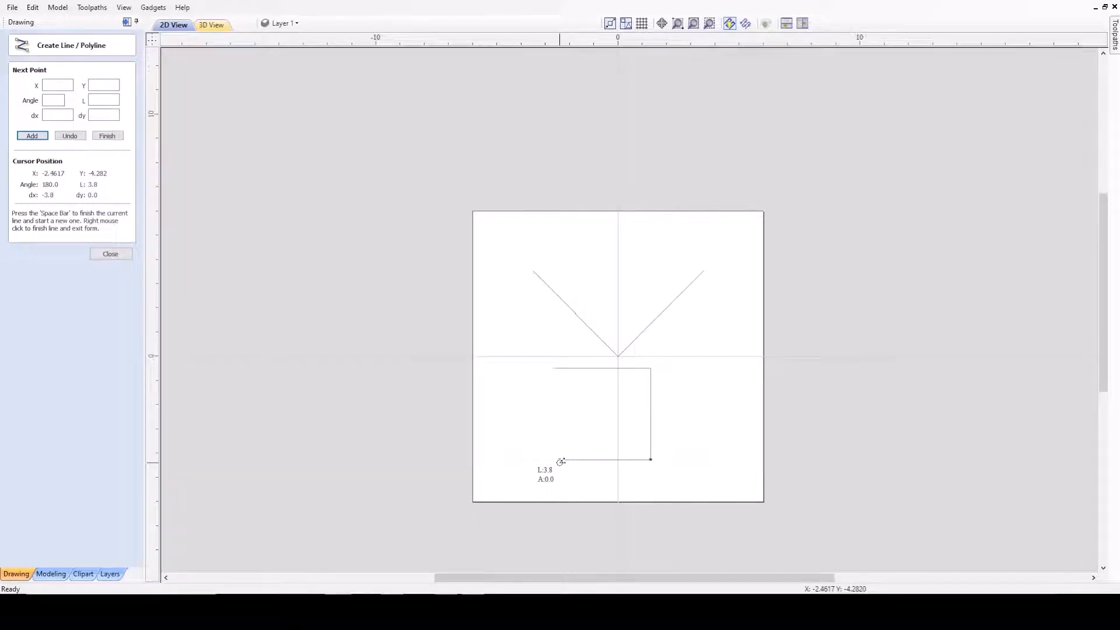
# - Close the polyline below the V into a triangle with a diagonal segment from its lower corner back to its starting point
pyautogui.scroll(2, 561, 462)
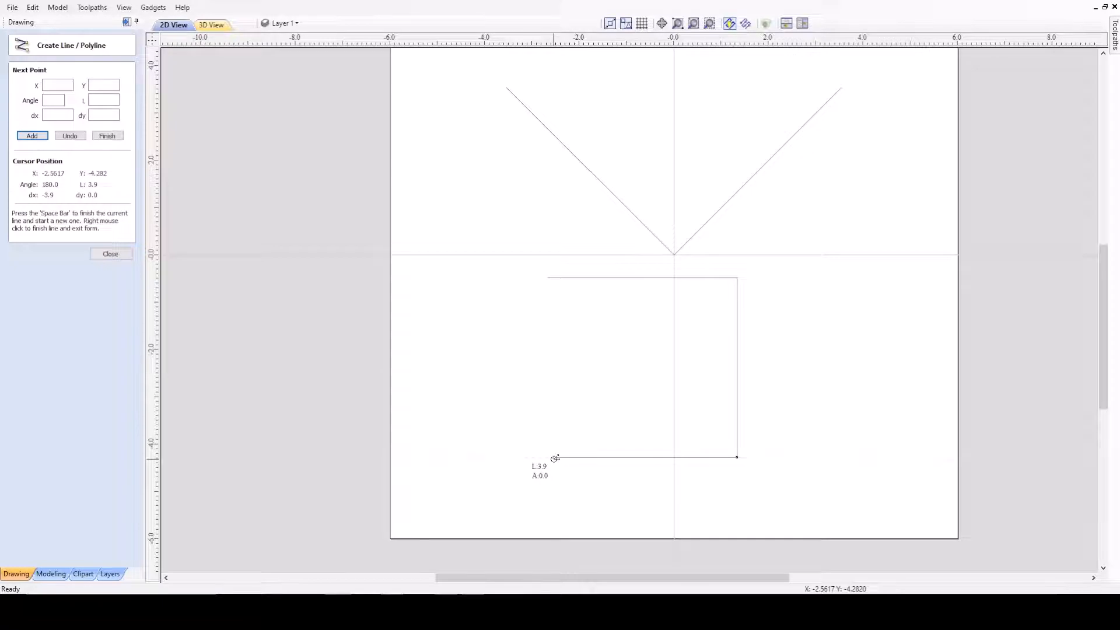
pyautogui.scroll(-1, 538, 430)
pyautogui.scroll(3, 654, 459)
pyautogui.scroll(-1, 473, 401)
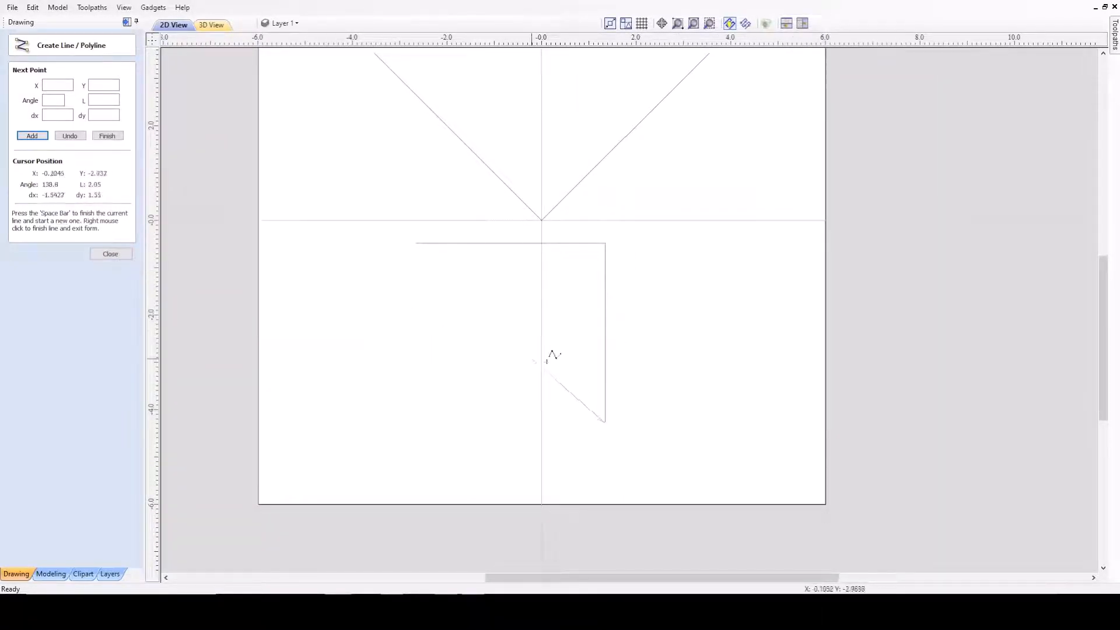
pyautogui.scroll(1, 655, 347)
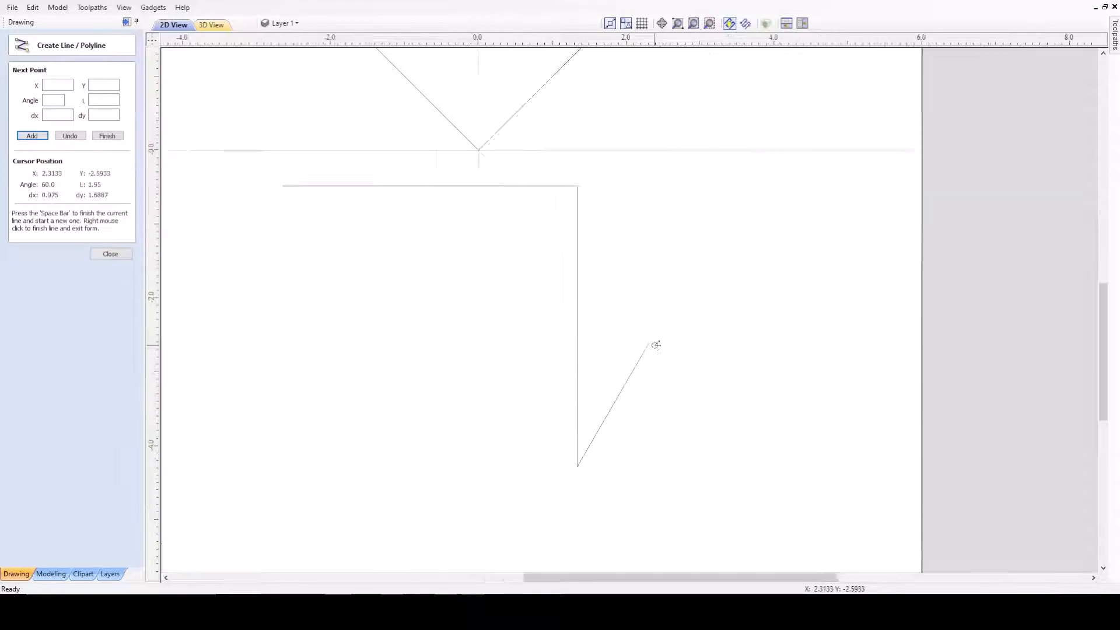
pyautogui.scroll(-2, 562, 325)
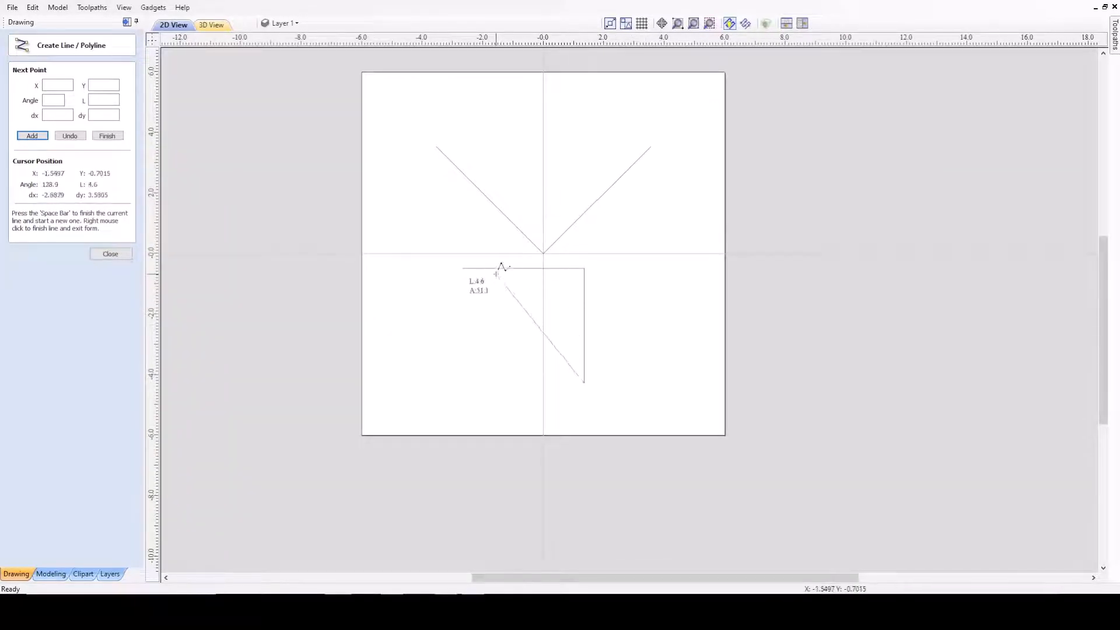
pyautogui.scroll(1, 462, 268)
pyautogui.scroll(1, 464, 268)
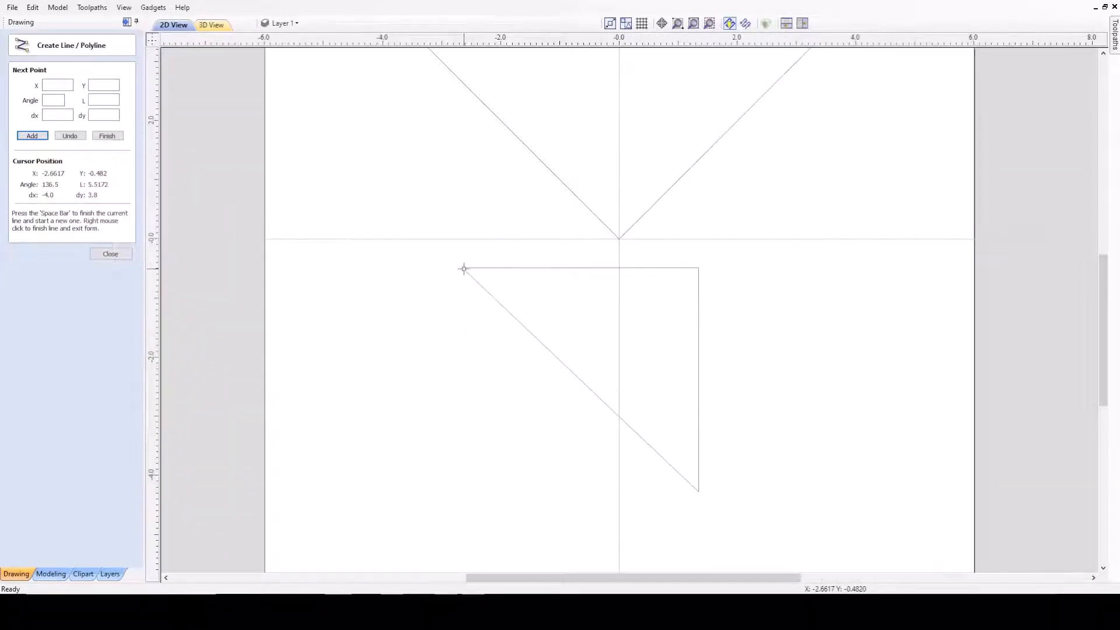
pyautogui.click(464, 268)
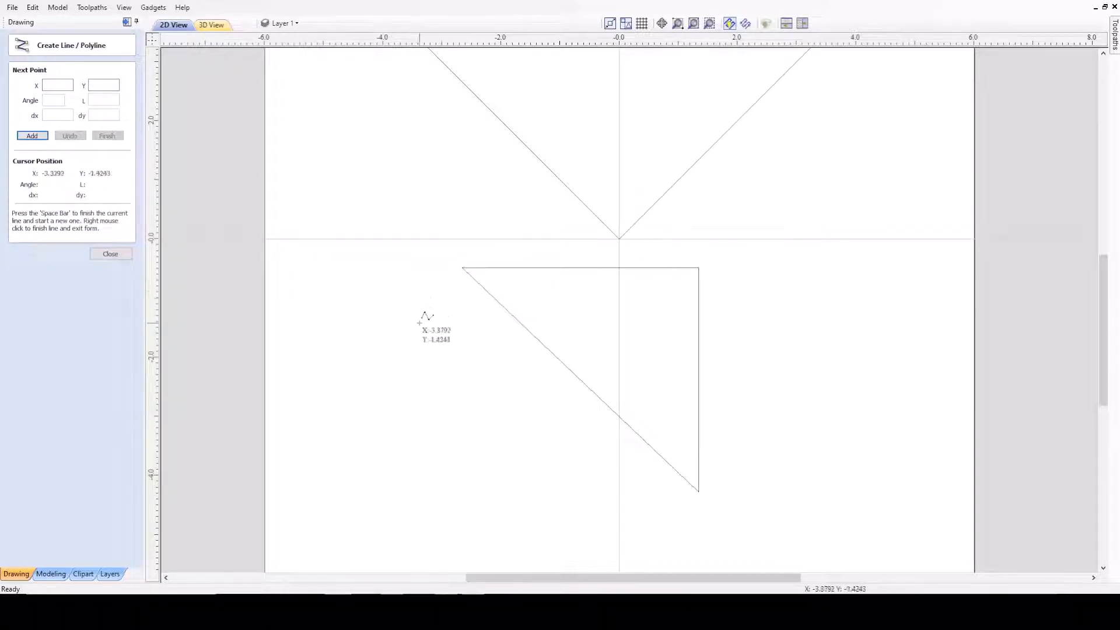
# - Exit the Create Line / Polyline tool after drawing the closed triangle
pyautogui.scroll(-3, 402, 286)
pyautogui.scroll(4, 533, 282)
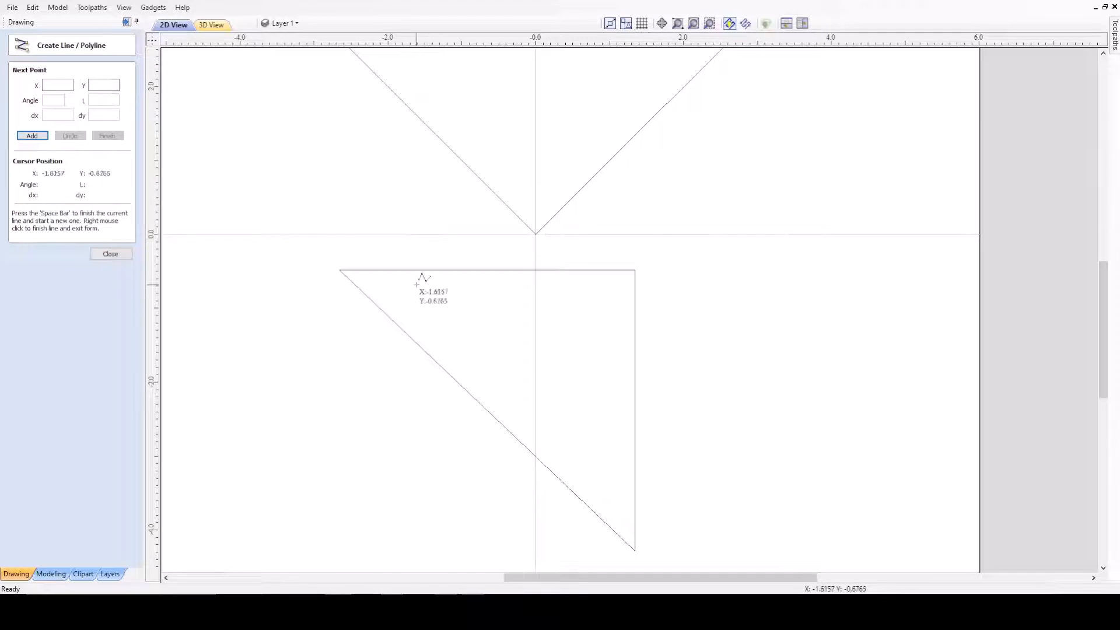
pyautogui.scroll(-3, 353, 231)
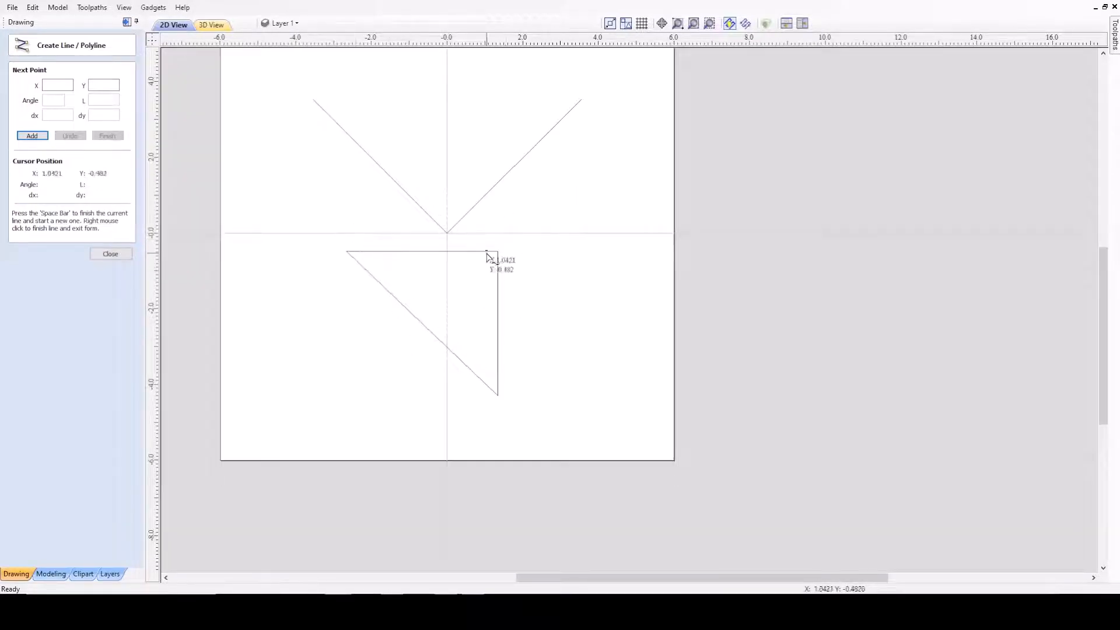
pyautogui.scroll(-2, 649, 254)
pyautogui.scroll(3, 649, 253)
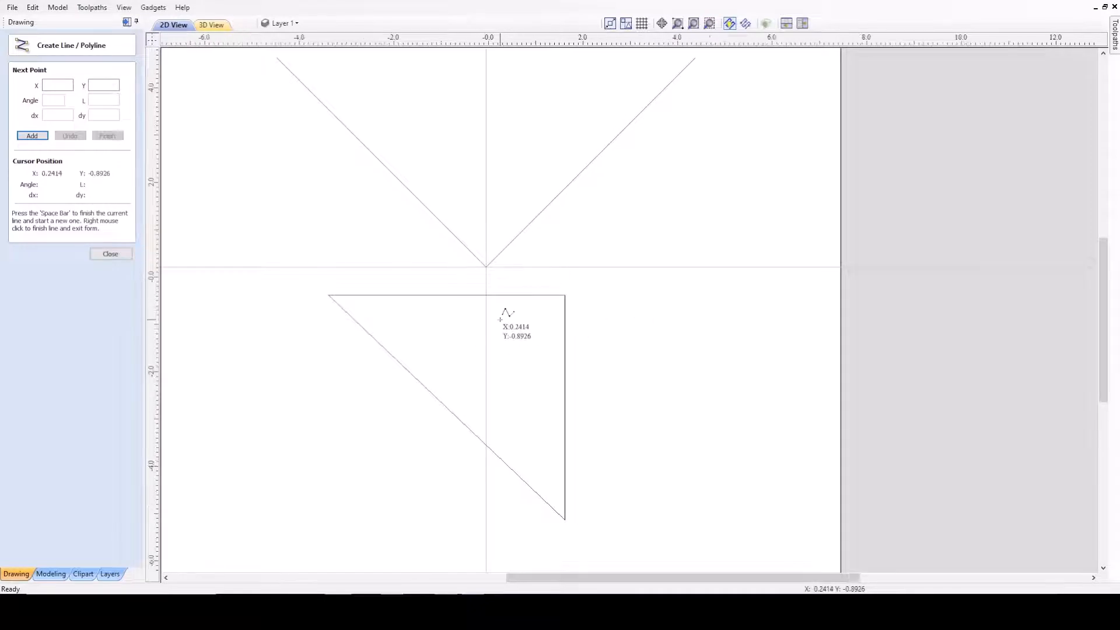
pyautogui.scroll(-2, 502, 309)
pyautogui.scroll(1, 590, 300)
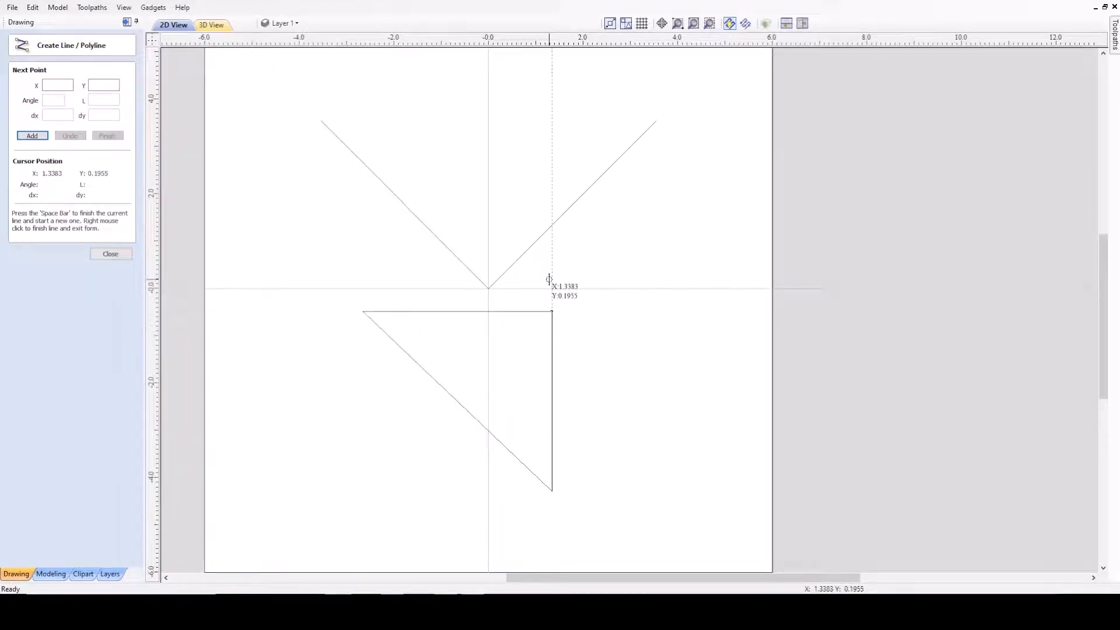
pyautogui.click(110, 254)
pyautogui.scroll(-2, 466, 402)
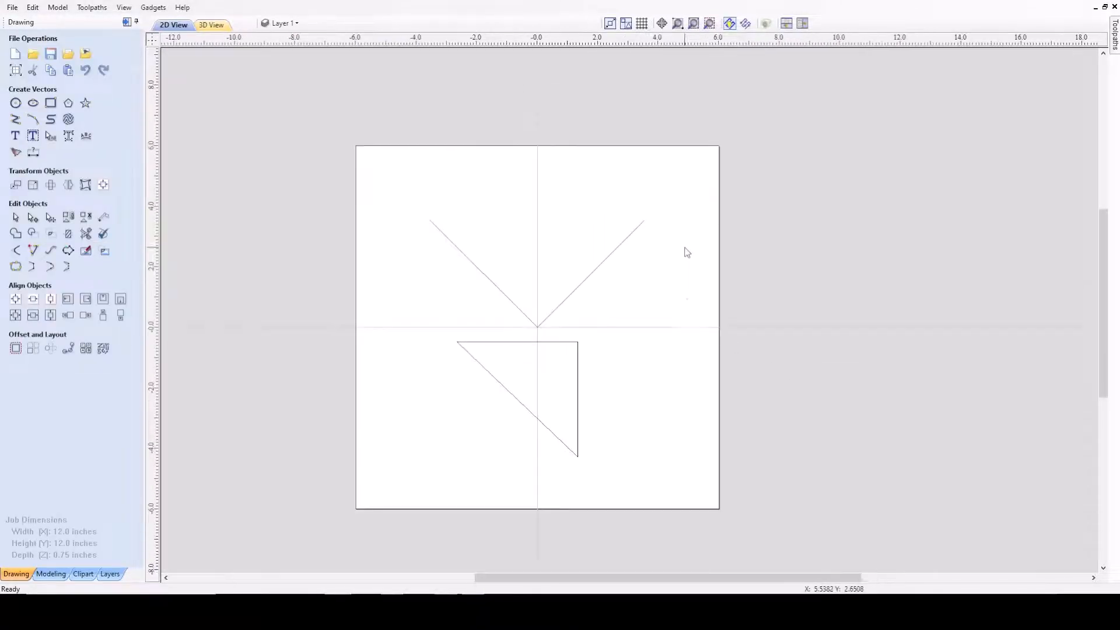
# - Select both lines of the V together, then select the right one and the left one individually
pyautogui.moveTo(686, 291); pyautogui.dragTo(430, 245)
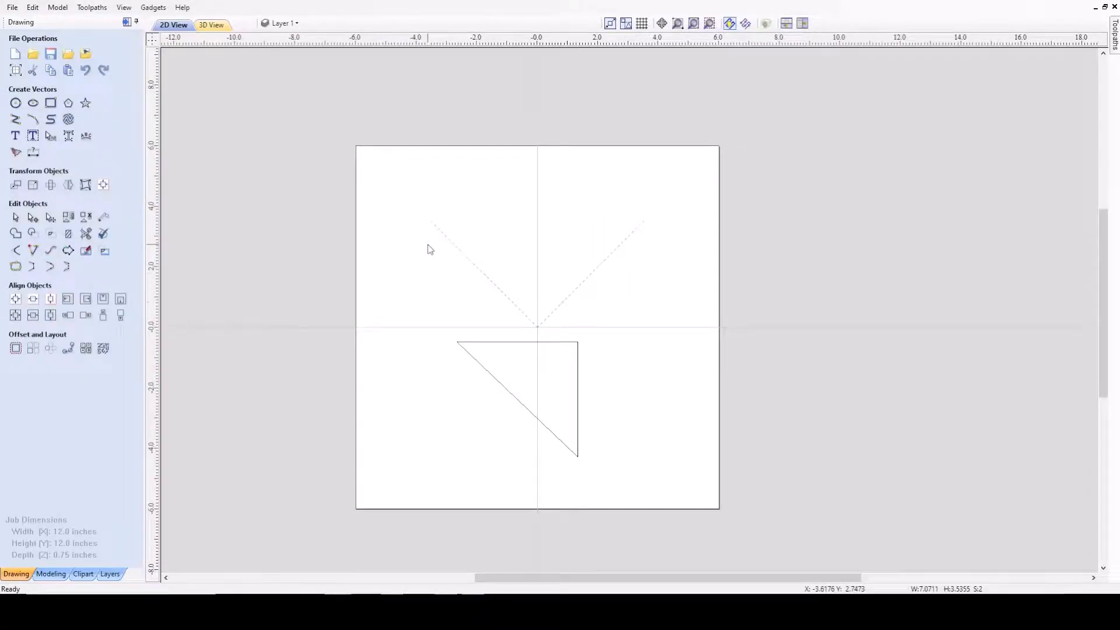
pyautogui.click(575, 290)
pyautogui.click(504, 293)
pyautogui.scroll(2, 639, 302)
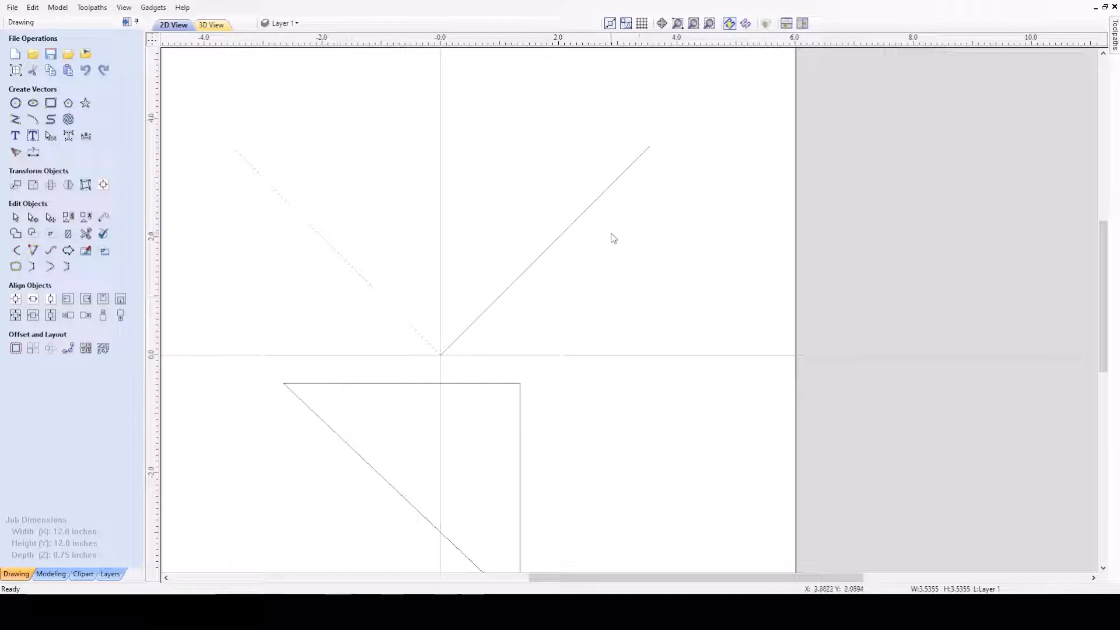
# - Select the right line of the V and switch it to node editing
pyautogui.click(574, 226)
pyautogui.scroll(-2, 595, 233)
pyautogui.scroll(2, 613, 233)
pyautogui.scroll(-2, 703, 218)
pyautogui.scroll(2, 704, 218)
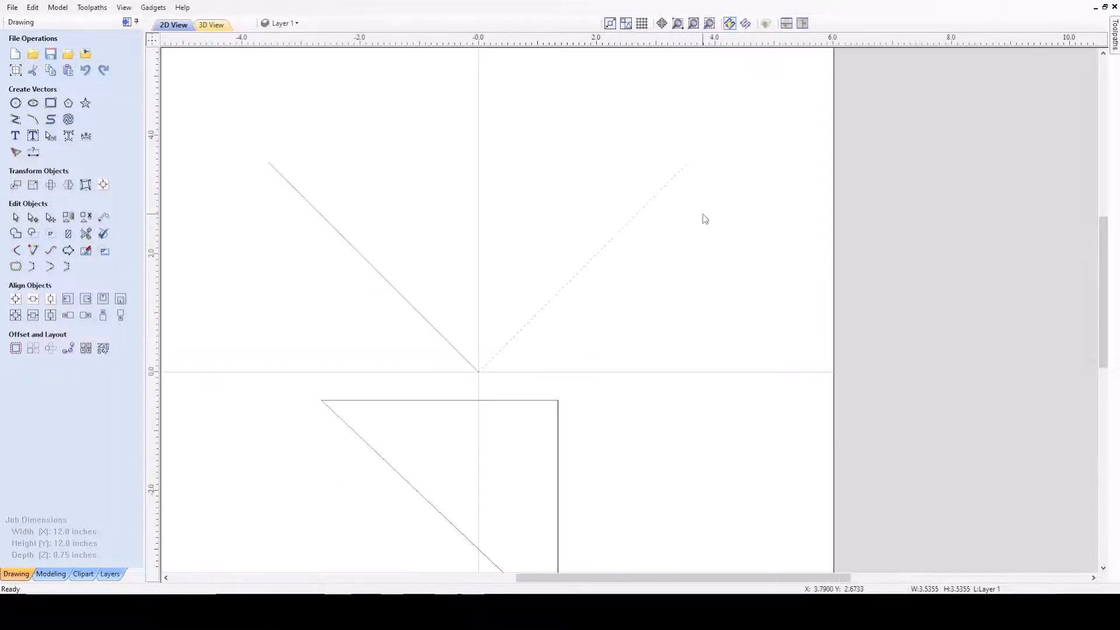
pyautogui.scroll(-1, 747, 190)
pyautogui.scroll(1, 750, 192)
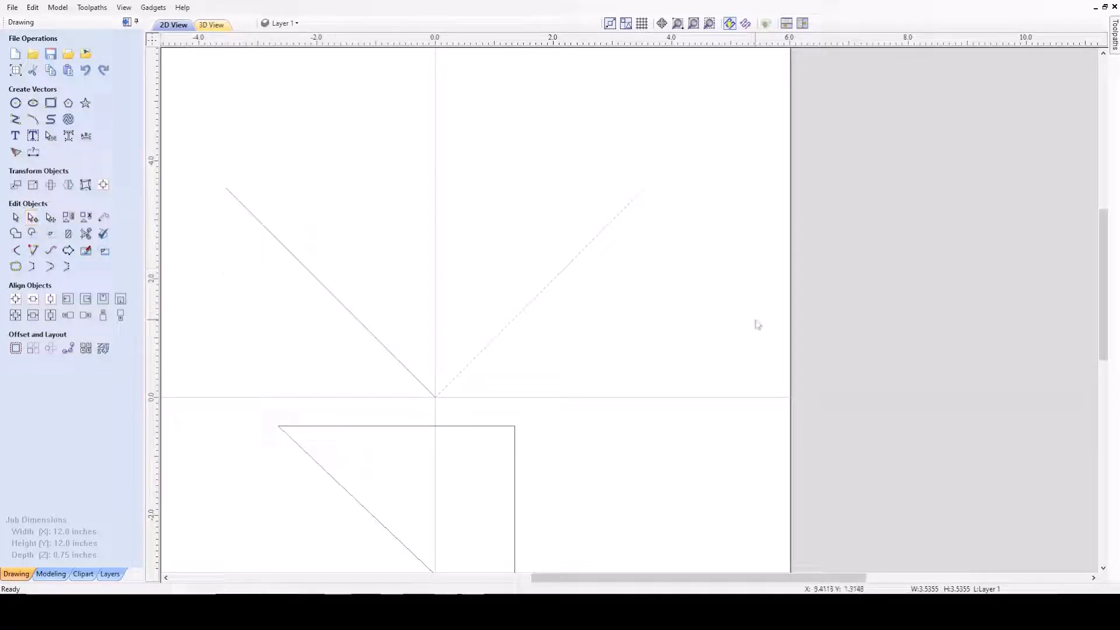
pyautogui.press('n')
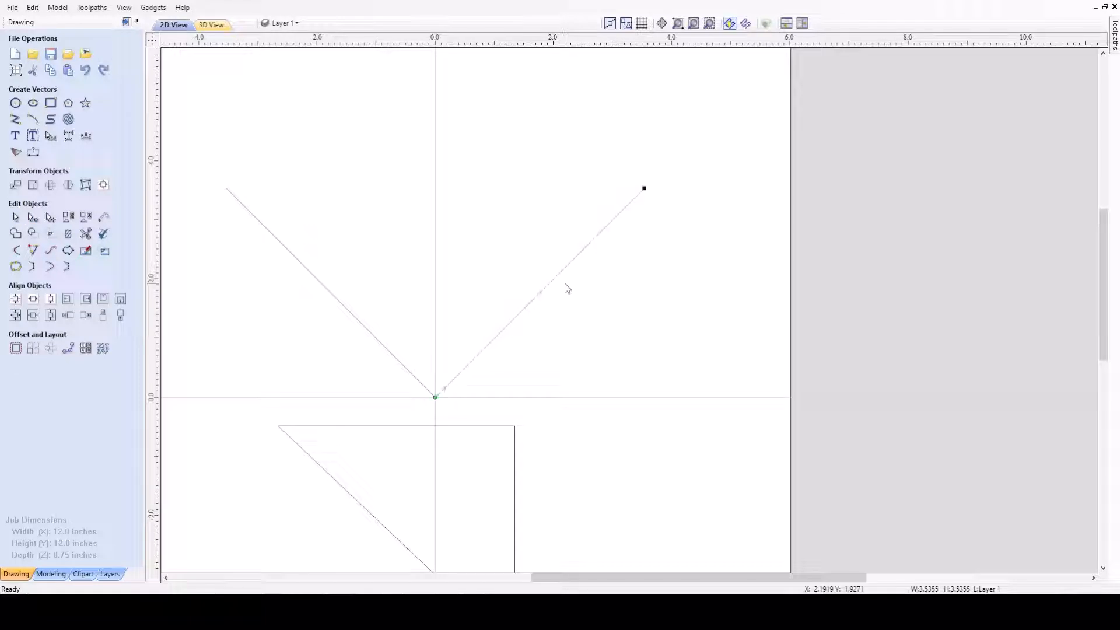
# - Convert the right line's single span into a Bezier curve
pyautogui.scroll(-2, 552, 288)
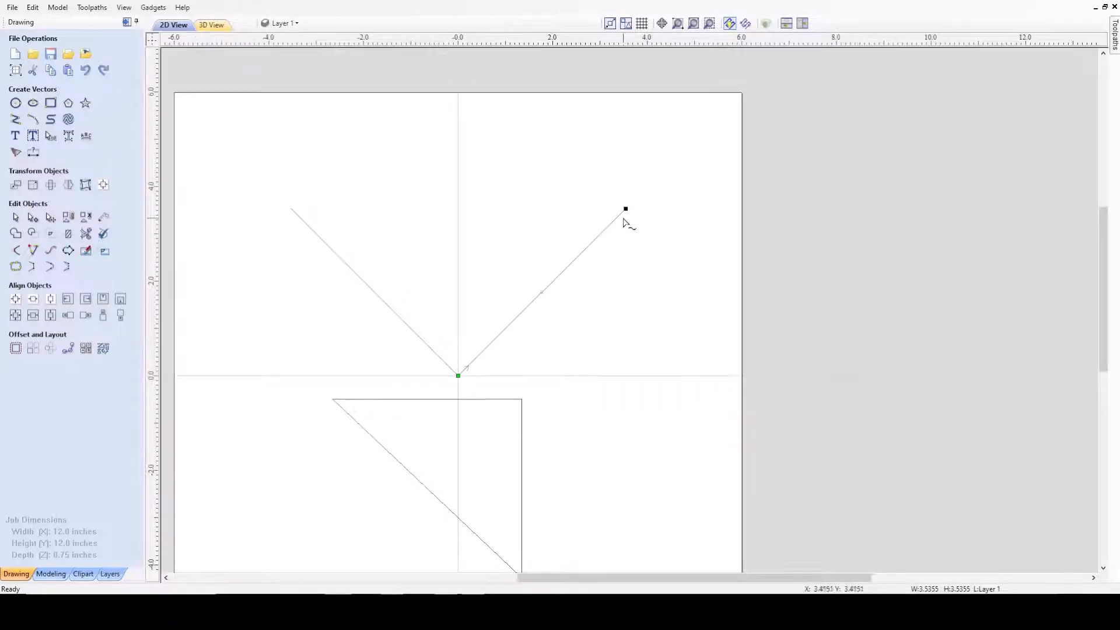
pyautogui.scroll(1, 614, 335)
pyautogui.scroll(1, 616, 339)
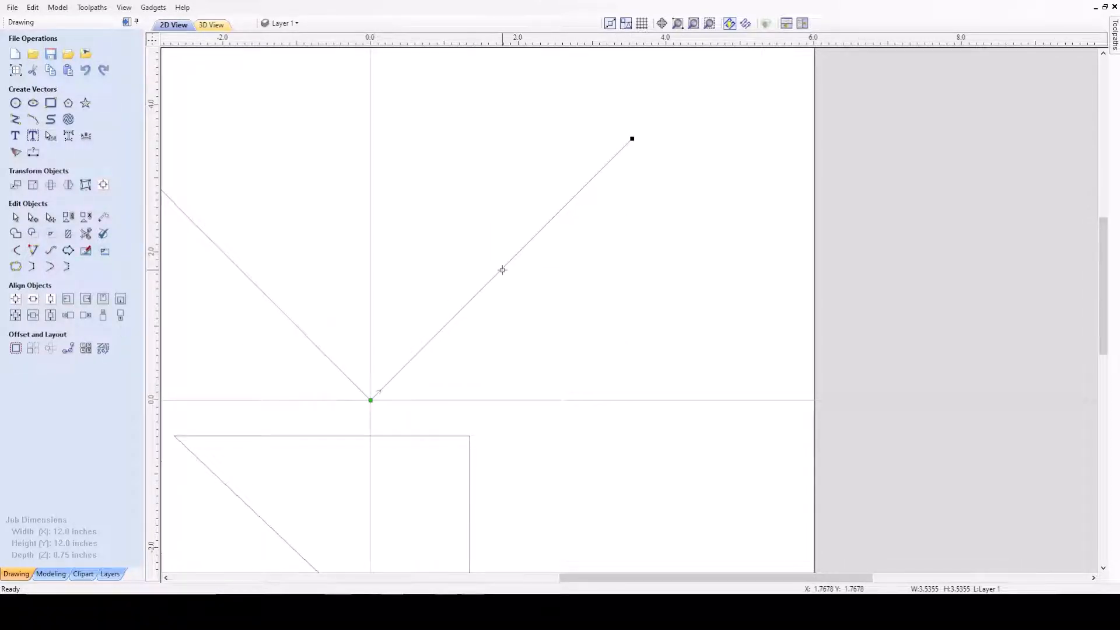
pyautogui.scroll(1, 503, 270)
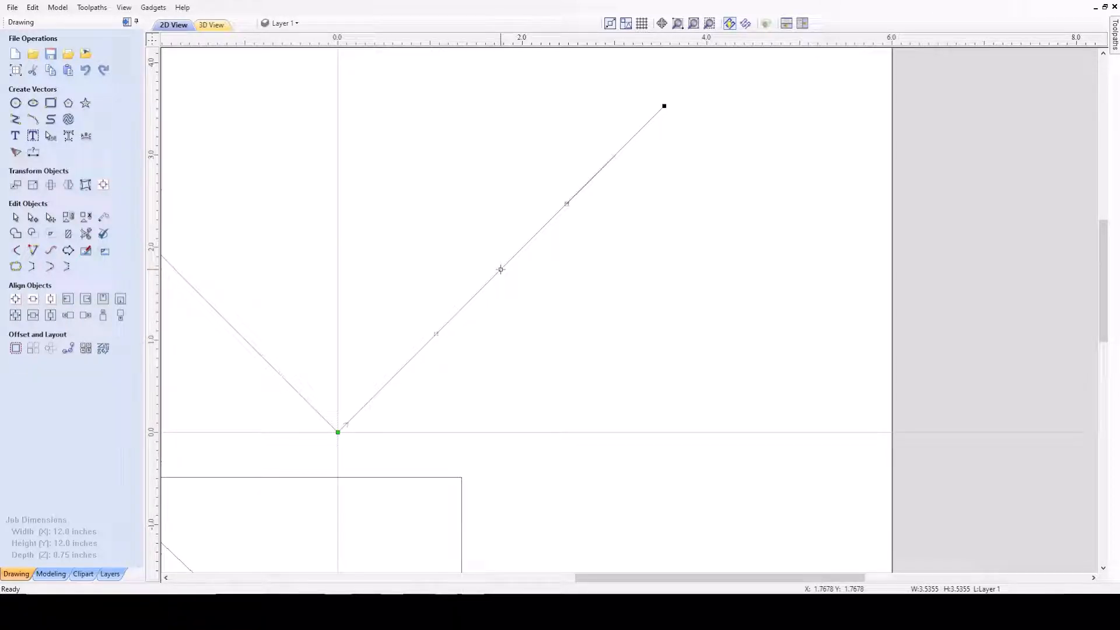
# - Bend it into an S-curve with the lower handle about 3.1 inches above the origin and the upper handle shifted slightly outward, and end node editing
pyautogui.scroll(-2, 500, 269)
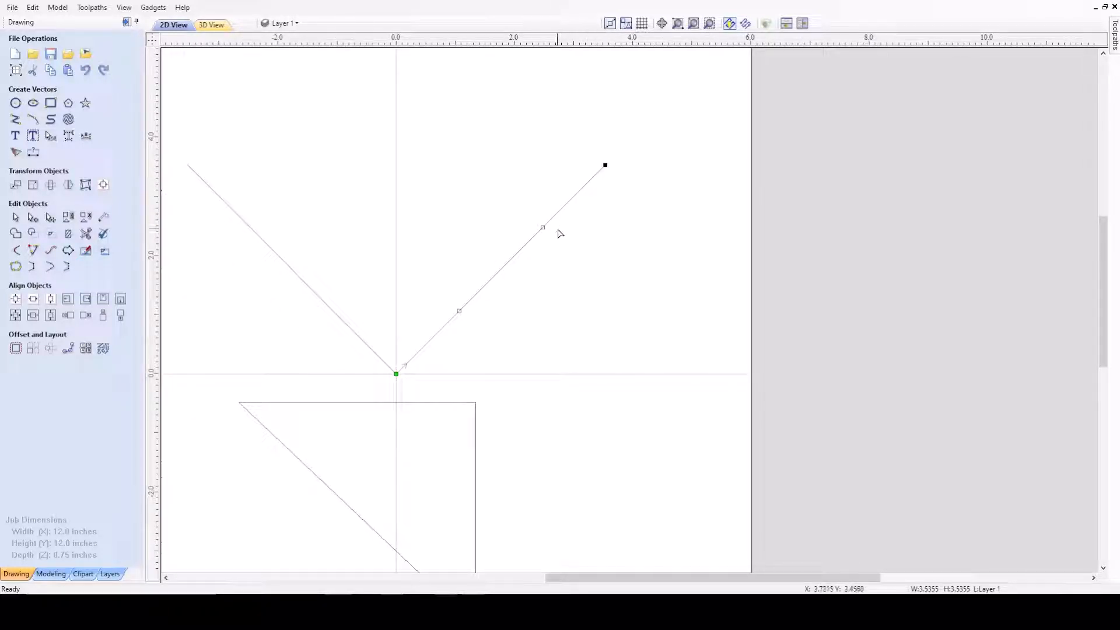
pyautogui.scroll(2, 559, 187)
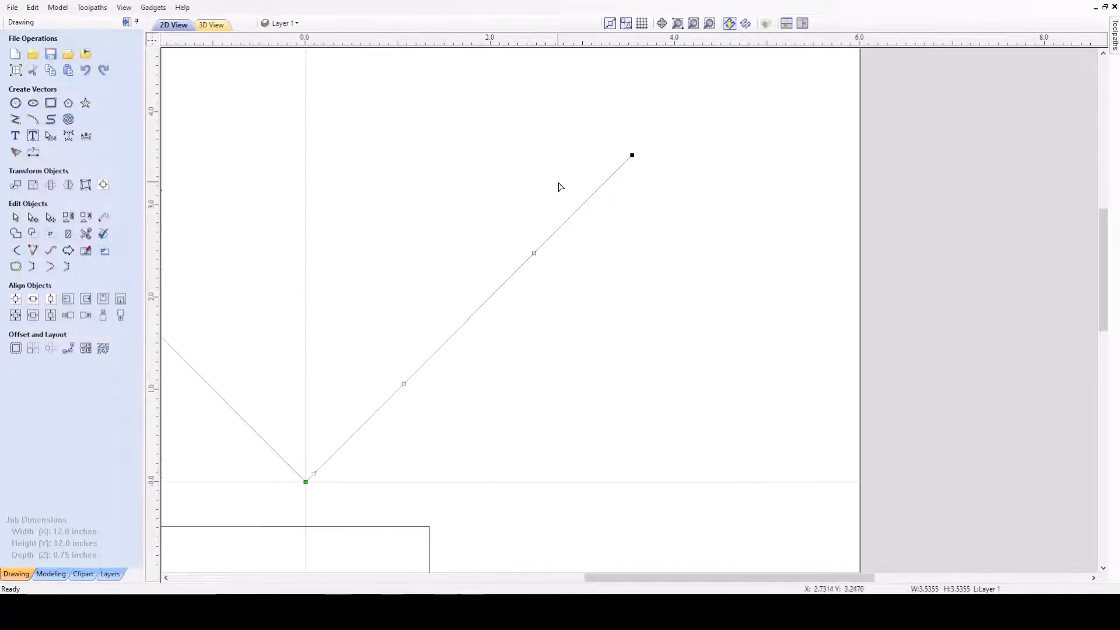
pyautogui.scroll(-2, 483, 344)
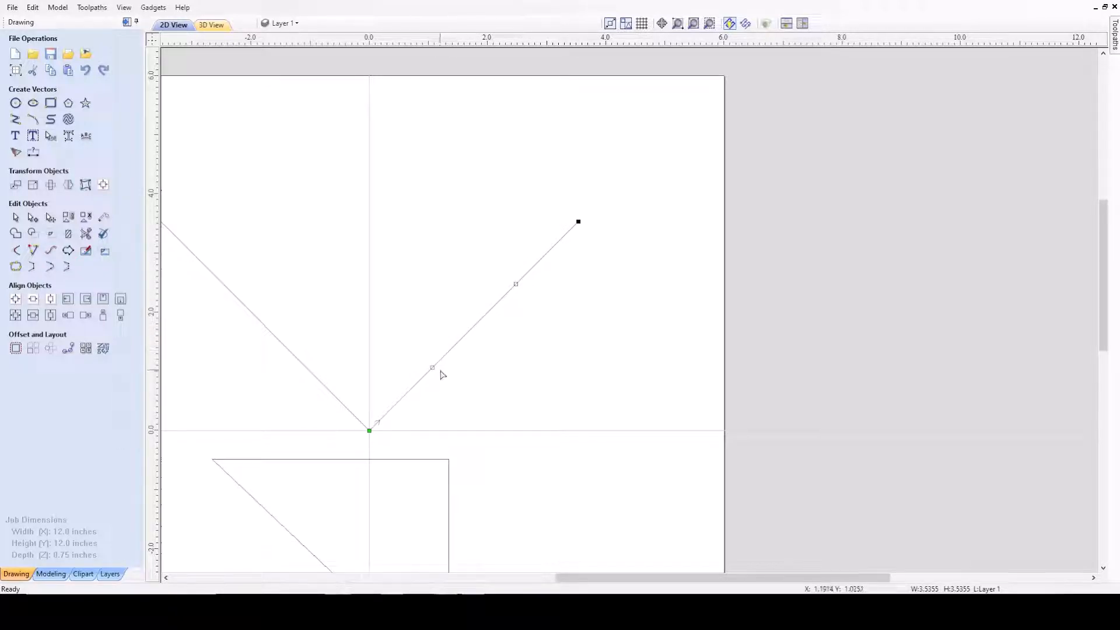
pyautogui.moveTo(433, 367); pyautogui.dragTo(370, 247)
pyautogui.scroll(-2, 373, 249)
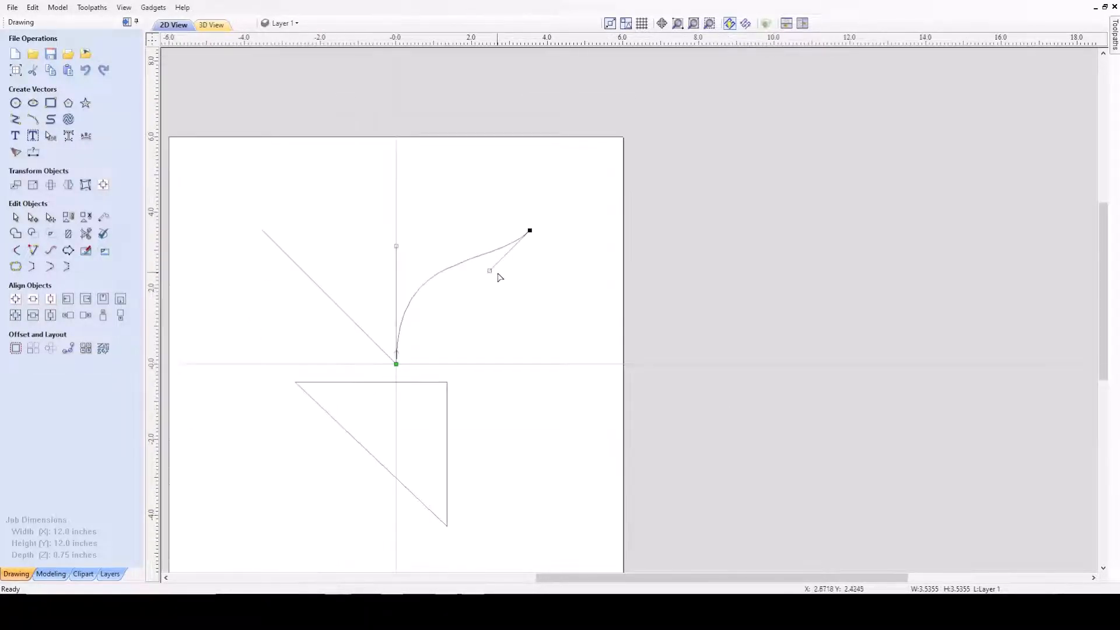
pyautogui.scroll(1, 507, 264)
pyautogui.scroll(1, 487, 274)
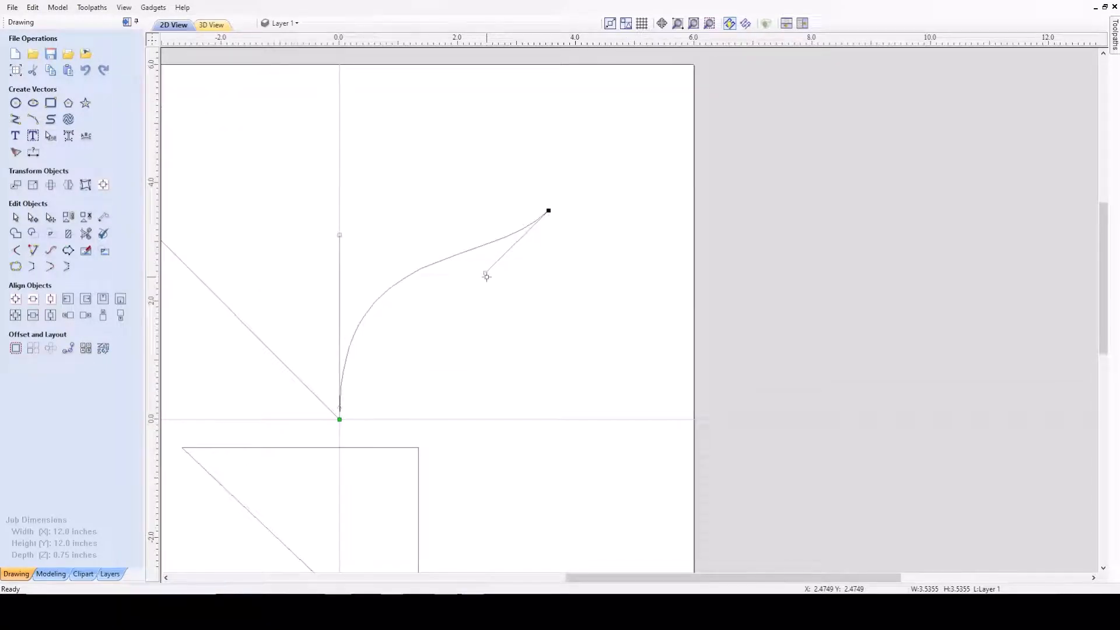
pyautogui.moveTo(486, 276); pyautogui.dragTo(494, 281)
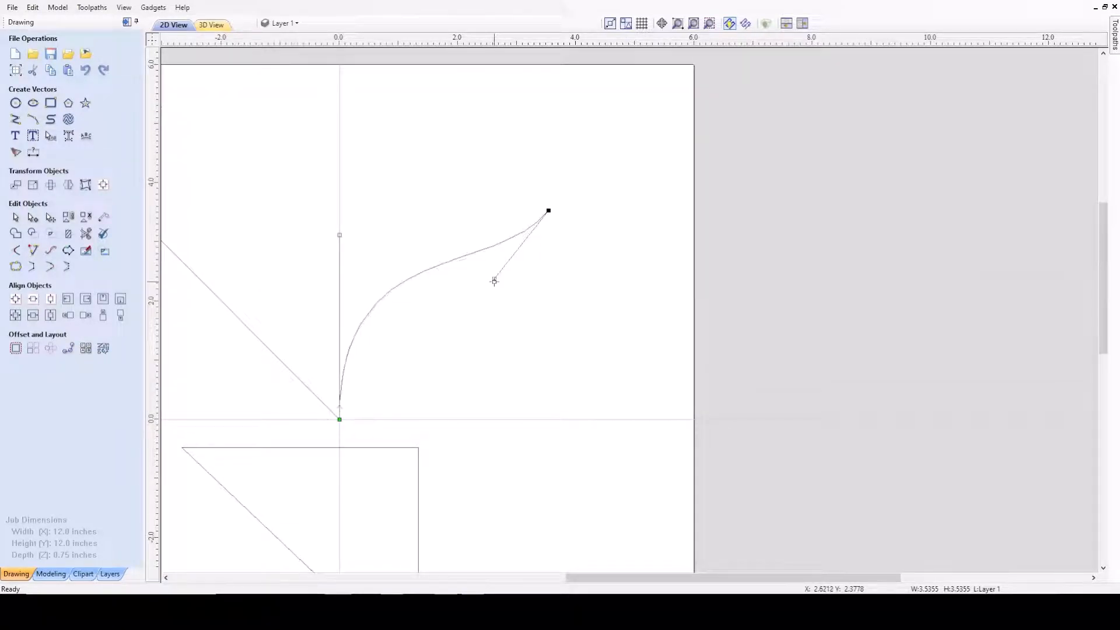
pyautogui.scroll(-2, 494, 282)
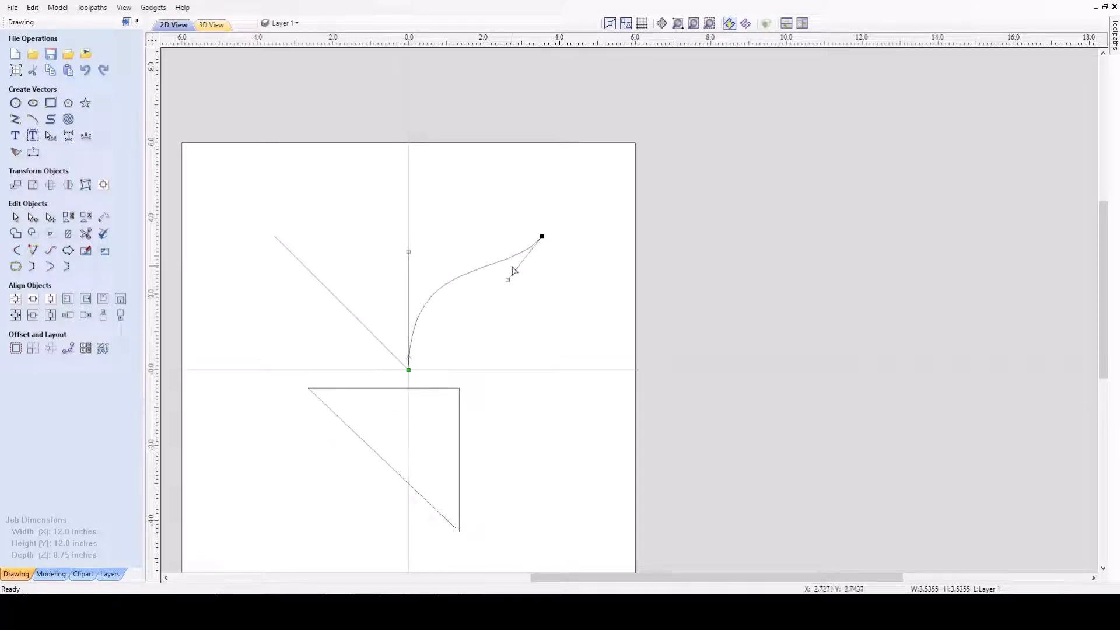
pyautogui.click(518, 338)
# - Draw a straight line from the origin to the upper end of the S-shaped curve and finish it
pyautogui.scroll(2, 511, 338)
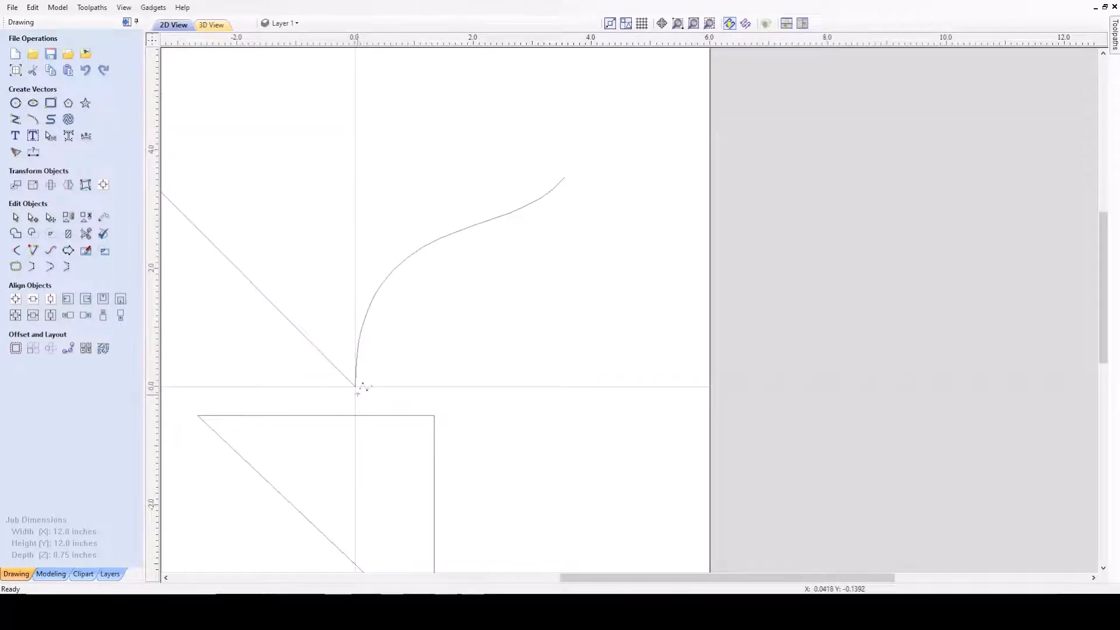
pyautogui.press('l')
pyautogui.click(355, 386)
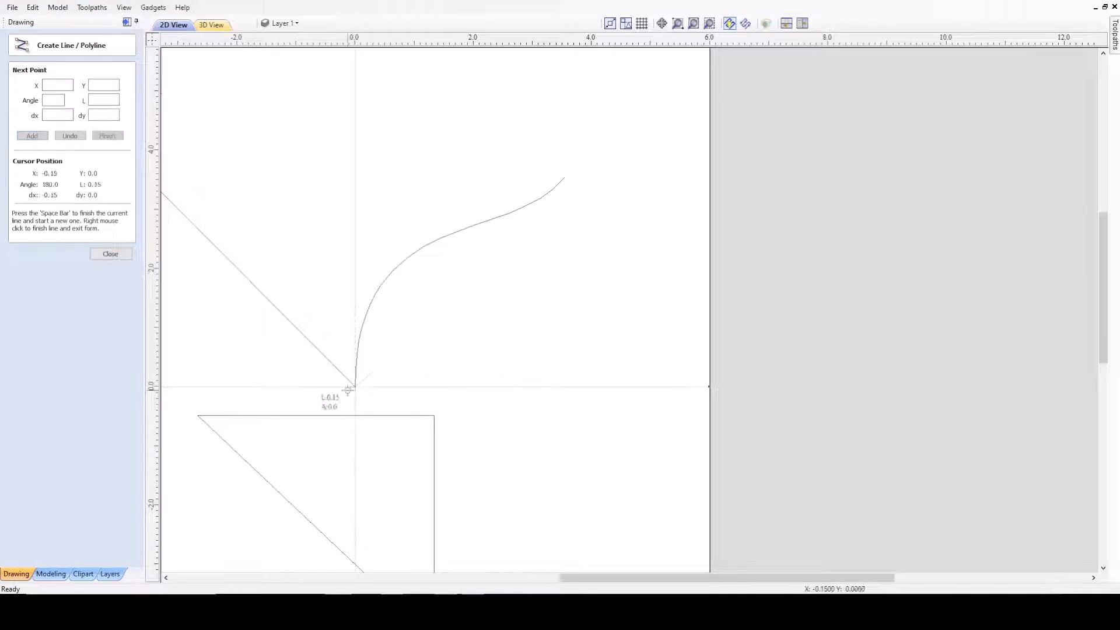
pyautogui.click(565, 179)
pyautogui.rightClick(570, 205)
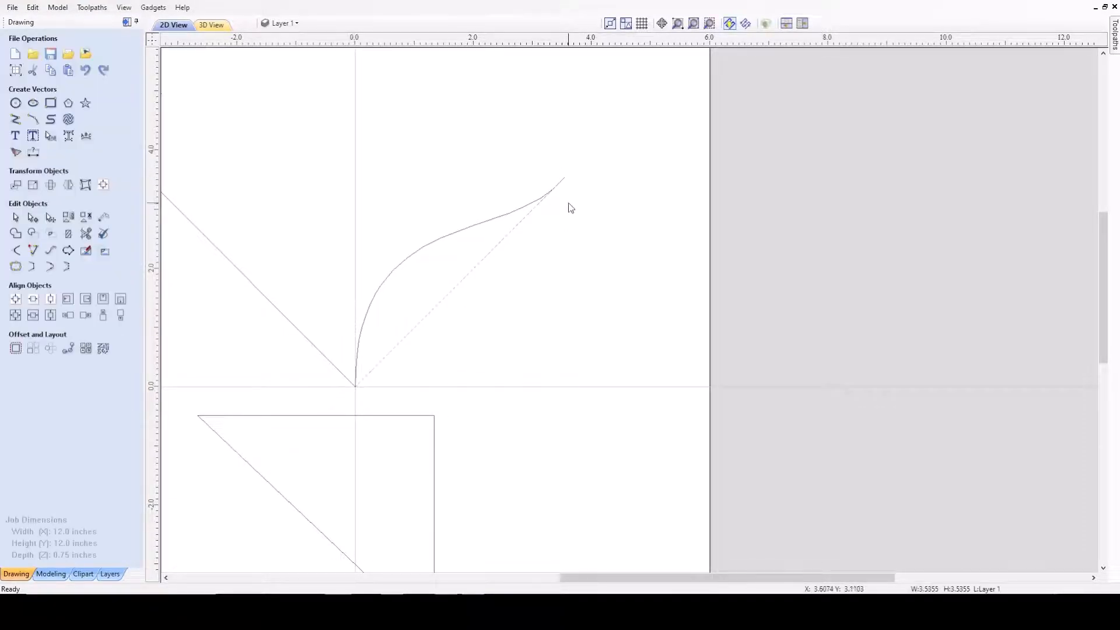
# - Switch the new straight line to node editing and convert its span into a Bezier curve
pyautogui.scroll(1, 546, 207)
pyautogui.scroll(-1, 544, 205)
pyautogui.scroll(-2, 546, 209)
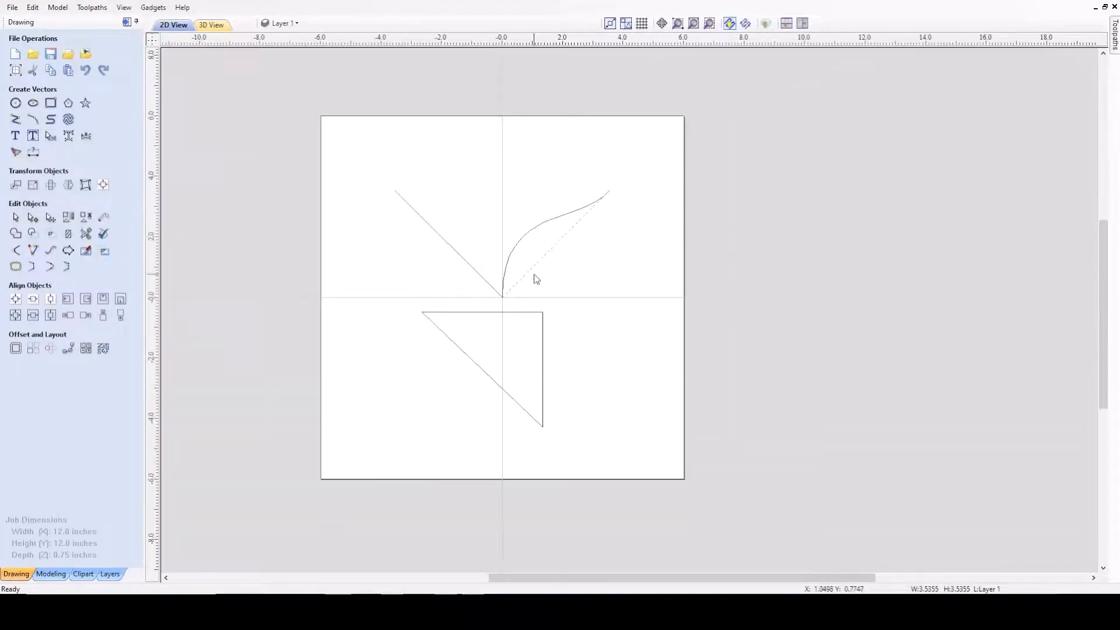
pyautogui.scroll(3, 555, 255)
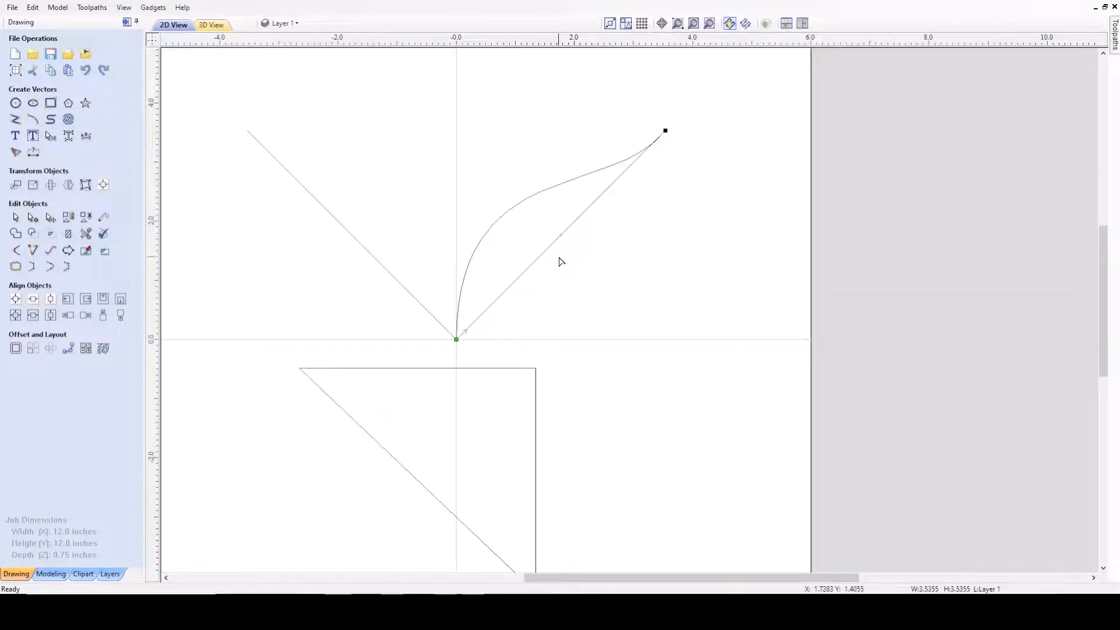
pyautogui.scroll(-2, 560, 260)
pyautogui.scroll(3, 627, 191)
pyautogui.scroll(-2, 630, 170)
pyautogui.scroll(3, 581, 265)
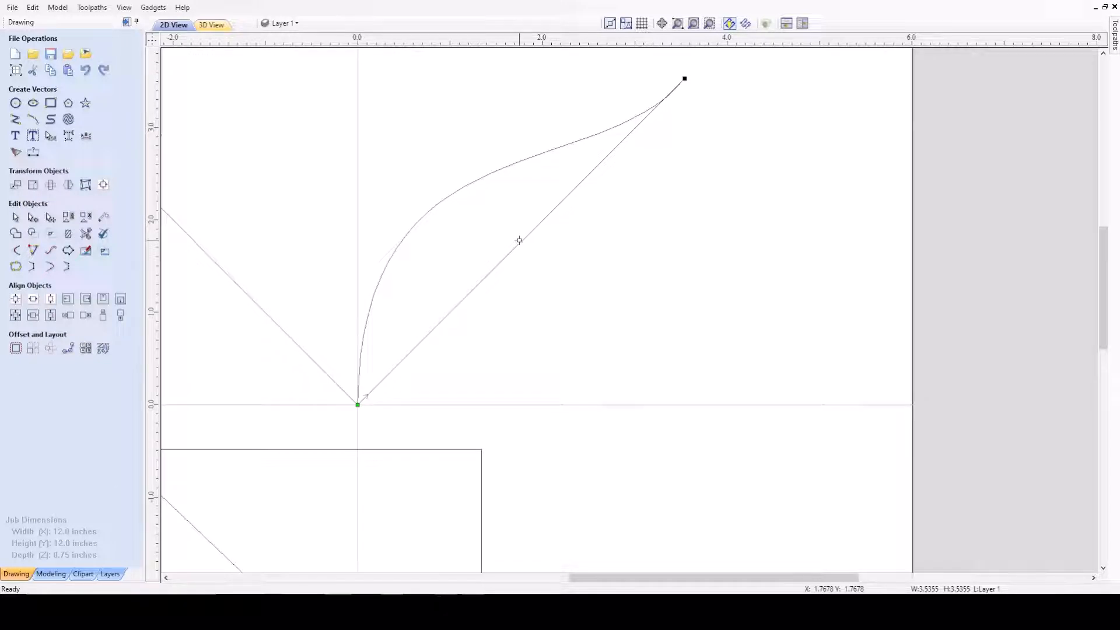
# - Bow the new curve outward into a leaf shape, placing its lower handle about 2.1 inches right of the origin and its upper handle below the tip
pyautogui.scroll(-3, 519, 241)
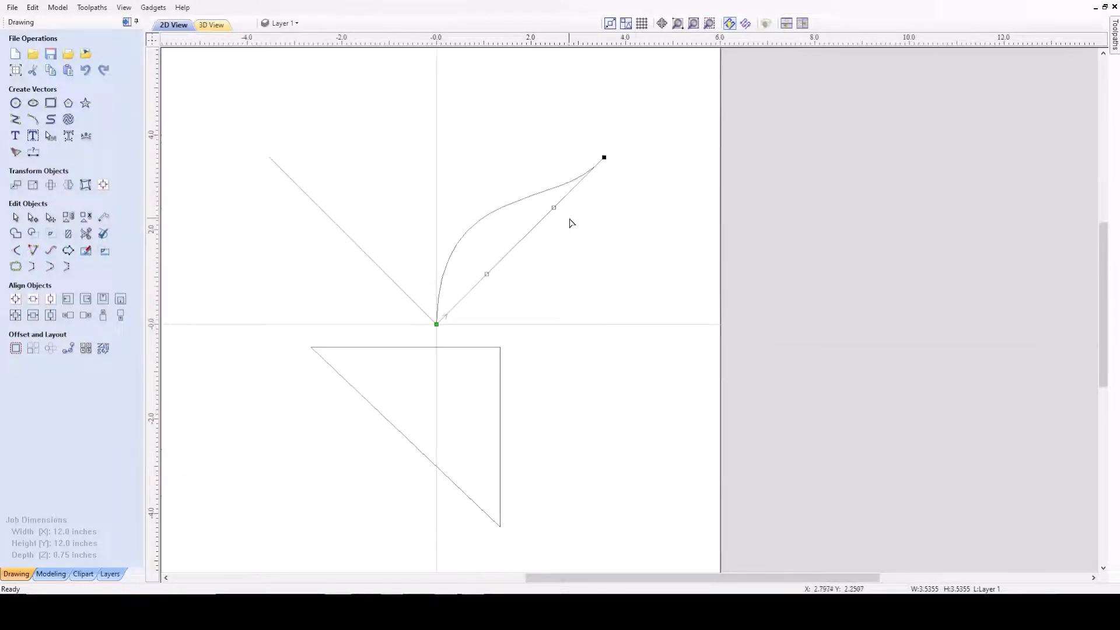
pyautogui.scroll(3, 570, 222)
pyautogui.scroll(-2, 555, 281)
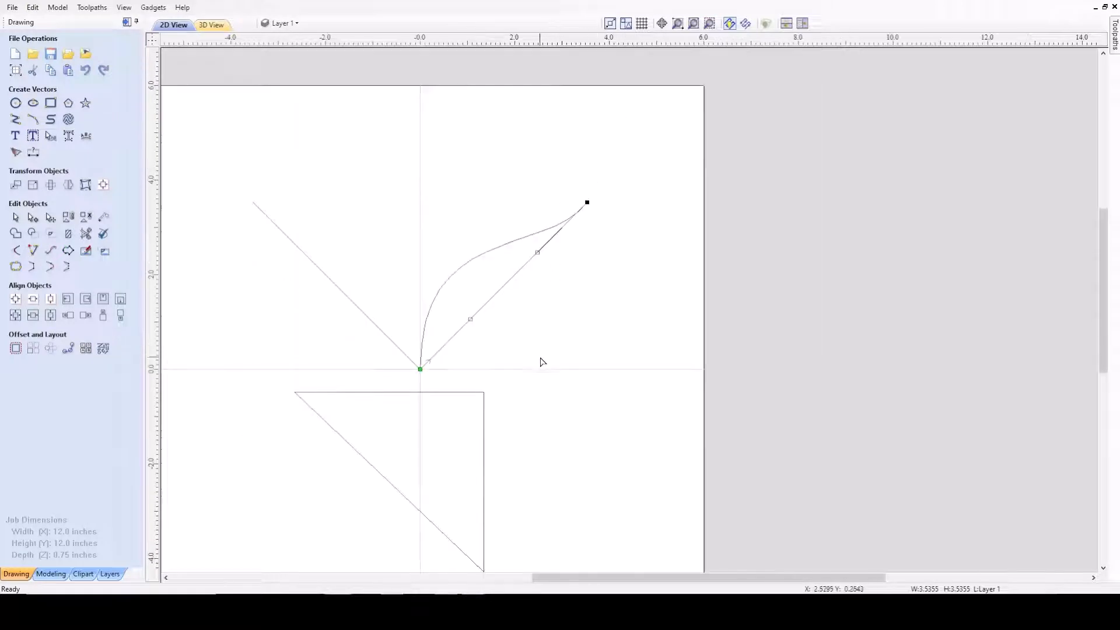
pyautogui.moveTo(472, 319); pyautogui.dragTo(520, 369)
pyautogui.moveTo(537, 251); pyautogui.dragTo(594, 297)
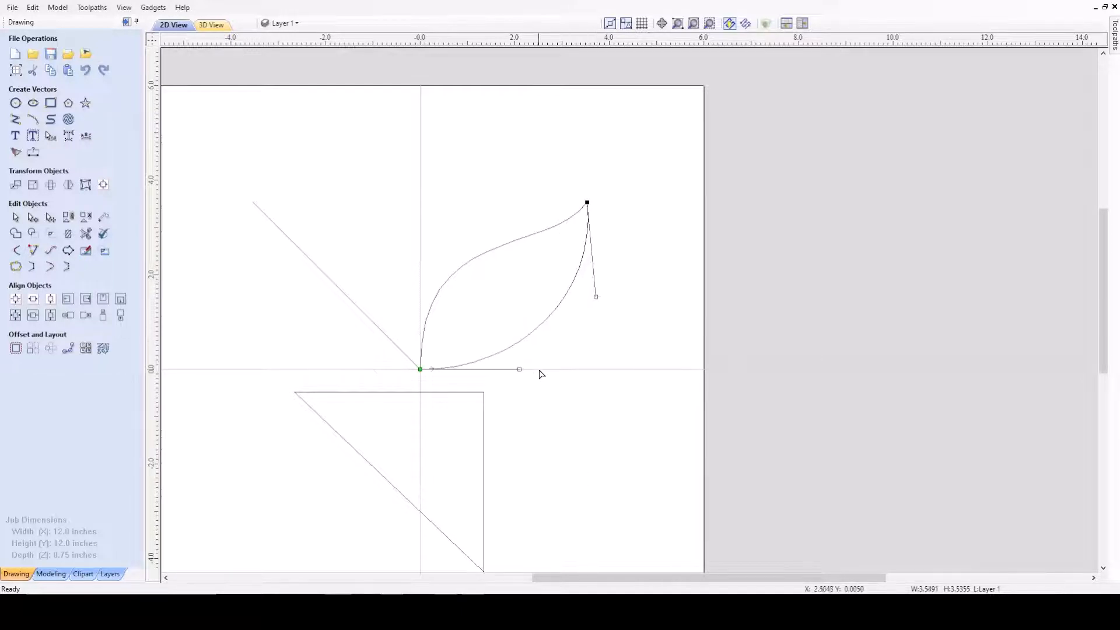
# - Refine the right leaf, placing the lower curve's origin handle about 2.2 inches out and the upper curve's tip handle slightly further inward
pyautogui.scroll(1, 526, 372)
pyautogui.moveTo(517, 371); pyautogui.dragTo(523, 370)
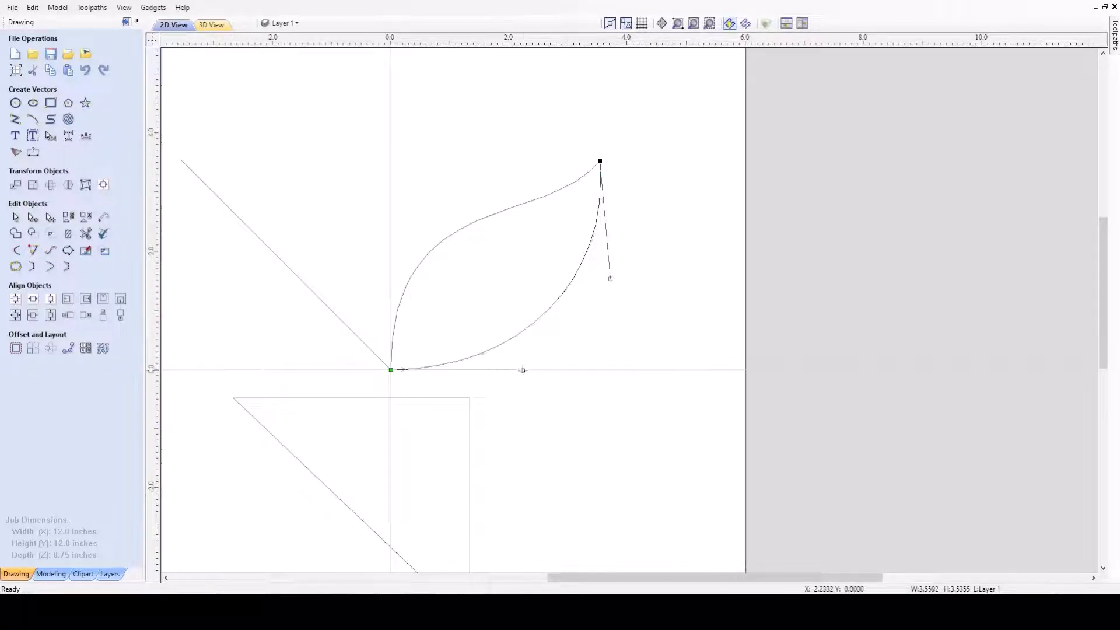
pyautogui.click(558, 192)
pyautogui.moveTo(547, 228); pyautogui.dragTo(554, 236)
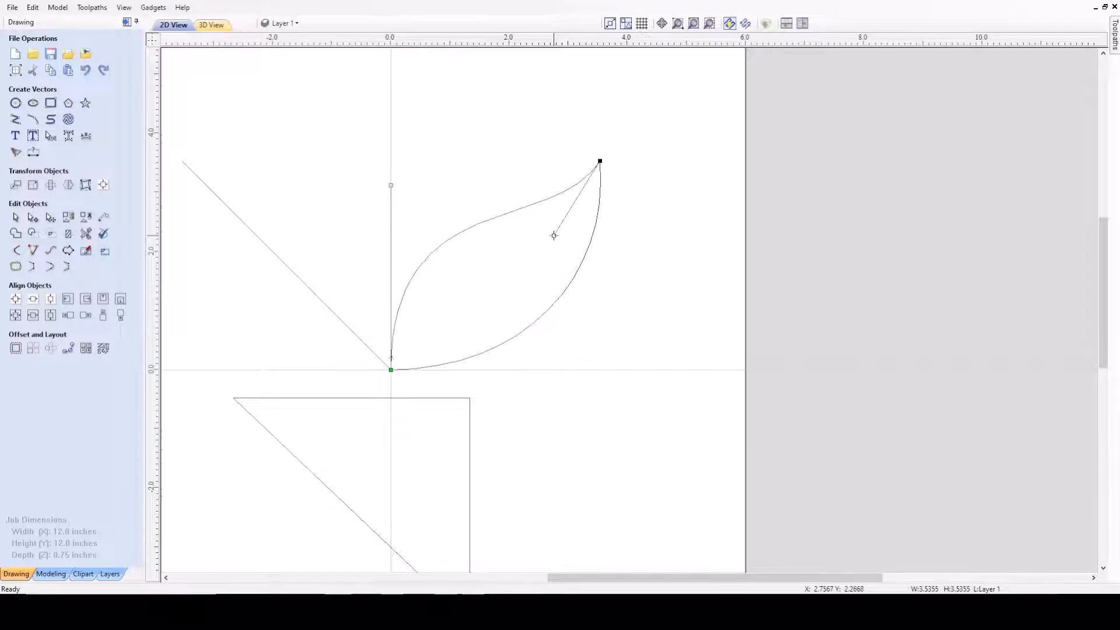
# - Convert the left straight line to a Bezier curve and bend it to mirror the right leaf, its lower handle about 3.1 inches above the origin
pyautogui.scroll(-2, 532, 198)
pyautogui.scroll(3, 465, 252)
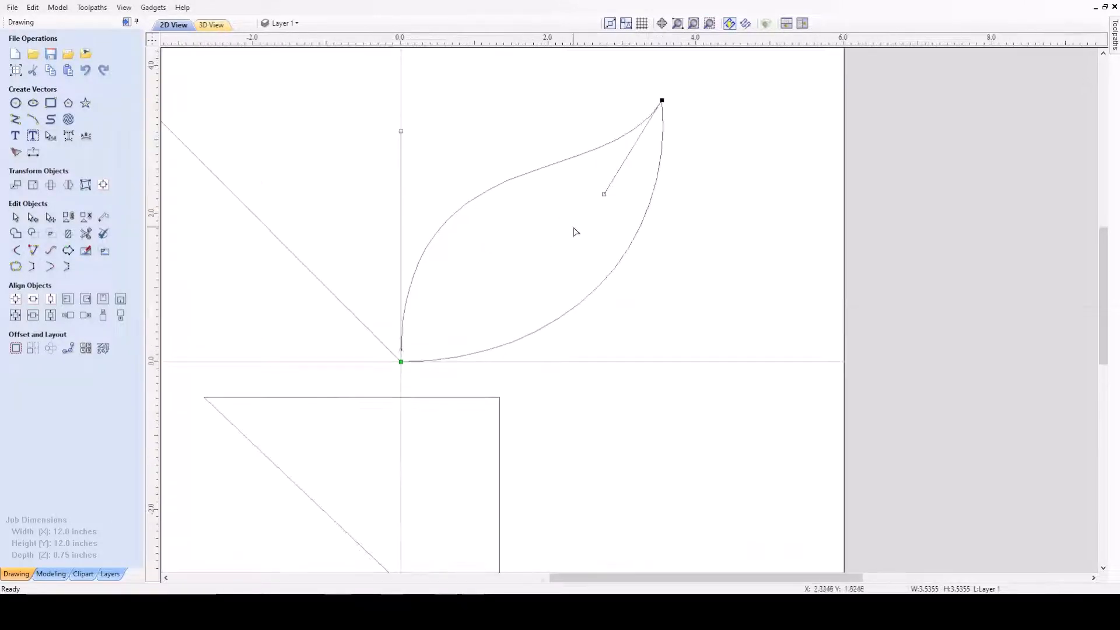
pyautogui.scroll(-2, 574, 231)
pyautogui.scroll(-1, 582, 227)
pyautogui.scroll(2, 580, 232)
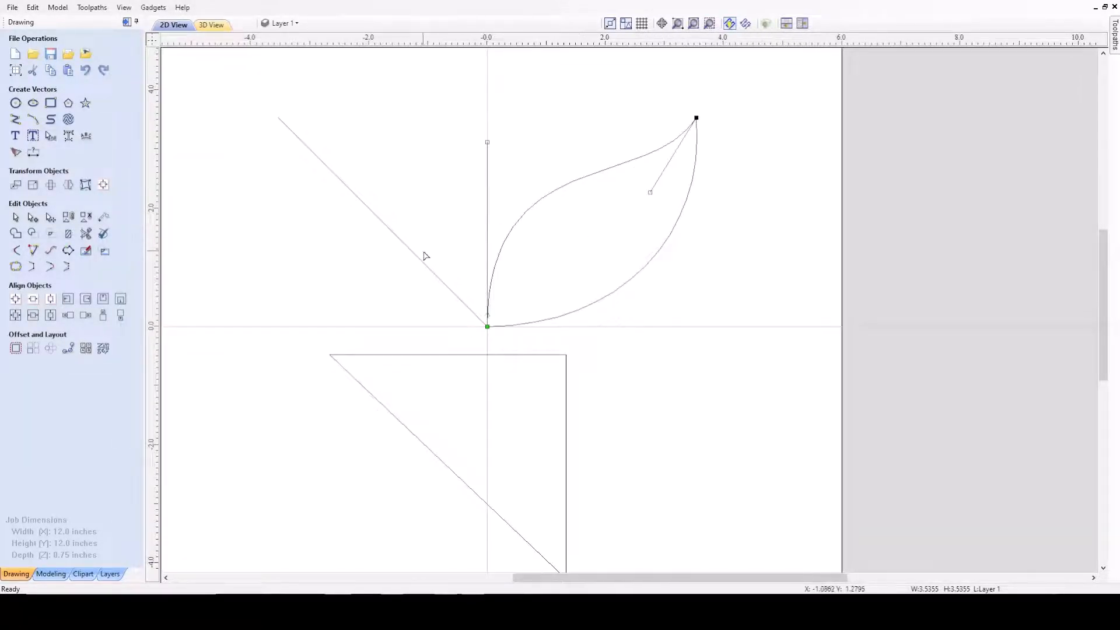
pyautogui.click(384, 225)
pyautogui.scroll(-1, 384, 225)
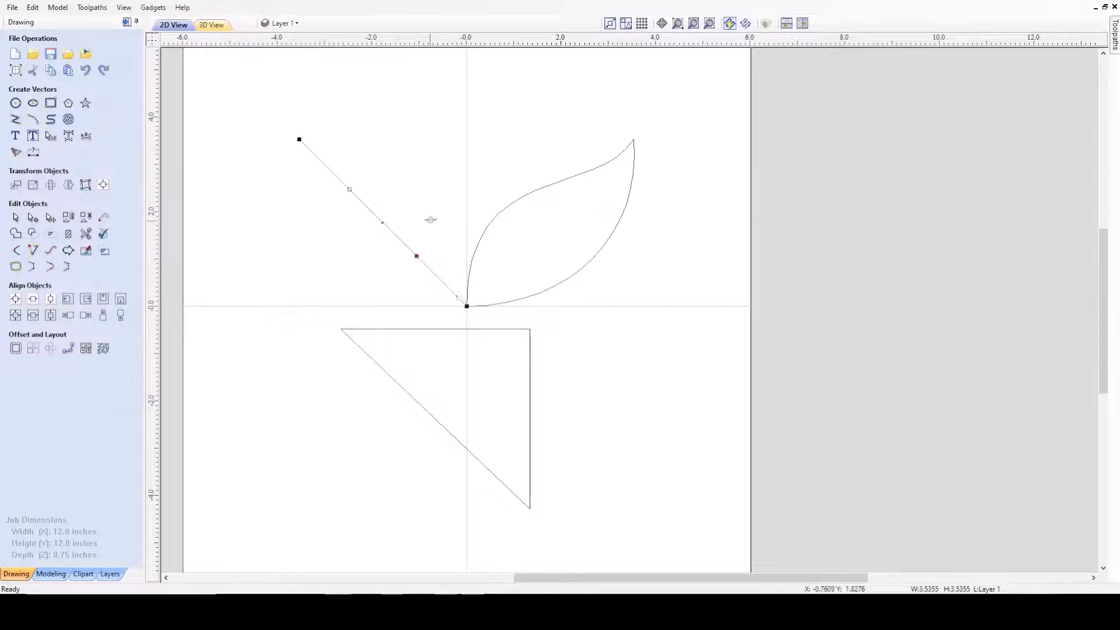
pyautogui.moveTo(430, 220); pyautogui.dragTo(466, 172)
pyautogui.click(501, 208)
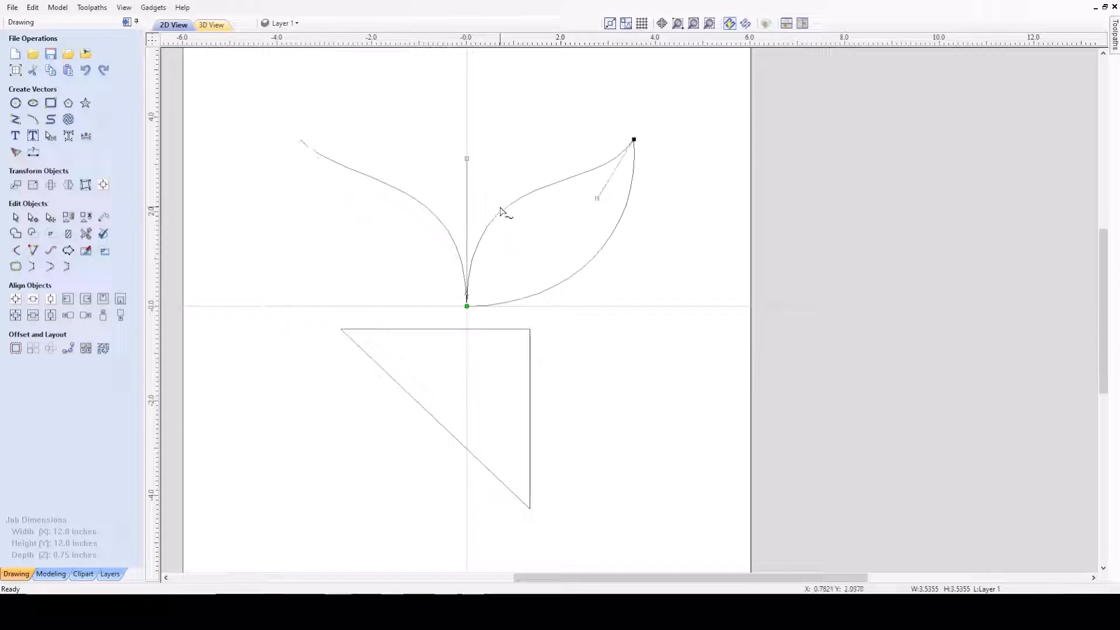
pyautogui.click(434, 215)
pyautogui.moveTo(467, 169); pyautogui.dragTo(468, 159)
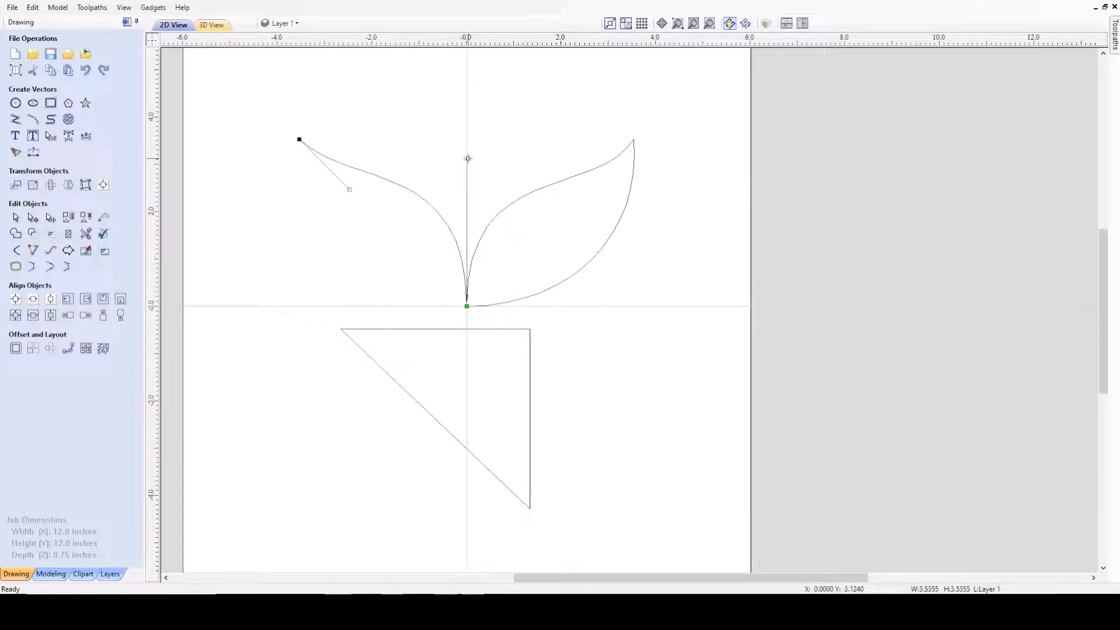
# - Draw a straight line from the origin to the upper end of the left S-curve and finish it
pyautogui.press('l')
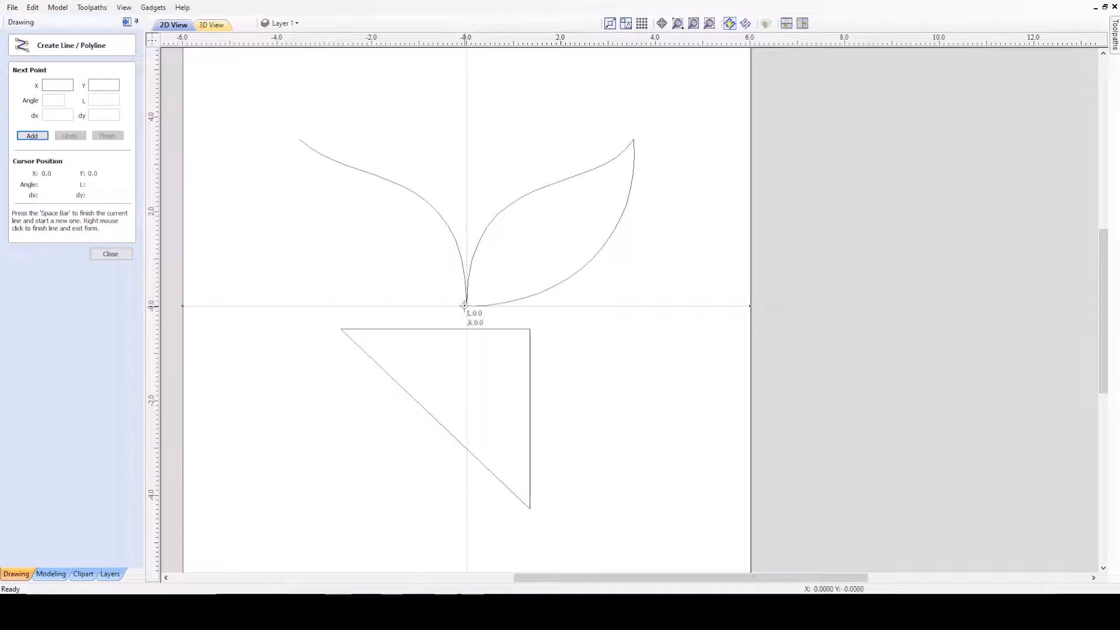
pyautogui.click(464, 305)
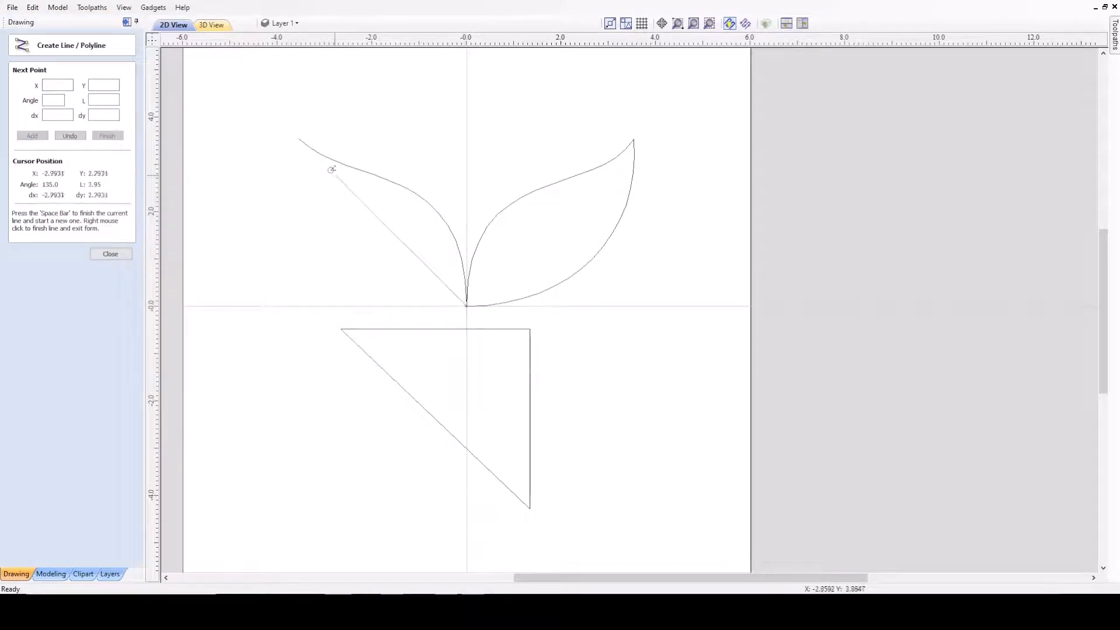
pyautogui.click(300, 140)
pyautogui.rightClick(301, 142)
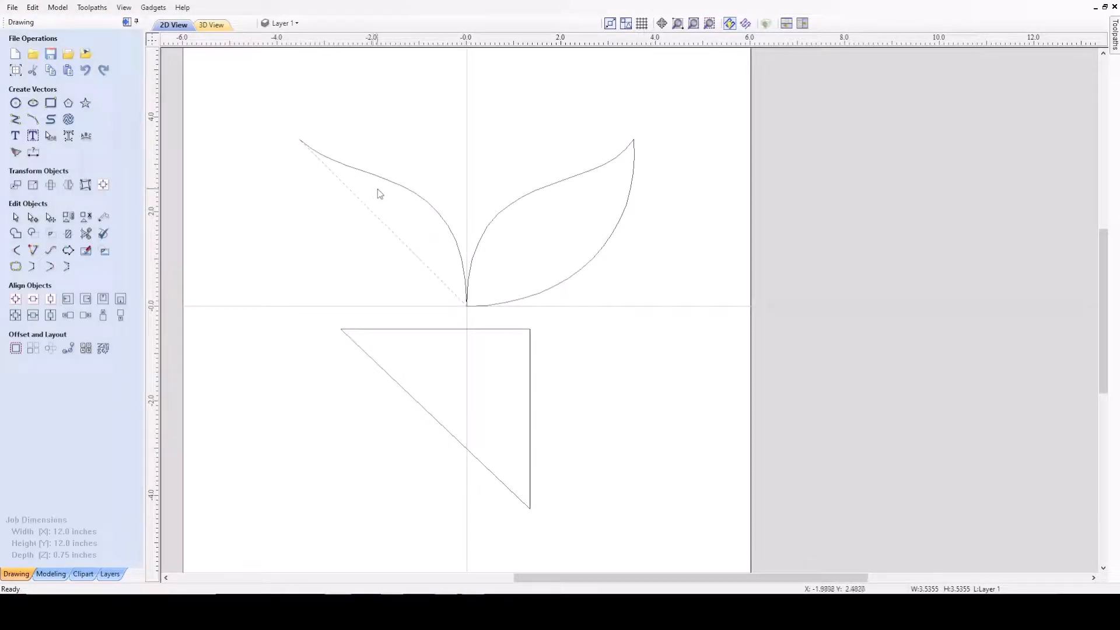
pyautogui.scroll(-3, 559, 322)
pyautogui.scroll(3, 741, 285)
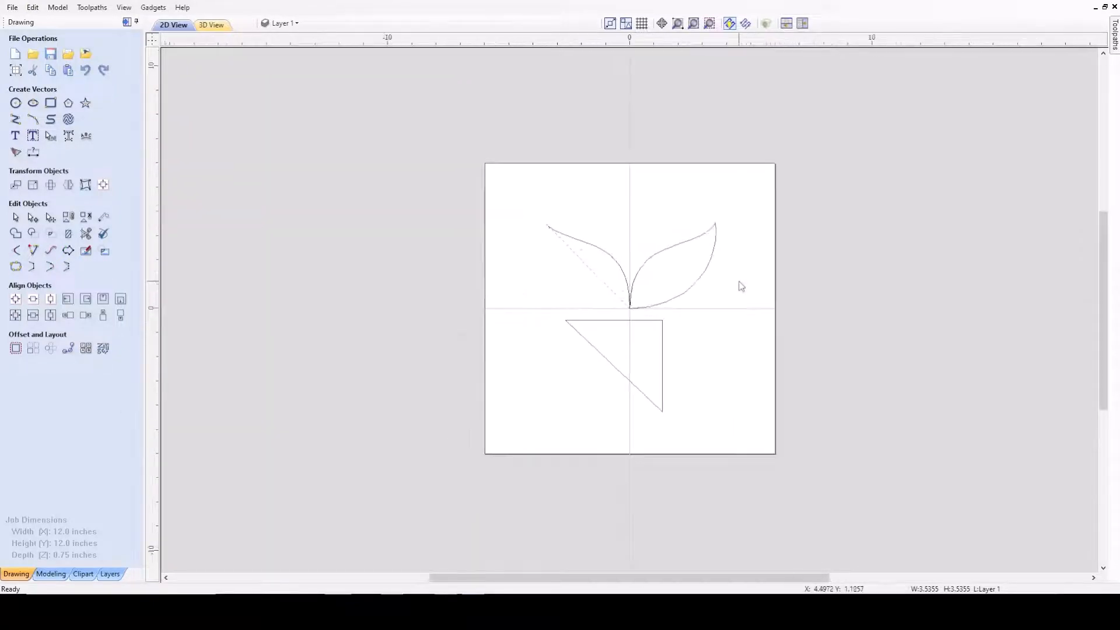
pyautogui.scroll(-2, 662, 260)
pyautogui.scroll(2, 574, 207)
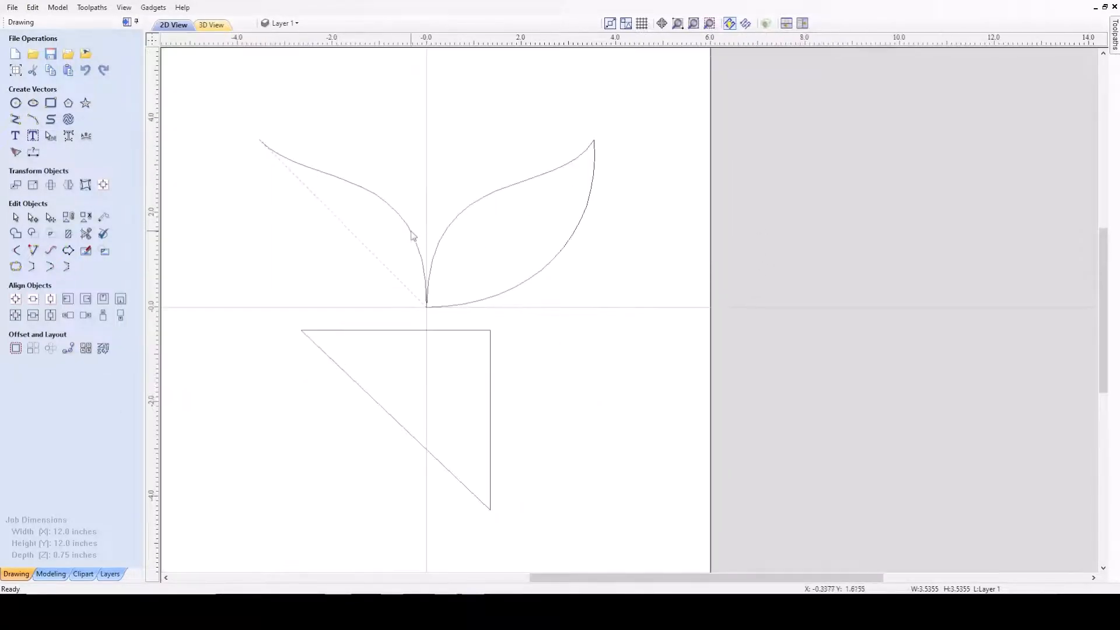
pyautogui.click(382, 234)
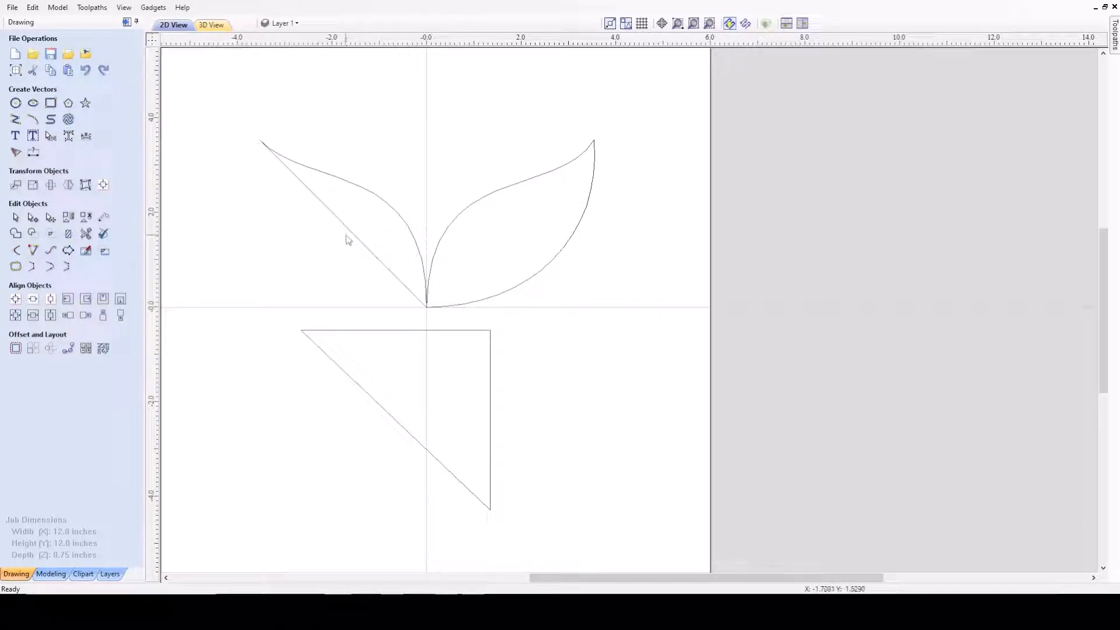
pyautogui.scroll(-1, 483, 255)
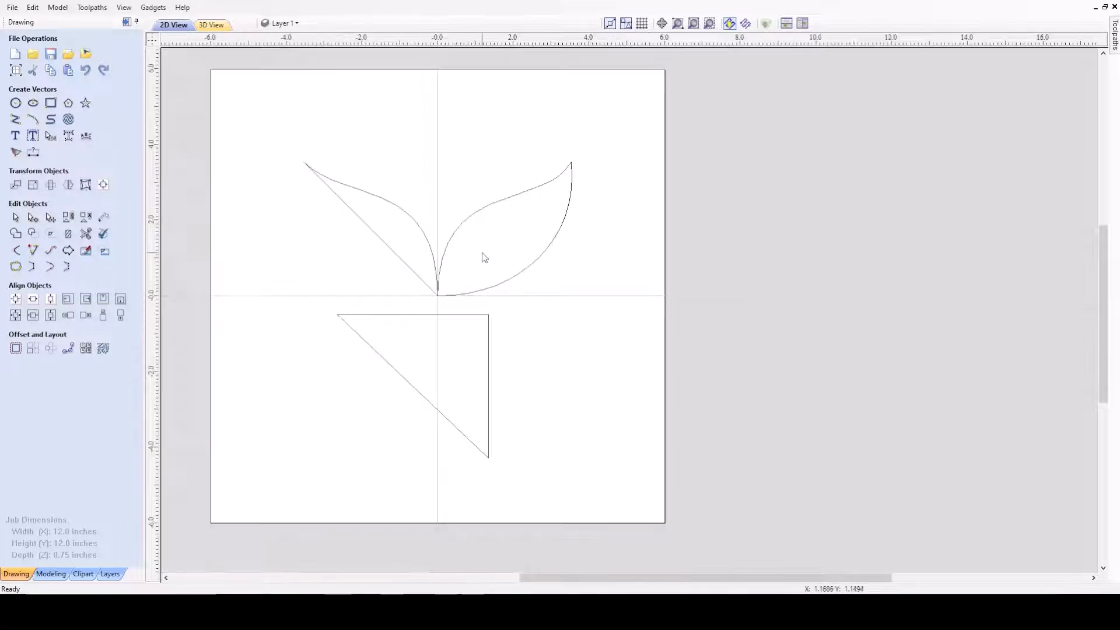
pyautogui.scroll(-1, 399, 230)
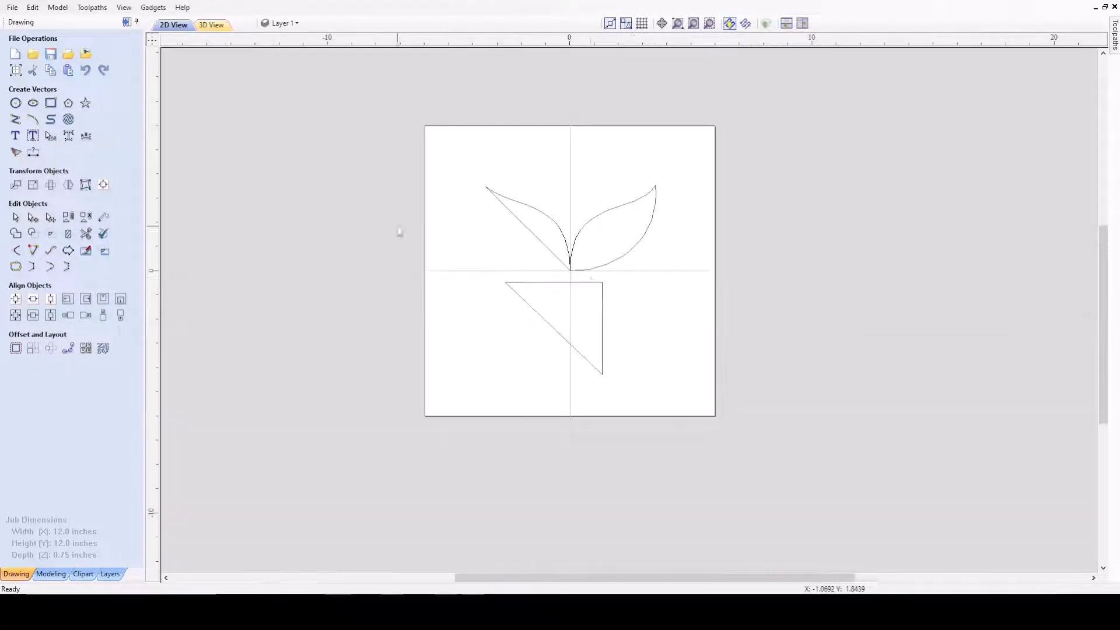
pyautogui.scroll(3, 700, 243)
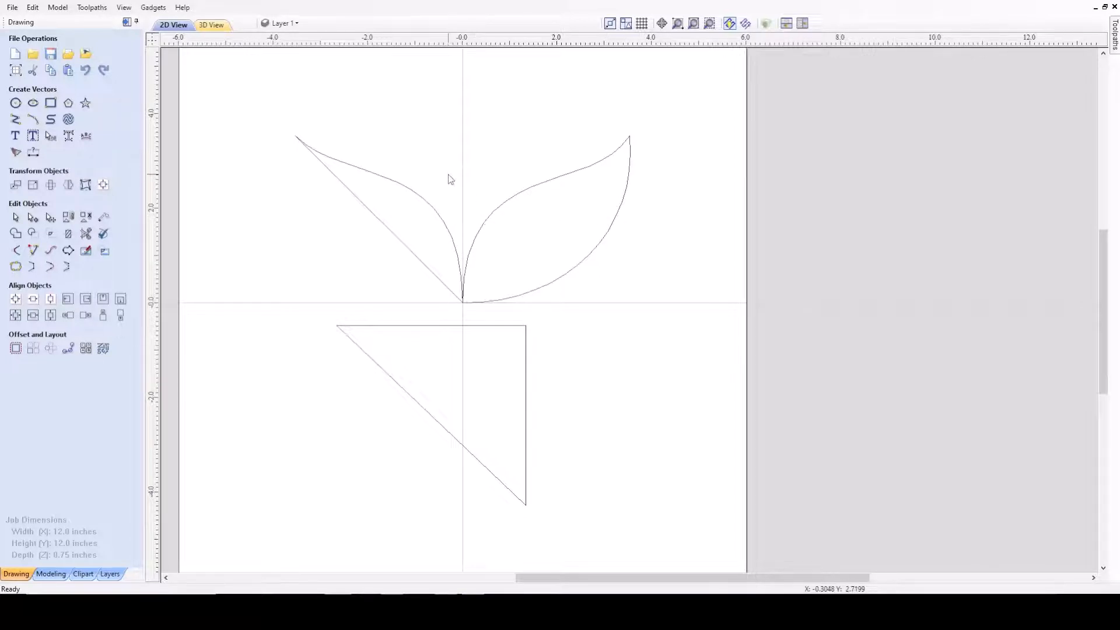
pyautogui.press('space')
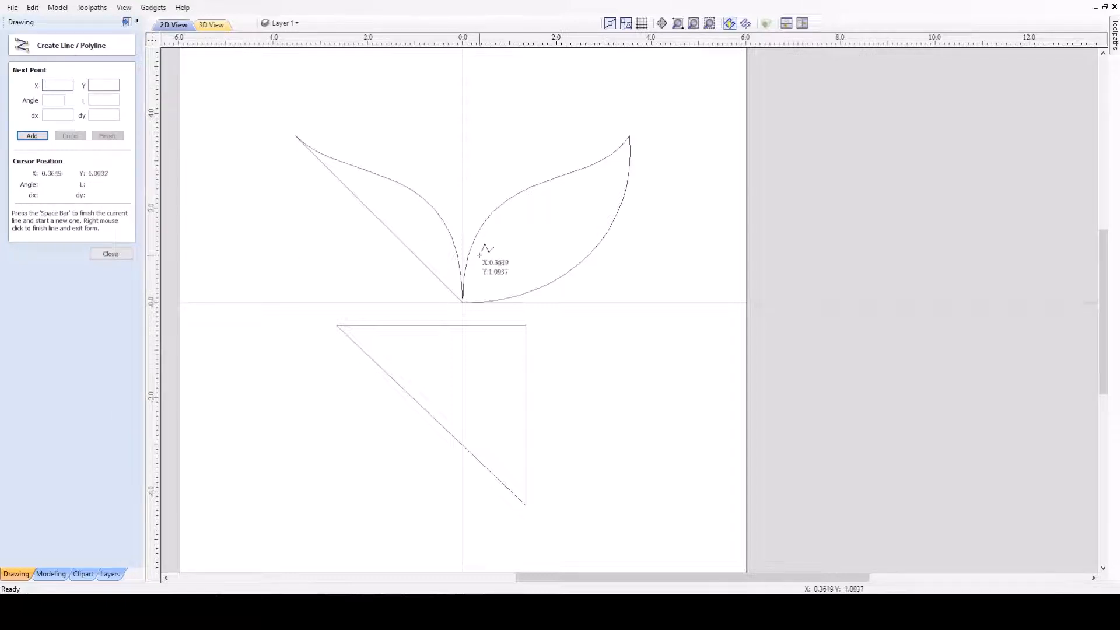
pyautogui.click(119, 256)
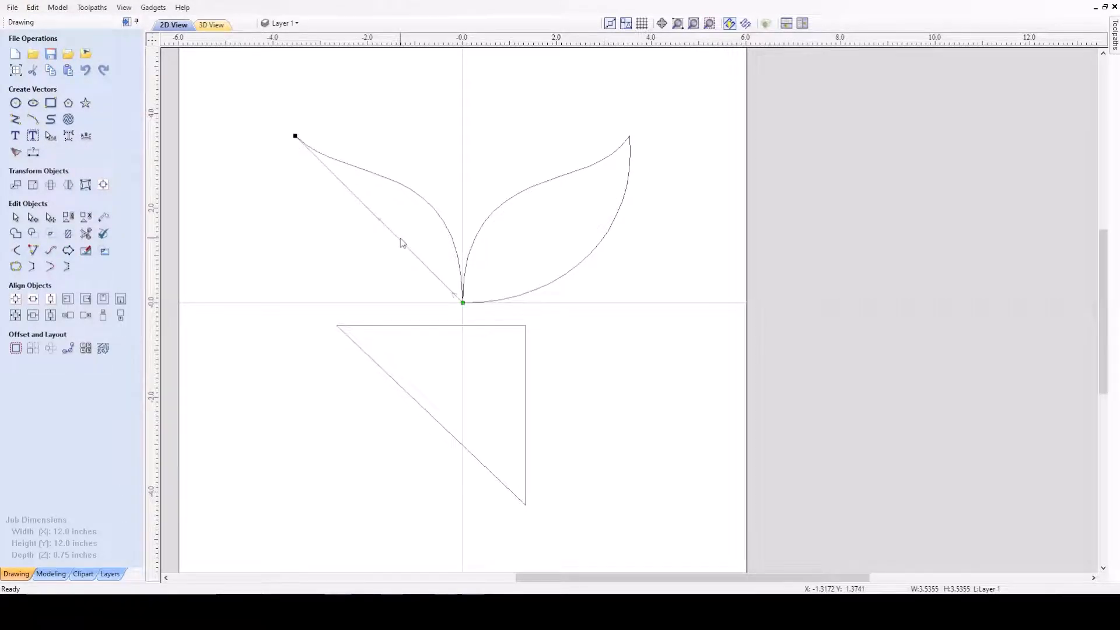
# - Convert the left straight line to a Bezier and bow it outward, its lower handle about 2.3 inches left of the origin and upper handle below the tip
pyautogui.scroll(3, 391, 234)
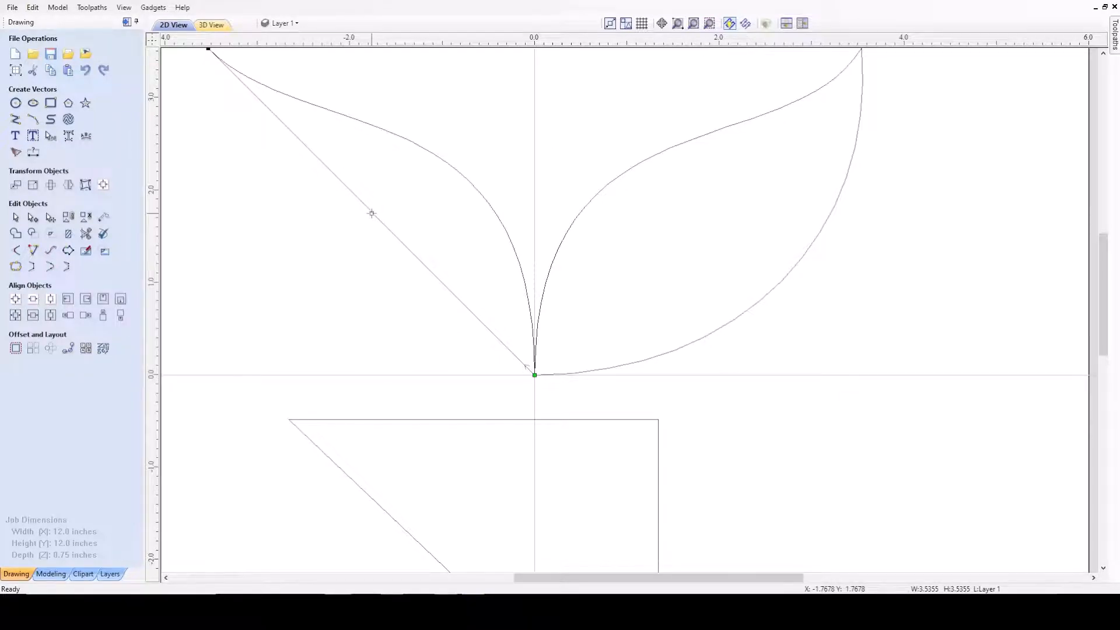
pyautogui.scroll(-3, 372, 214)
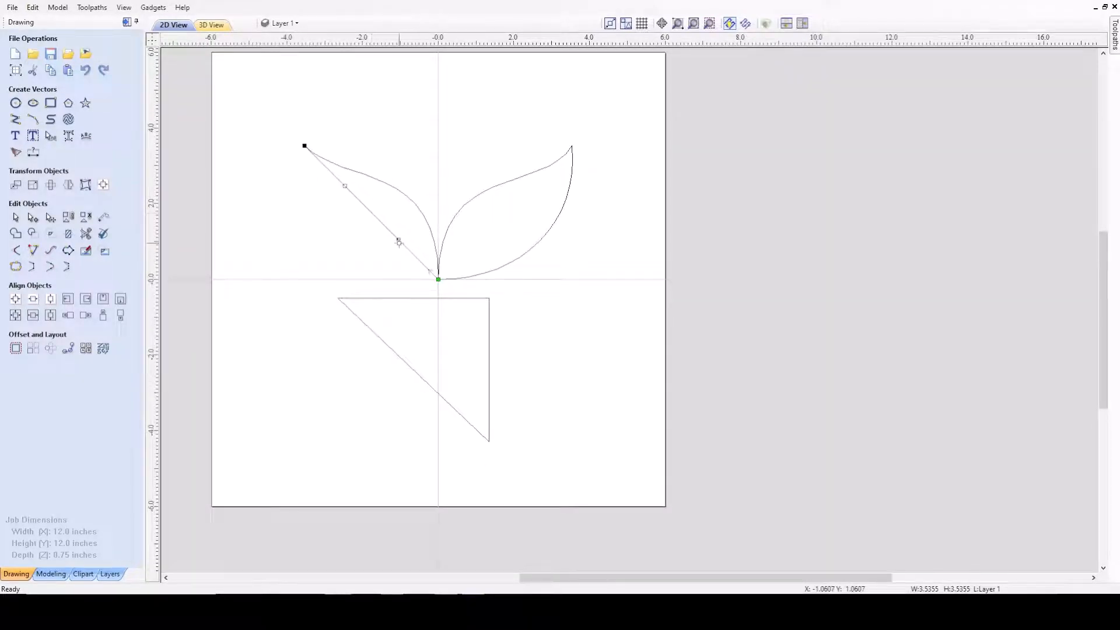
pyautogui.moveTo(399, 242); pyautogui.dragTo(353, 278)
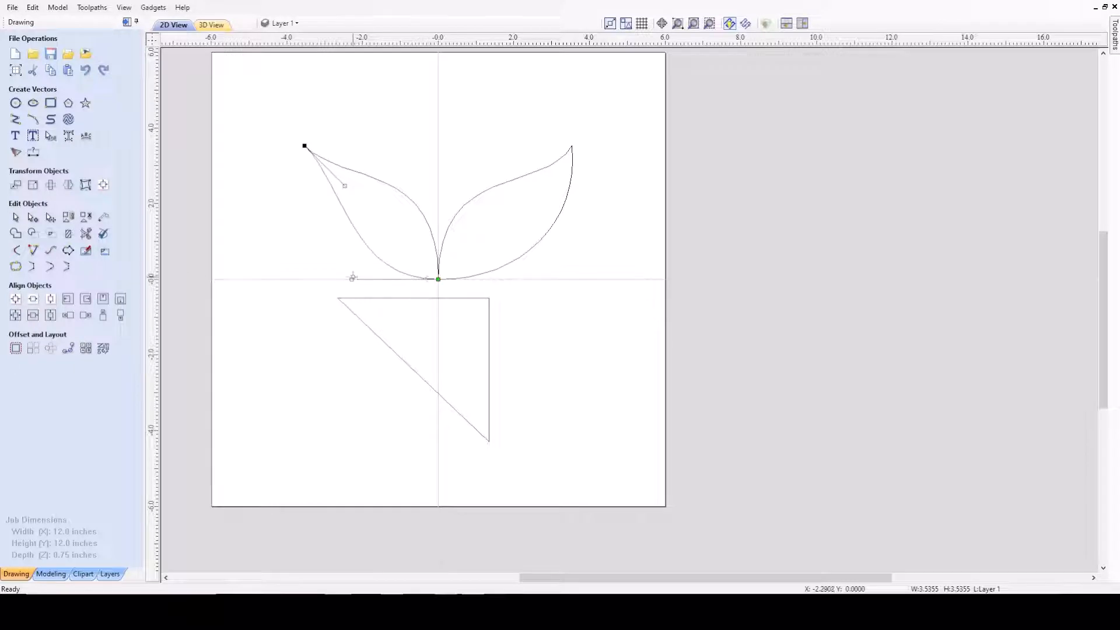
pyautogui.moveTo(345, 185); pyautogui.dragTo(313, 220)
# - Examine the shape and symmetry of the two leaf outlines on either side of the vertical centre line, and deselect the edited curve
pyautogui.scroll(-2, 321, 236)
pyautogui.scroll(3, 577, 293)
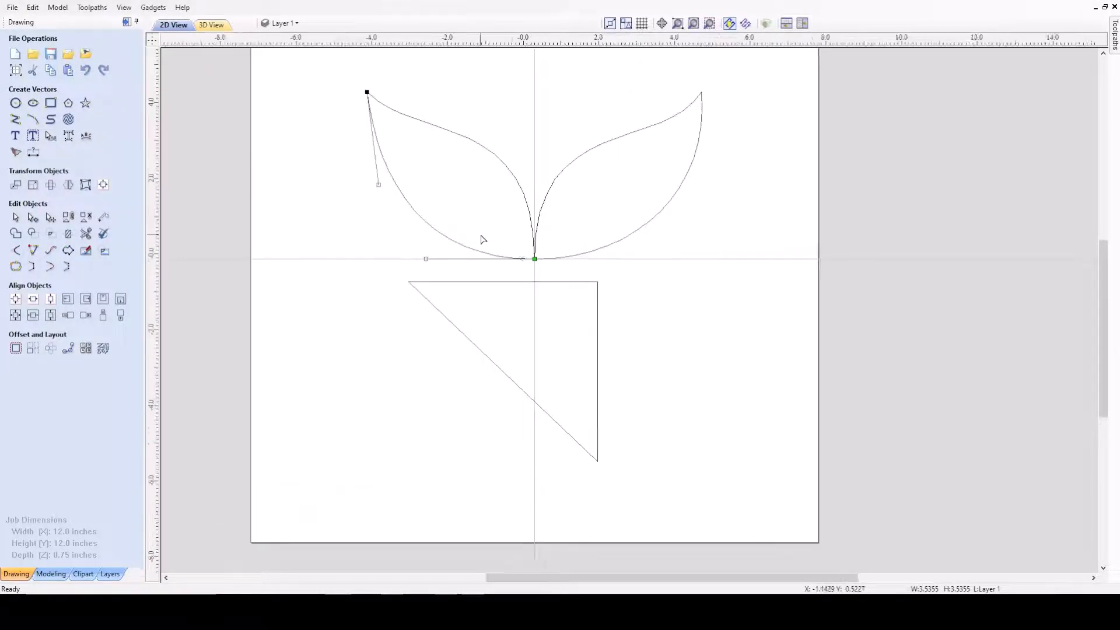
pyautogui.scroll(-2, 481, 240)
pyautogui.scroll(3, 524, 191)
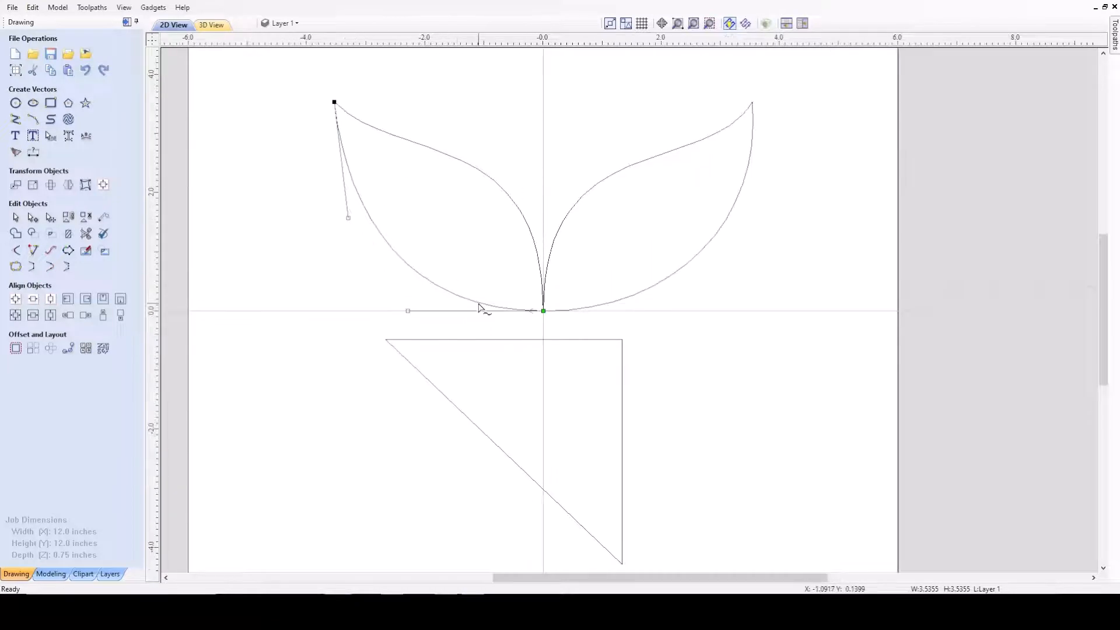
pyautogui.scroll(-2, 479, 306)
pyautogui.scroll(3, 600, 233)
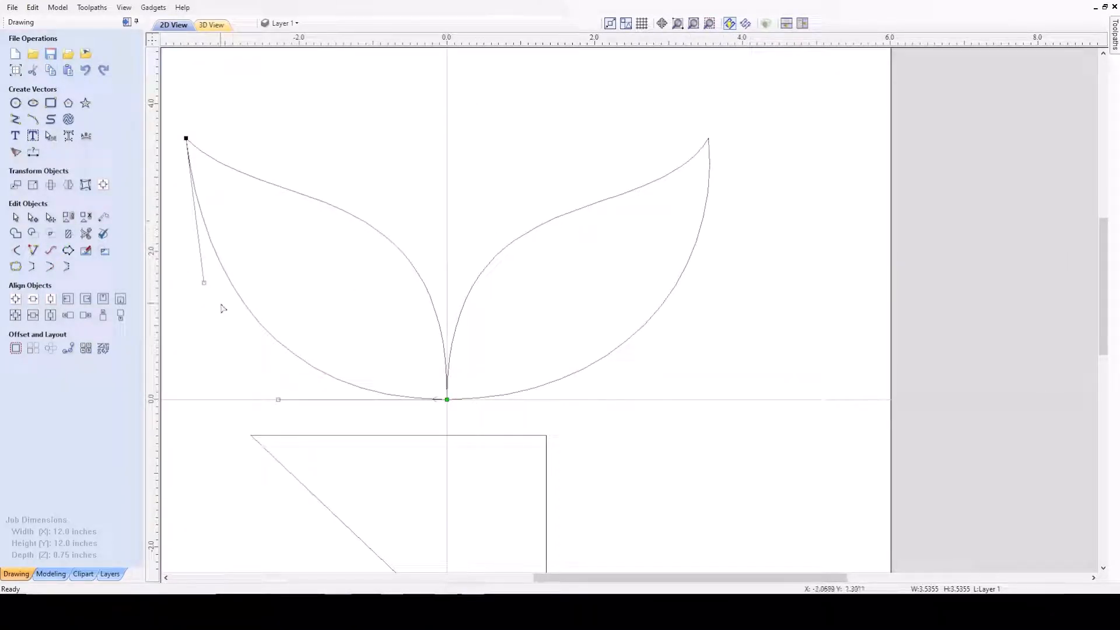
pyautogui.scroll(-1, 218, 306)
pyautogui.scroll(1, 194, 289)
pyautogui.scroll(-2, 228, 307)
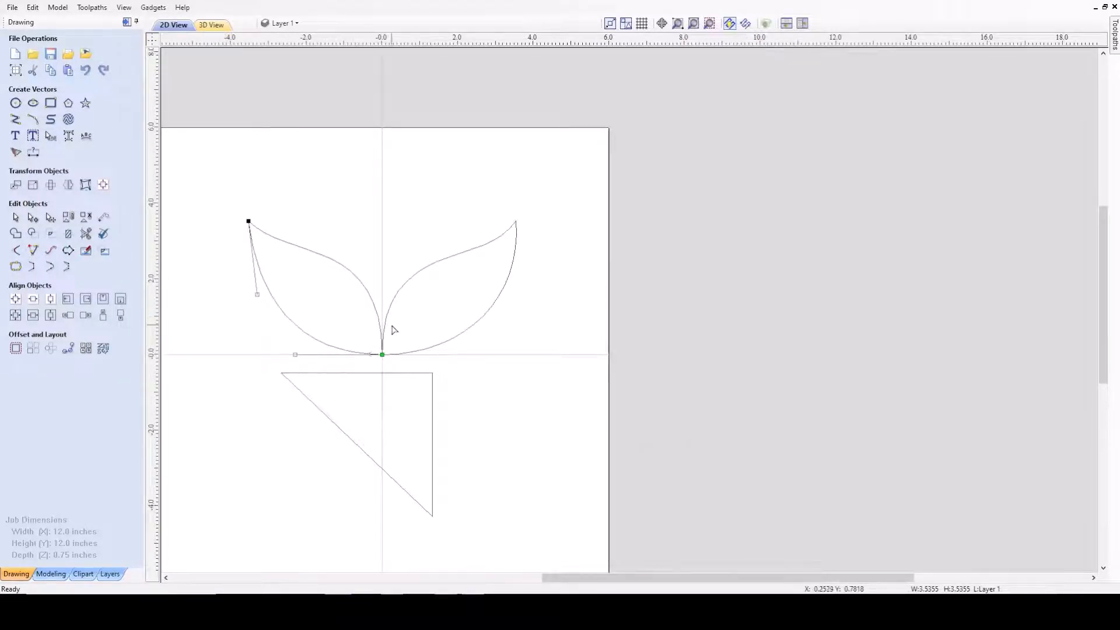
pyautogui.click(371, 270)
pyautogui.scroll(-3, 394, 290)
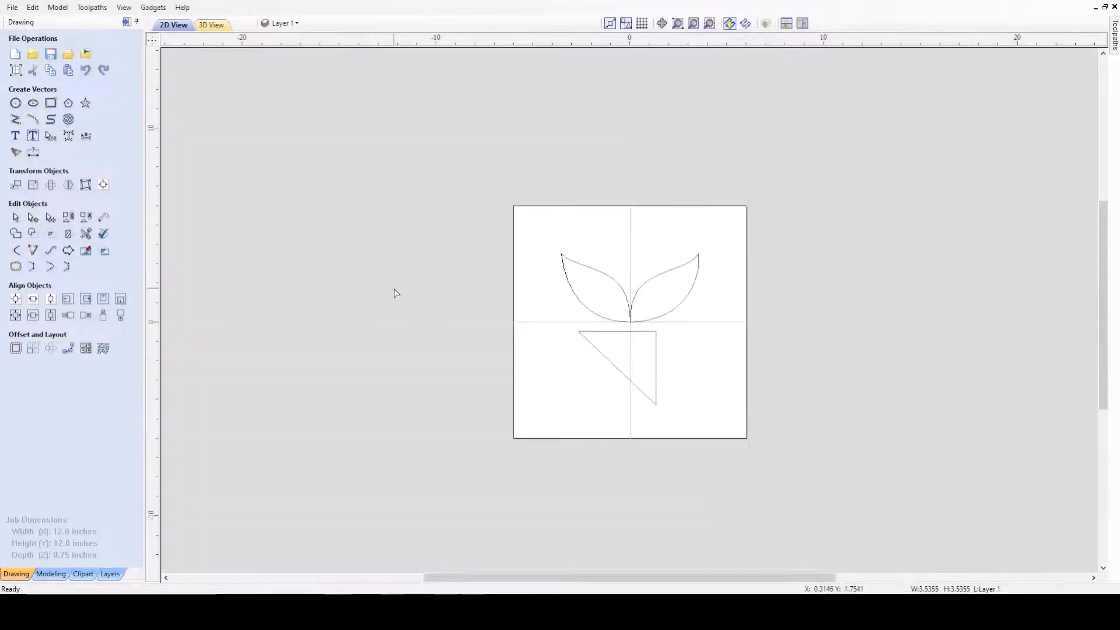
# - Convert the triangle's horizontal side to a Bezier S-curve, raising its right handle to about Y 0 and lowering its left handle to about Y -1.1
pyautogui.scroll(4, 700, 359)
pyautogui.click(656, 362)
pyautogui.scroll(-2, 633, 358)
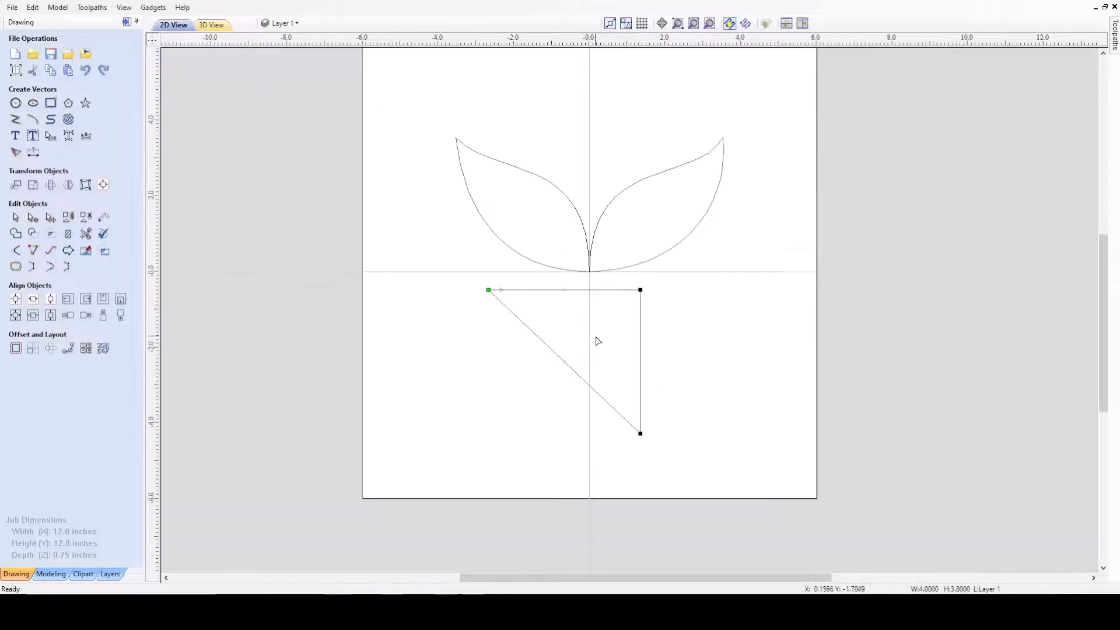
pyautogui.scroll(1, 684, 375)
pyautogui.scroll(-1, 657, 360)
pyautogui.scroll(3, 553, 281)
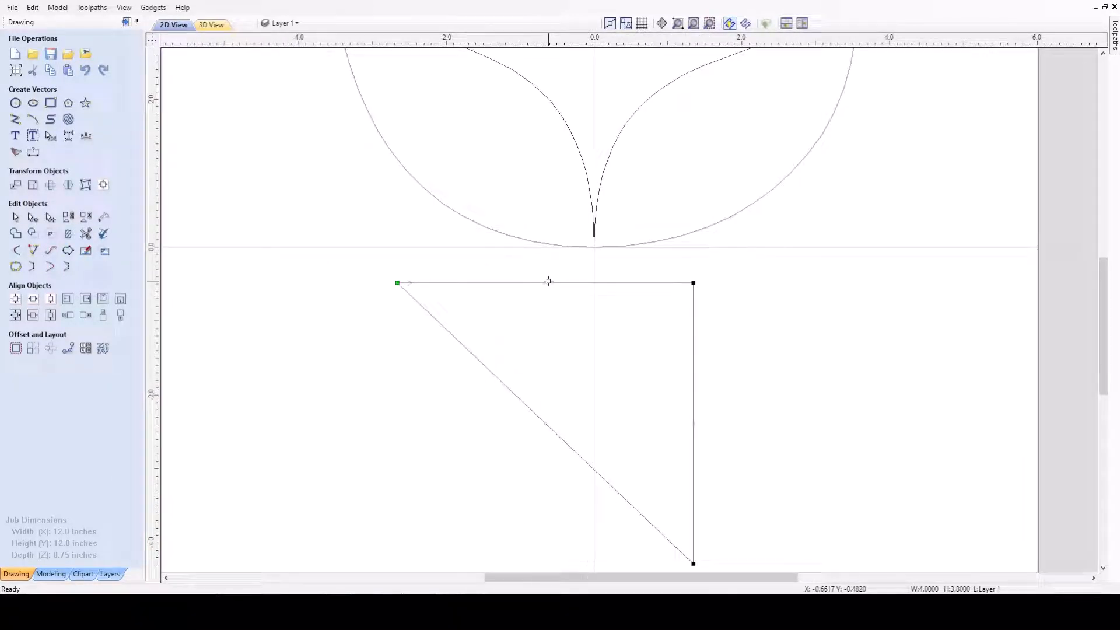
pyautogui.press('b')
pyautogui.moveTo(608, 284); pyautogui.dragTo(617, 246)
pyautogui.moveTo(487, 283); pyautogui.dragTo(513, 325)
# - Convert the triangle's vertical side to a Bezier S-curve, pulling its upper handle outward to about X 2.0, Y -1.4 and its lower handle inward
pyautogui.scroll(-3, 665, 378)
pyautogui.scroll(3, 589, 347)
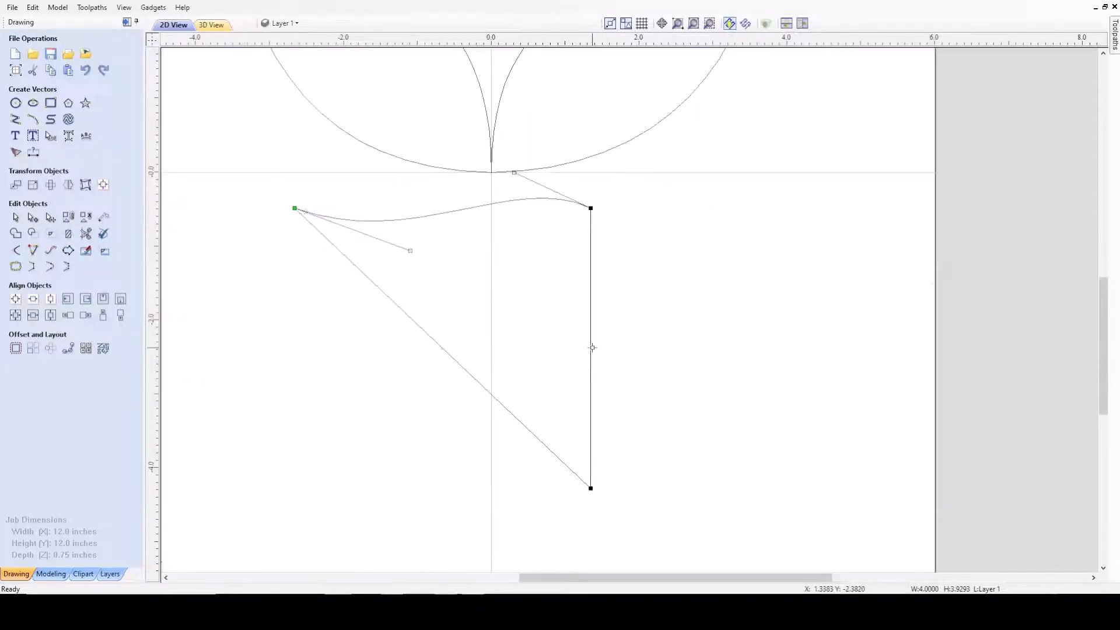
pyautogui.press('b')
pyautogui.moveTo(591, 293); pyautogui.dragTo(640, 273)
pyautogui.moveTo(590, 404); pyautogui.dragTo(567, 367)
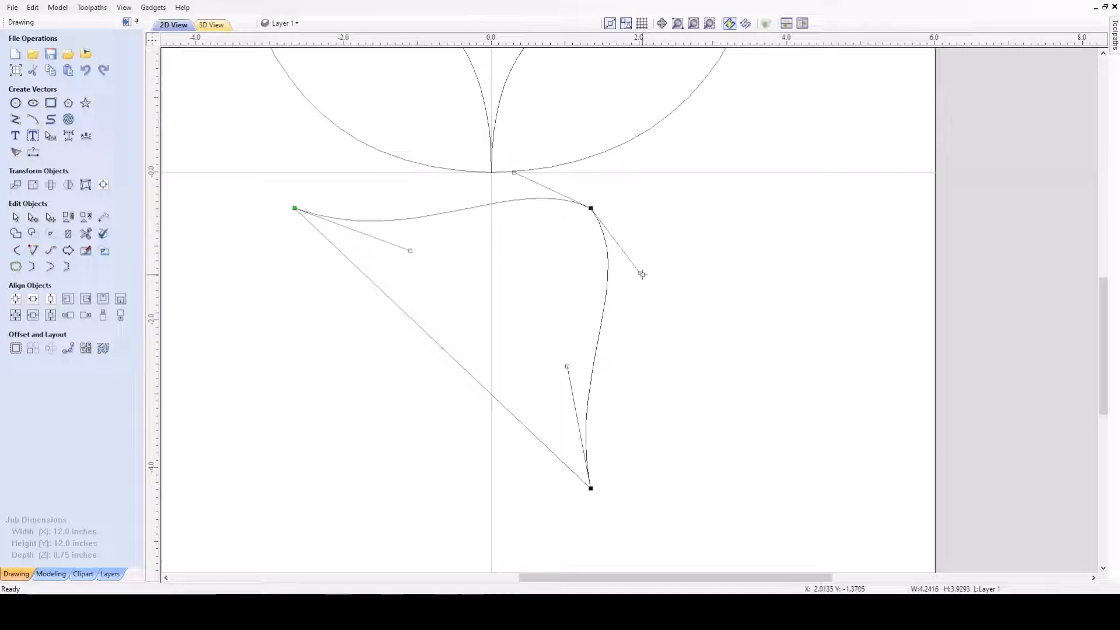
# - Convert the triangle's diagonal side to a Bezier S-curve, setting its handles at about X -1.4, Y -3.9 and X 0.5, Y -2.3
pyautogui.scroll(-2, 444, 351)
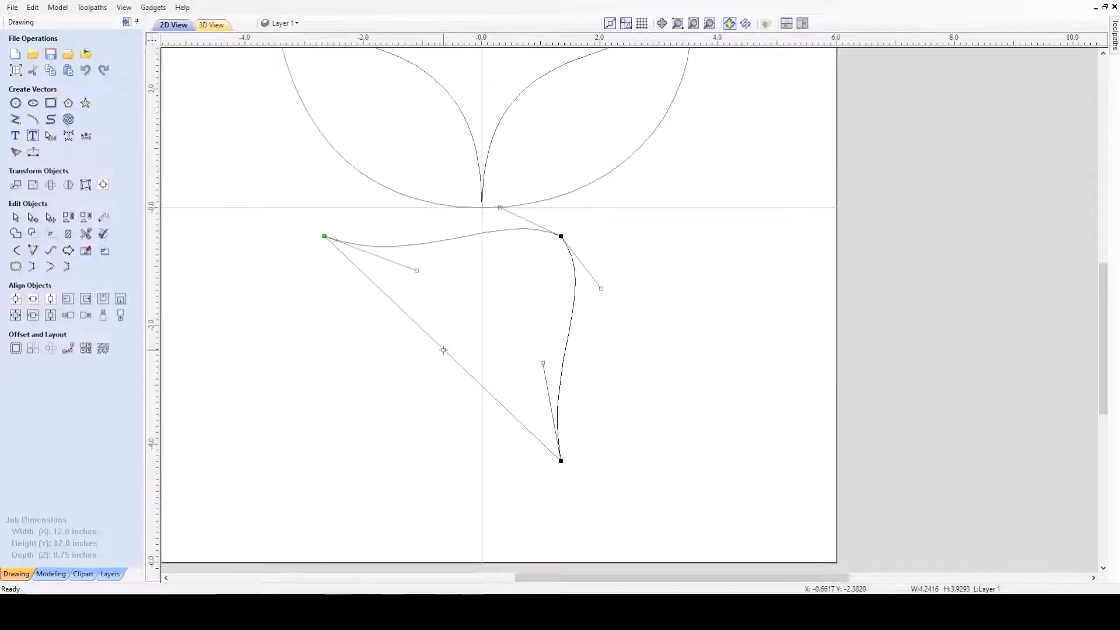
pyautogui.scroll(3, 517, 185)
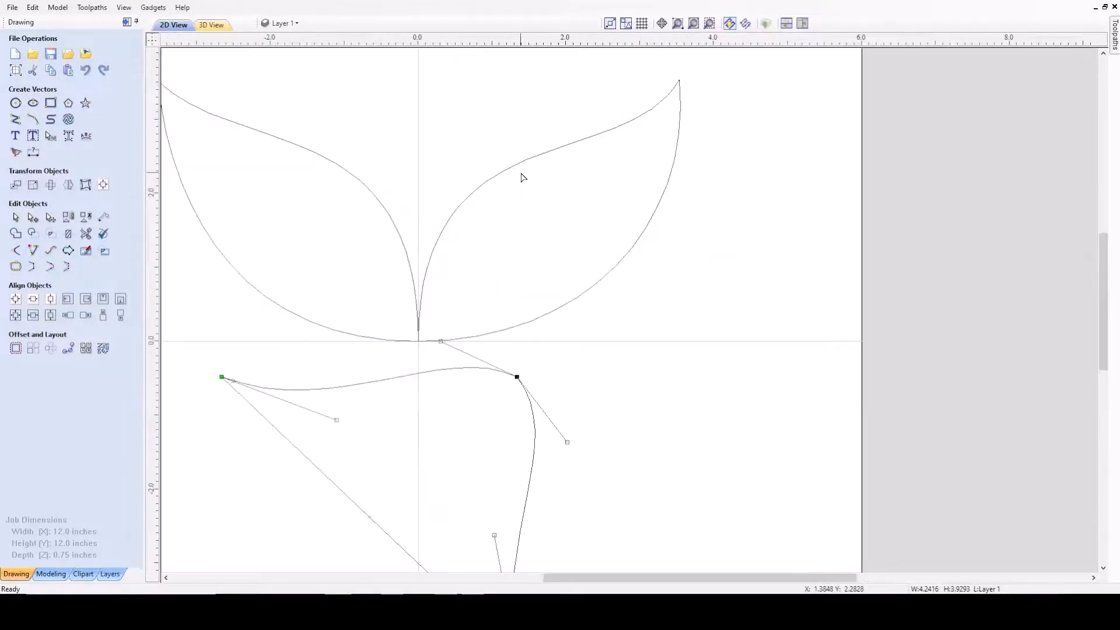
pyautogui.scroll(-2, 519, 227)
pyautogui.scroll(1, 379, 305)
pyautogui.scroll(-2, 515, 180)
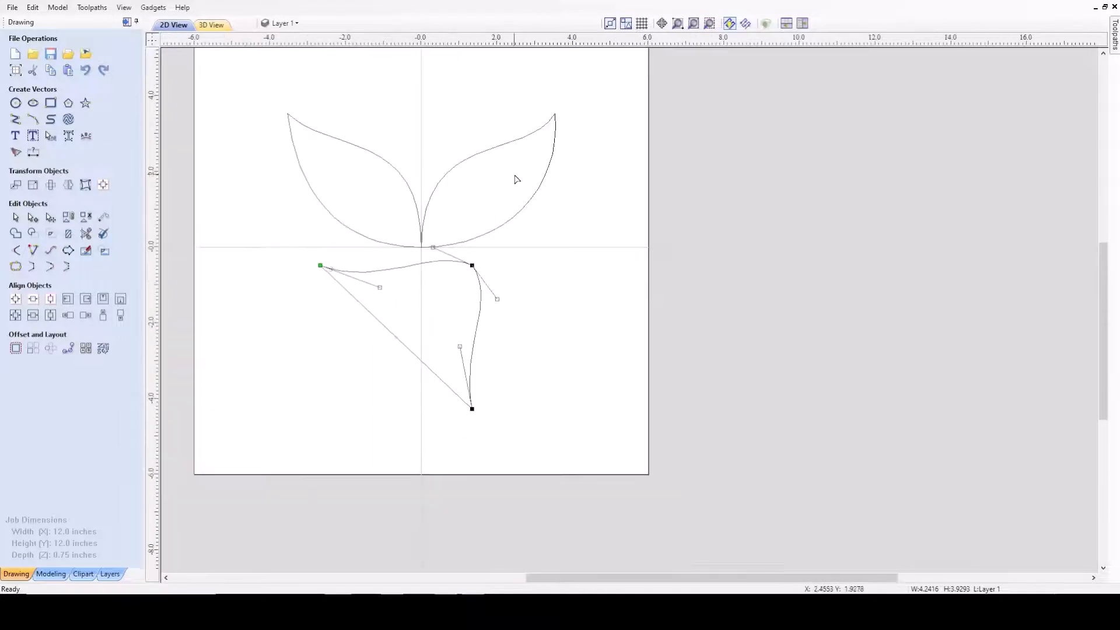
pyautogui.scroll(3, 409, 356)
pyautogui.scroll(-2, 383, 329)
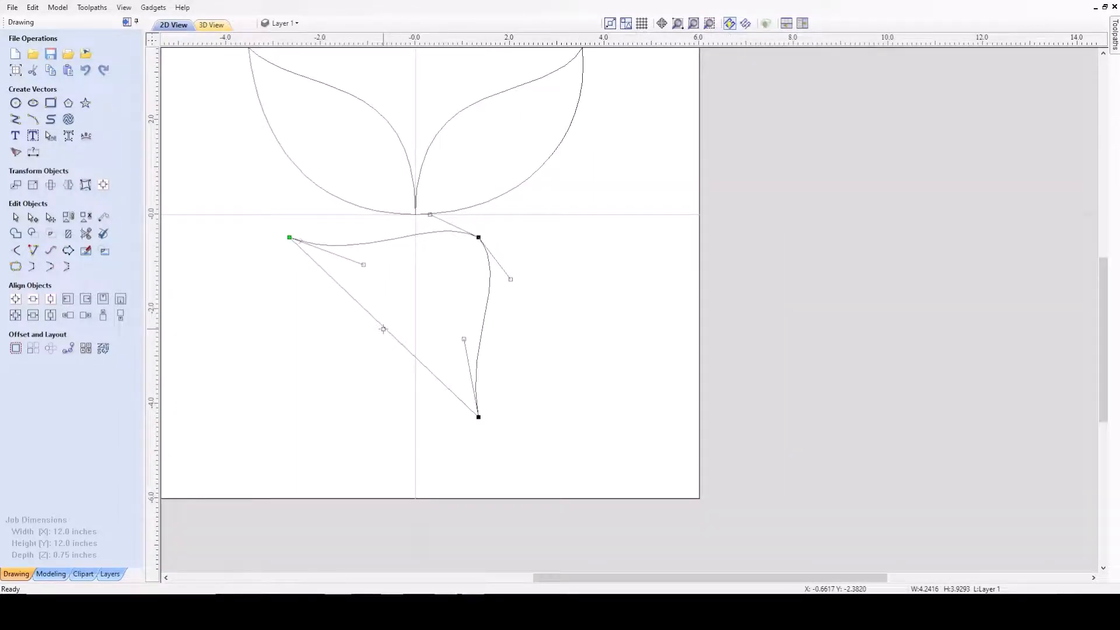
pyautogui.press('b')
pyautogui.moveTo(346, 291); pyautogui.dragTo(351, 397)
pyautogui.click(421, 363)
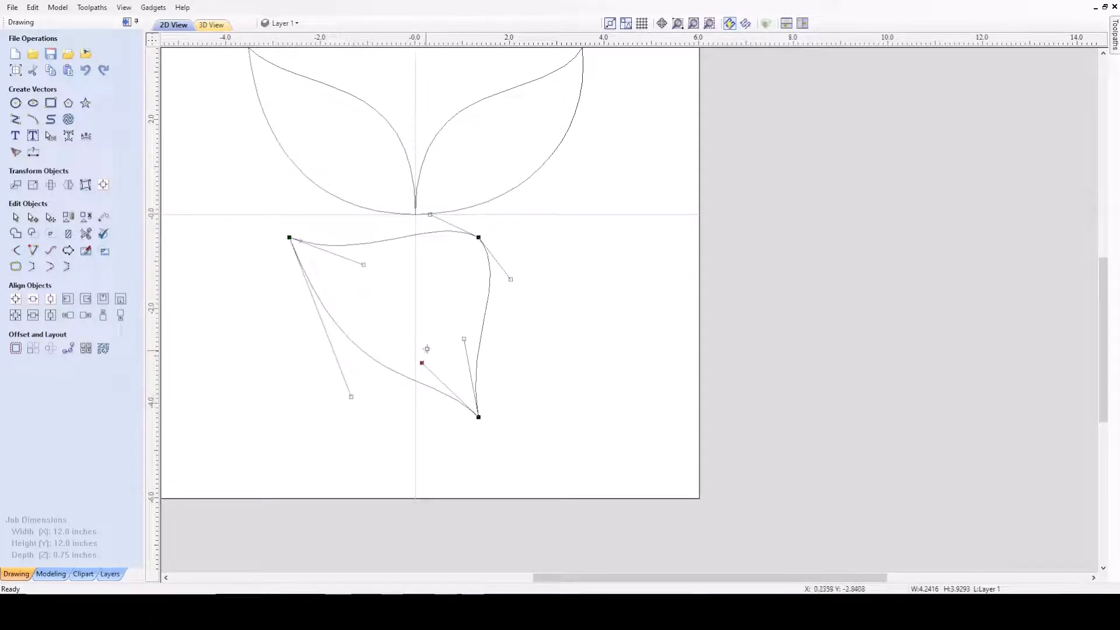
pyautogui.moveTo(421, 363); pyautogui.dragTo(439, 325)
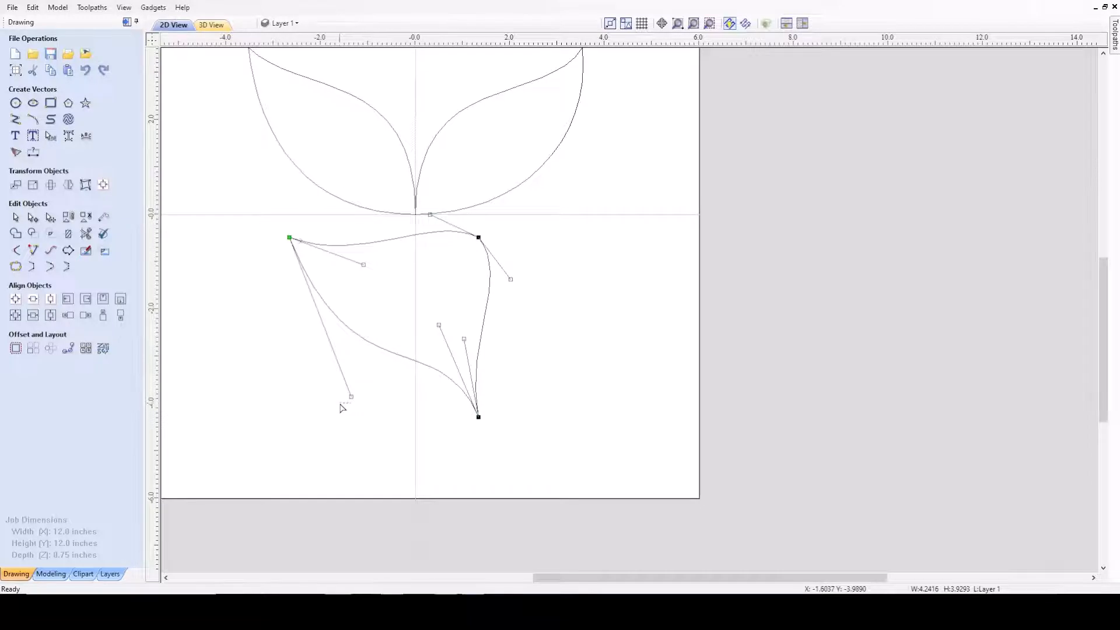
# - Move the reshaped triangle's upper-right corner node inward to about X 1.2, Y -0.8 and adjust both of its handles
pyautogui.scroll(1, 474, 243)
pyautogui.click(477, 241)
pyautogui.moveTo(477, 240); pyautogui.dragTo(438, 217)
pyautogui.scroll(-2, 466, 257)
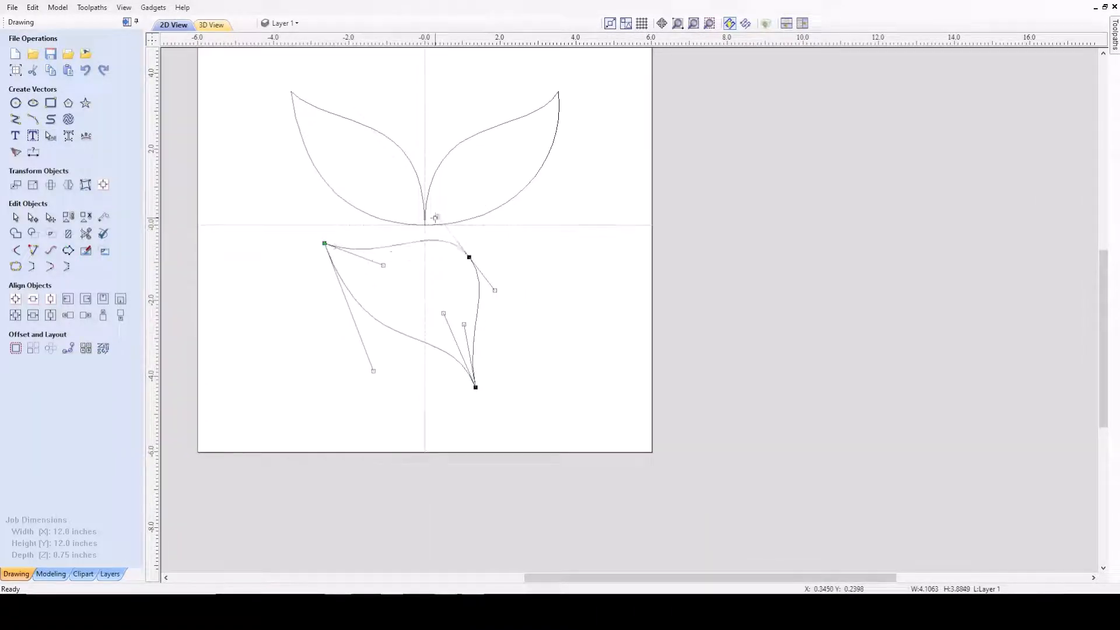
pyautogui.moveTo(495, 290); pyautogui.dragTo(502, 298)
pyautogui.scroll(-2, 501, 298)
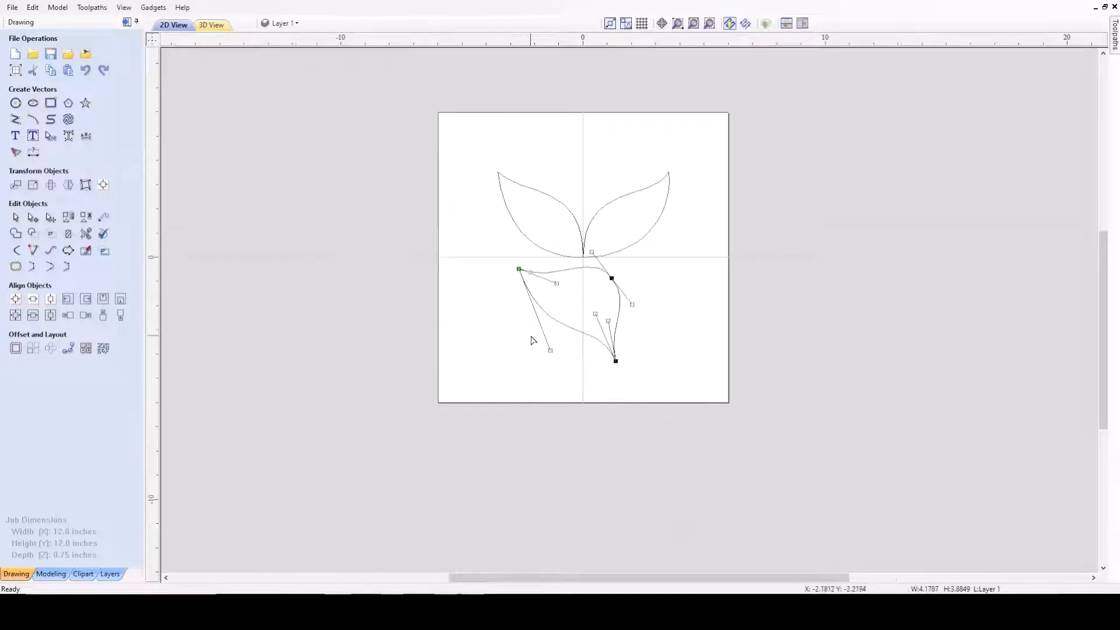
# - Smooth the upper-right corner node and bow the adjoining side outward, with handles at about X 2.1, Y -1.7 and X 2.0, Y -2.6
pyautogui.click(662, 350)
pyautogui.scroll(2, 682, 338)
pyautogui.scroll(-1, 583, 307)
pyautogui.click(570, 305)
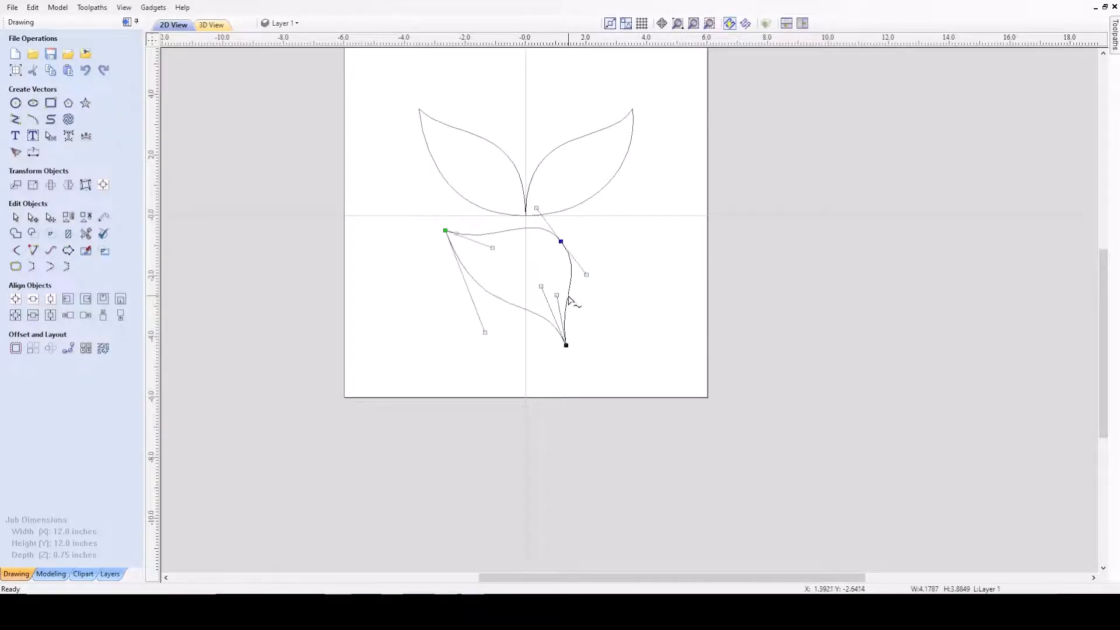
pyautogui.scroll(2, 569, 305)
pyautogui.moveTo(580, 293); pyautogui.dragTo(595, 250)
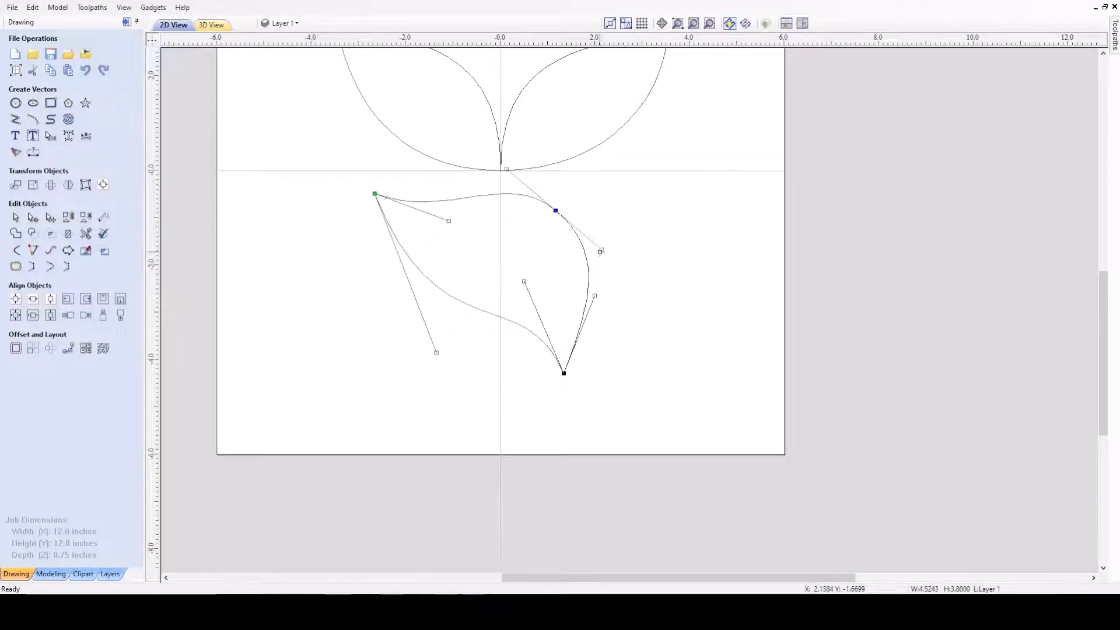
pyautogui.click(523, 274)
# - Examine the three leaf outlines and the handles of the right leaf's upper curve
pyautogui.scroll(-2, 505, 280)
pyautogui.scroll(2, 688, 237)
pyautogui.scroll(-2, 689, 237)
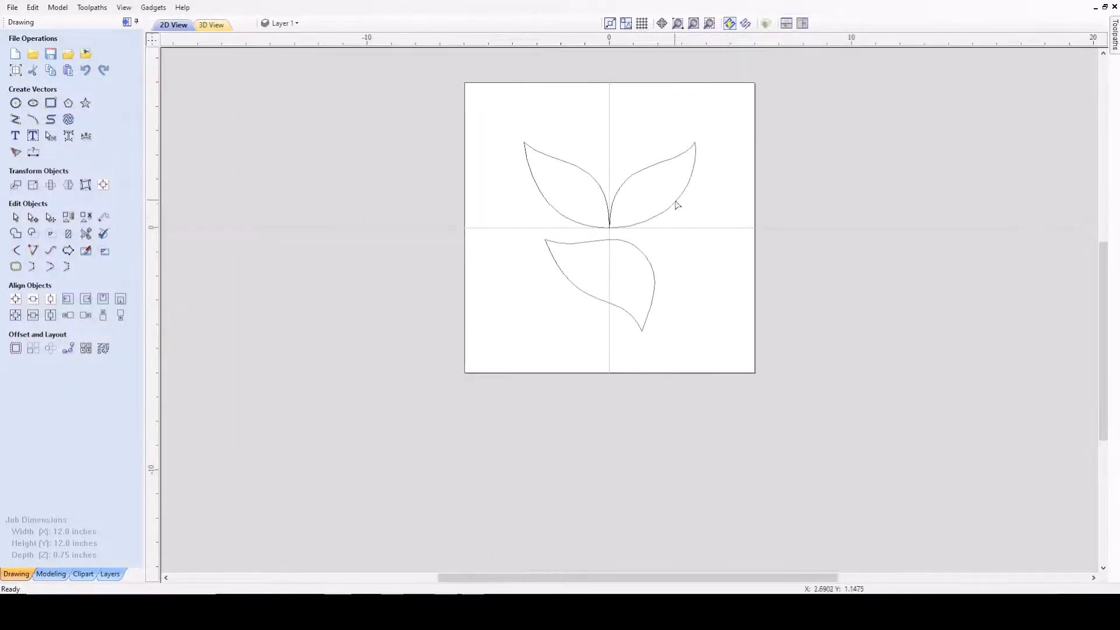
pyautogui.scroll(2, 658, 159)
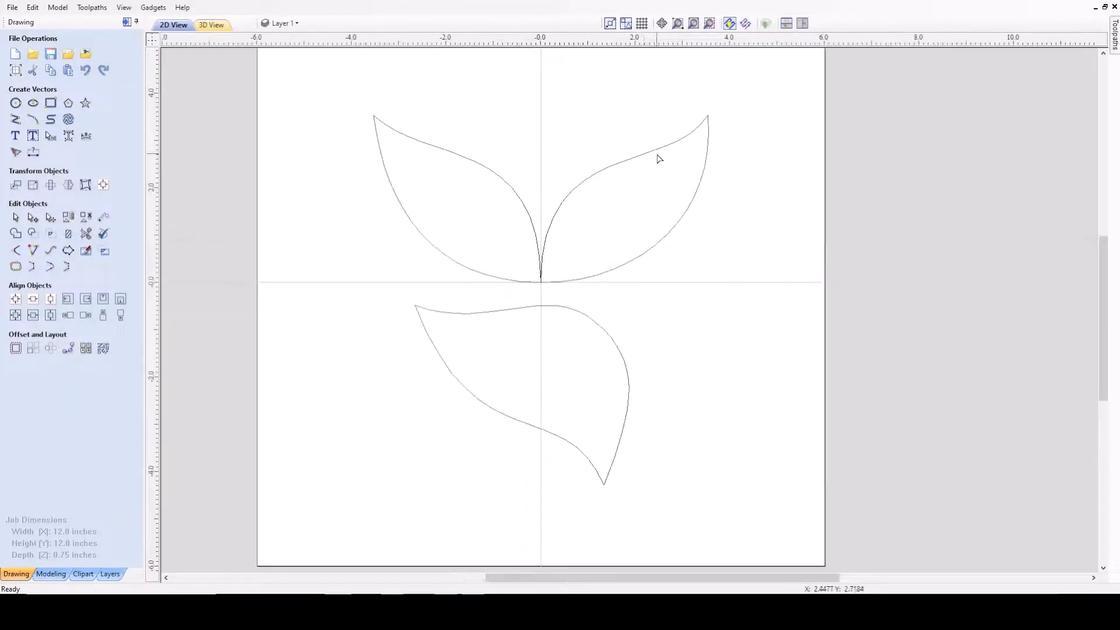
pyautogui.click(557, 211)
pyautogui.scroll(-2, 655, 220)
pyautogui.scroll(2, 679, 207)
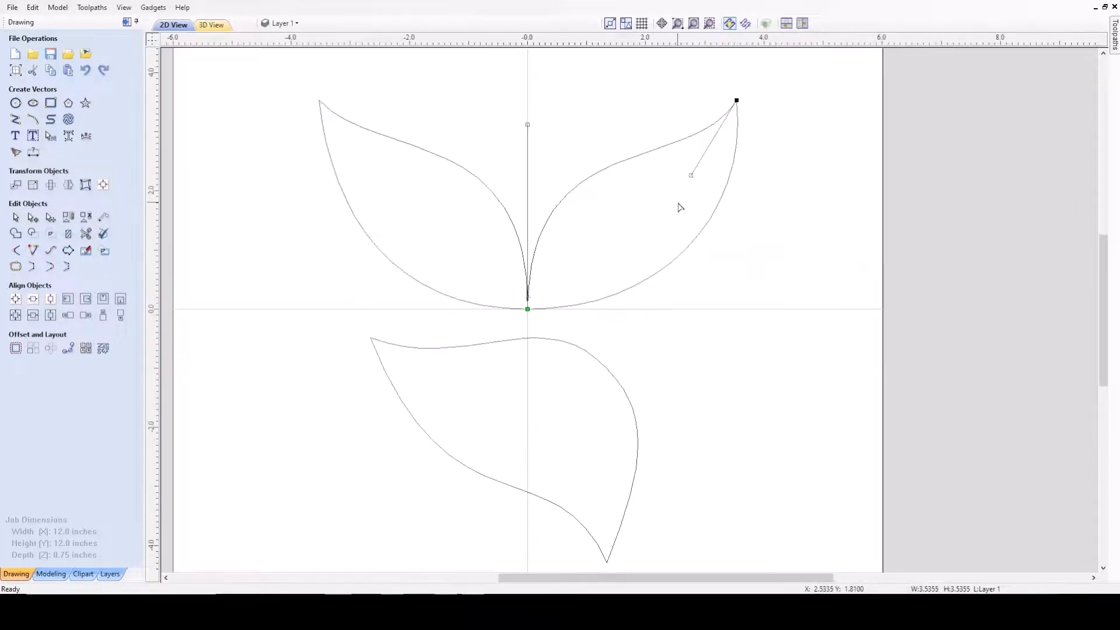
# - Align the tip handle of the right leaf's lower curve vertically below the tip at X 3.5355, Y about 1.5
pyautogui.click(705, 232)
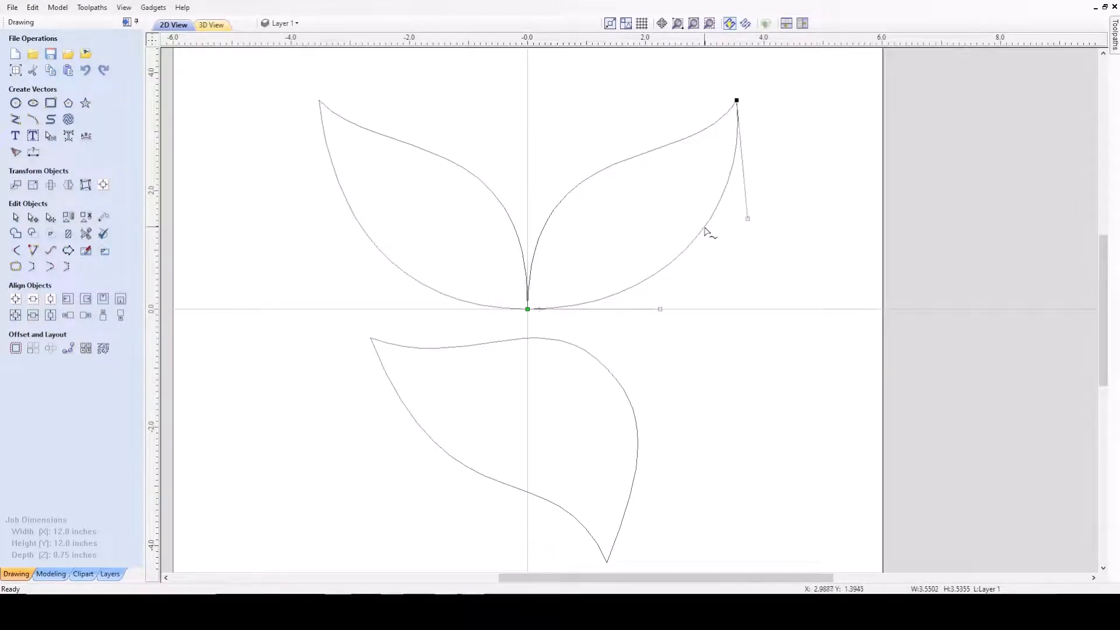
pyautogui.scroll(-3, 609, 239)
pyautogui.scroll(2, 671, 221)
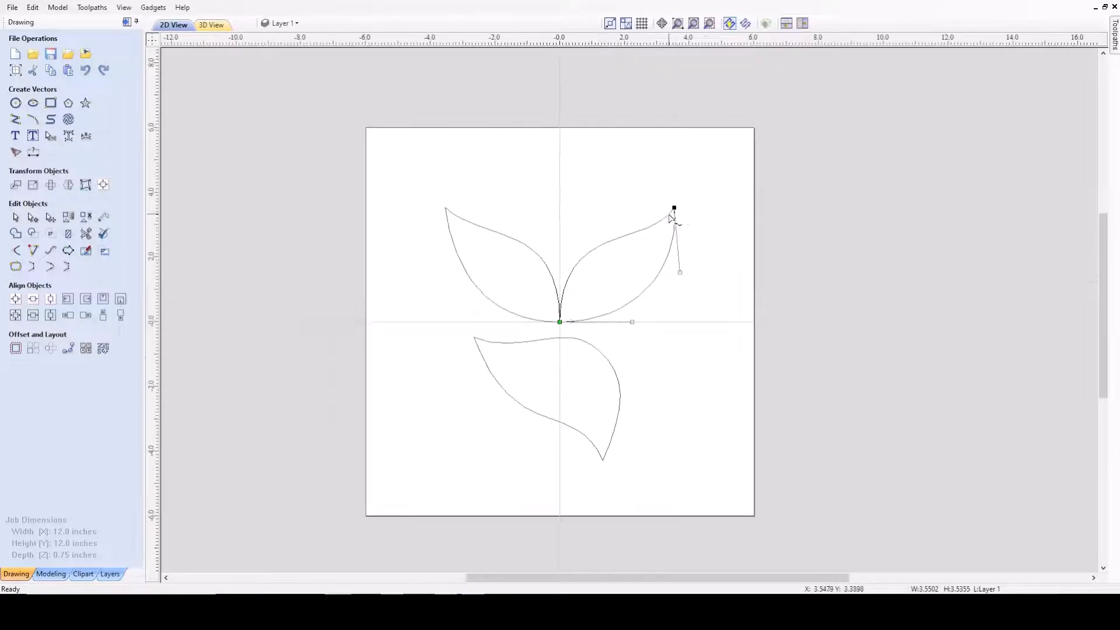
pyautogui.scroll(-1, 671, 221)
pyautogui.scroll(4, 682, 268)
pyautogui.scroll(3, 706, 251)
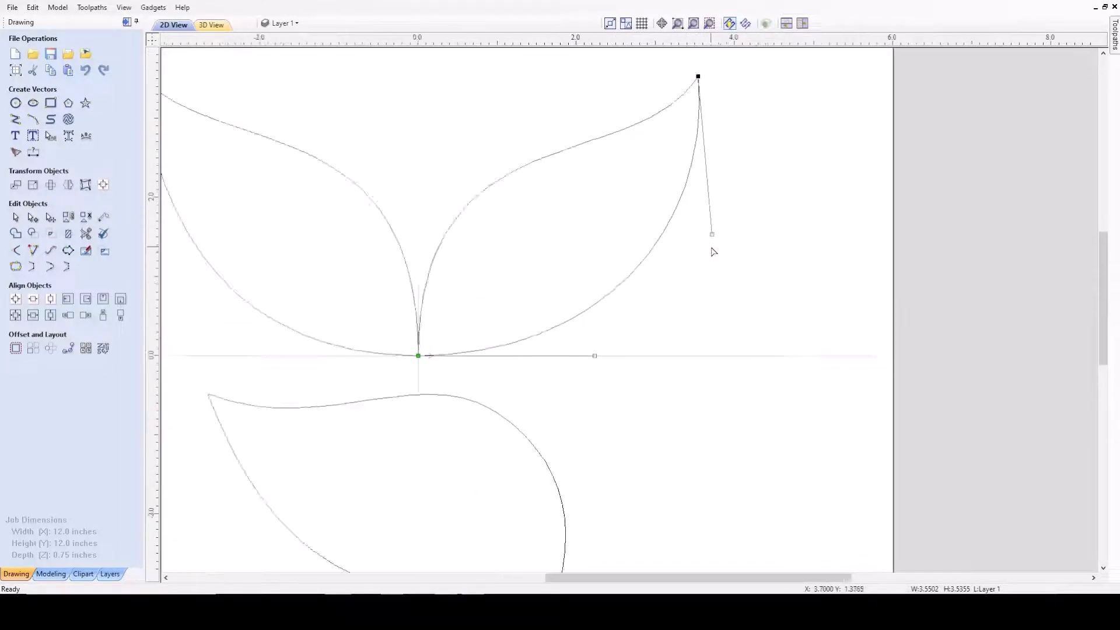
pyautogui.moveTo(713, 232); pyautogui.dragTo(698, 233)
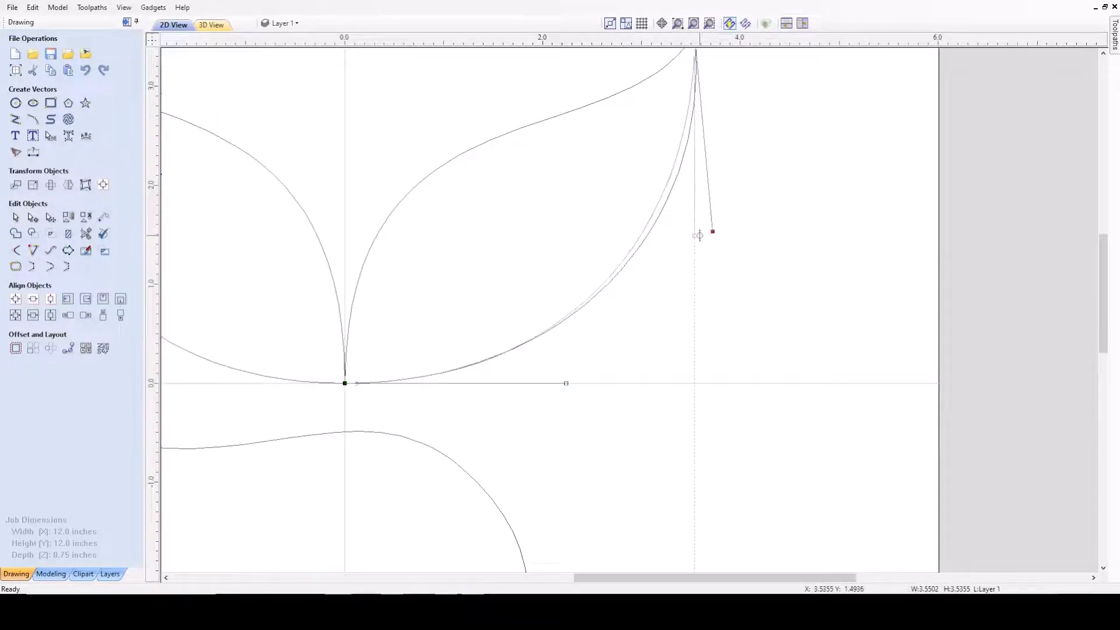
pyautogui.scroll(-4, 700, 245)
pyautogui.scroll(1, 759, 221)
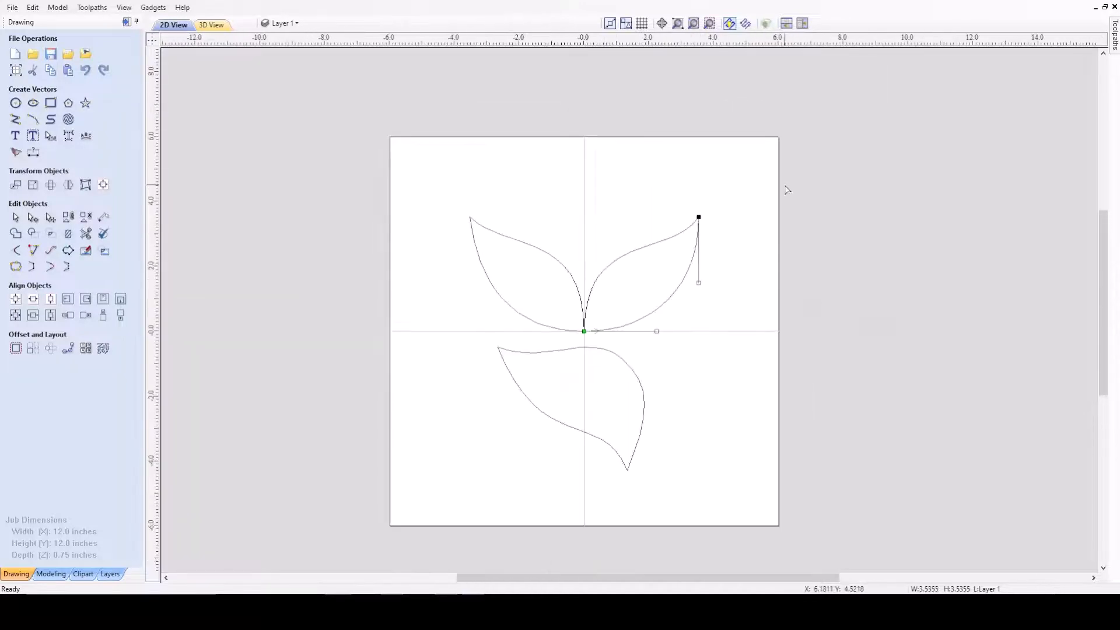
# - Draw a horizontal line 3.35 inches long above the leaves at about Y 5.4, starting near X -2.0
pyautogui.click(15, 119)
pyautogui.scroll(2, 577, 149)
pyautogui.click(467, 163)
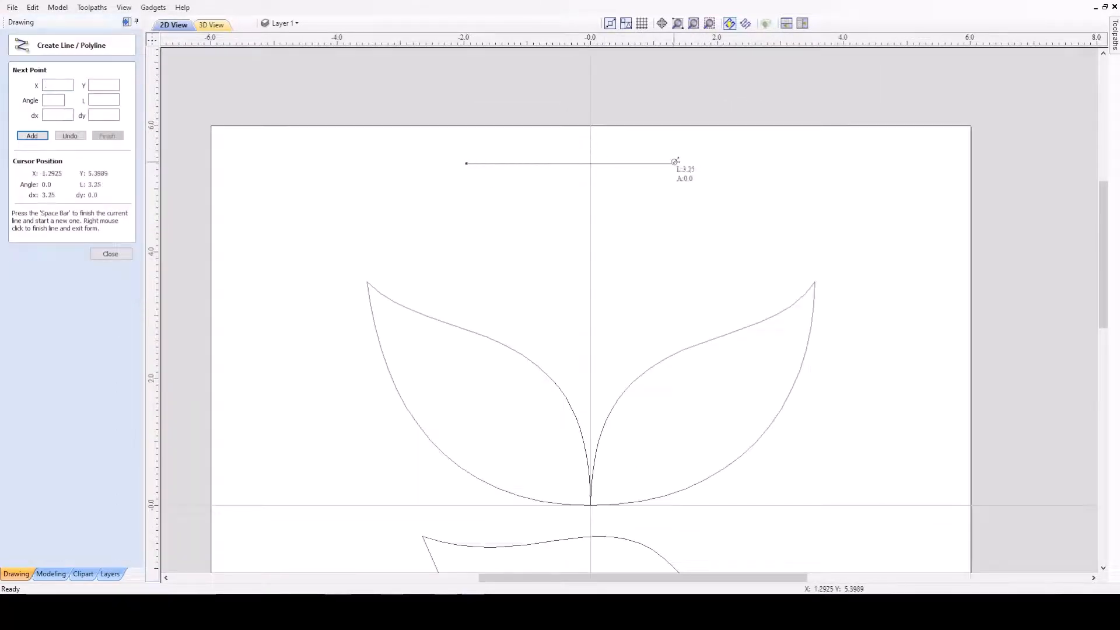
pyautogui.click(678, 162)
pyautogui.rightClick(679, 162)
# - Convert the new horizontal line to a Bezier S-curve, raising its right handle to about Y 6.6 and lowering its left handle to about Y 5.0
pyautogui.scroll(3, 641, 169)
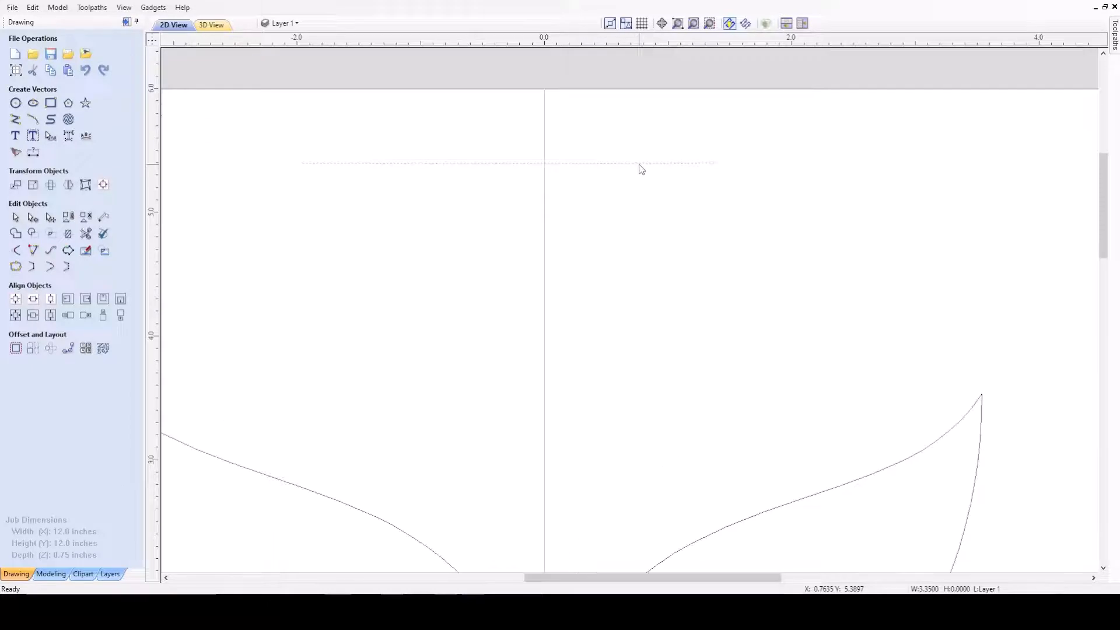
pyautogui.press('n')
pyautogui.scroll(-2, 529, 160)
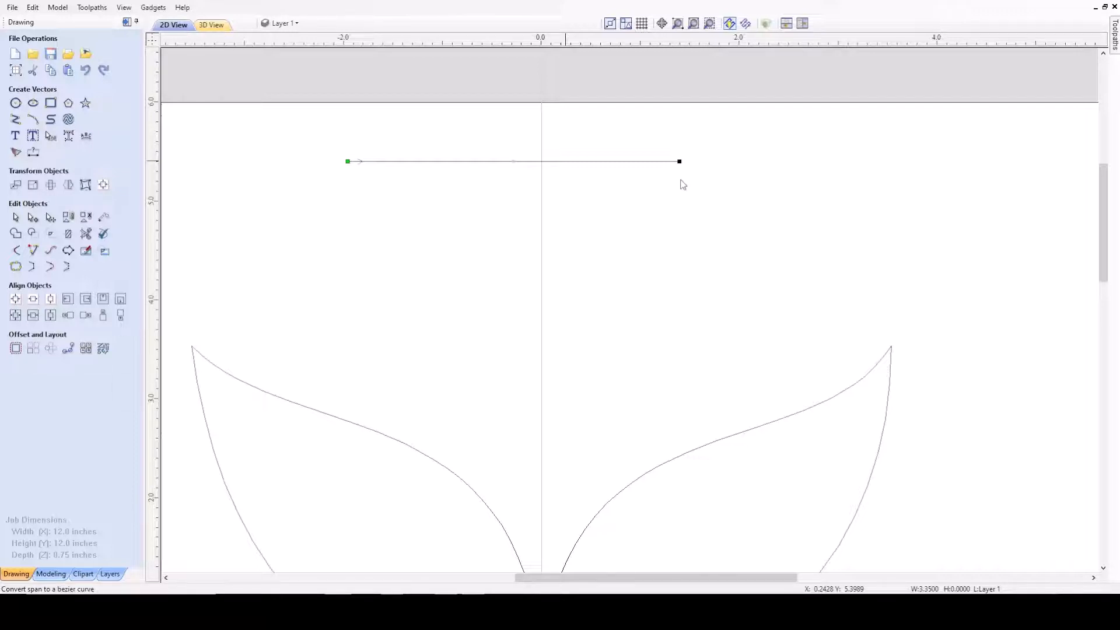
pyautogui.press('c')
pyautogui.scroll(-2, 532, 210)
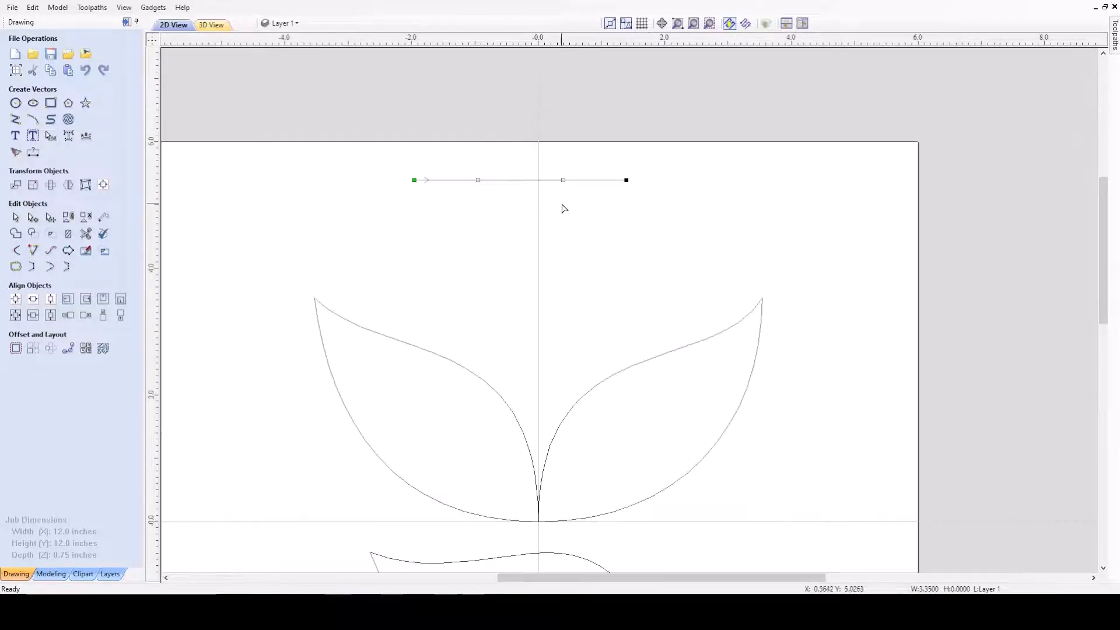
pyautogui.moveTo(562, 178); pyautogui.dragTo(568, 141)
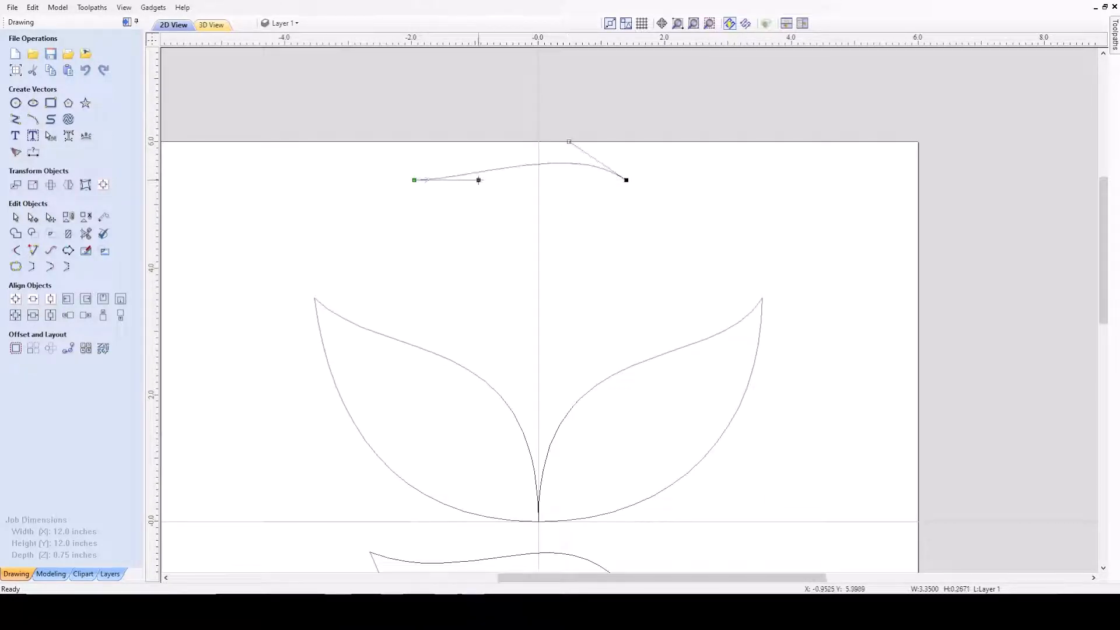
pyautogui.moveTo(478, 179); pyautogui.dragTo(488, 208)
pyautogui.moveTo(569, 141); pyautogui.dragTo(566, 101)
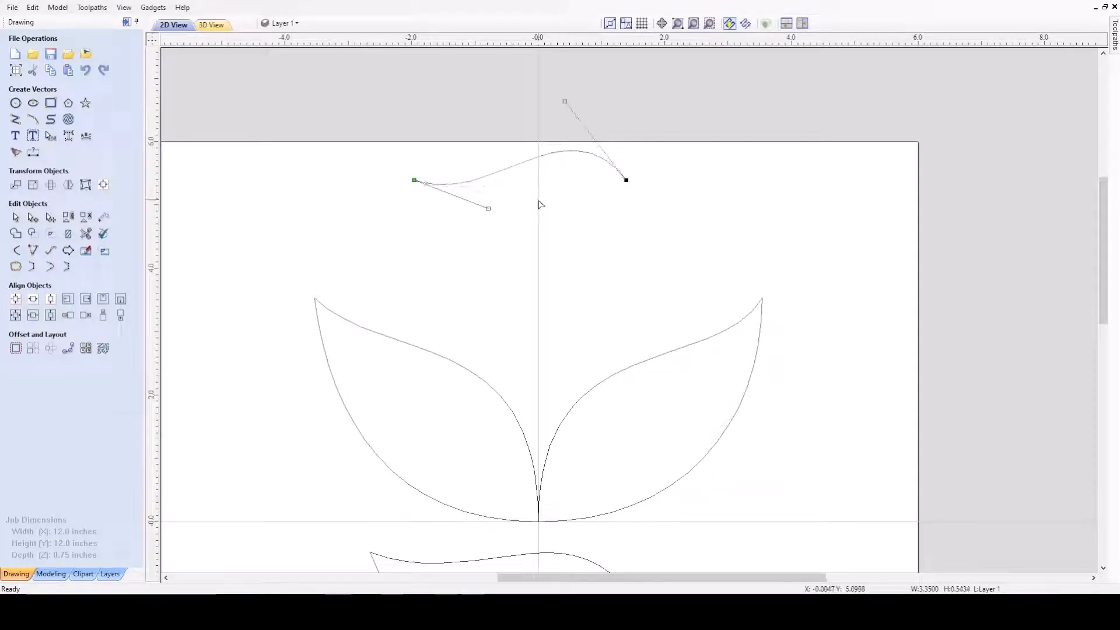
pyautogui.scroll(-3, 540, 205)
pyautogui.scroll(4, 540, 209)
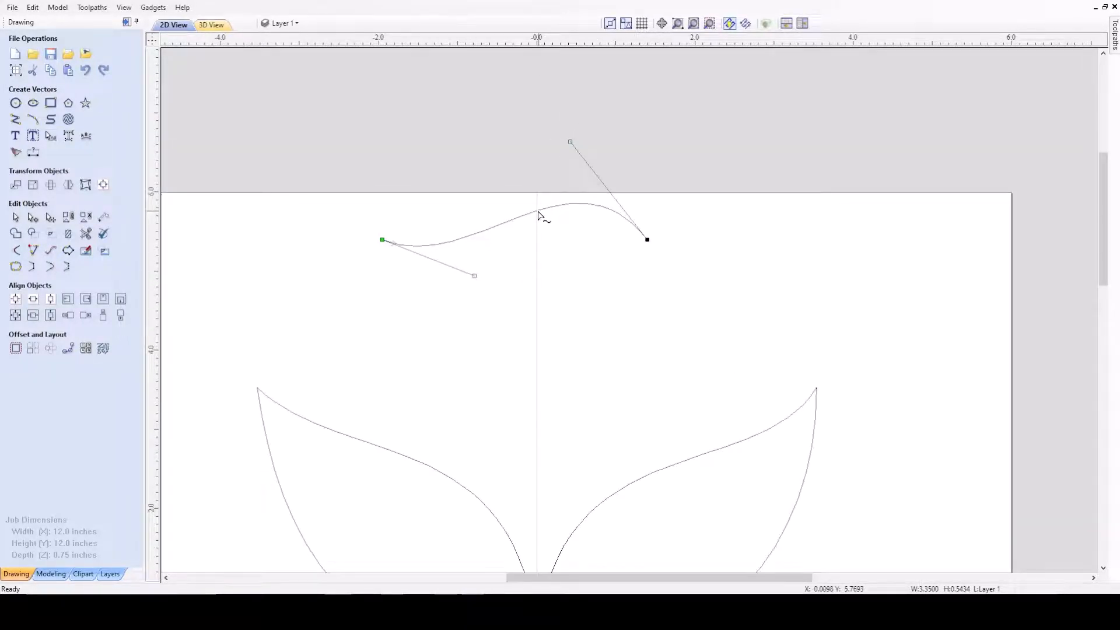
# - Convert the S-curve above the leaves back to a straight line
pyautogui.press('l')
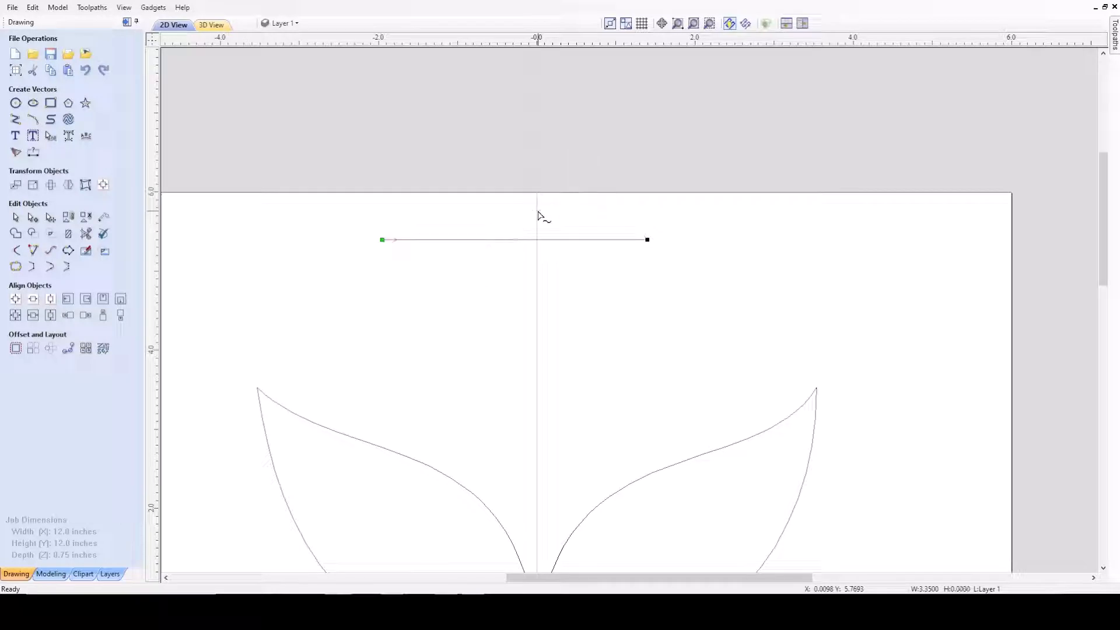
pyautogui.scroll(2, 522, 240)
pyautogui.scroll(-2, 521, 240)
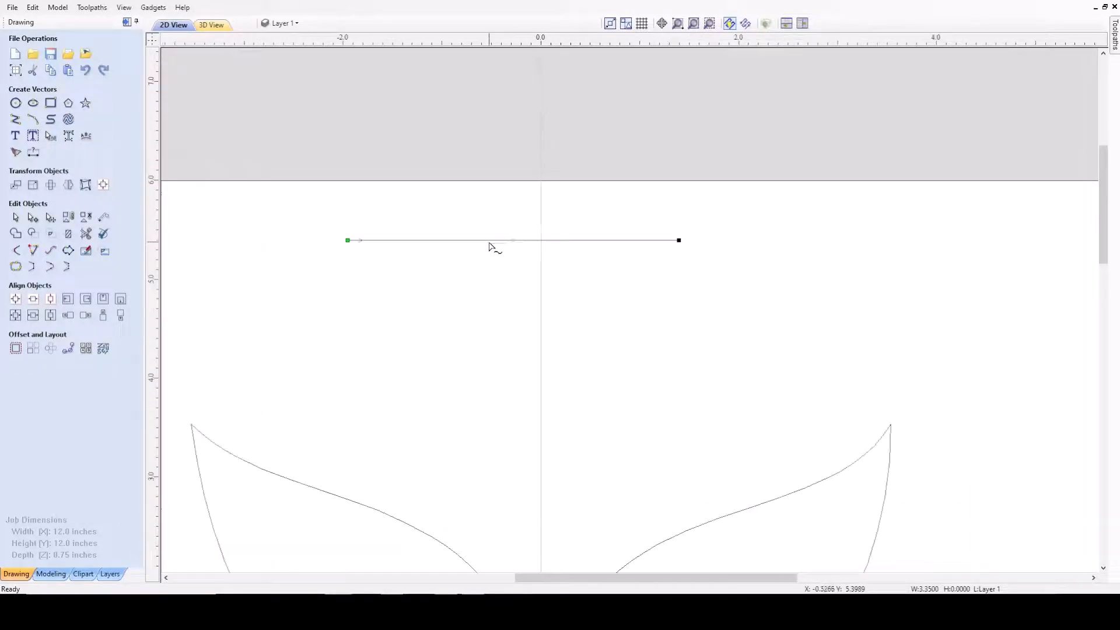
pyautogui.scroll(-1, 516, 241)
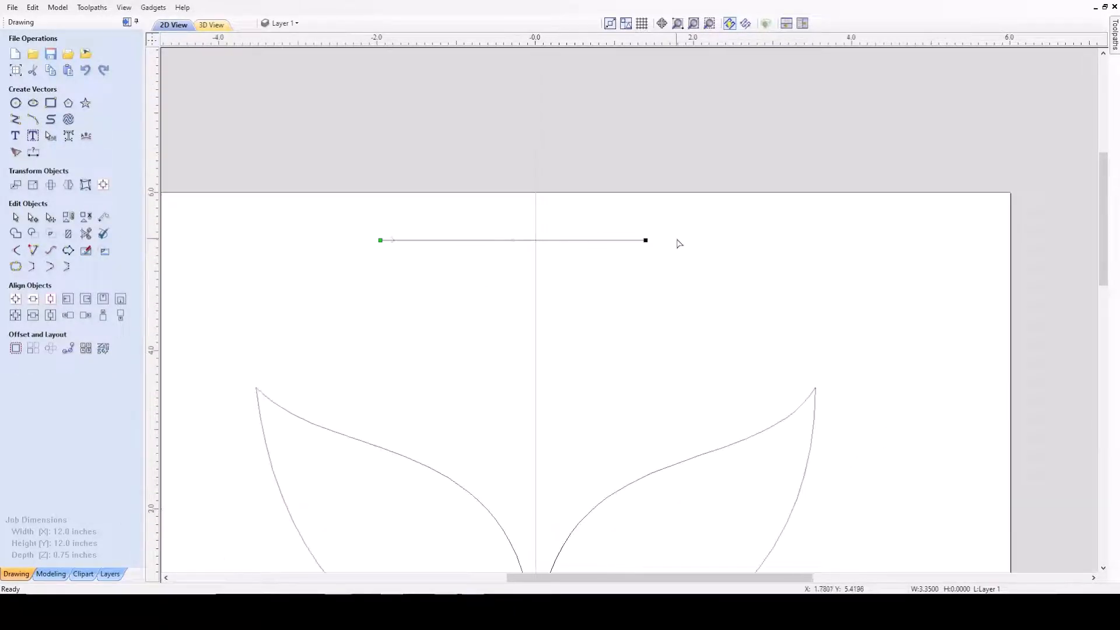
pyautogui.scroll(2, 599, 247)
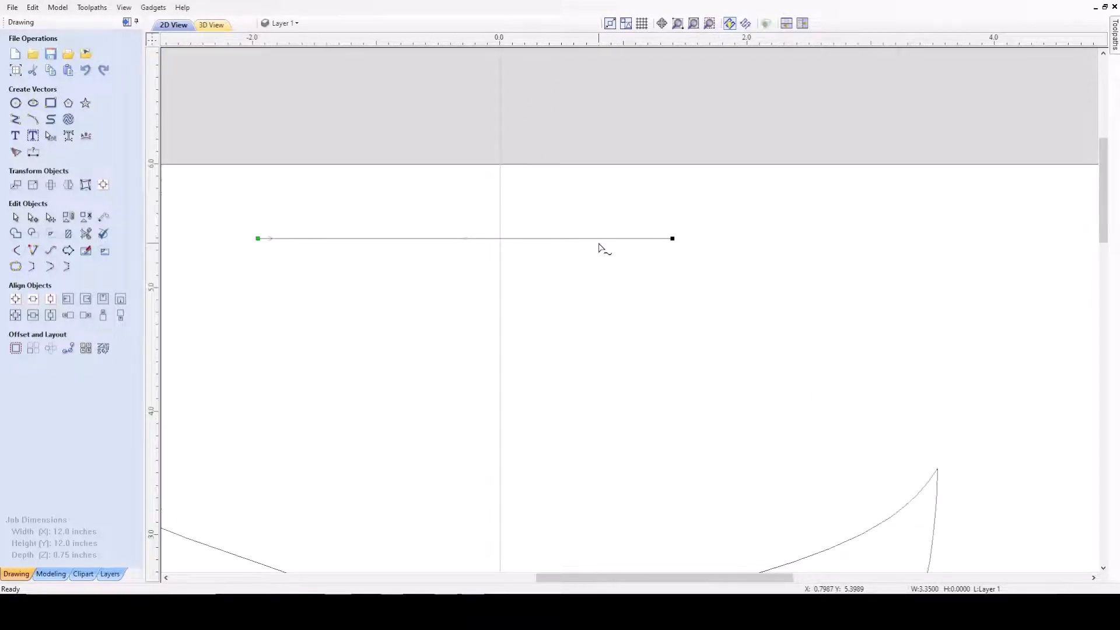
# - Reshape the line as a Bezier S-curve with handles near X 1.0, Y 6.7 and X -0.9, Y 5.0, and convert it back to a straight line
pyautogui.scroll(-1, 599, 247)
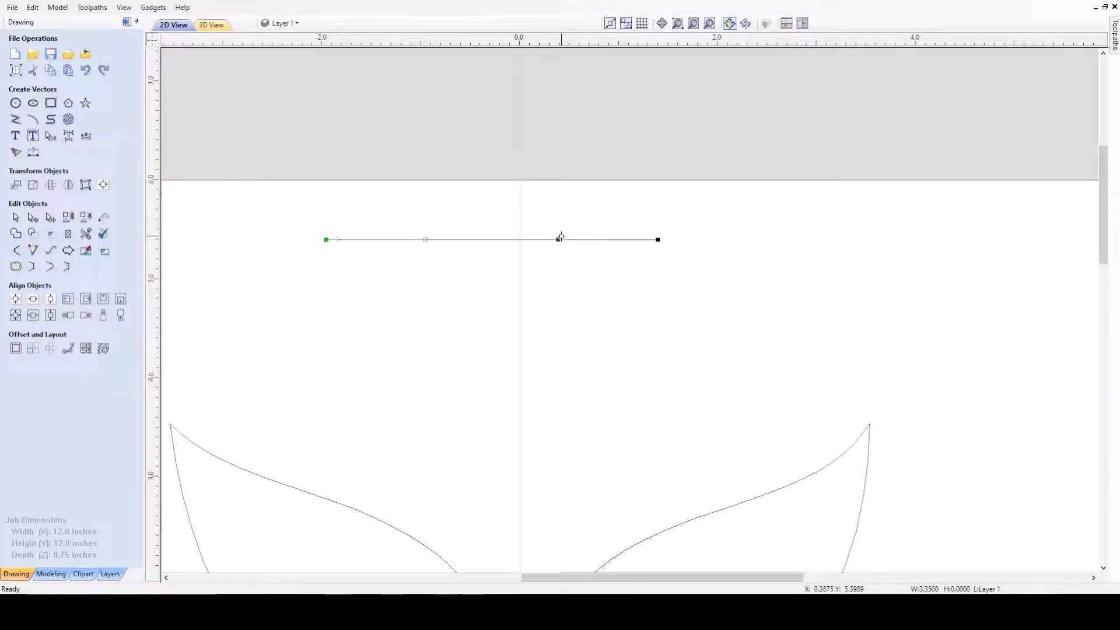
pyautogui.moveTo(560, 237); pyautogui.dragTo(603, 133)
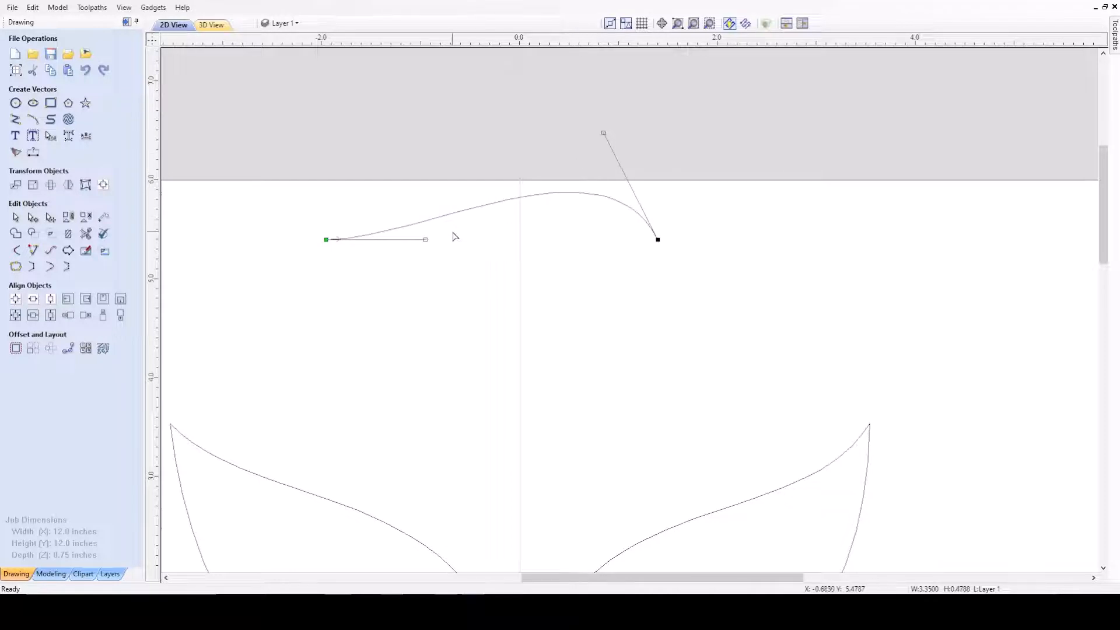
pyautogui.moveTo(426, 240); pyautogui.dragTo(429, 278)
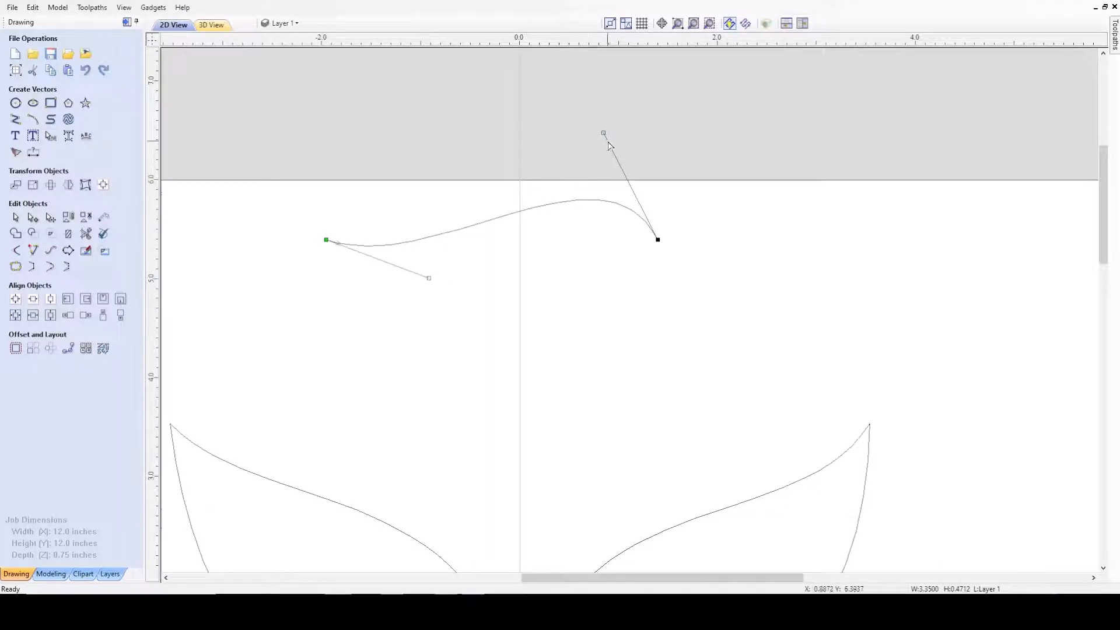
pyautogui.moveTo(604, 134); pyautogui.dragTo(617, 110)
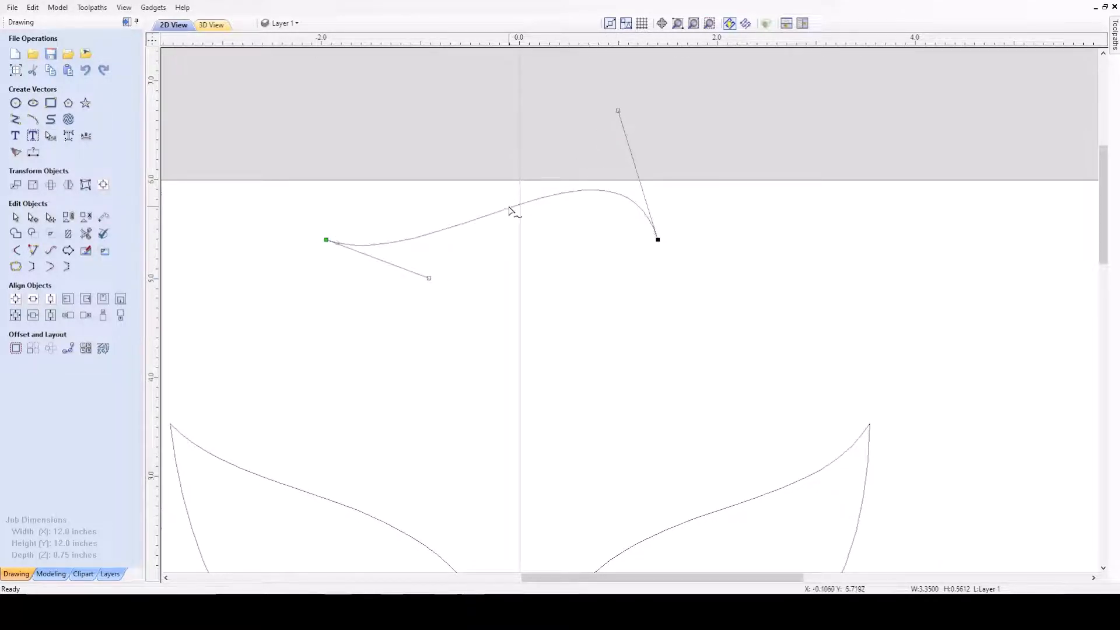
pyautogui.press('l')
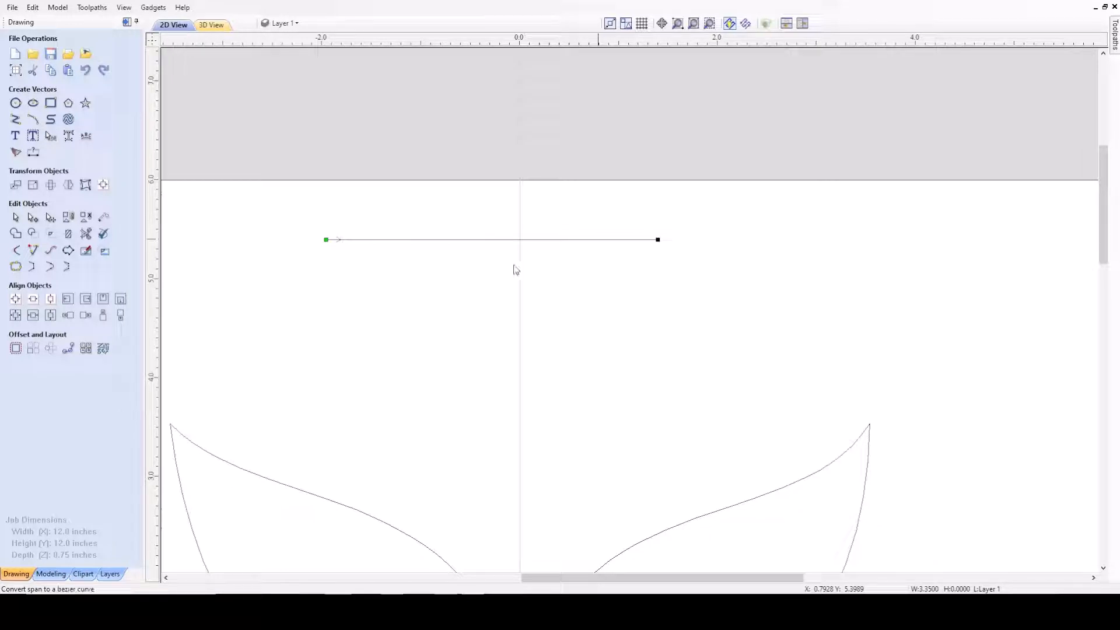
pyautogui.scroll(1, 500, 251)
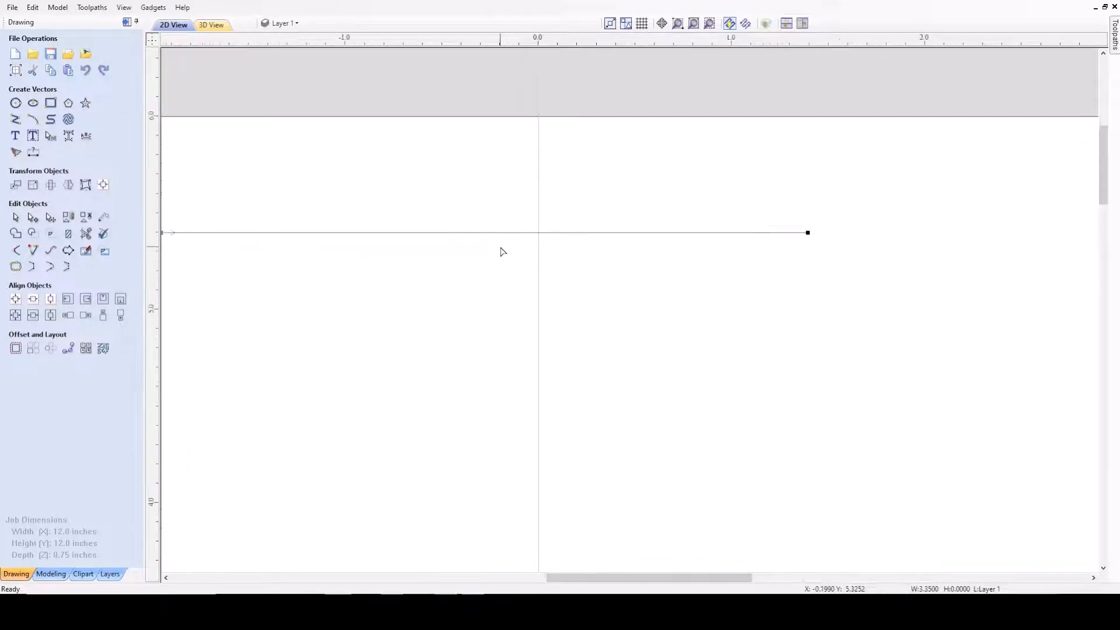
# - Bend the line above the leaves into an arc about 0.53 inches high and convert it back to a straight line
pyautogui.scroll(-1, 500, 250)
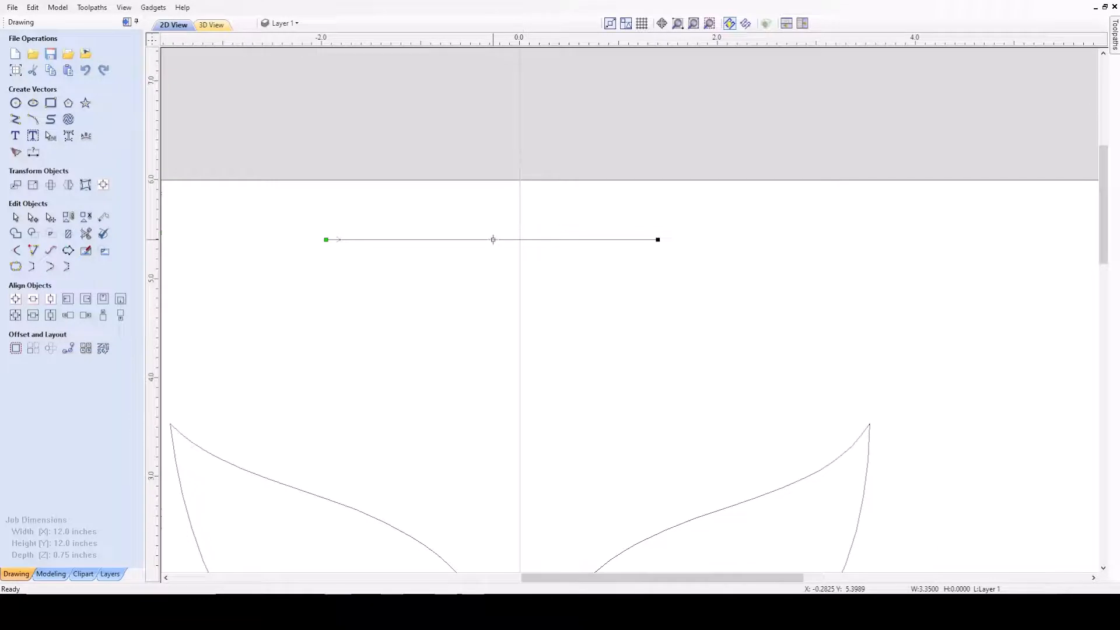
pyautogui.press('a')
pyautogui.scroll(-3, 518, 270)
pyautogui.scroll(2, 512, 315)
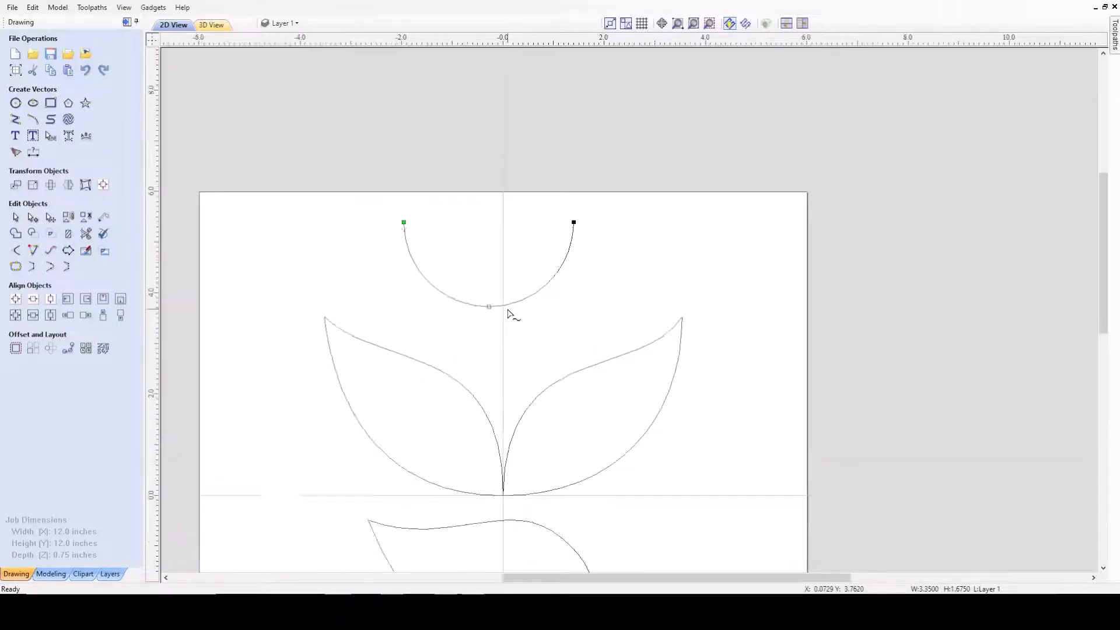
pyautogui.moveTo(484, 306); pyautogui.dragTo(493, 237)
pyautogui.scroll(-1, 504, 243)
pyautogui.scroll(2, 490, 243)
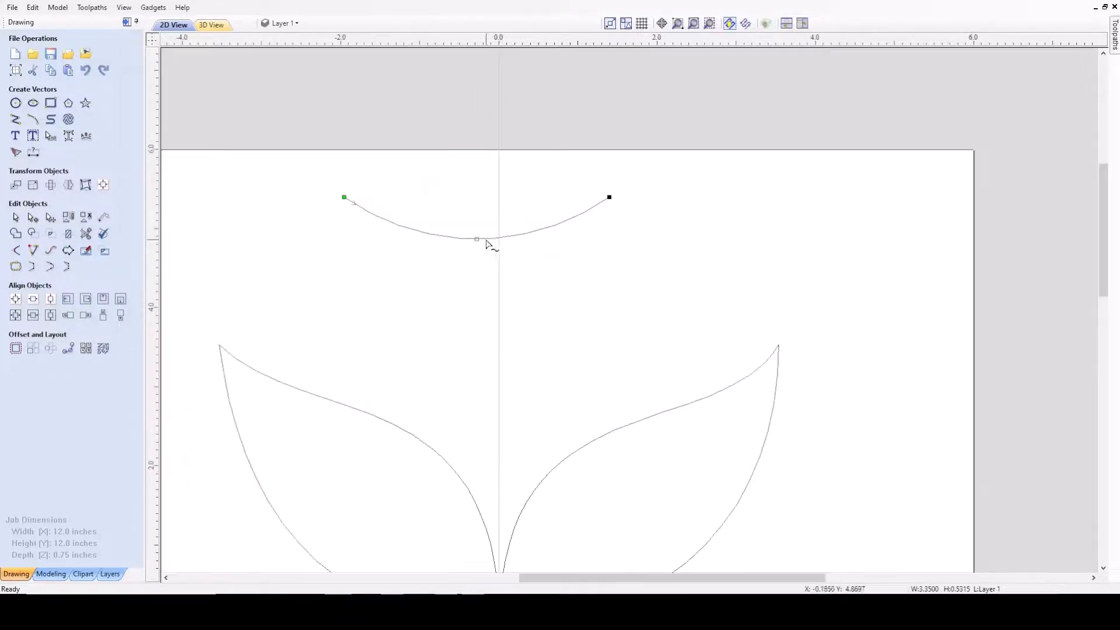
pyautogui.press('l')
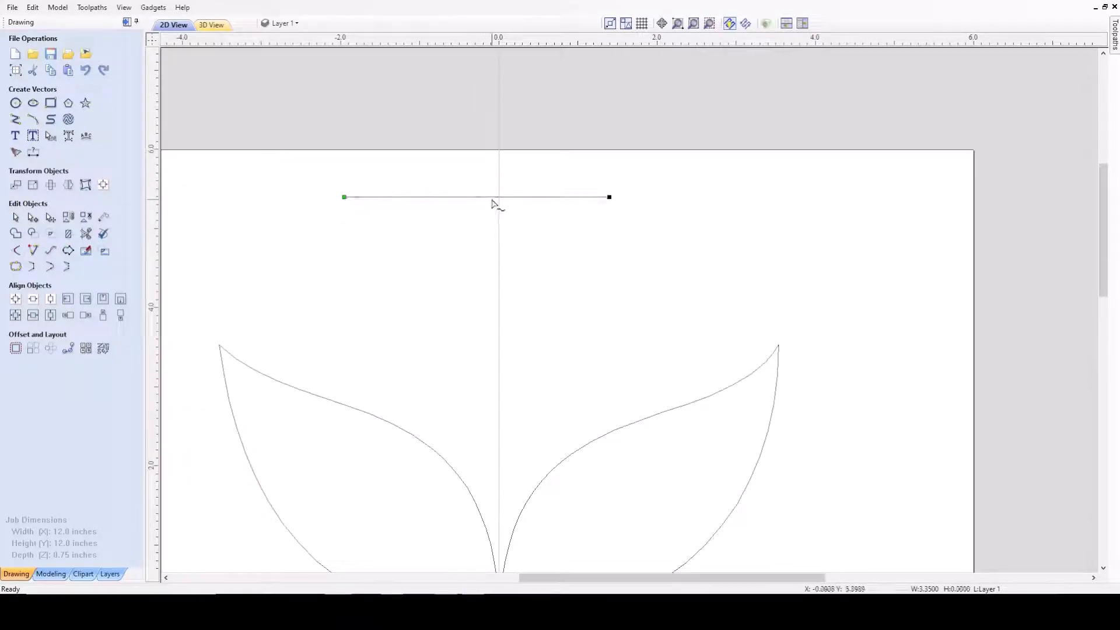
# - Insert a node in the straight line above the leaves at about X 0.57
pyautogui.rightClick(533, 197)
pyautogui.click(646, 252)
pyautogui.scroll(3, 408, 201)
pyautogui.scroll(-2, 554, 216)
pyautogui.scroll(2, 594, 201)
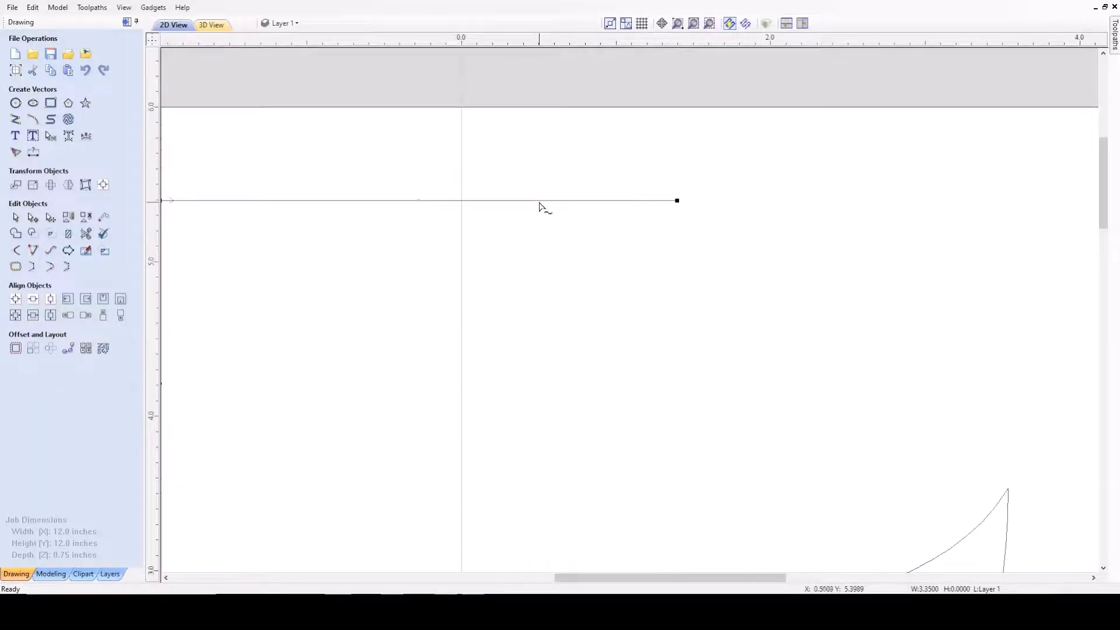
pyautogui.scroll(-3, 487, 215)
pyautogui.scroll(3, 480, 202)
pyautogui.scroll(-2, 477, 202)
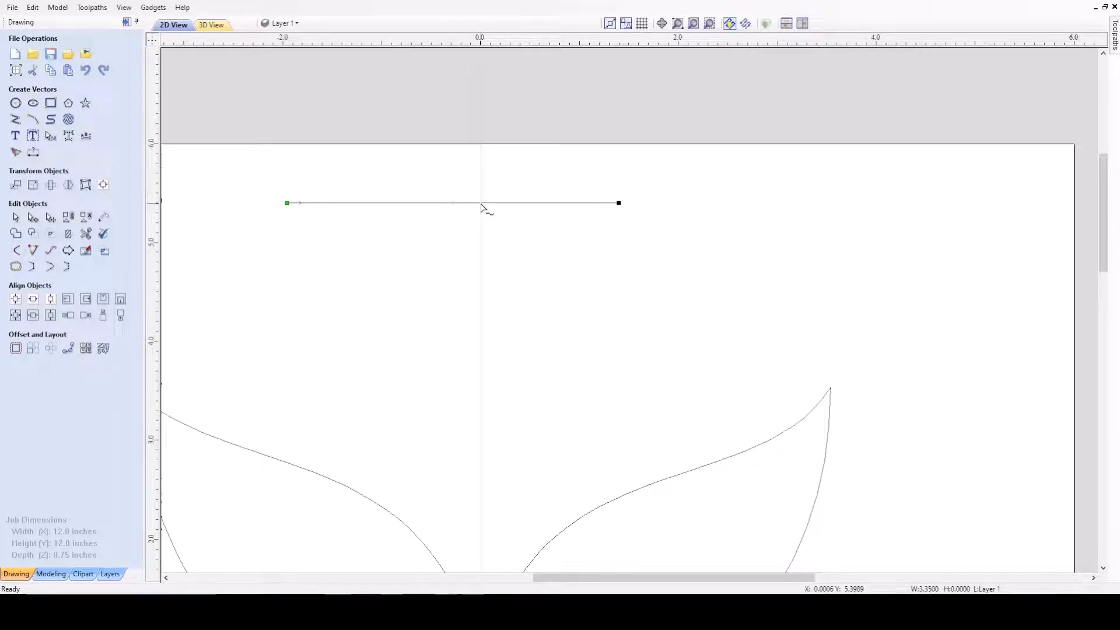
pyautogui.scroll(2, 482, 208)
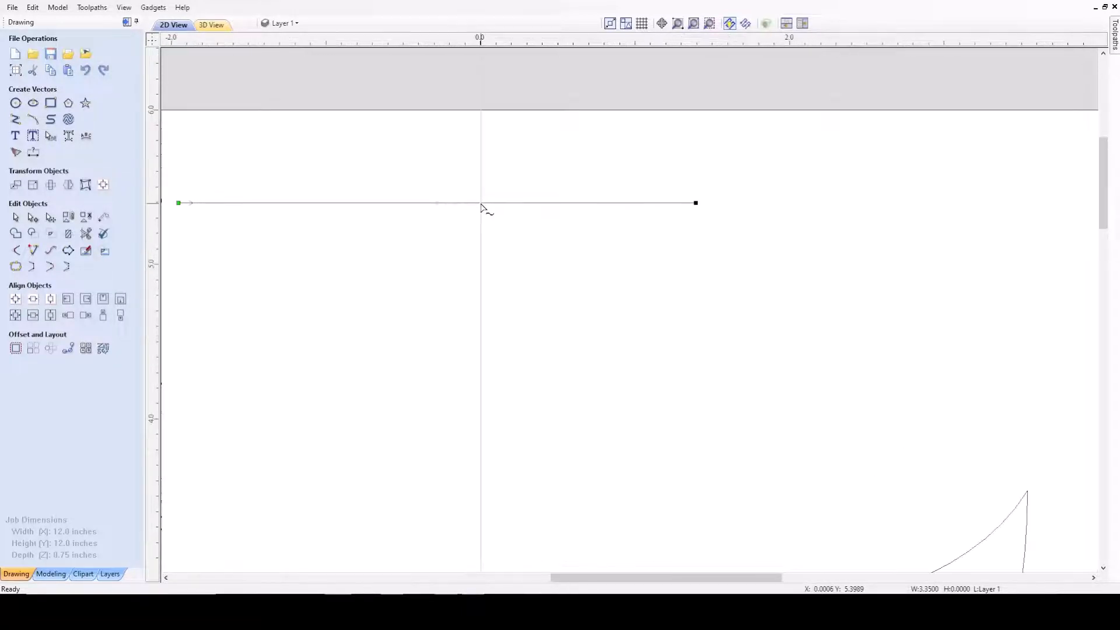
pyautogui.scroll(-2, 484, 209)
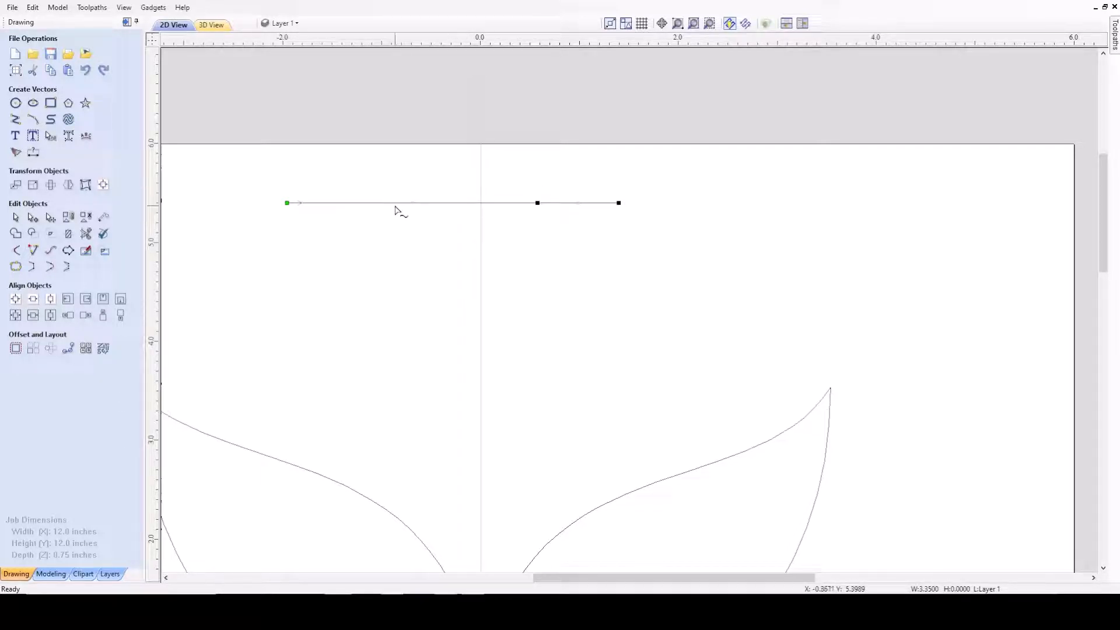
# - Cut the line at about X 0.5 and raise the inner end of the separated right piece by 0.15 inches
pyautogui.doubleClick(428, 203)
pyautogui.doubleClick(468, 204)
pyautogui.rightClick(469, 203)
pyautogui.click(459, 208)
pyautogui.click(474, 215)
pyautogui.click(483, 204)
pyautogui.scroll(2, 540, 206)
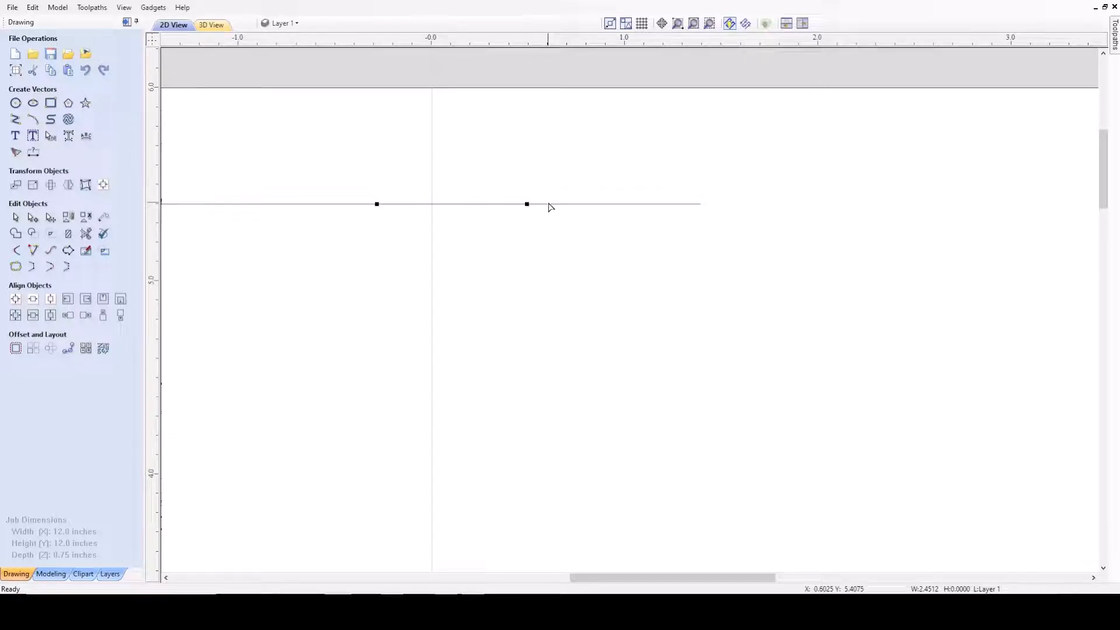
pyautogui.moveTo(528, 205); pyautogui.dragTo(527, 174)
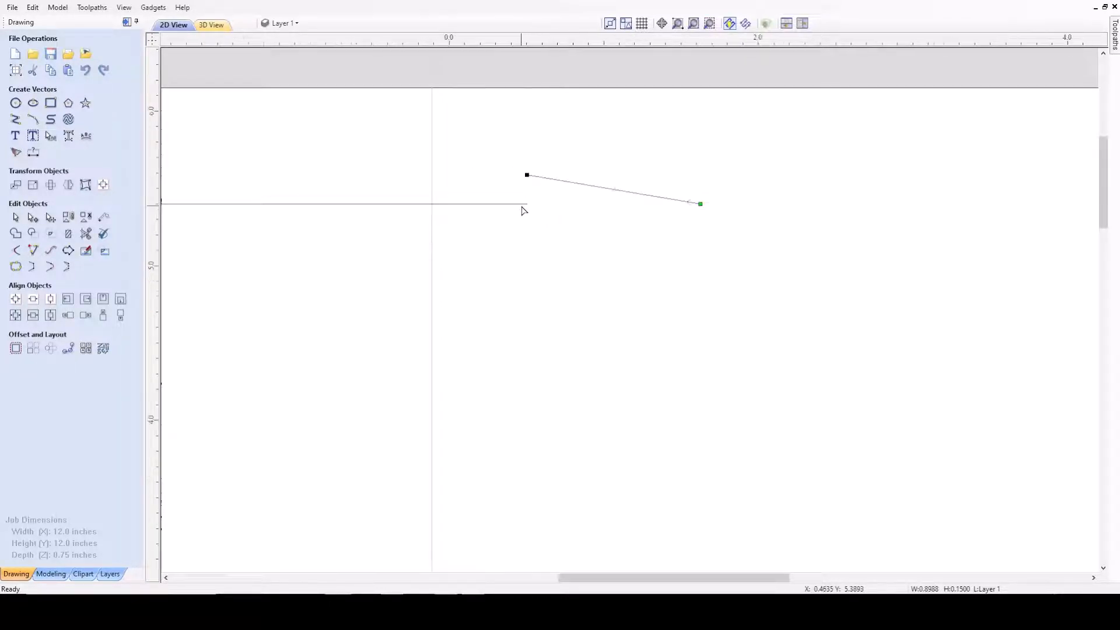
# - Cut the remaining line at about X -0.28 and lower the left piece's inner end by 0.25 inches
pyautogui.scroll(-3, 523, 211)
pyautogui.click(448, 205)
pyautogui.doubleClick(447, 205)
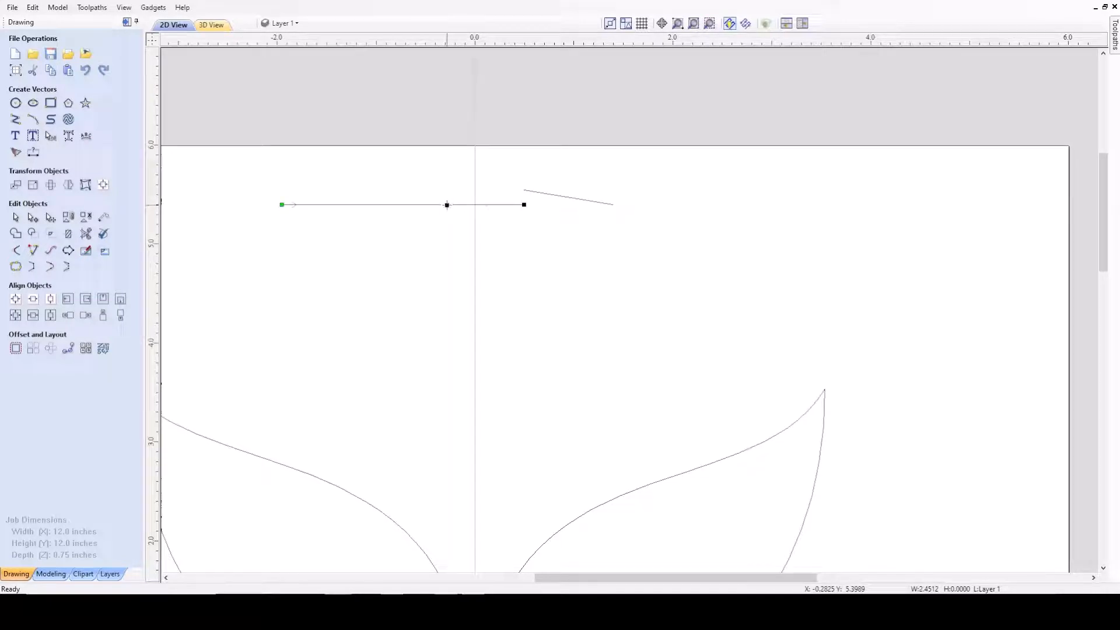
pyautogui.moveTo(448, 205); pyautogui.dragTo(447, 229)
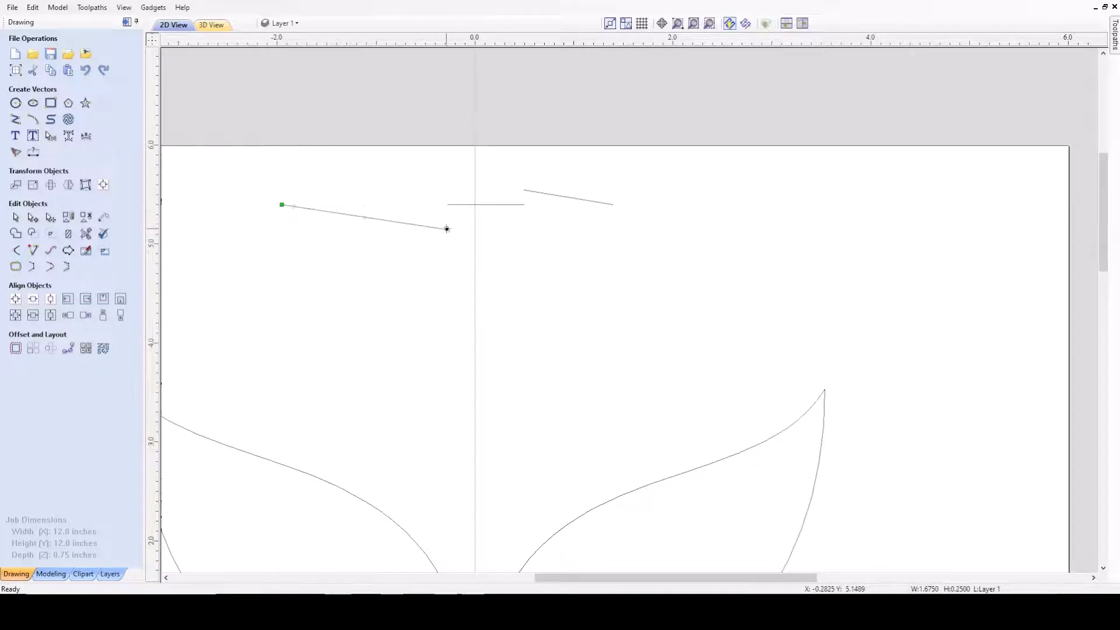
# - Cut the sloping left piece at its middle and raise the outer half's cut end to just above its starting node
pyautogui.moveTo(365, 217); pyautogui.dragTo(364, 201)
pyautogui.scroll(-2, 530, 222)
pyautogui.scroll(2, 487, 207)
pyautogui.scroll(-2, 446, 216)
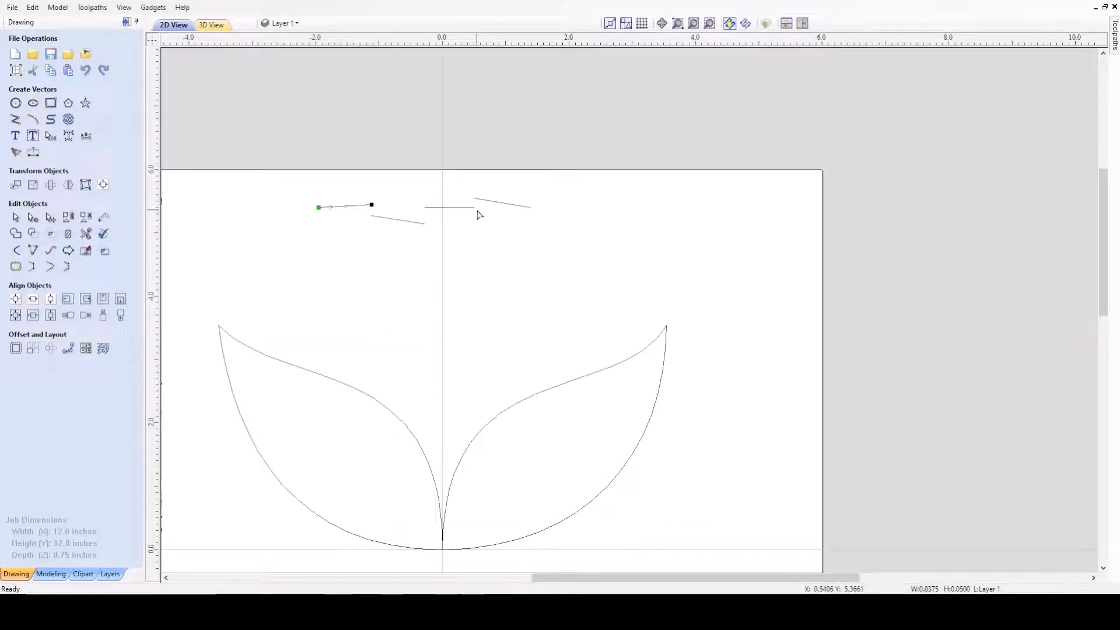
# - Undo the cuts and node moves on the line above the leaves
pyautogui.hotkey('ctrl', 'z')
pyautogui.hotkey('ctrl', 'z')
pyautogui.hotkey('ctrl', 'z')
pyautogui.hotkey('ctrl', 'z')
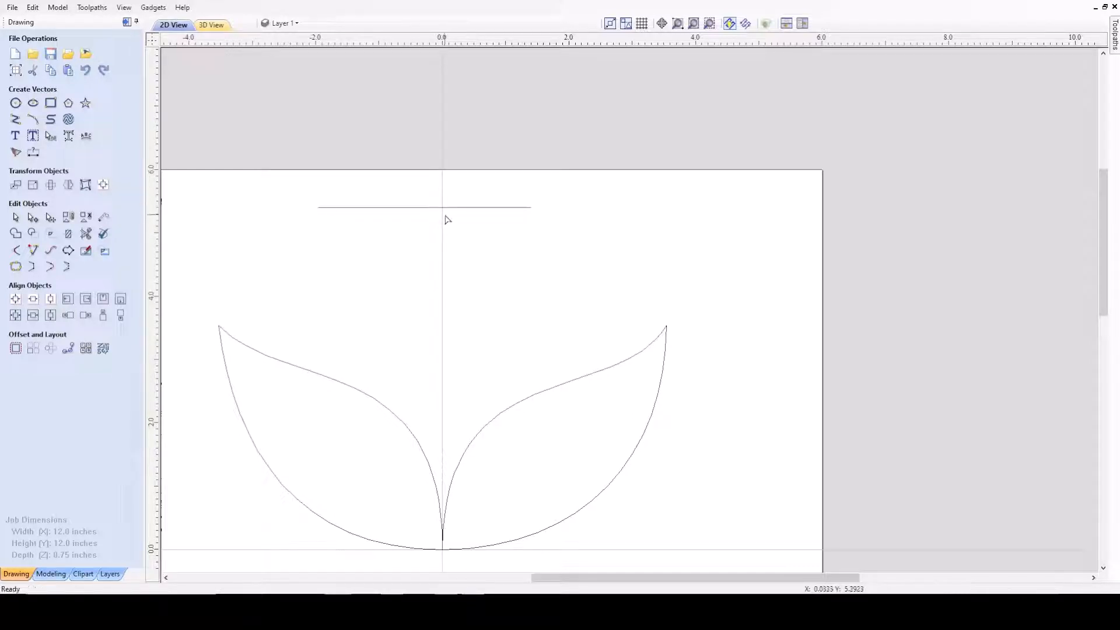
# - Insert a node in the restored line at about X -0.16 and remove it again
pyautogui.scroll(2, 446, 214)
pyautogui.scroll(-2, 439, 210)
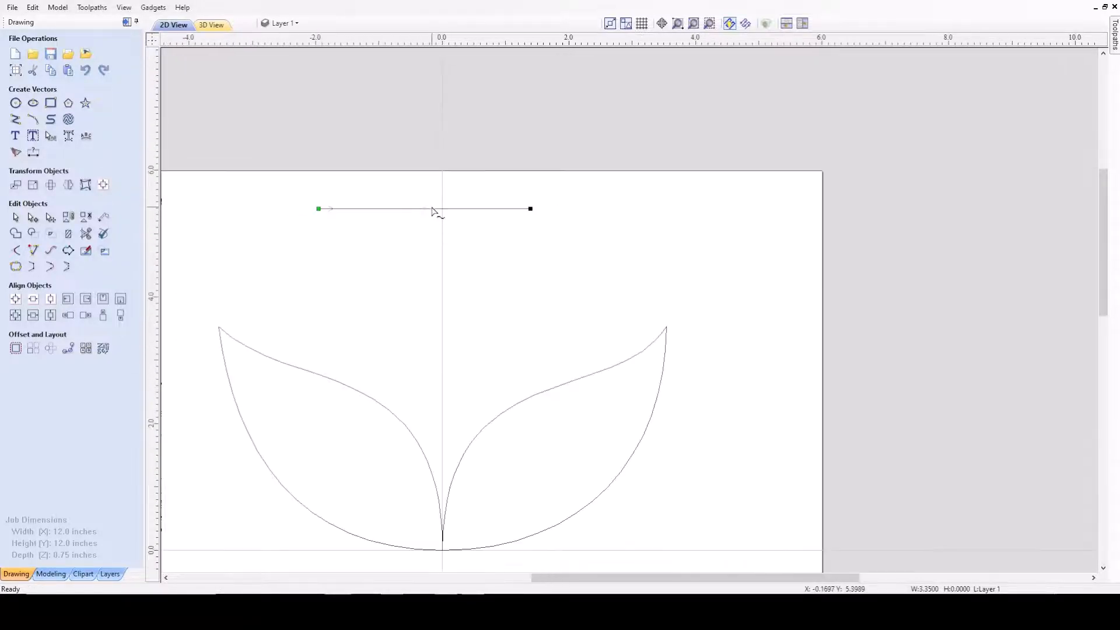
pyautogui.scroll(1, 435, 213)
pyautogui.scroll(-2, 435, 214)
pyautogui.scroll(3, 436, 215)
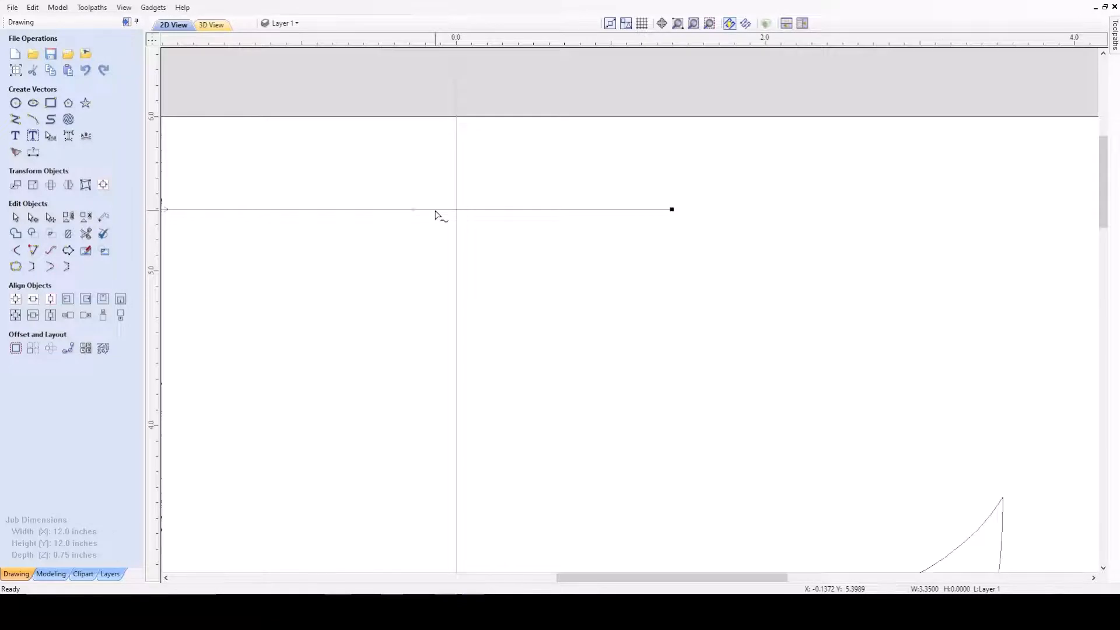
pyautogui.scroll(-3, 436, 216)
pyautogui.scroll(3, 436, 216)
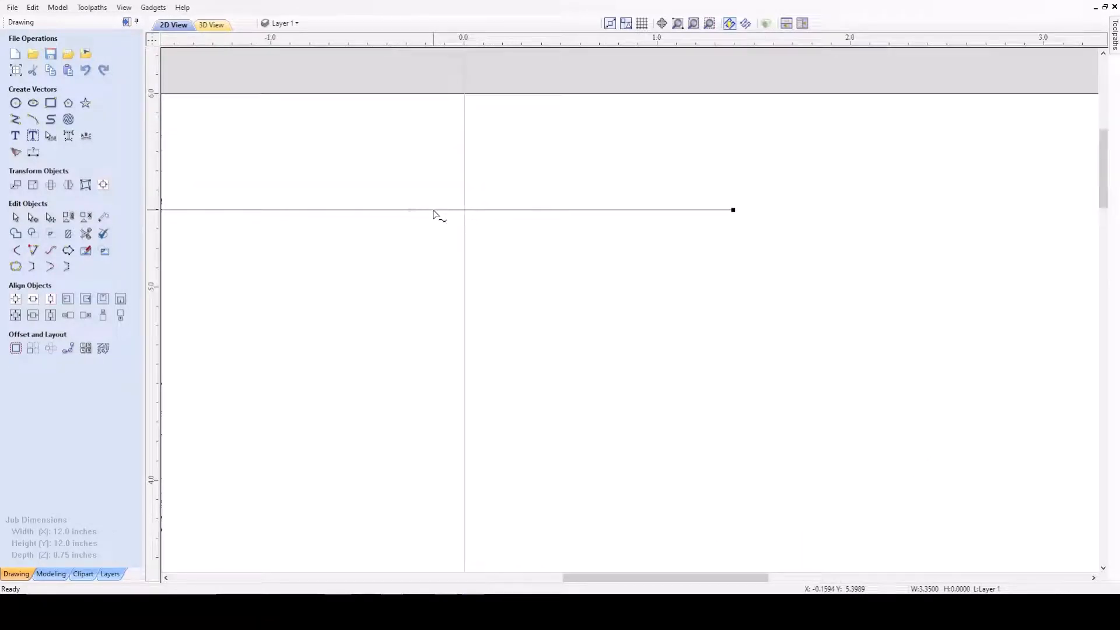
pyautogui.scroll(-2, 438, 220)
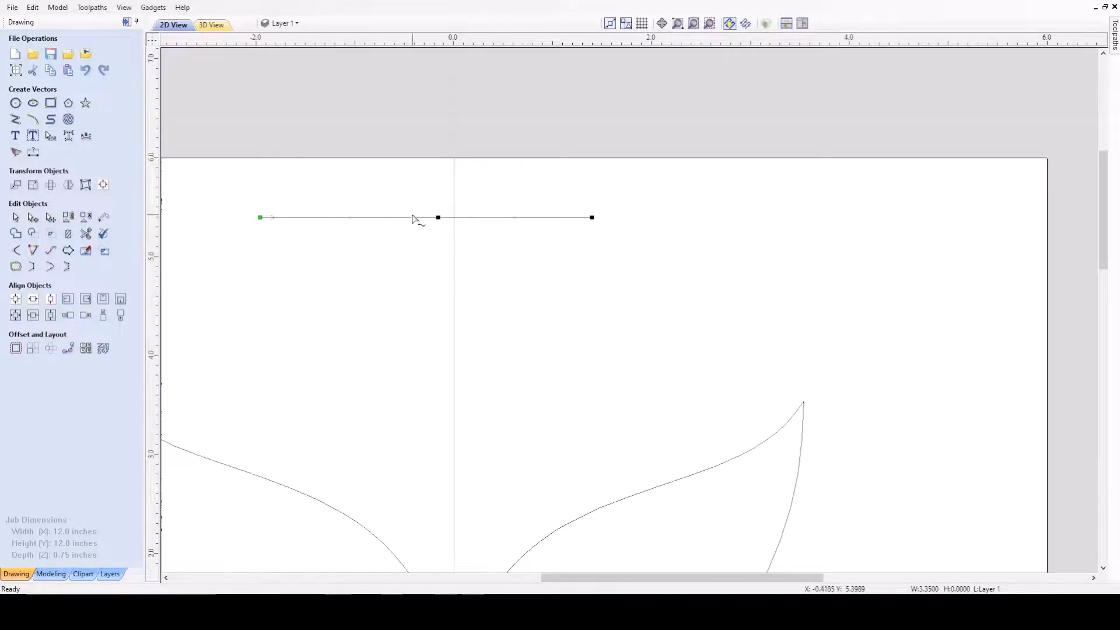
pyautogui.scroll(3, 417, 220)
pyautogui.scroll(2, 464, 234)
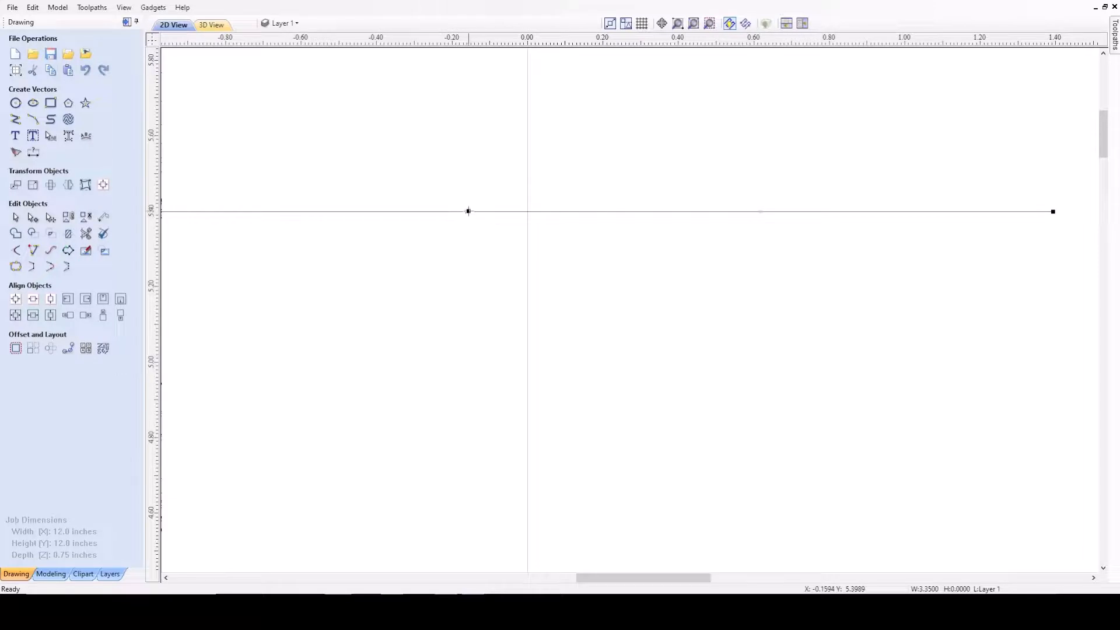
pyautogui.scroll(-2, 468, 211)
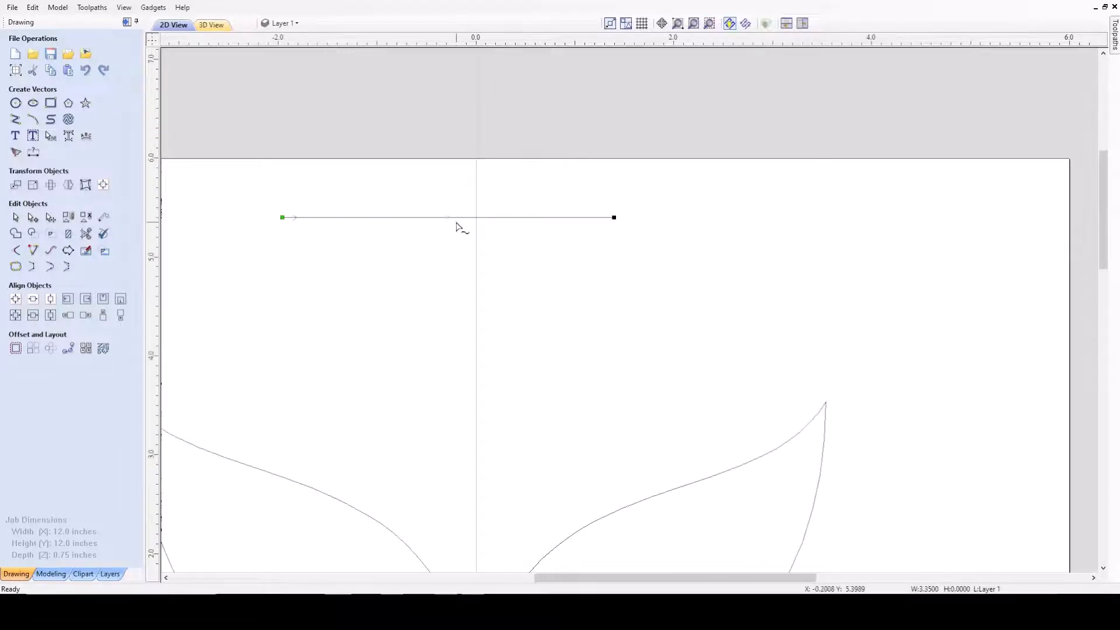
# - Insert a node in the line at about X -0.15 and delete the span to its right
pyautogui.scroll(-2, 455, 221)
pyautogui.scroll(2, 463, 220)
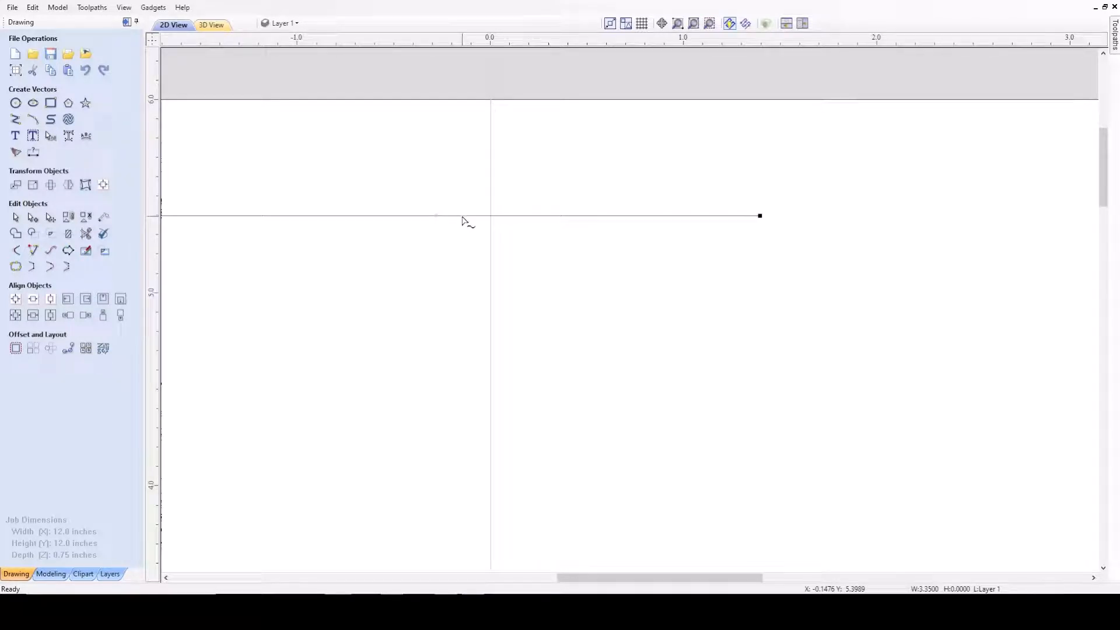
pyautogui.doubleClick(463, 216)
pyautogui.scroll(-1, 463, 221)
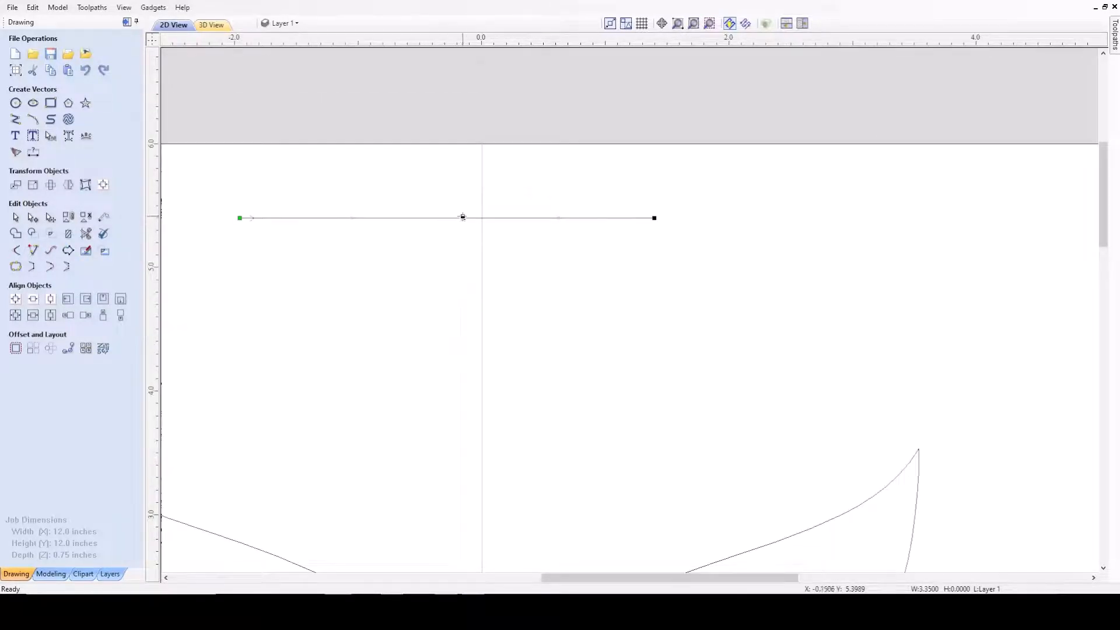
pyautogui.scroll(2, 466, 220)
pyautogui.scroll(-1, 475, 222)
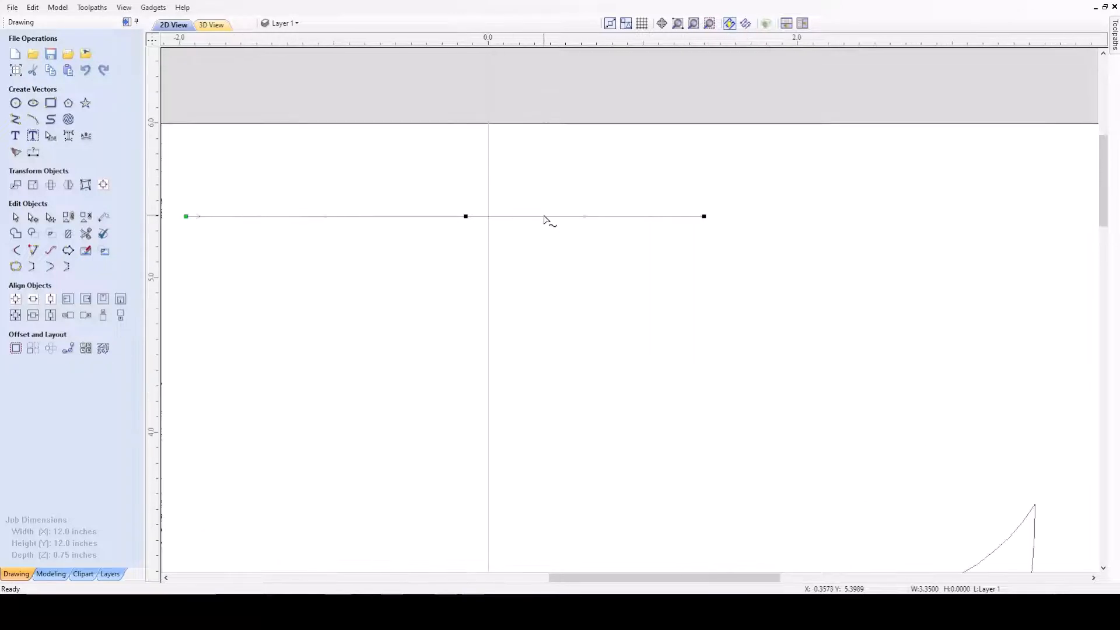
pyautogui.press('Delete')
# - Insert a node at the shortened line's midpoint, X -1.05, and delete the right half
pyautogui.scroll(-2, 465, 233)
pyautogui.scroll(2, 466, 224)
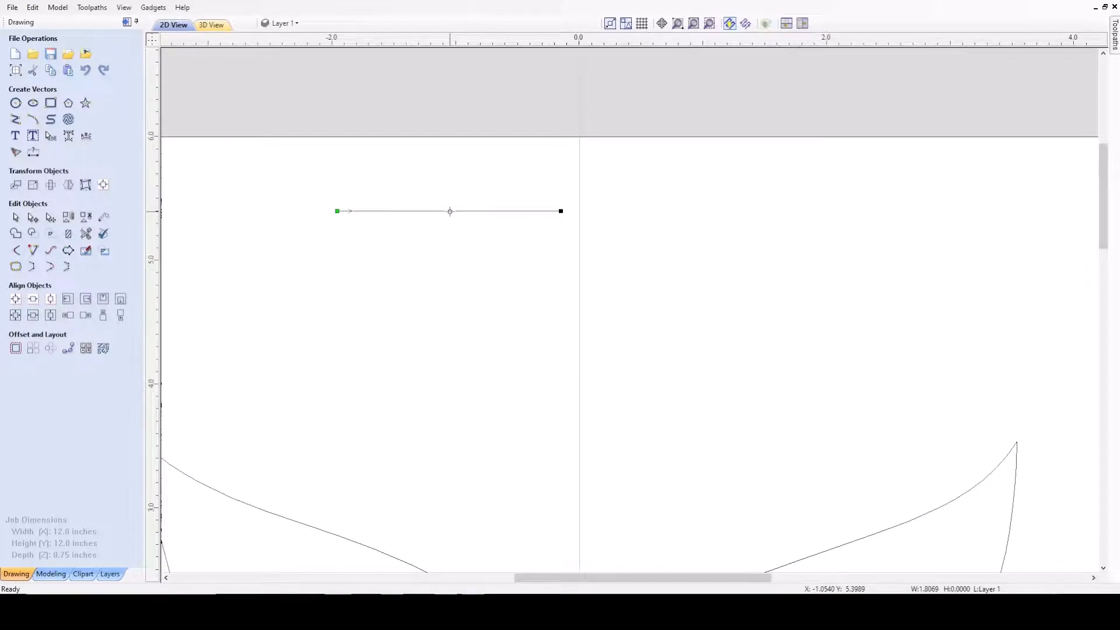
pyautogui.scroll(2, 461, 212)
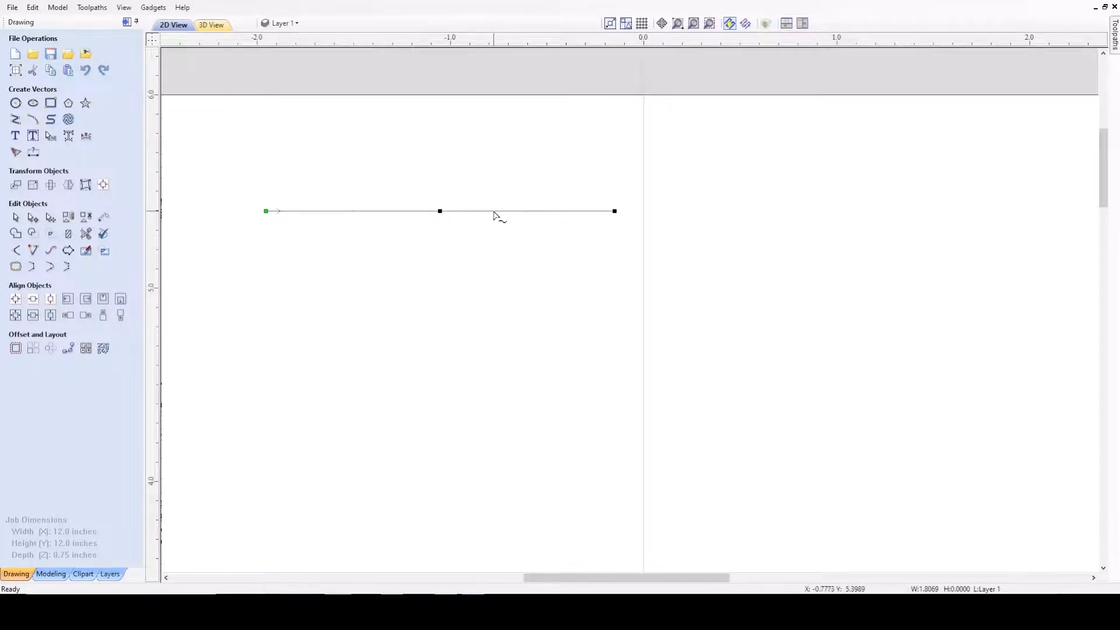
pyautogui.press('d')
# - Insert a midpoint node in the remaining line at X -1.51 and delete the span to its right
pyautogui.scroll(2, 408, 218)
pyautogui.scroll(-2, 362, 220)
pyautogui.scroll(3, 371, 206)
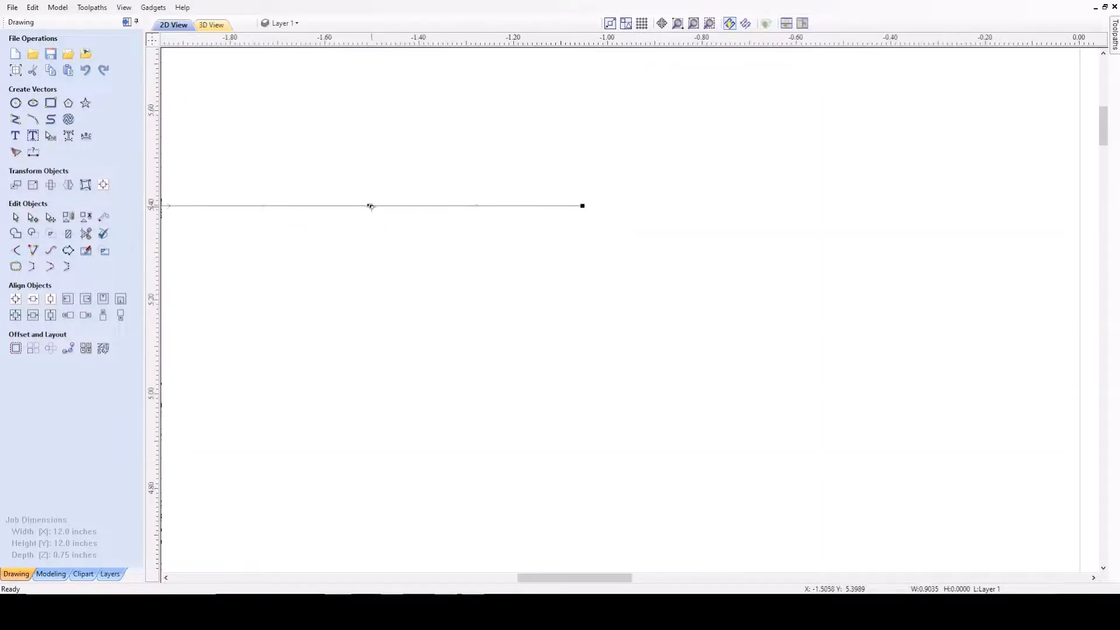
pyautogui.scroll(2, 371, 206)
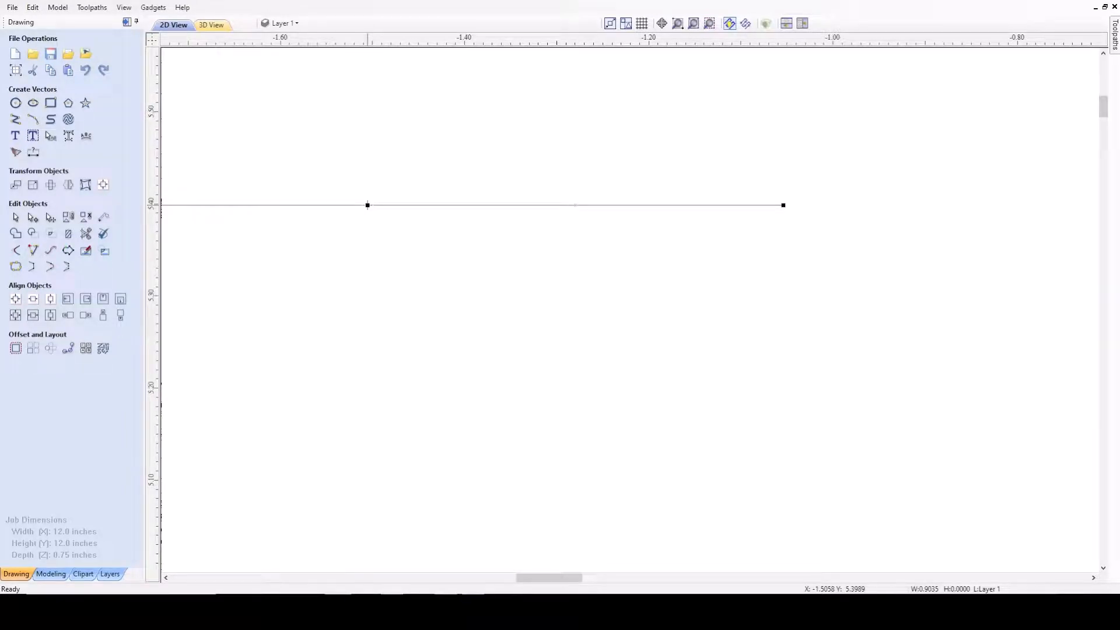
pyautogui.scroll(-3, 405, 220)
pyautogui.scroll(2, 435, 215)
pyautogui.scroll(-3, 440, 210)
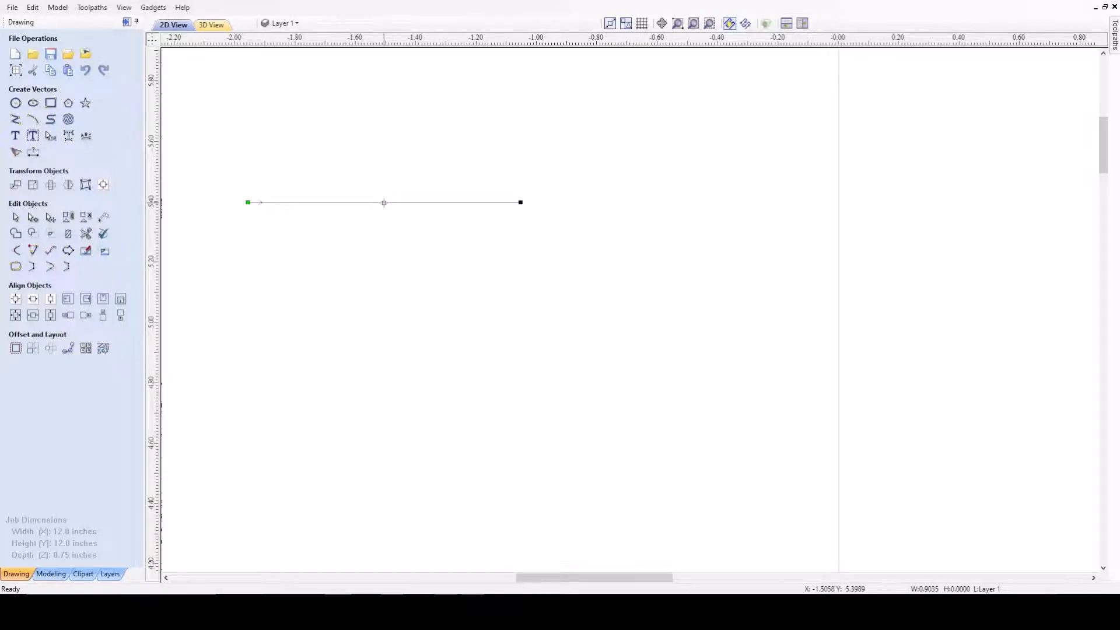
pyautogui.scroll(3, 447, 209)
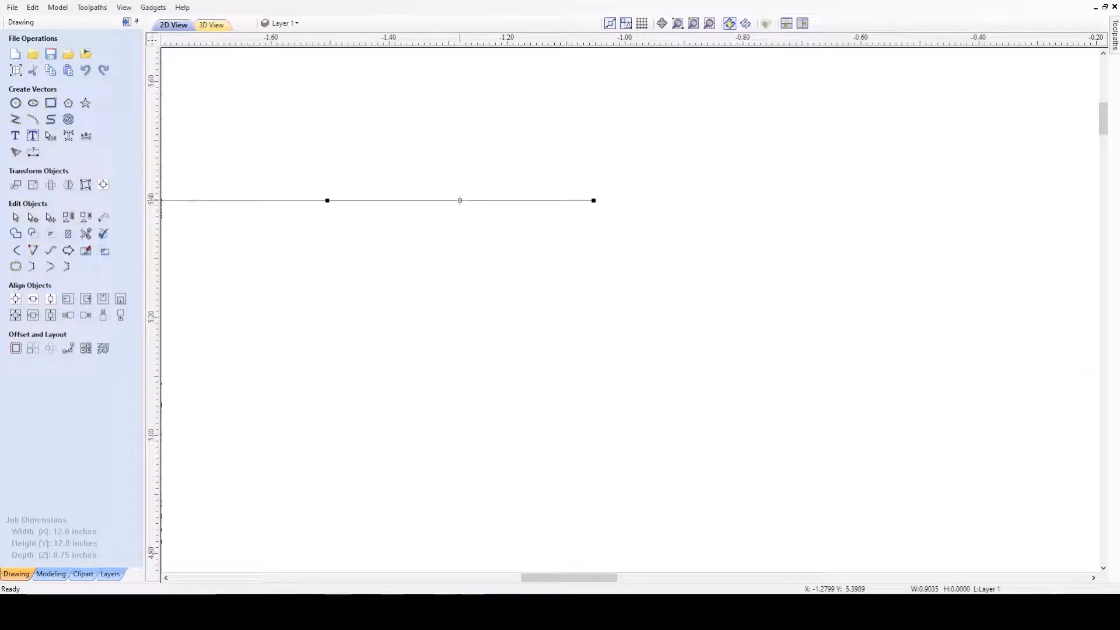
pyautogui.scroll(-3, 470, 205)
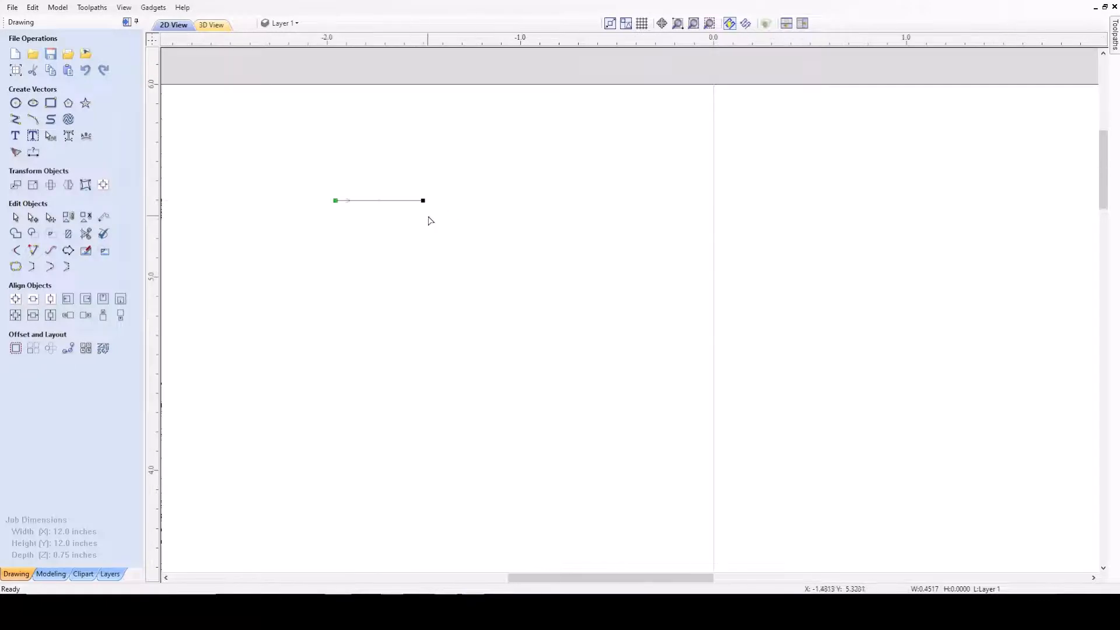
# - Delete the short leftover line above the left leaf
pyautogui.scroll(3, 381, 200)
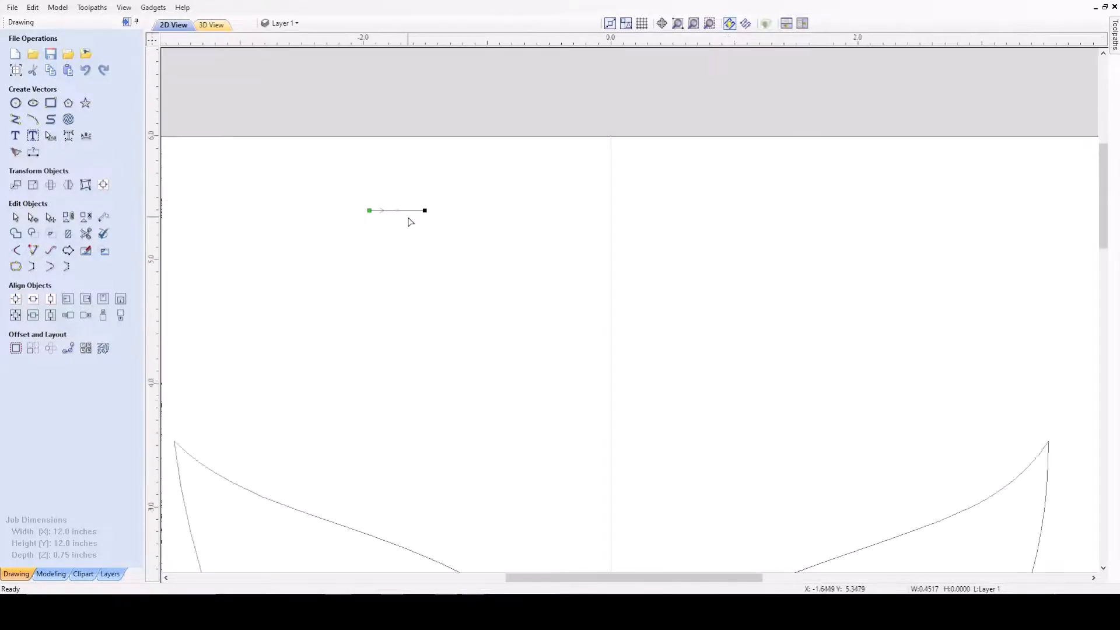
pyautogui.scroll(2, 393, 204)
pyautogui.scroll(-10, 408, 219)
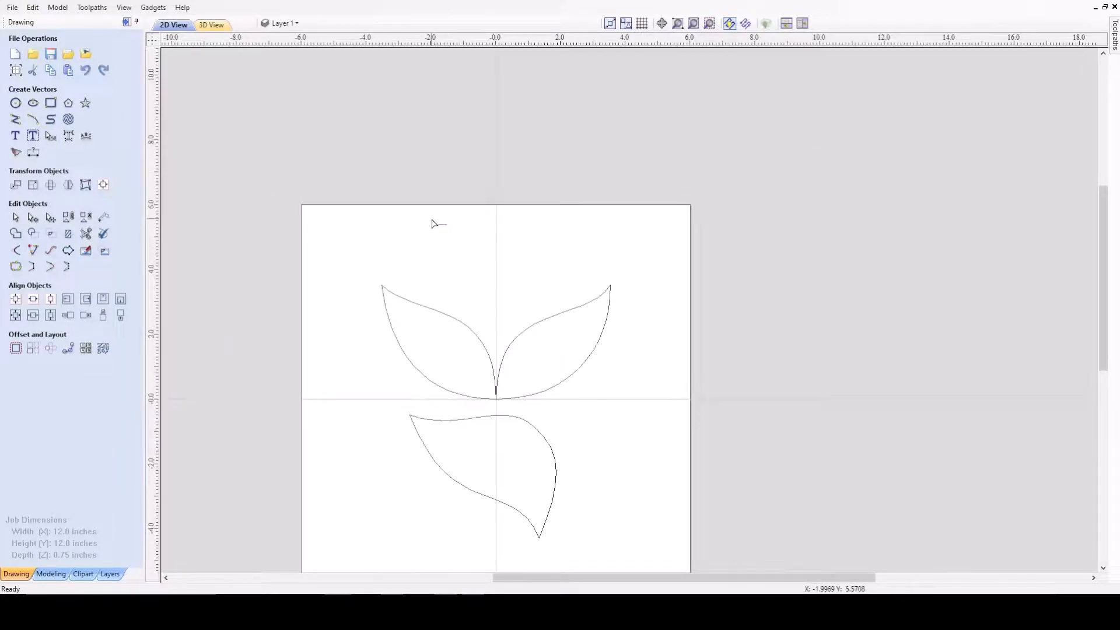
pyautogui.click(439, 224)
pyautogui.scroll(-3, 498, 292)
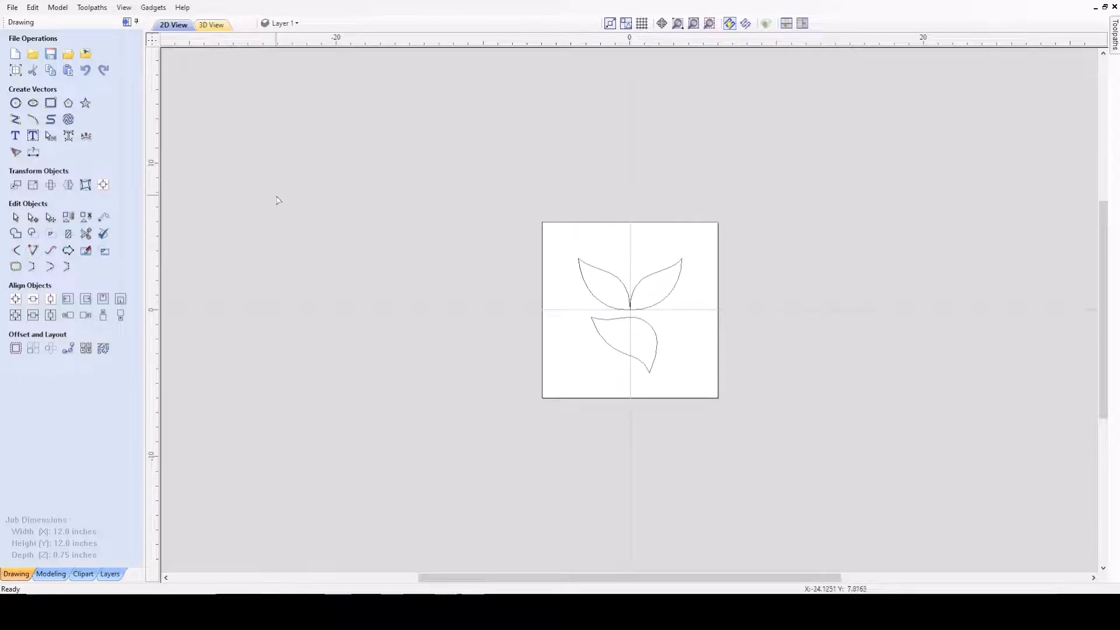
# - Draw an open five-span zigzag polyline above the two upper leaves, about 7.56 inches wide and 1.34 inches high
pyautogui.scroll(5, 700, 260)
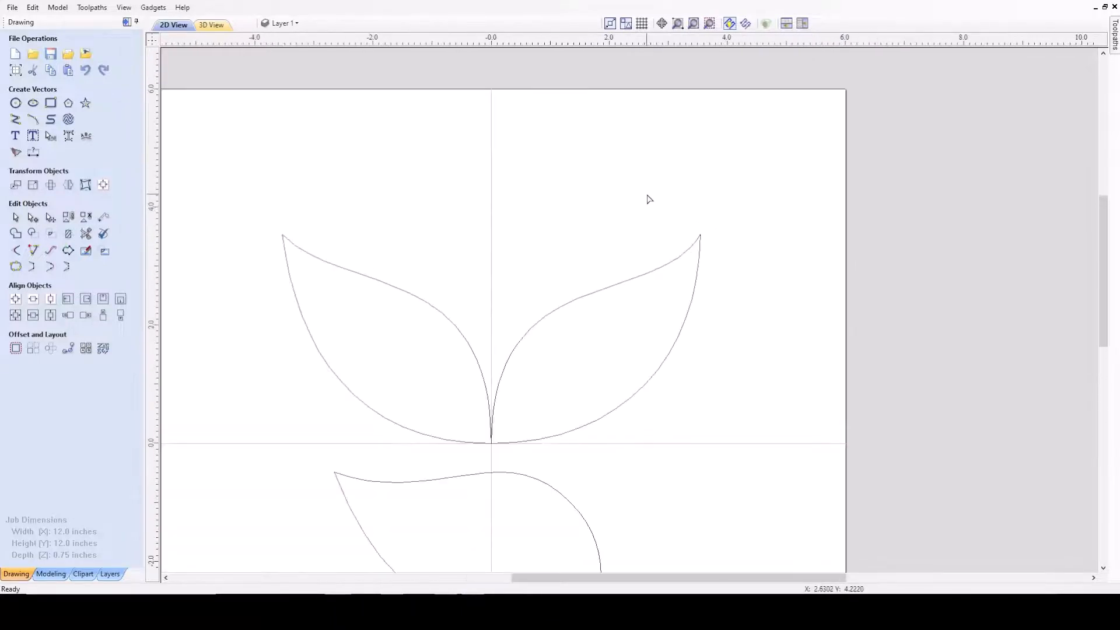
pyautogui.click(16, 119)
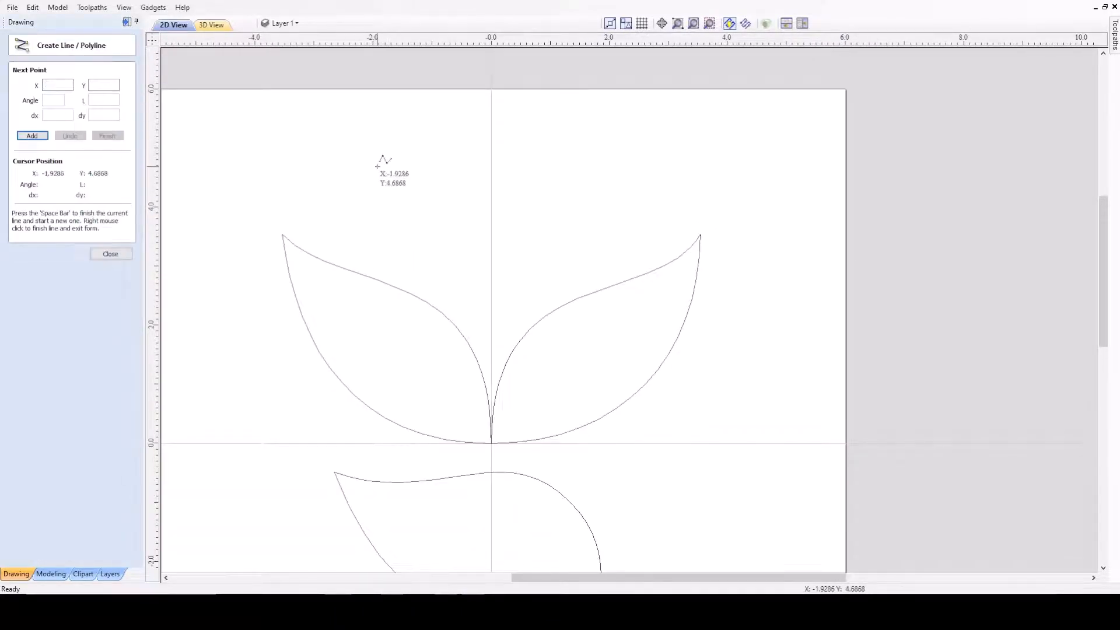
pyautogui.scroll(-2, 400, 130)
pyautogui.scroll(3, 500, 112)
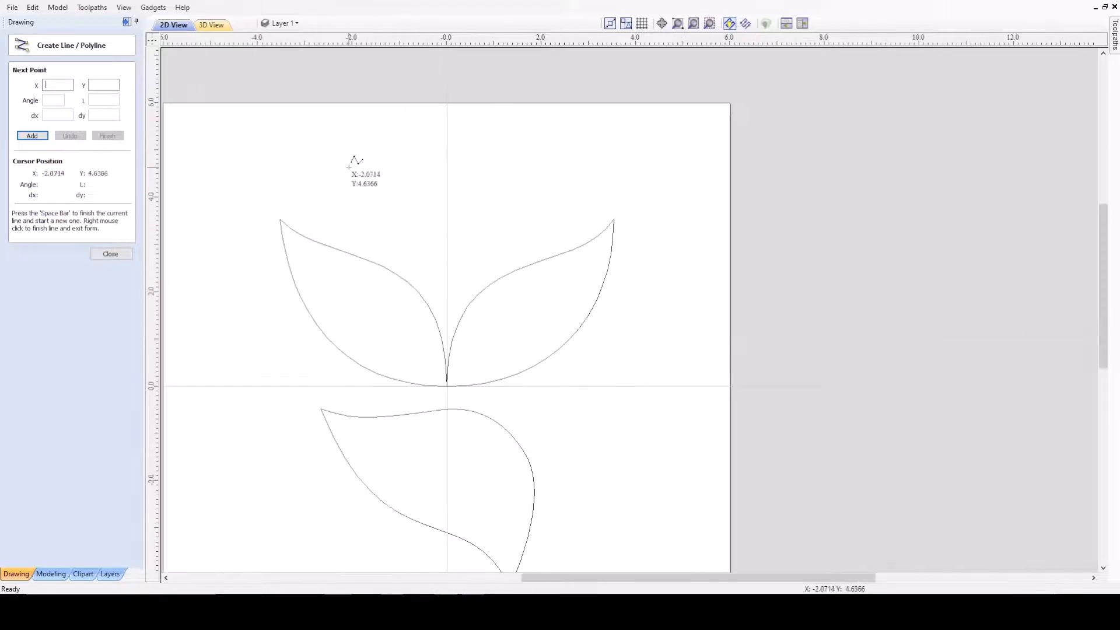
pyautogui.scroll(-2, 357, 158)
pyautogui.click(303, 164)
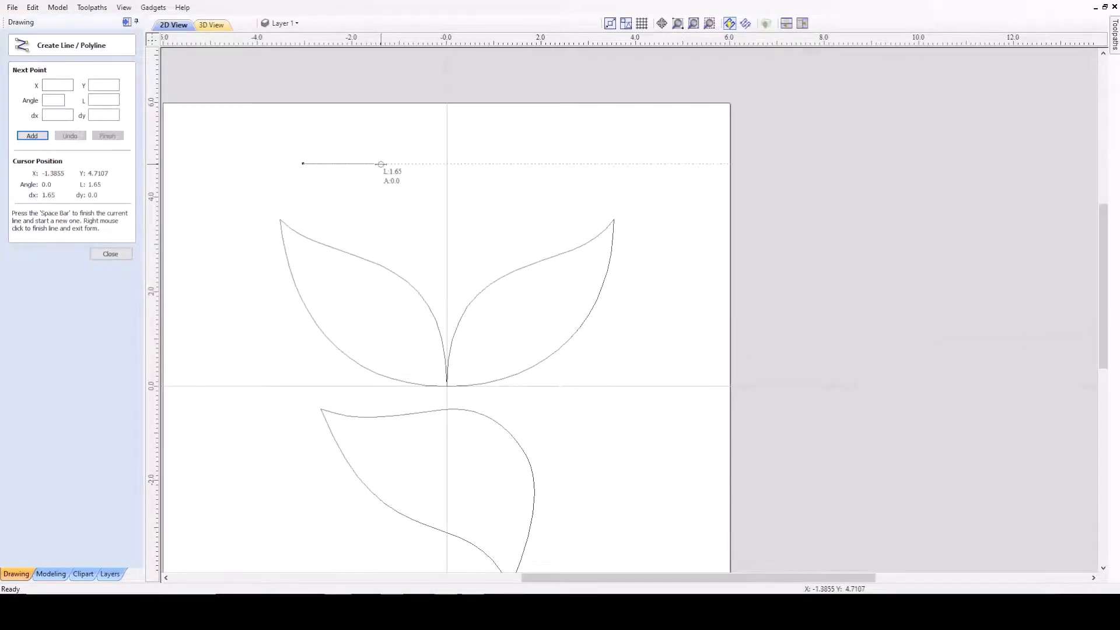
pyautogui.click(414, 163)
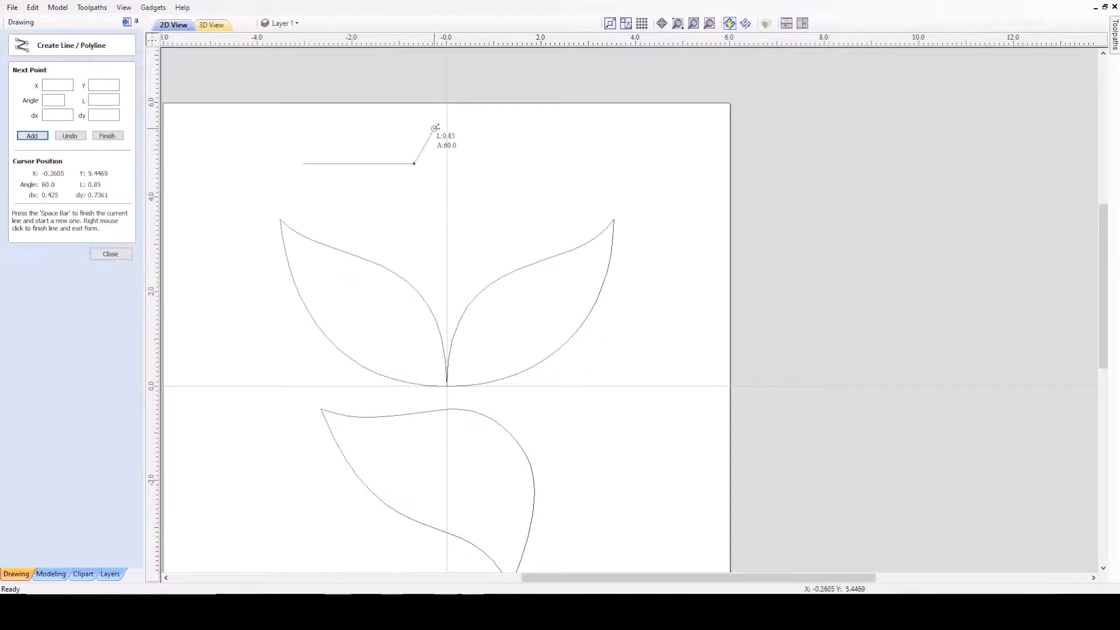
pyautogui.click(434, 128)
pyautogui.click(529, 163)
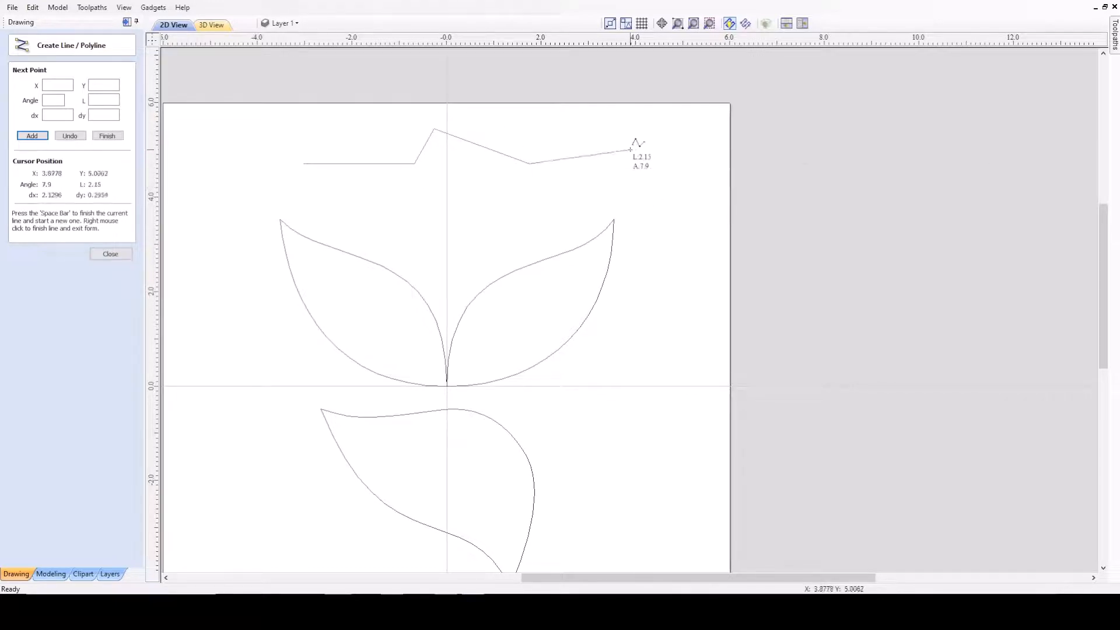
pyautogui.click(623, 128)
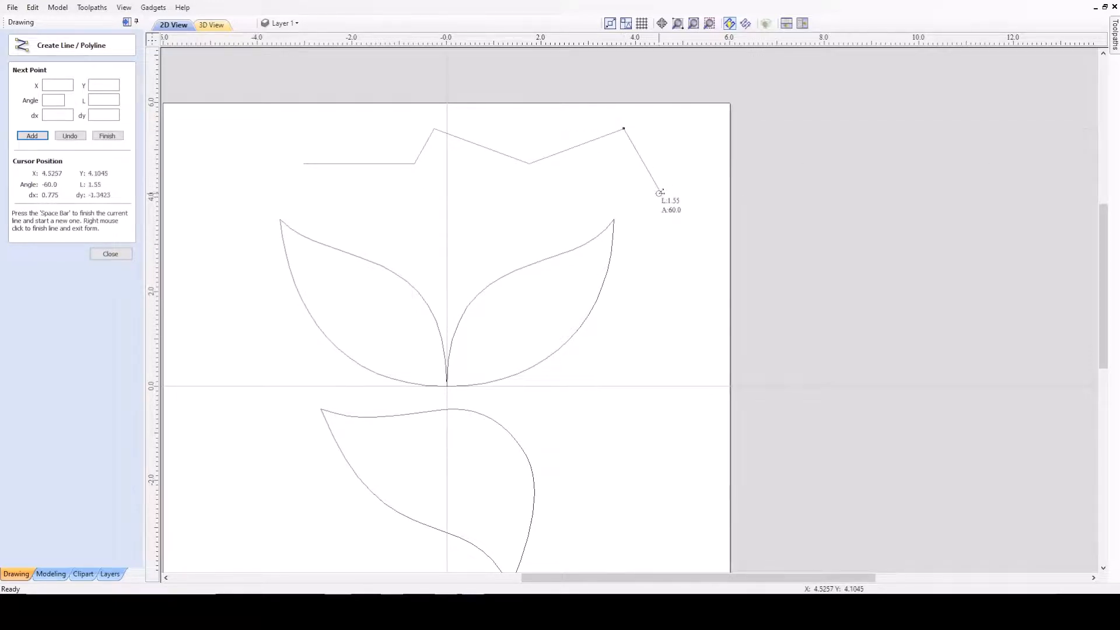
pyautogui.rightClick(660, 193)
pyautogui.scroll(1, 513, 164)
pyautogui.scroll(-1, 513, 164)
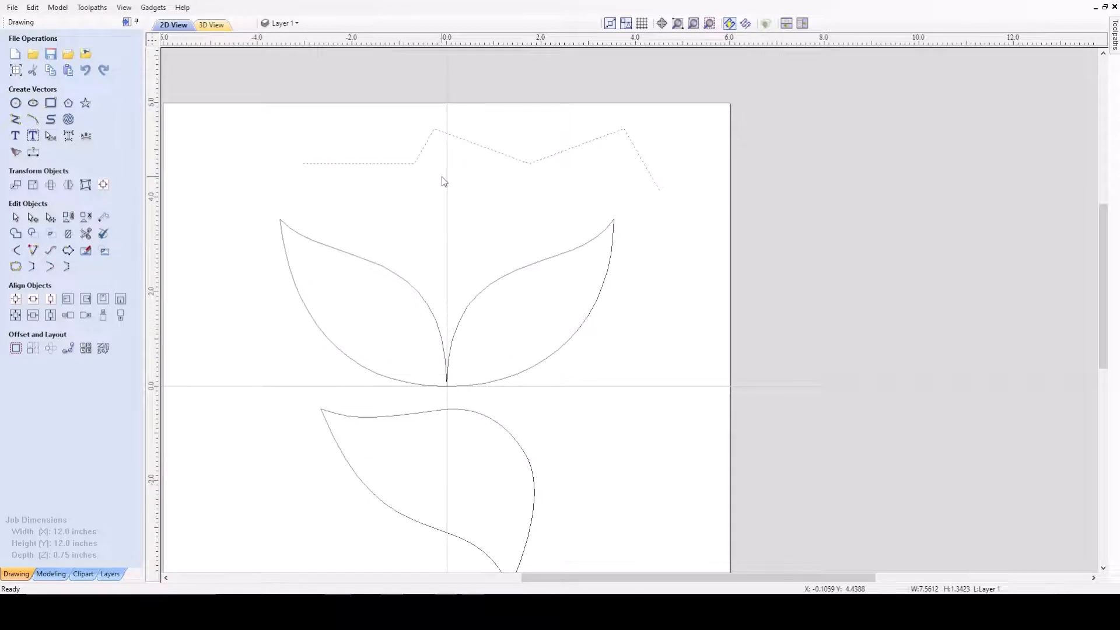
# - Smooth the four inner nodes of the zigzag polyline in node editing so its spans become flowing curves
pyautogui.press('n')
pyautogui.scroll(-2, 646, 130)
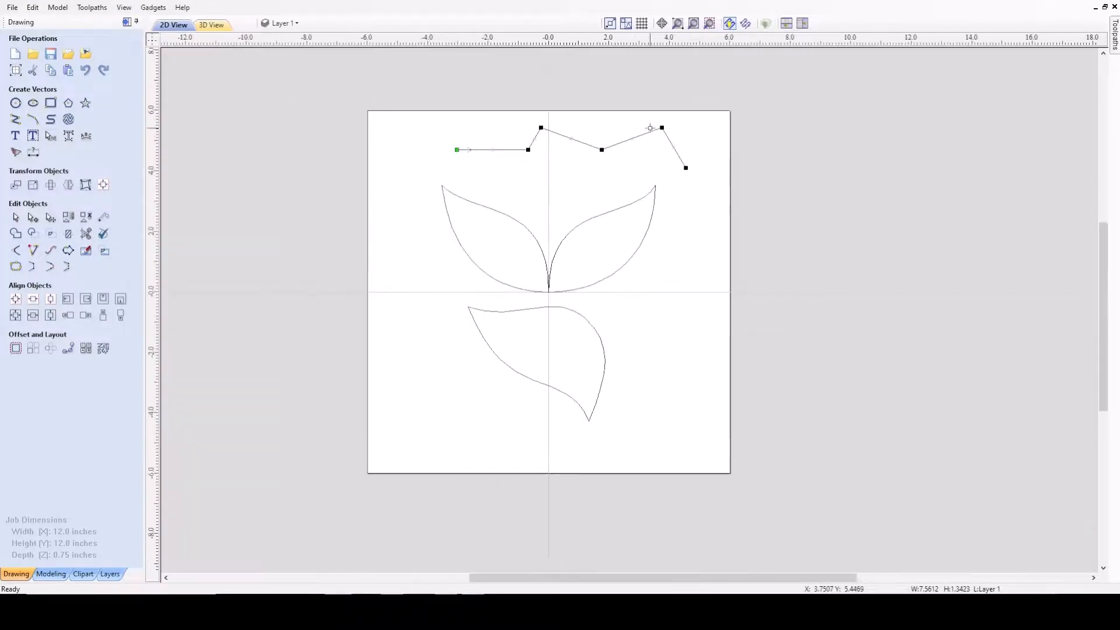
pyautogui.scroll(2, 703, 129)
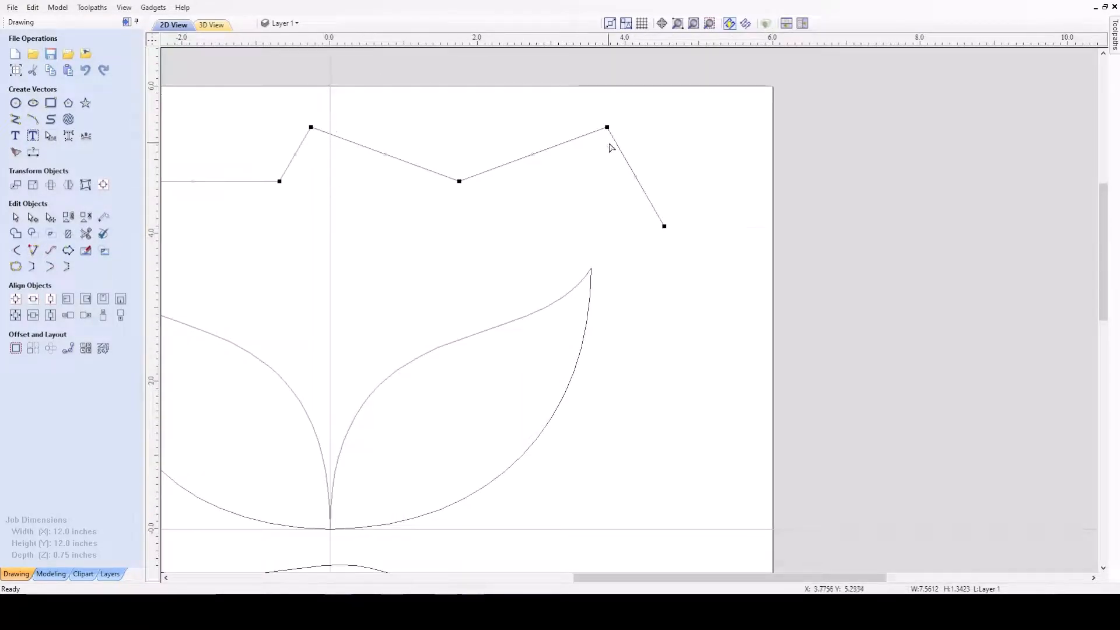
pyautogui.scroll(-2, 335, 149)
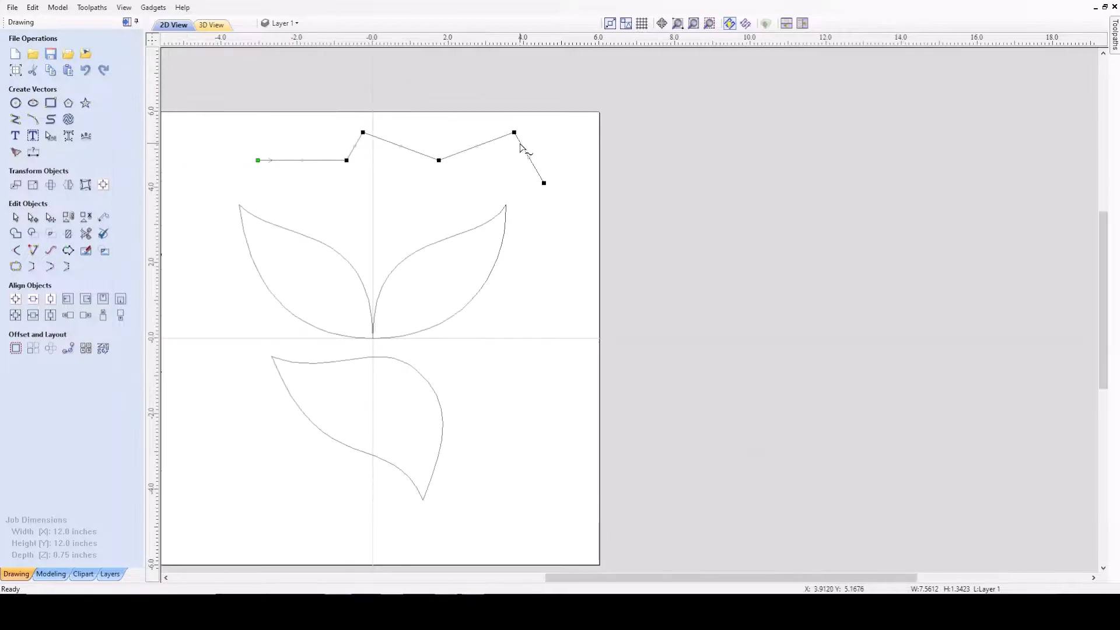
pyautogui.scroll(2, 521, 148)
pyautogui.scroll(-1, 333, 168)
pyautogui.scroll(3, 308, 168)
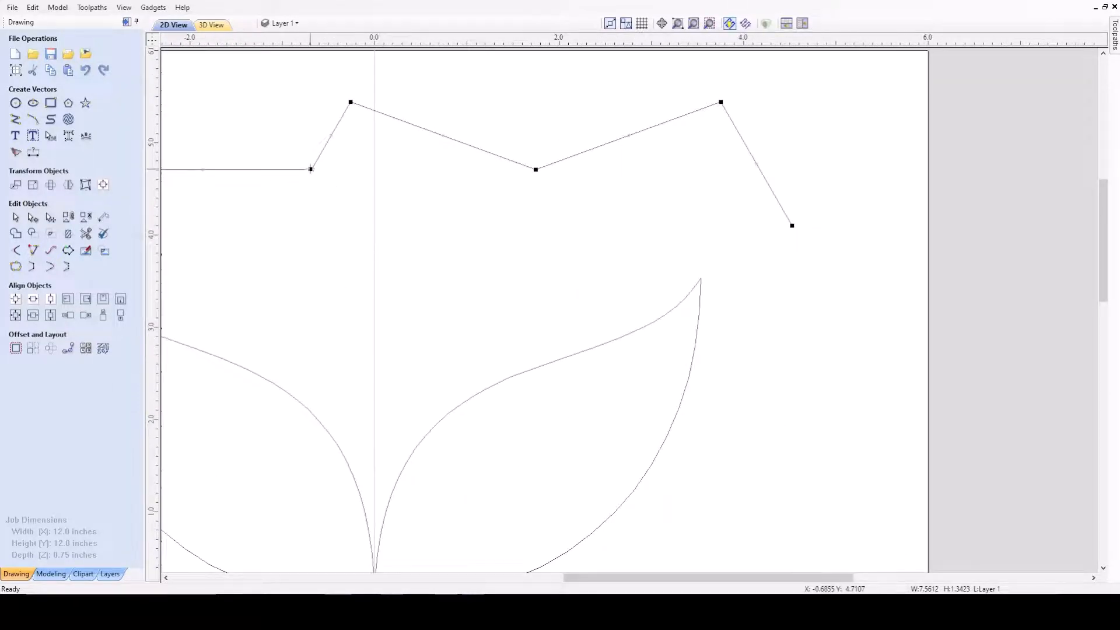
pyautogui.press('s')
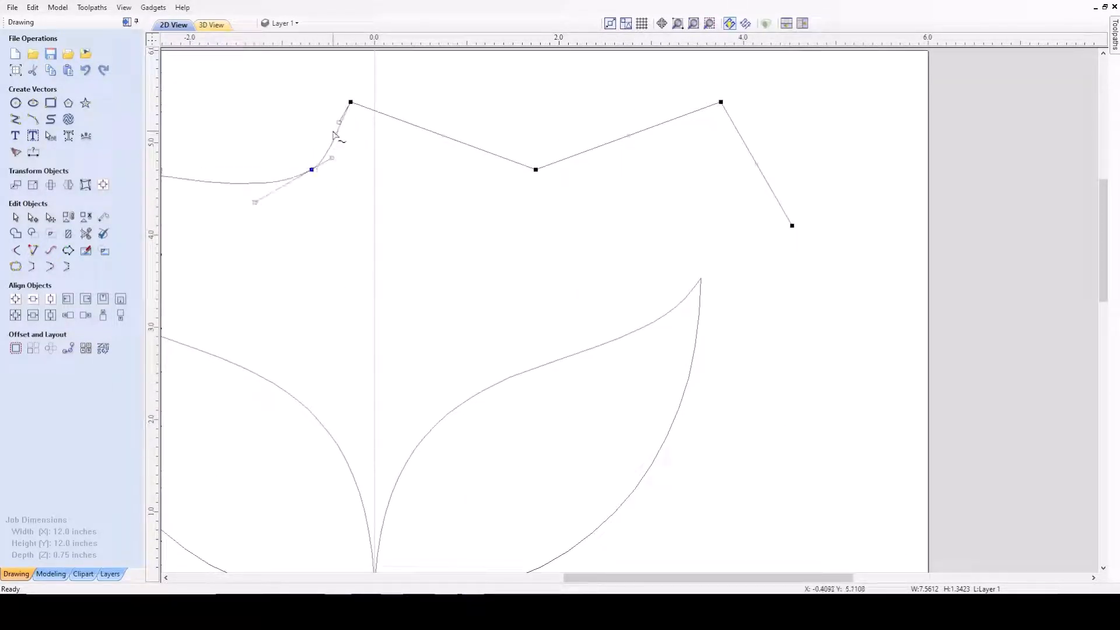
pyautogui.press('s')
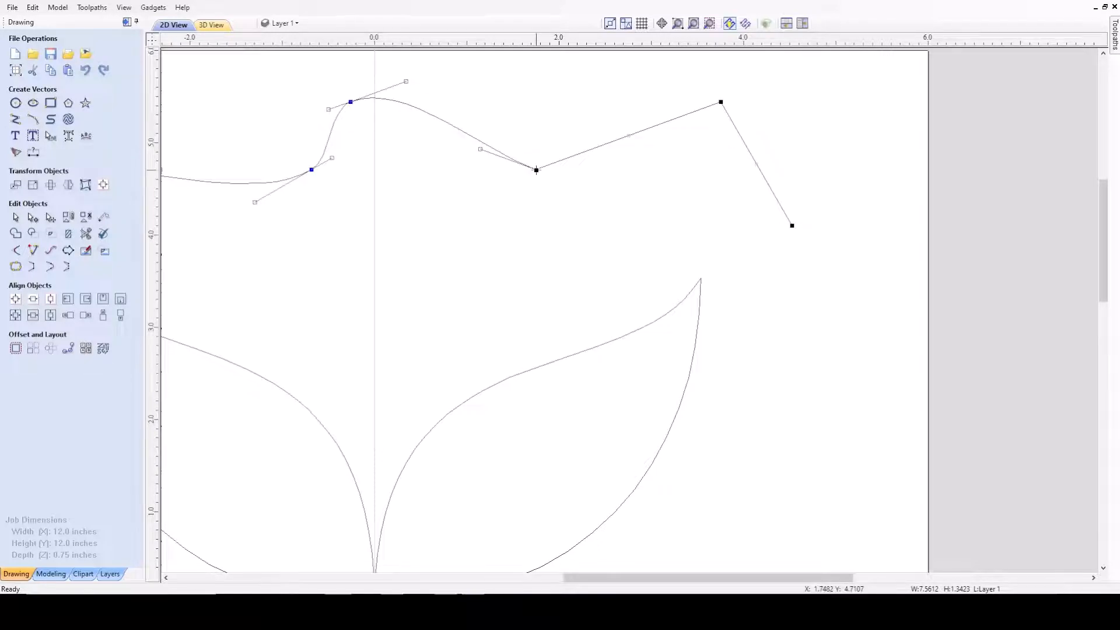
pyautogui.press('s')
pyautogui.press('s')
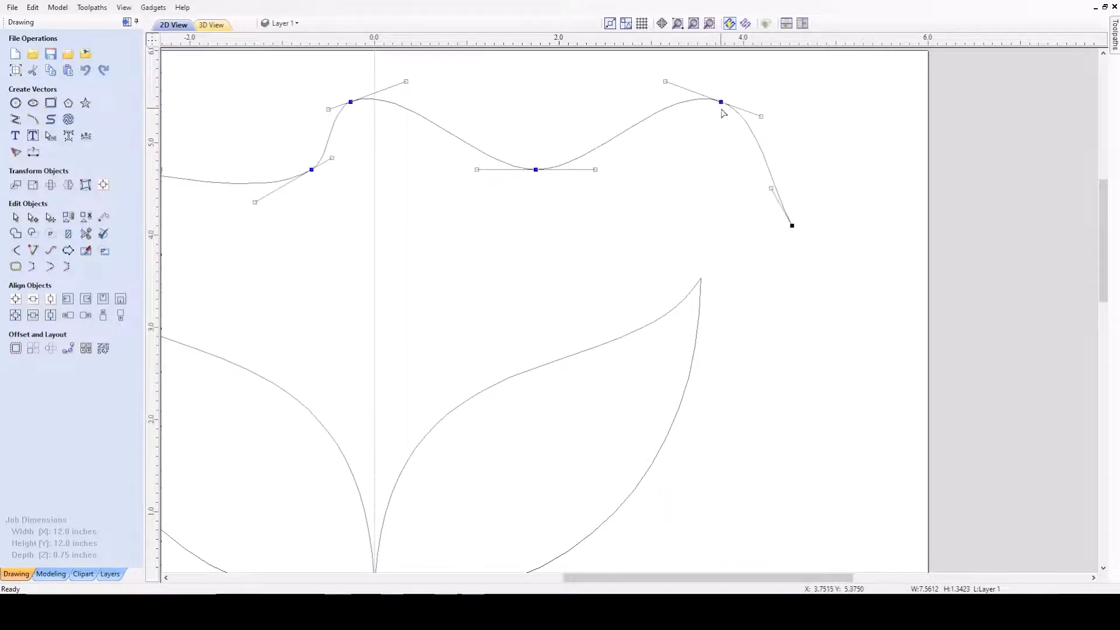
# - Move the curve's first inner node slightly down and outward, to about X -0.81, Y 4.65
pyautogui.scroll(-3, 722, 117)
pyautogui.scroll(2, 461, 153)
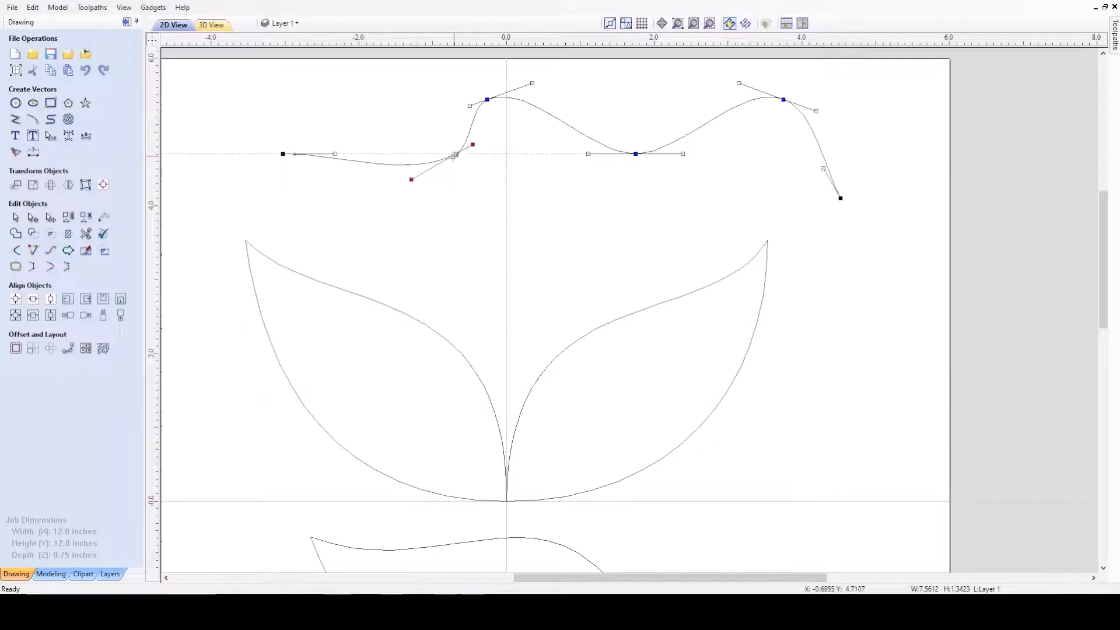
pyautogui.press('s')
pyautogui.scroll(-1, 455, 155)
pyautogui.scroll(3, 421, 127)
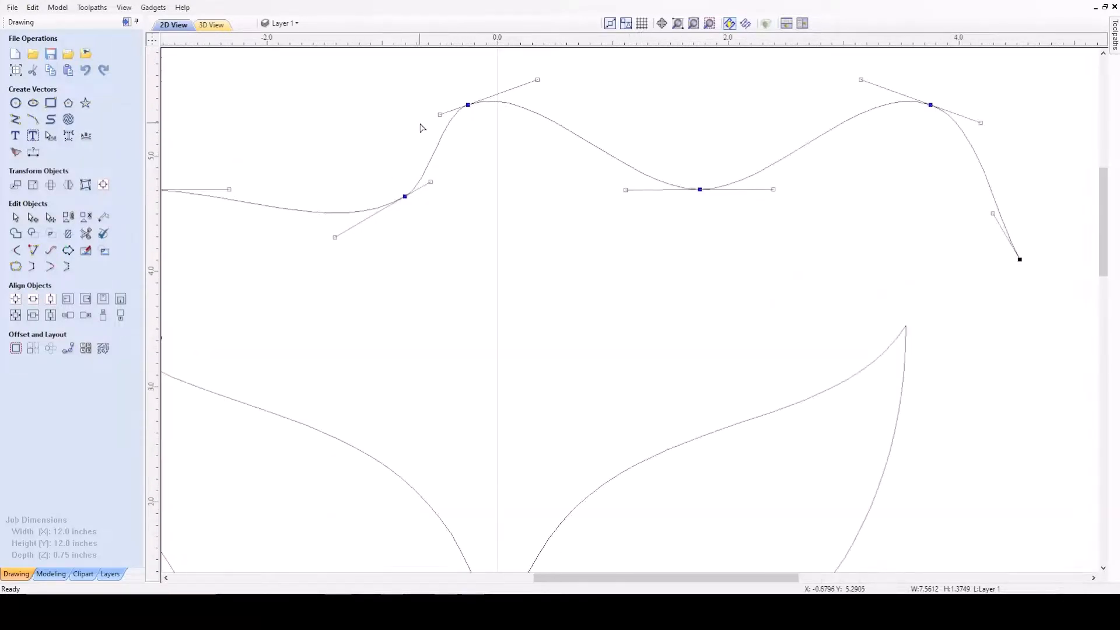
# - Flatten the tilt of the first peak's handles and pull the start node's handle downward to deepen the first dip
pyautogui.moveTo(440, 114); pyautogui.dragTo(435, 106)
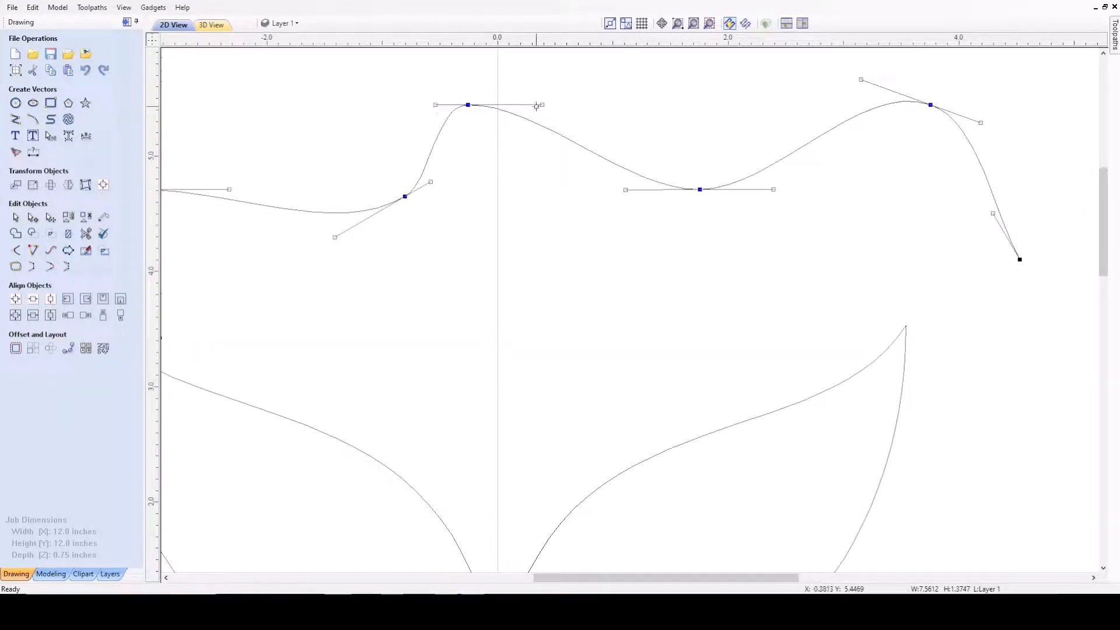
pyautogui.moveTo(536, 107); pyautogui.dragTo(541, 95)
pyautogui.scroll(-1, 541, 96)
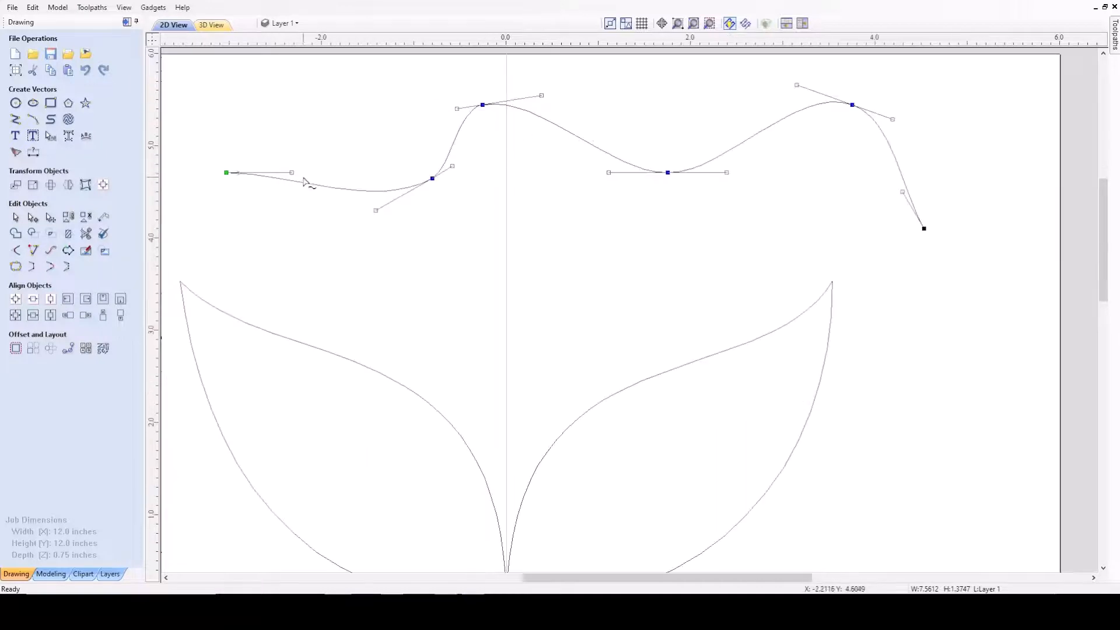
pyautogui.moveTo(292, 172); pyautogui.dragTo(291, 211)
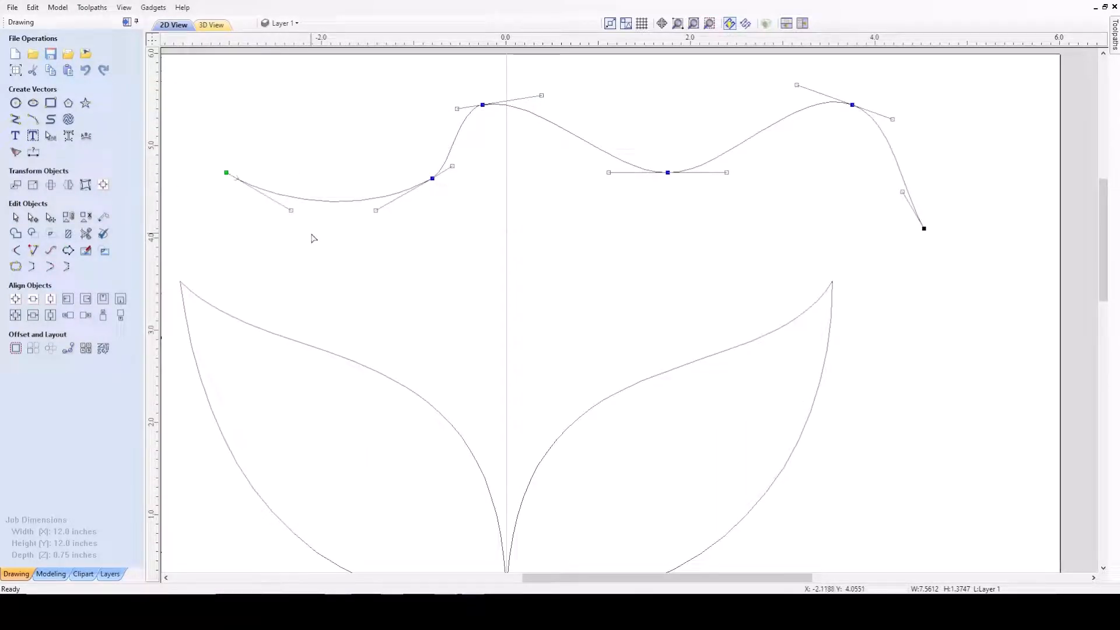
# - Move the first inner node further toward the curve's start, to about X -1.05, Y 4.6
pyautogui.scroll(2, 478, 117)
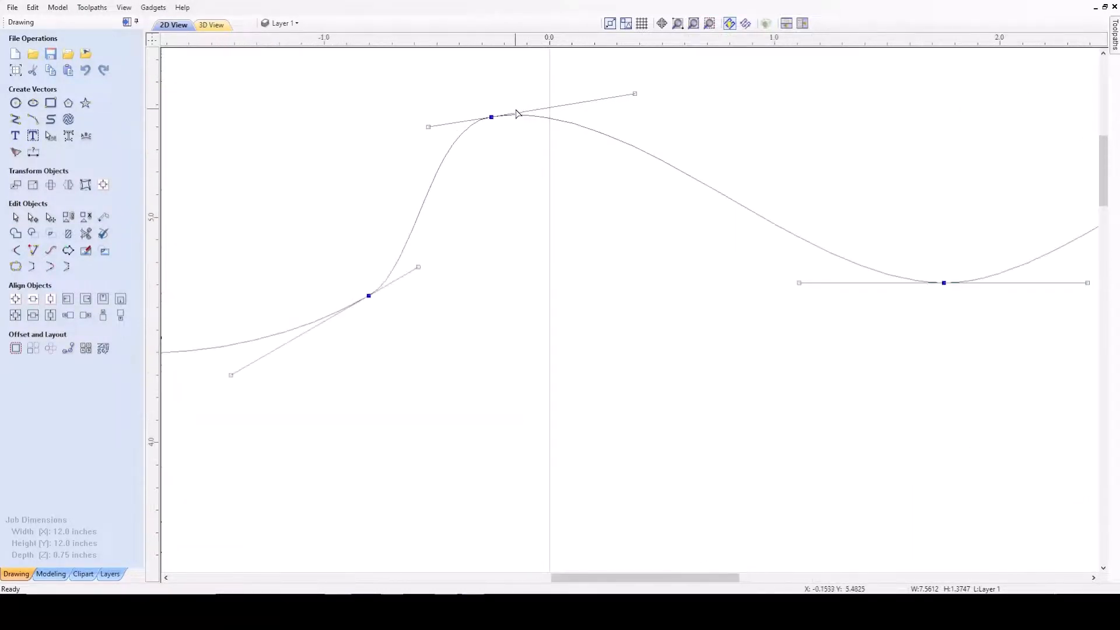
pyautogui.scroll(-2, 489, 129)
pyautogui.scroll(-2, 487, 132)
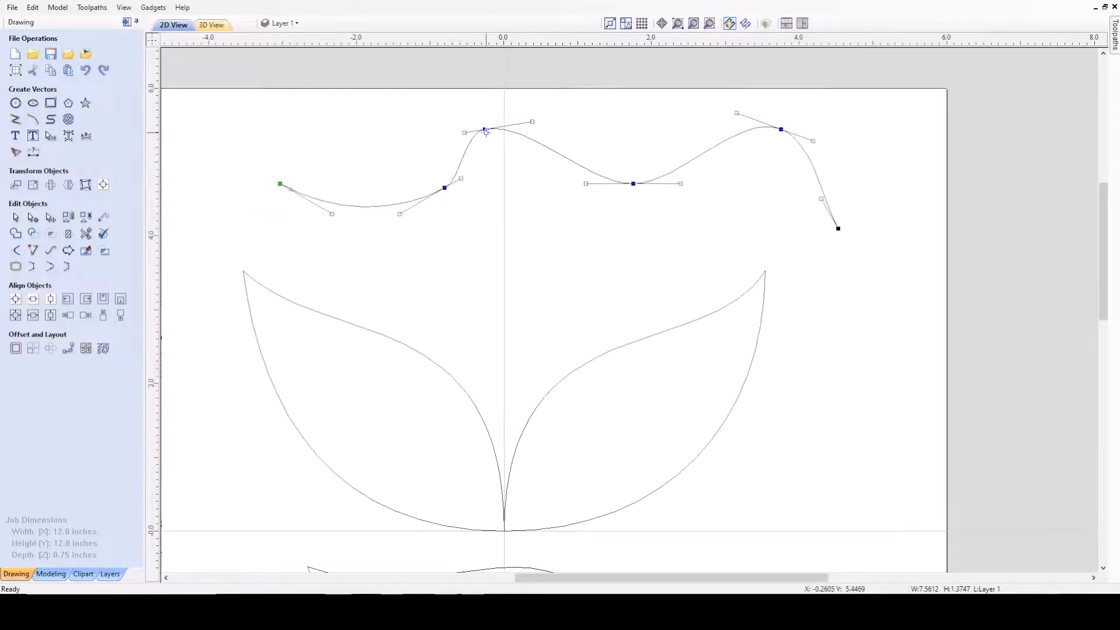
pyautogui.scroll(2, 486, 132)
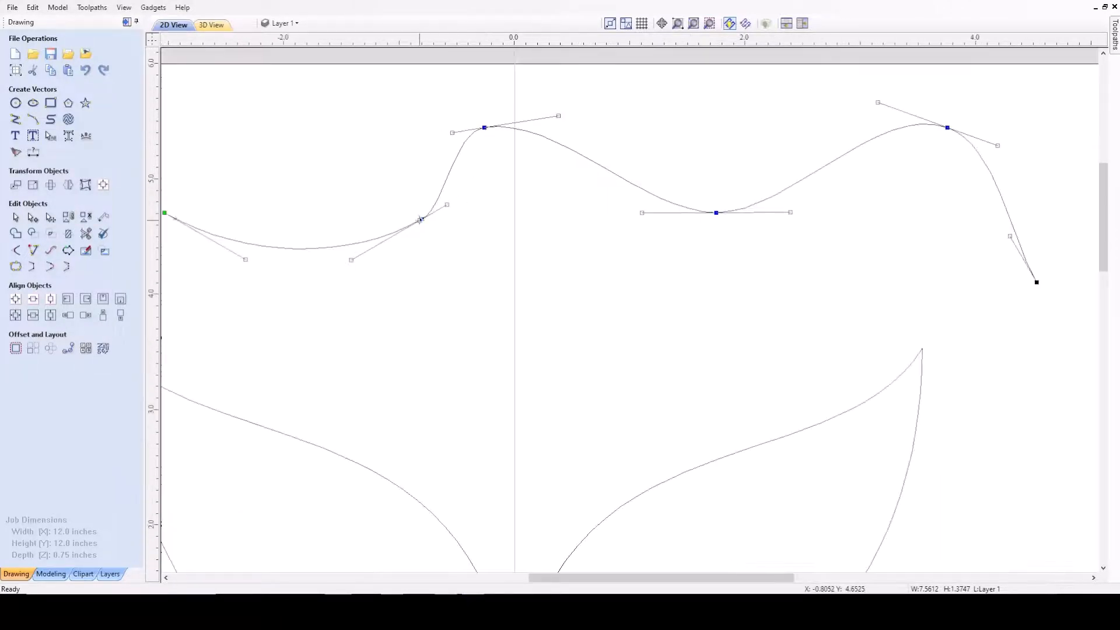
pyautogui.moveTo(421, 220); pyautogui.dragTo(392, 226)
pyautogui.scroll(-2, 392, 226)
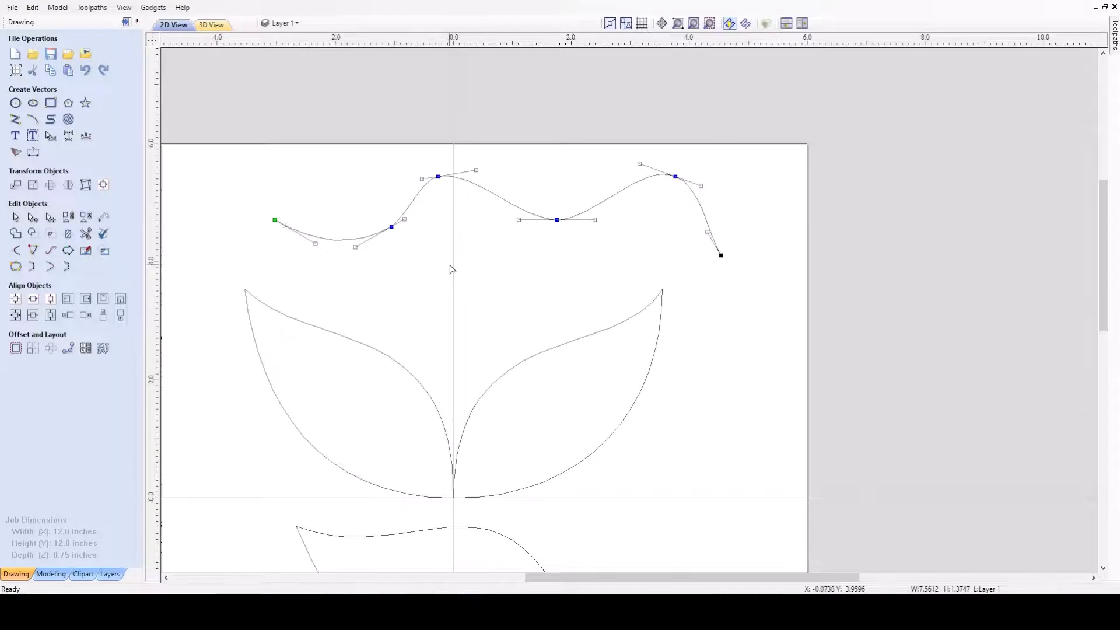
# - Draw an open three-span zigzag polyline between the wavy curve and the leaves, about 3.29 inches wide and 0.86 inches high
pyautogui.press('l')
pyautogui.click(370, 280)
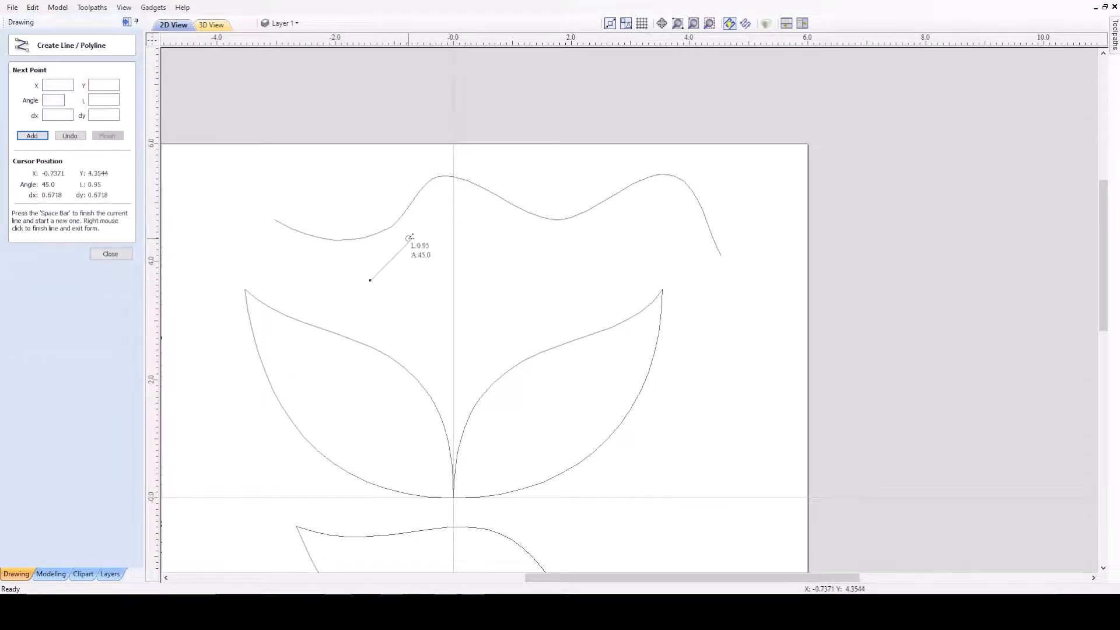
pyautogui.click(410, 241)
pyautogui.click(483, 290)
pyautogui.click(564, 245)
pyautogui.rightClick(566, 248)
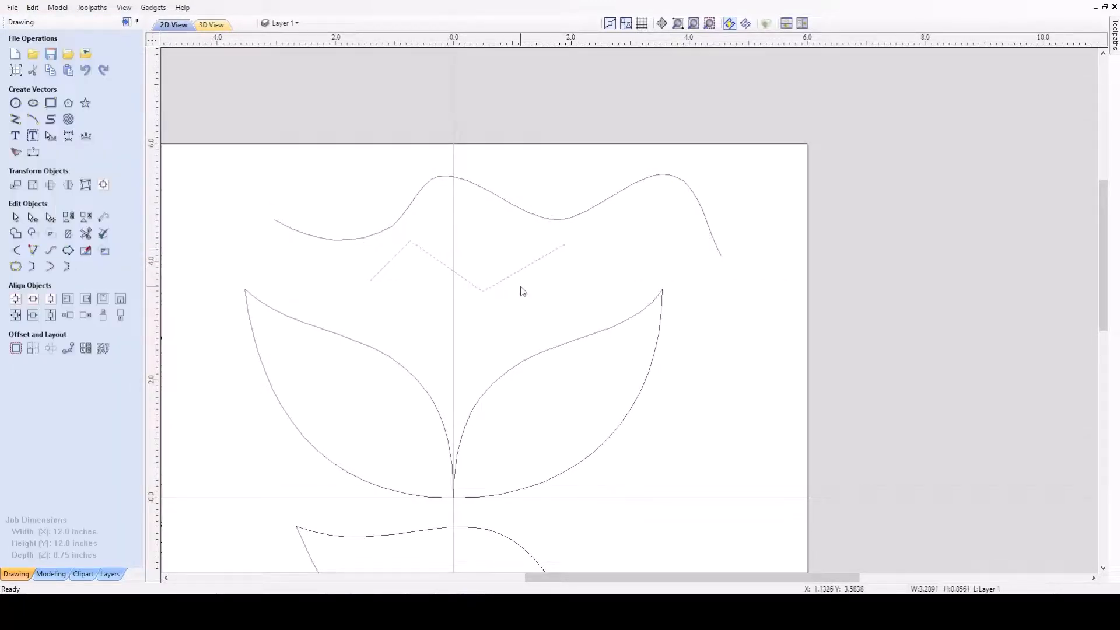
# - Smooth both inner nodes of the new three-span polyline in node editing
pyautogui.scroll(3, 499, 302)
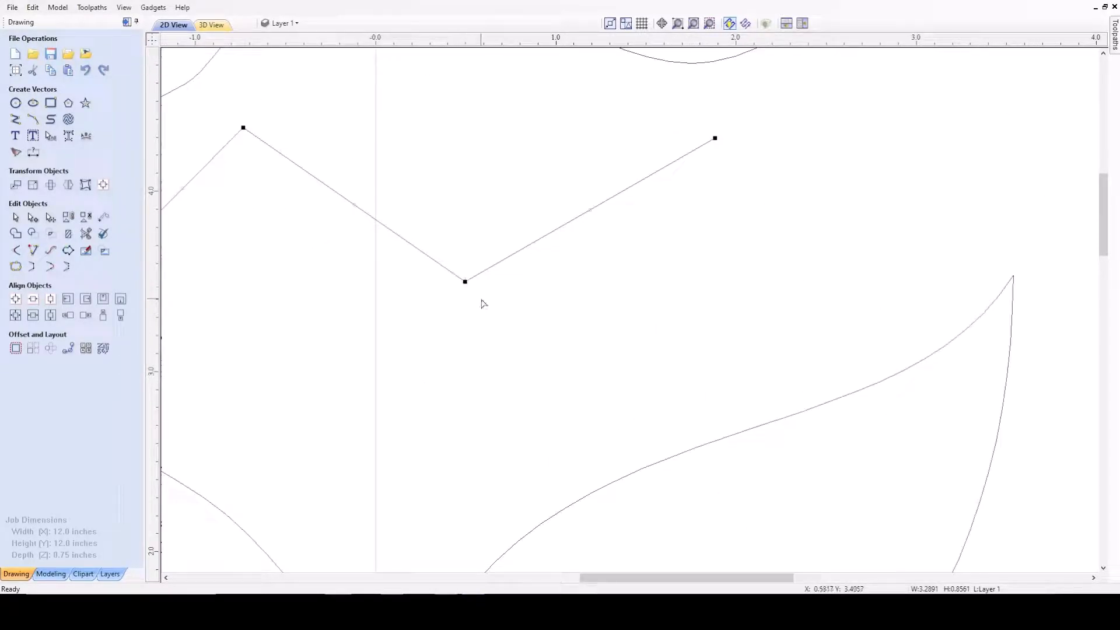
pyautogui.press('s')
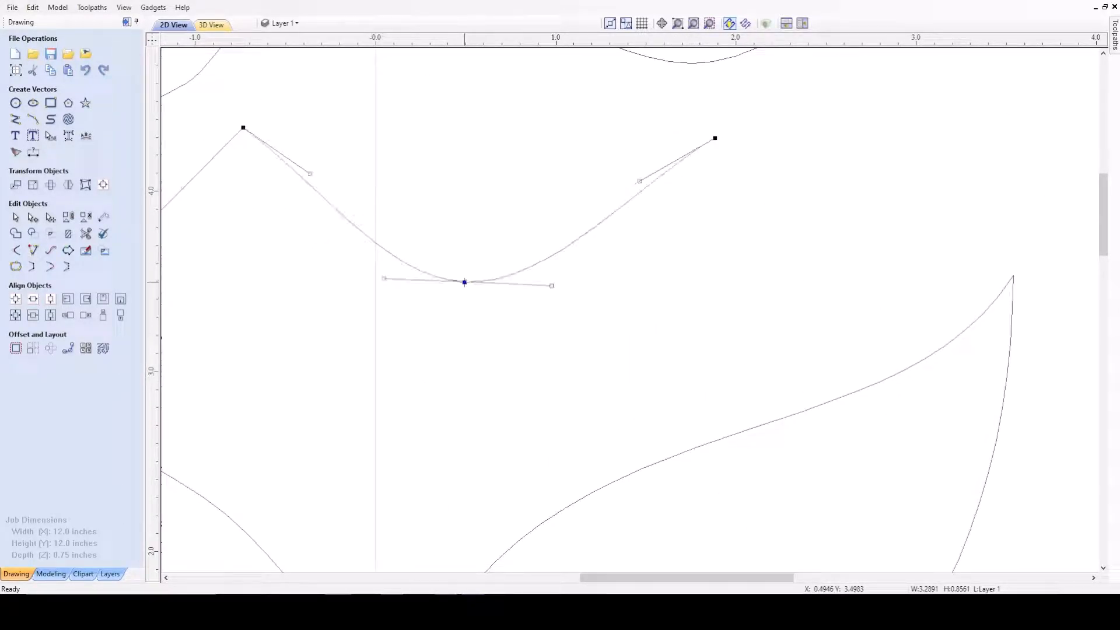
pyautogui.scroll(-1, 464, 283)
pyautogui.press('s')
pyautogui.scroll(-1, 430, 233)
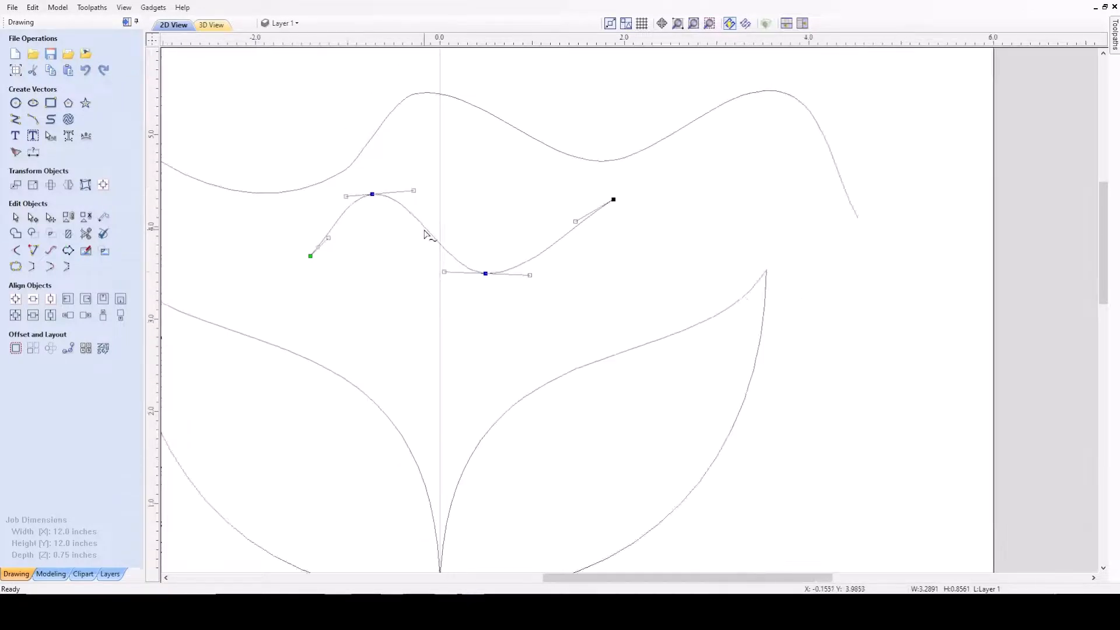
# - Steepen the end node's handle on the small curve and slightly tilt the linked handles of its lower smooth node
pyautogui.scroll(-1, 554, 239)
pyautogui.scroll(1, 546, 225)
pyautogui.moveTo(544, 224); pyautogui.dragTo(559, 240)
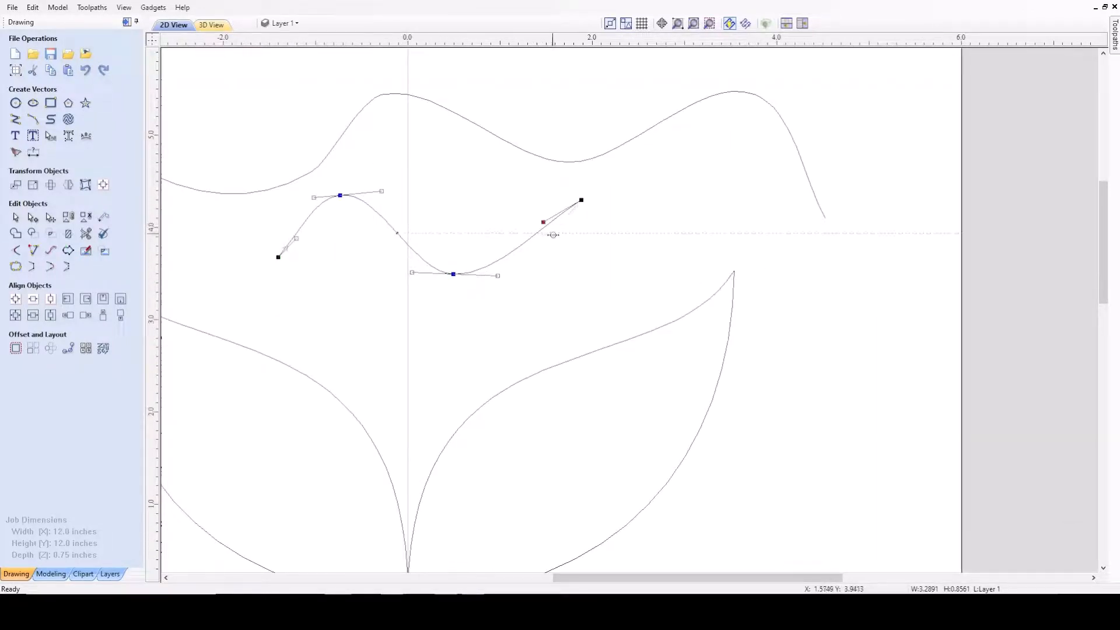
pyautogui.scroll(1, 474, 286)
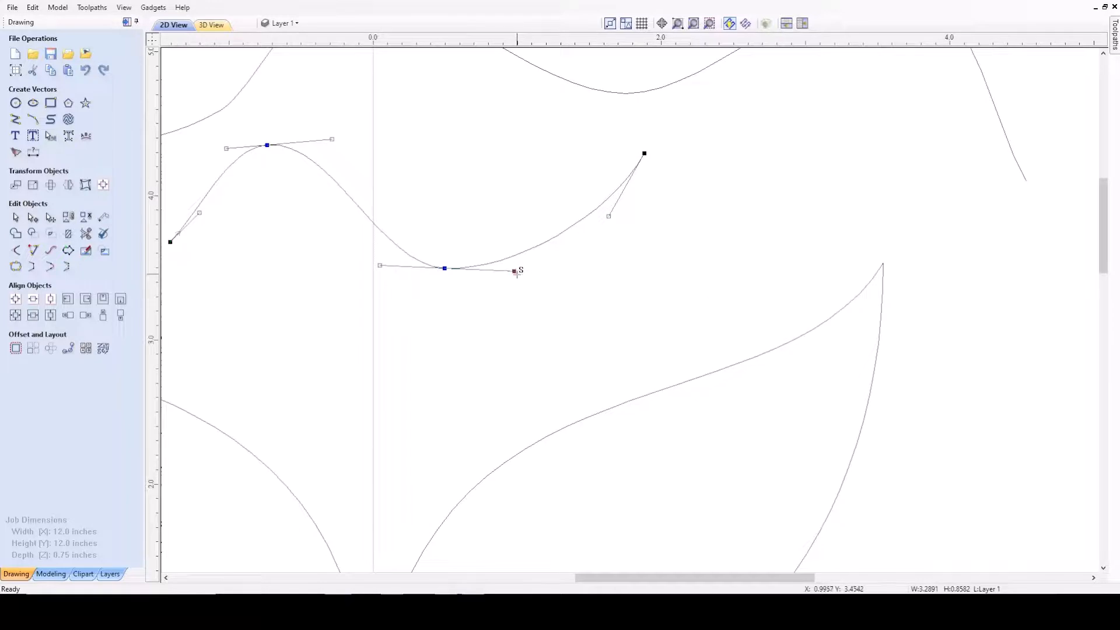
pyautogui.moveTo(515, 272); pyautogui.dragTo(513, 314)
pyautogui.moveTo(391, 233); pyautogui.dragTo(395, 268)
pyautogui.moveTo(527, 269); pyautogui.dragTo(527, 277)
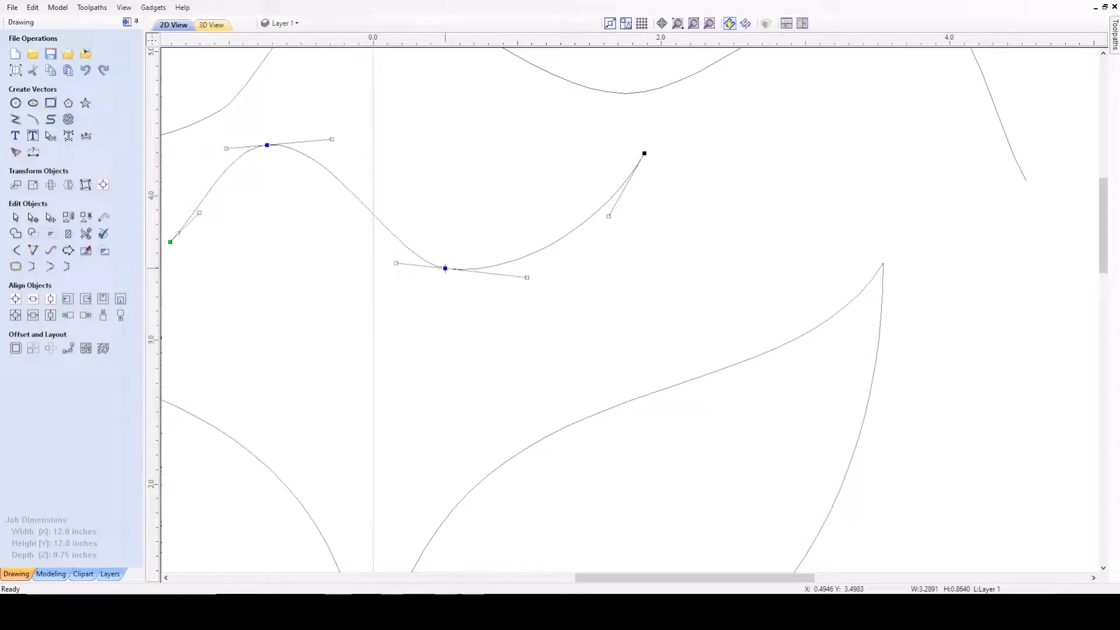
# - Remove smoothing from the small curve's lower node and angle its two handles independently, both pointing downward, to form a corner
pyautogui.scroll(3, 454, 300)
pyautogui.scroll(-1, 430, 275)
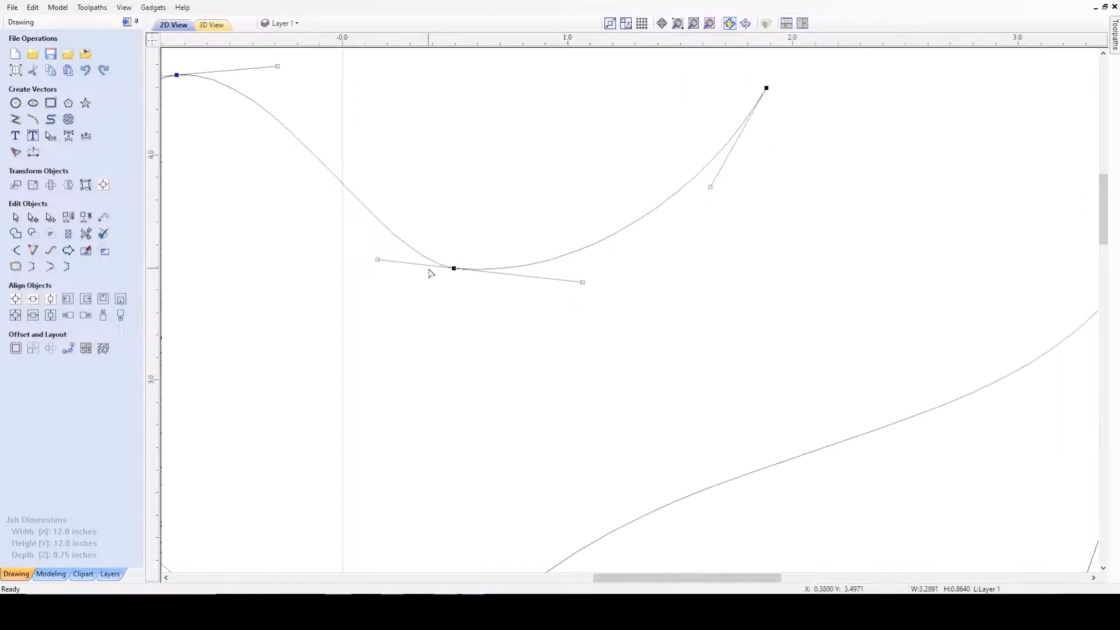
pyautogui.scroll(1, 440, 267)
pyautogui.moveTo(363, 258); pyautogui.dragTo(423, 153)
pyautogui.scroll(-2, 446, 215)
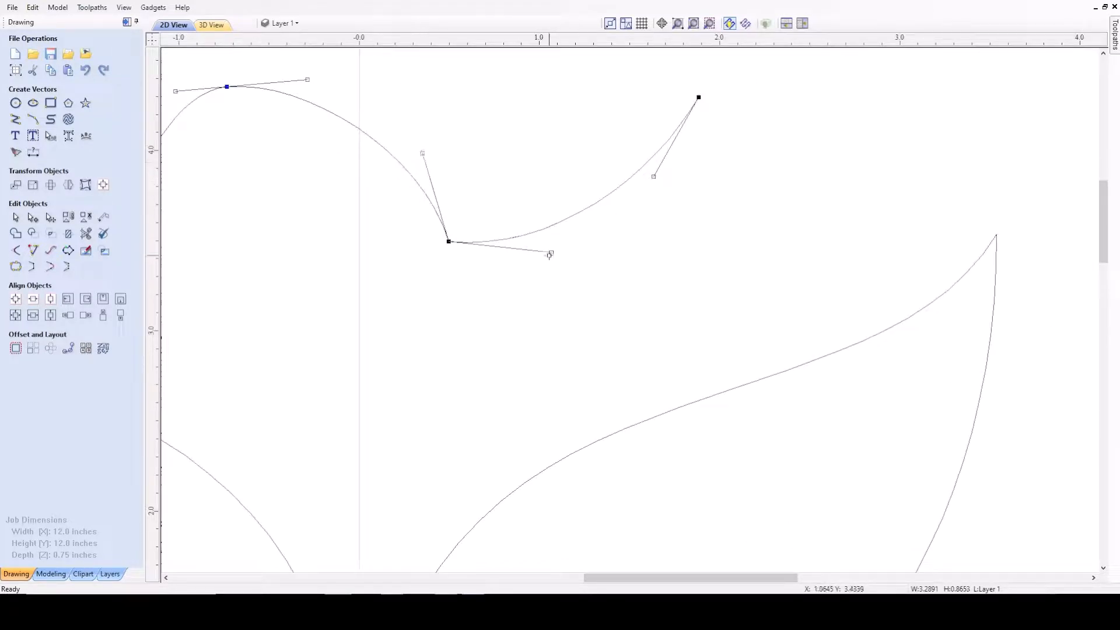
pyautogui.moveTo(551, 252); pyautogui.dragTo(564, 298)
pyautogui.moveTo(423, 154); pyautogui.dragTo(376, 294)
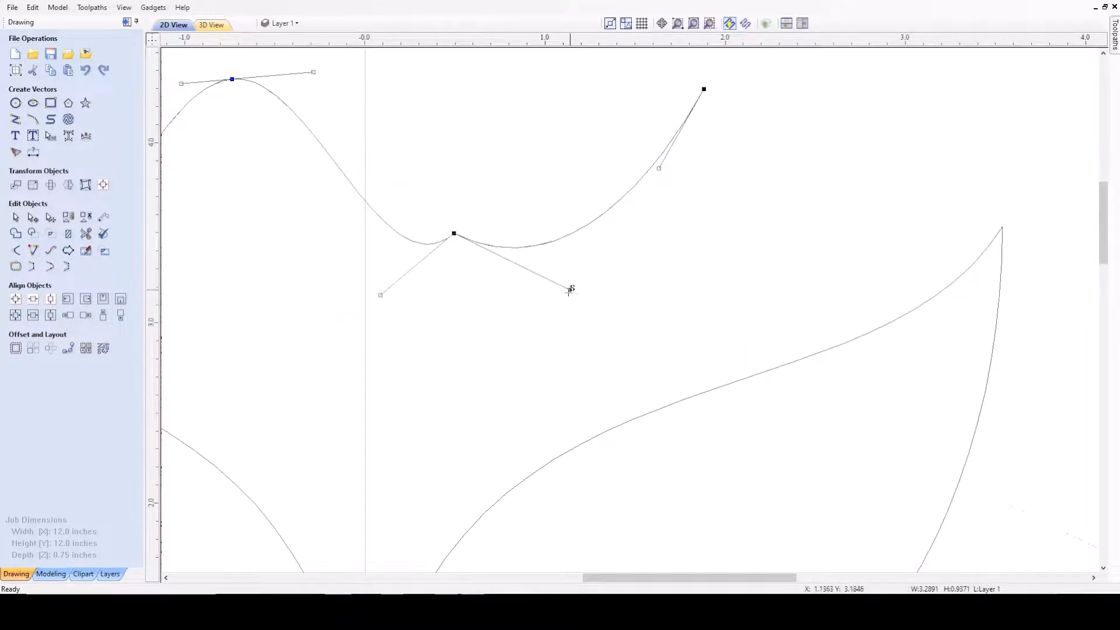
# - Pull the small curve's right-hand corner handle slightly lower and swing the end node's handle to nearly vertical
pyautogui.moveTo(570, 290); pyautogui.dragTo(564, 301)
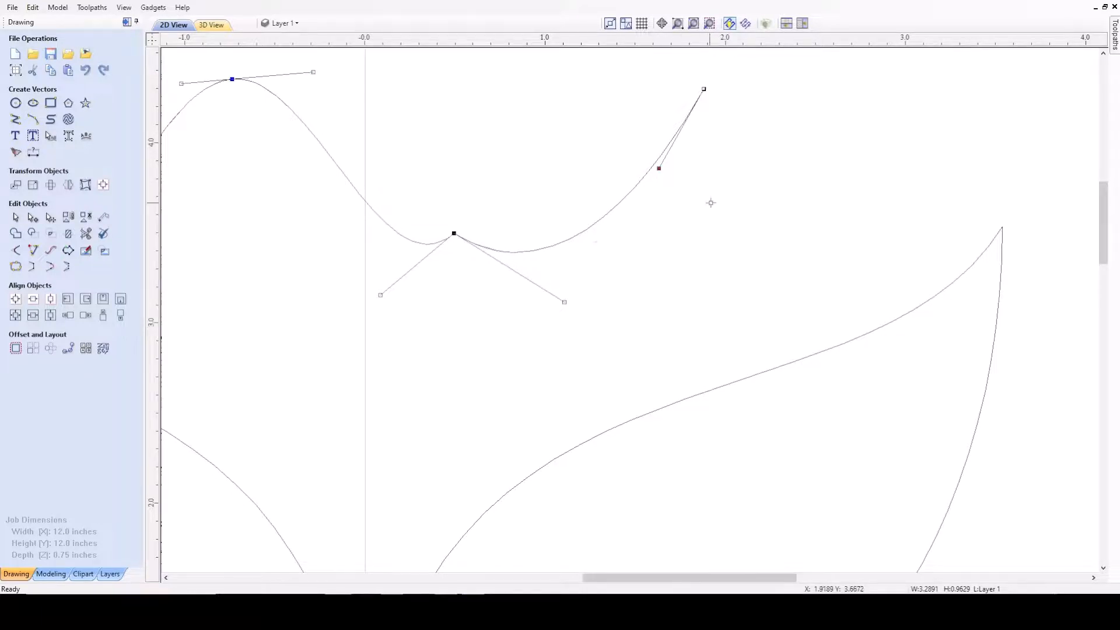
pyautogui.scroll(-2, 547, 243)
pyautogui.scroll(3, 575, 229)
# - Move the small curve's lower corner node upward and angle both its handles more steeply downward
pyautogui.click(564, 226)
pyautogui.moveTo(560, 209); pyautogui.dragTo(562, 188)
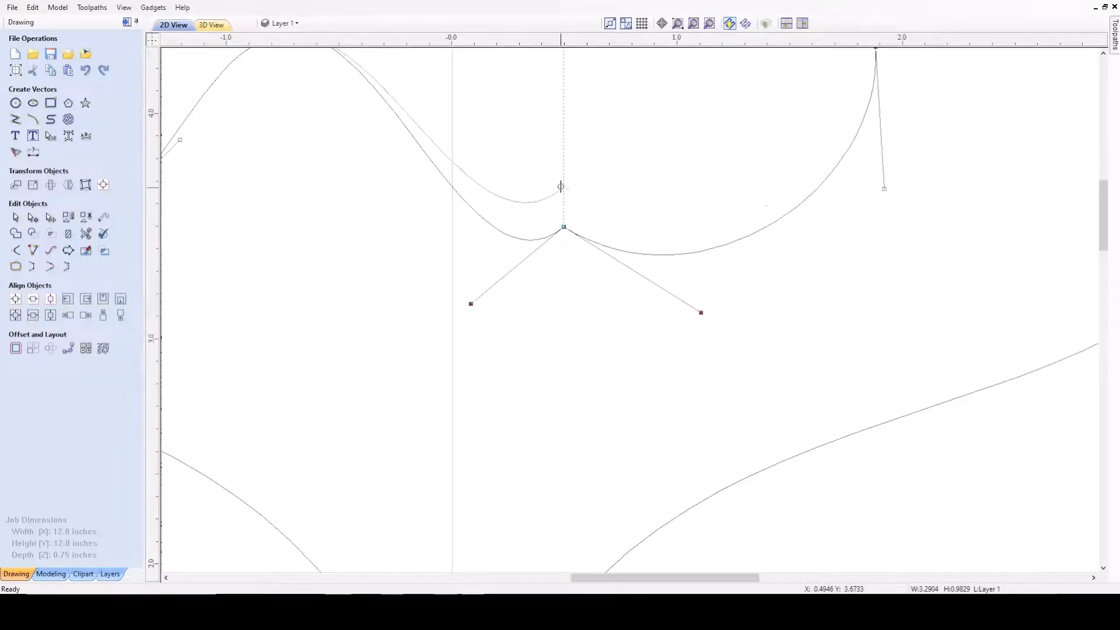
pyautogui.scroll(-1, 560, 191)
pyautogui.moveTo(489, 249); pyautogui.dragTo(489, 271)
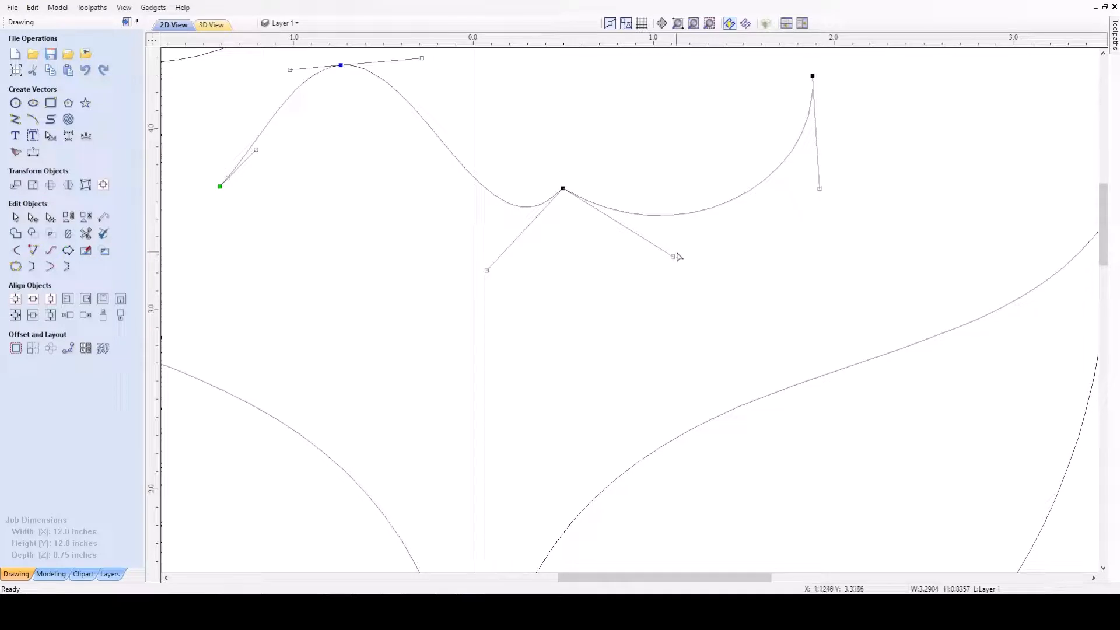
pyautogui.moveTo(676, 257); pyautogui.dragTo(666, 280)
pyautogui.scroll(-2, 478, 199)
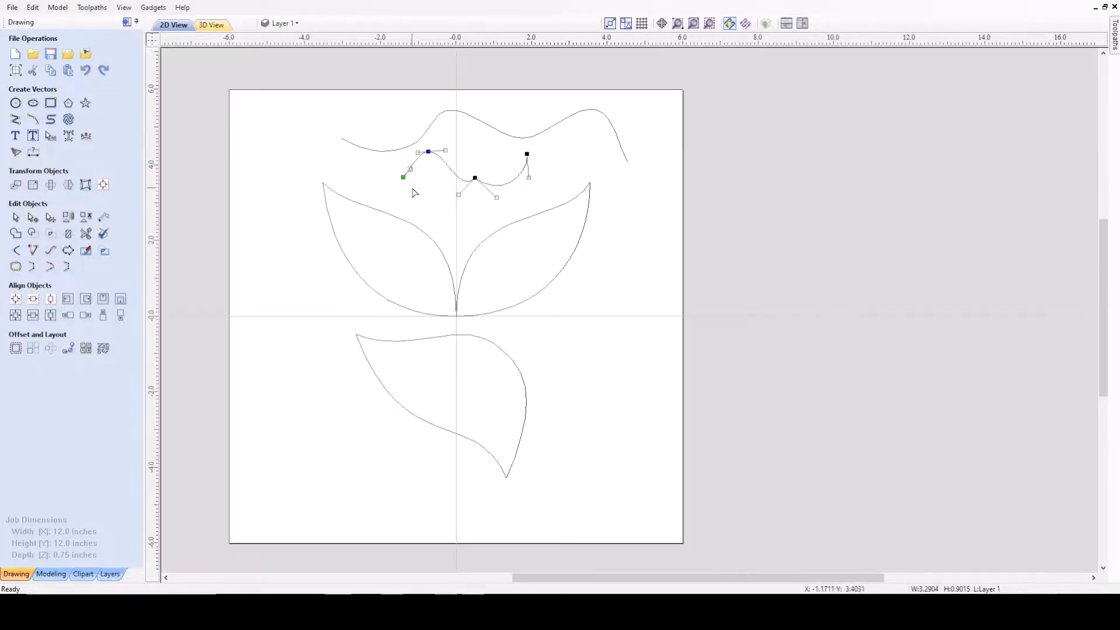
# - Shift the small curve's start node outward, steepen its handle, and level the linked handles of the upper smooth node
pyautogui.scroll(2, 460, 191)
pyautogui.scroll(2, 361, 156)
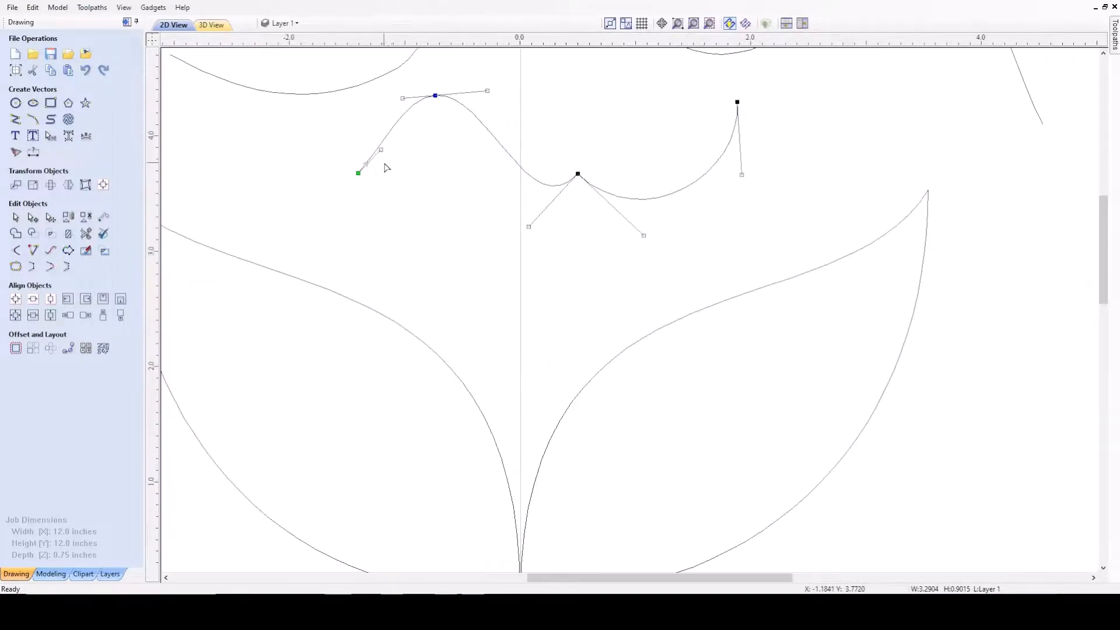
pyautogui.moveTo(381, 150); pyautogui.dragTo(350, 126)
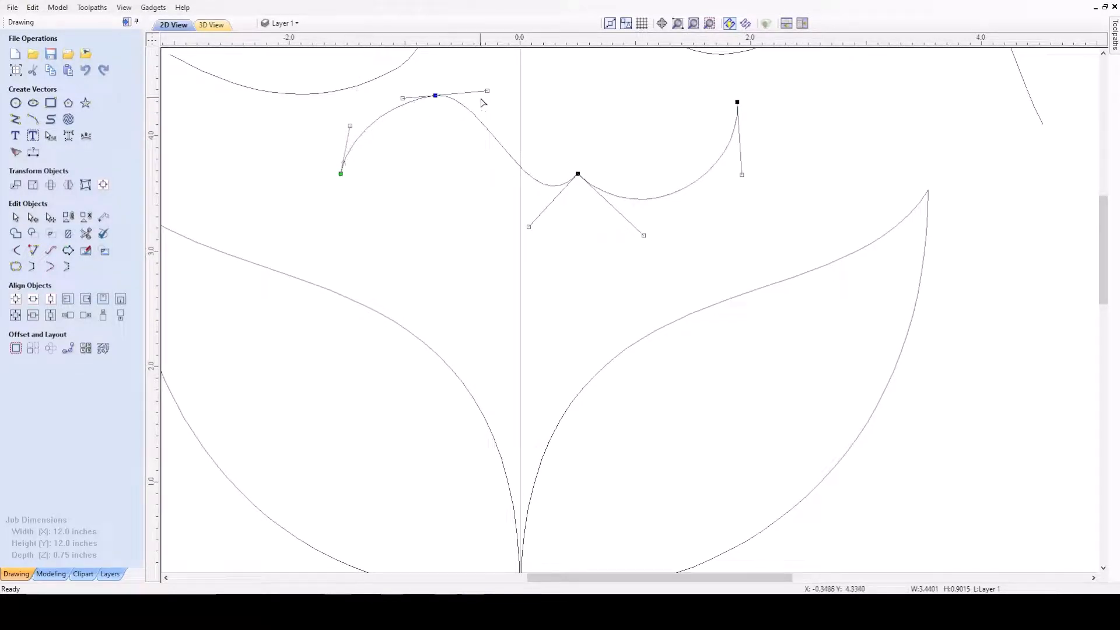
pyautogui.moveTo(487, 92); pyautogui.dragTo(488, 95)
pyautogui.scroll(-2, 486, 111)
pyautogui.scroll(3, 574, 152)
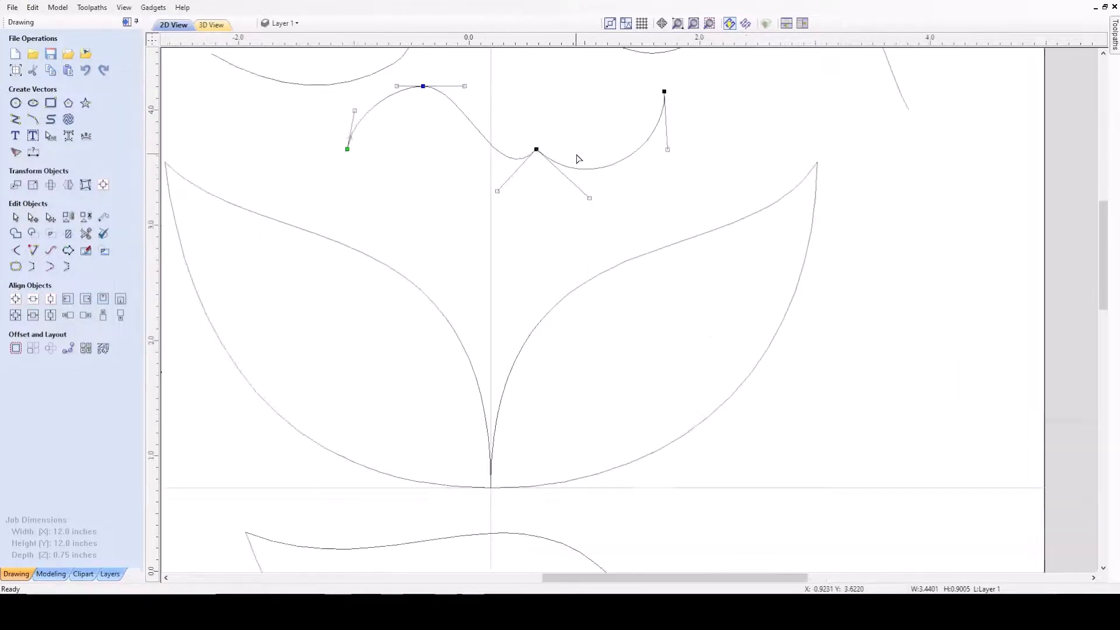
pyautogui.scroll(-5, 522, 151)
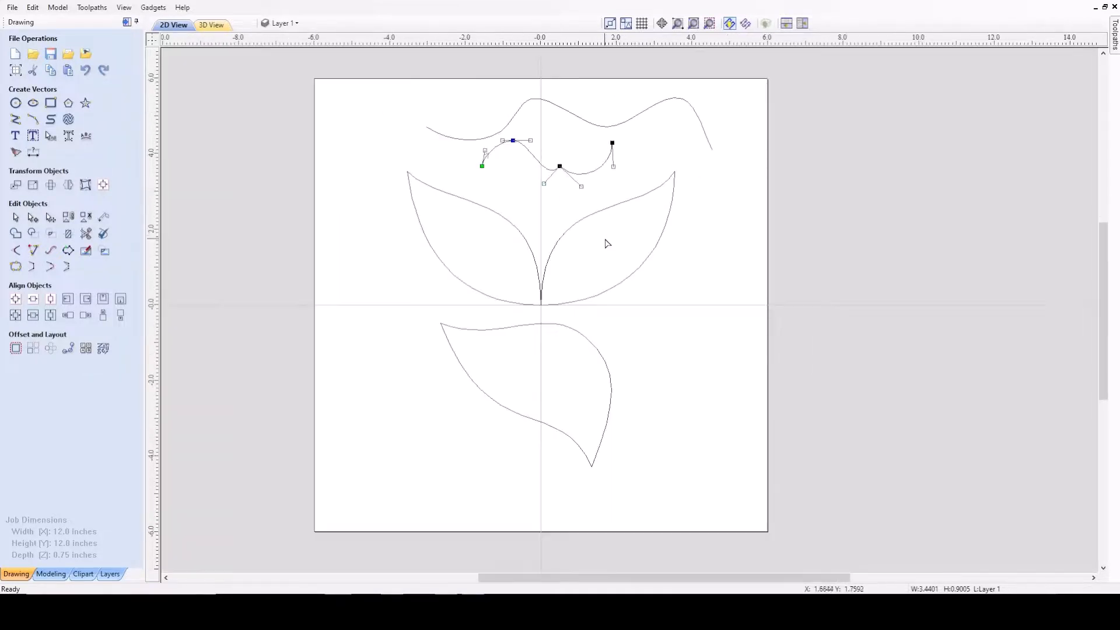
# - Lengthen the upper smooth node's right handle while keeping it level, and adjust the start node's handle to a slight inward tilt
pyautogui.scroll(4, 530, 140)
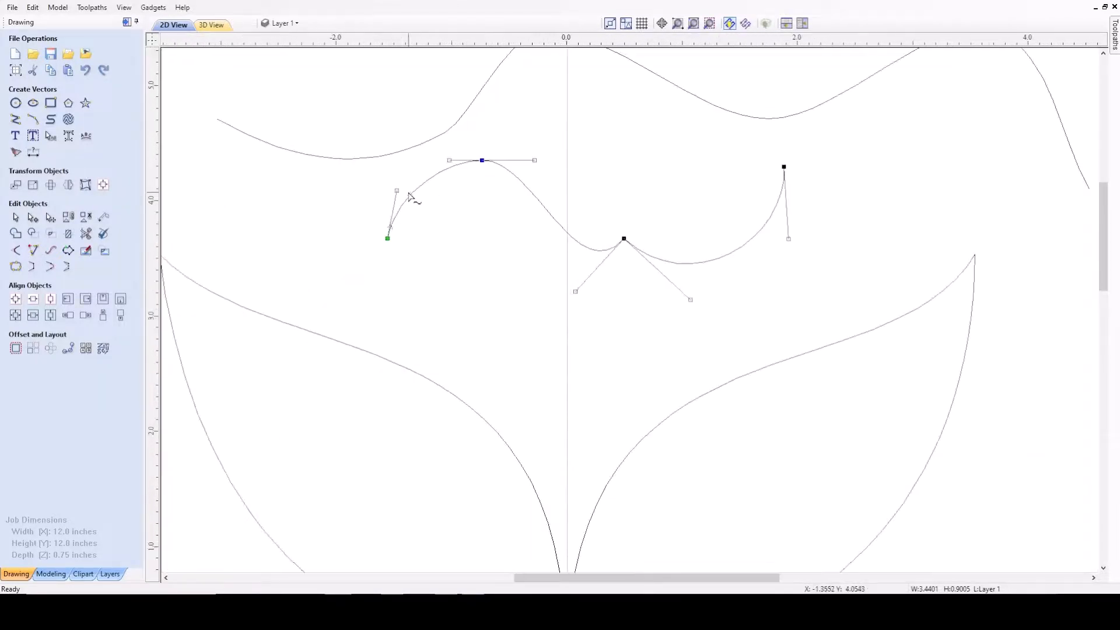
pyautogui.moveTo(392, 185); pyautogui.dragTo(390, 180)
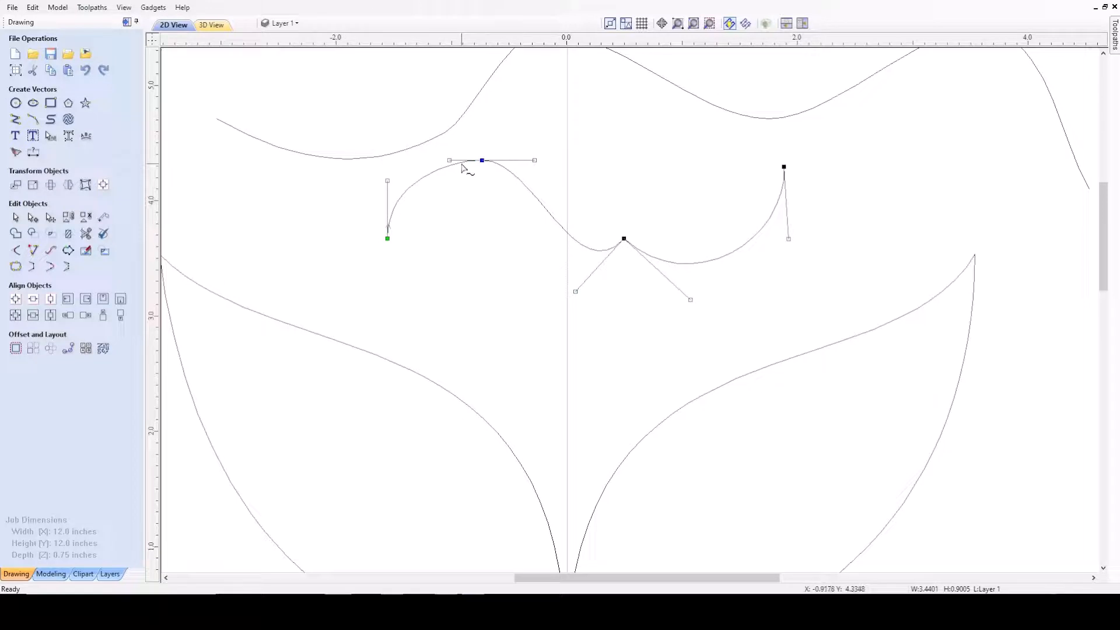
pyautogui.moveTo(451, 158); pyautogui.dragTo(453, 156)
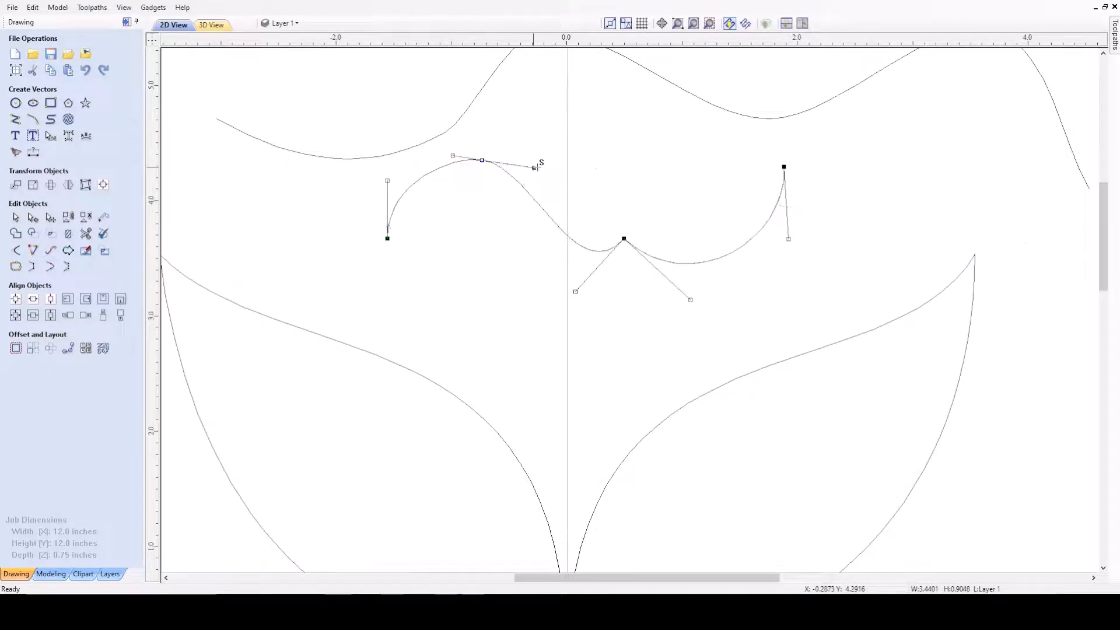
pyautogui.moveTo(535, 168); pyautogui.dragTo(558, 160)
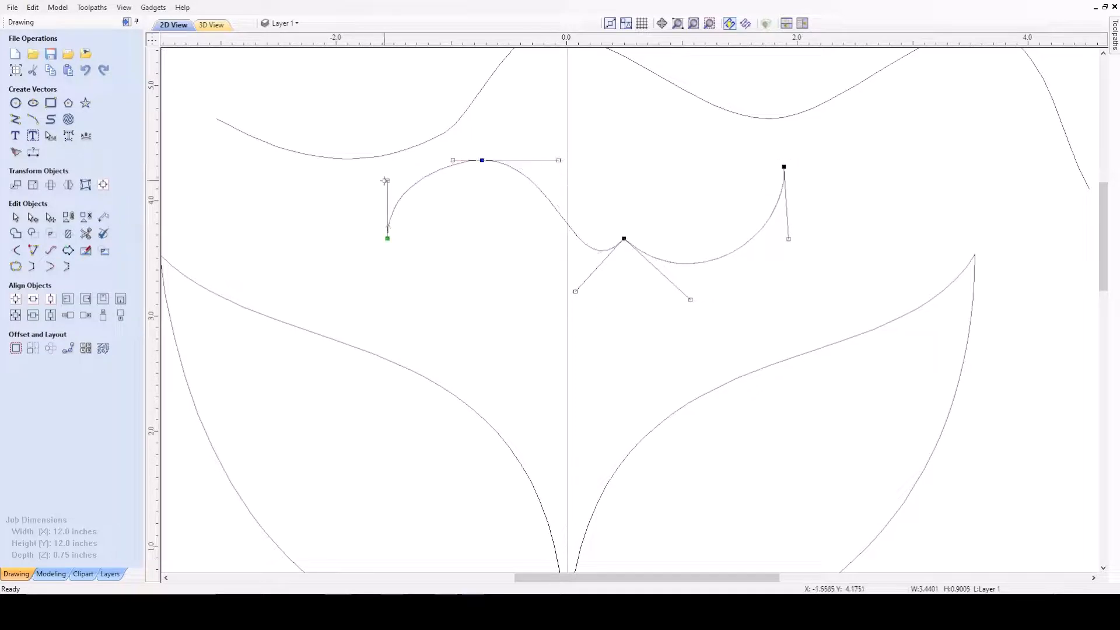
pyautogui.moveTo(385, 181); pyautogui.dragTo(395, 197)
pyautogui.scroll(-2, 414, 239)
pyautogui.scroll(3, 390, 241)
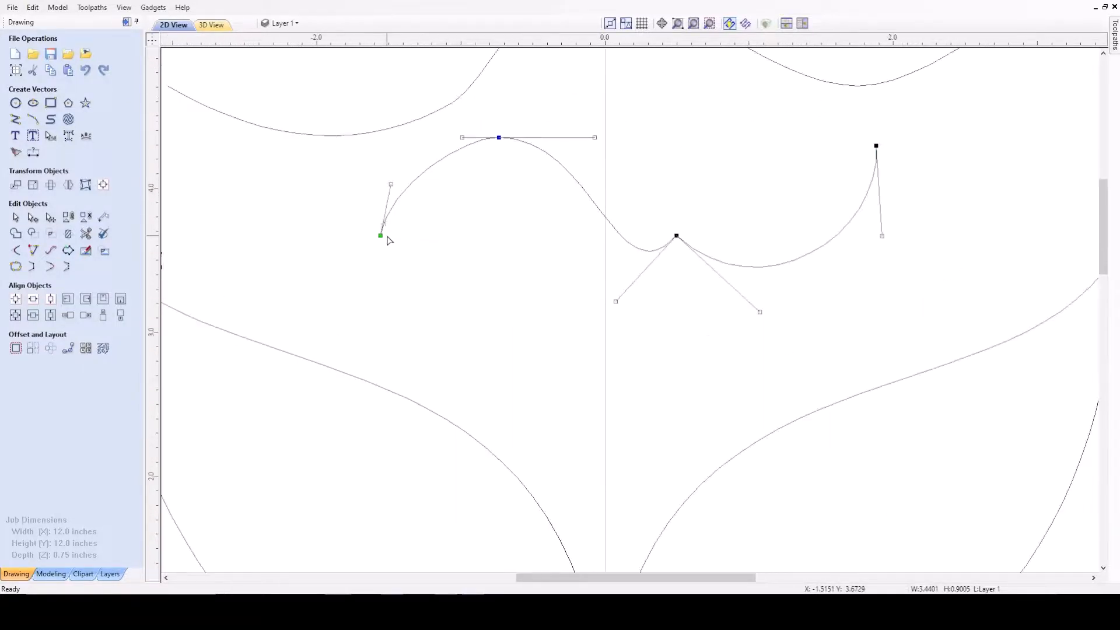
# - Move the small curve's start node slightly inward, set its handle upright, and finish editing the curve's nodes
pyautogui.moveTo(381, 236); pyautogui.dragTo(395, 238)
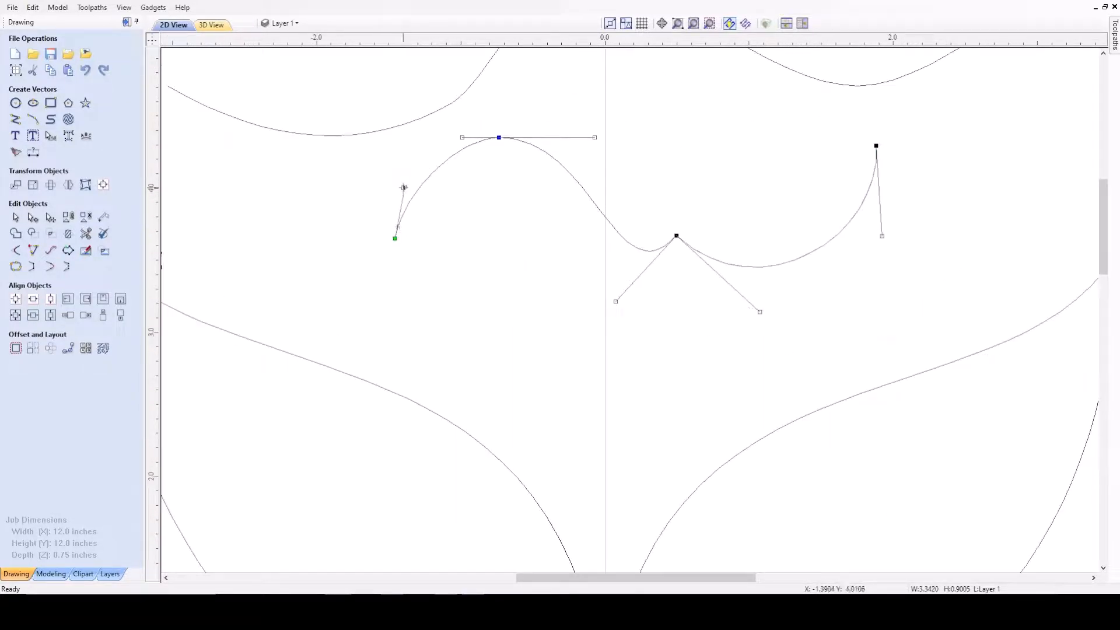
pyautogui.moveTo(403, 187); pyautogui.dragTo(395, 176)
pyautogui.scroll(-2, 399, 193)
pyautogui.click(460, 228)
pyautogui.scroll(-2, 423, 211)
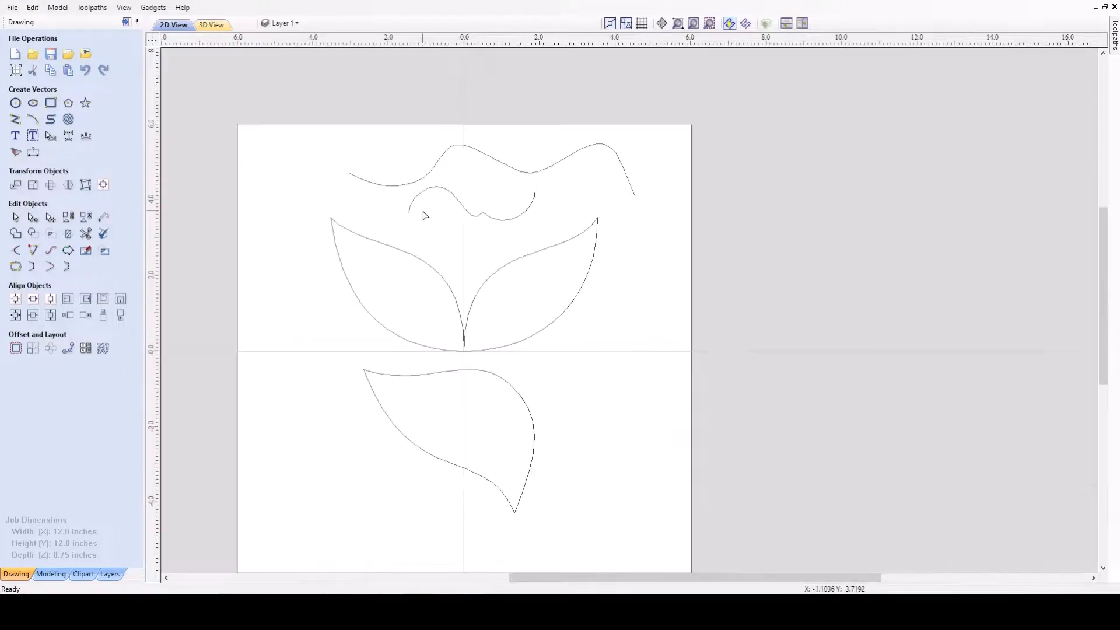
pyautogui.scroll(-2, 424, 216)
pyautogui.scroll(3, 589, 233)
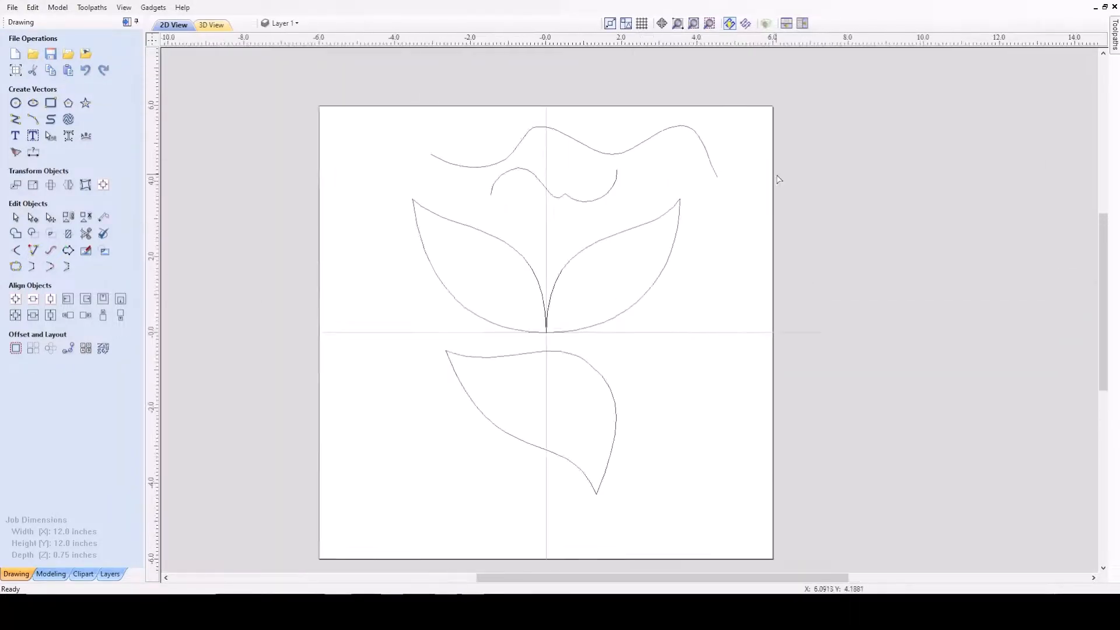
pyautogui.scroll(-1, 574, 227)
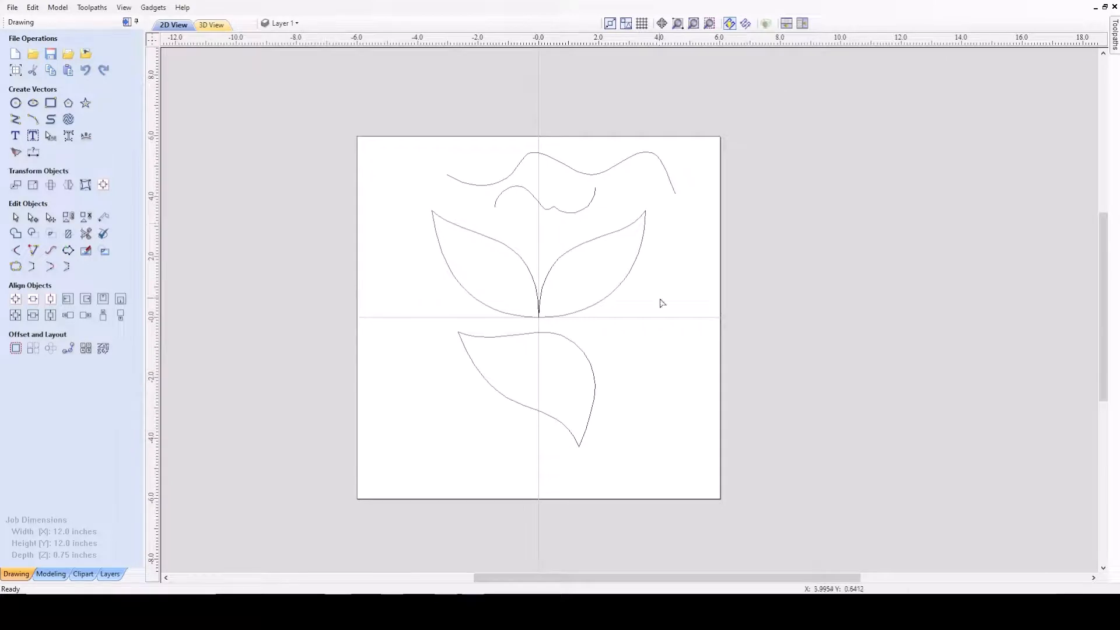
pyautogui.scroll(3, 660, 299)
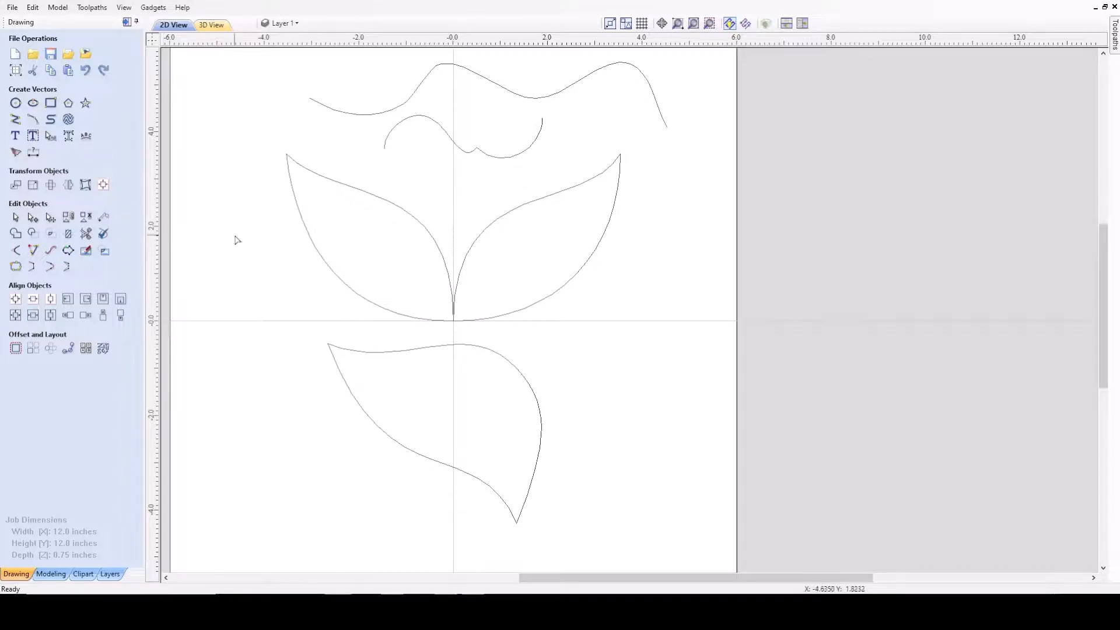
pyautogui.scroll(-2, 395, 288)
pyautogui.scroll(2, 576, 237)
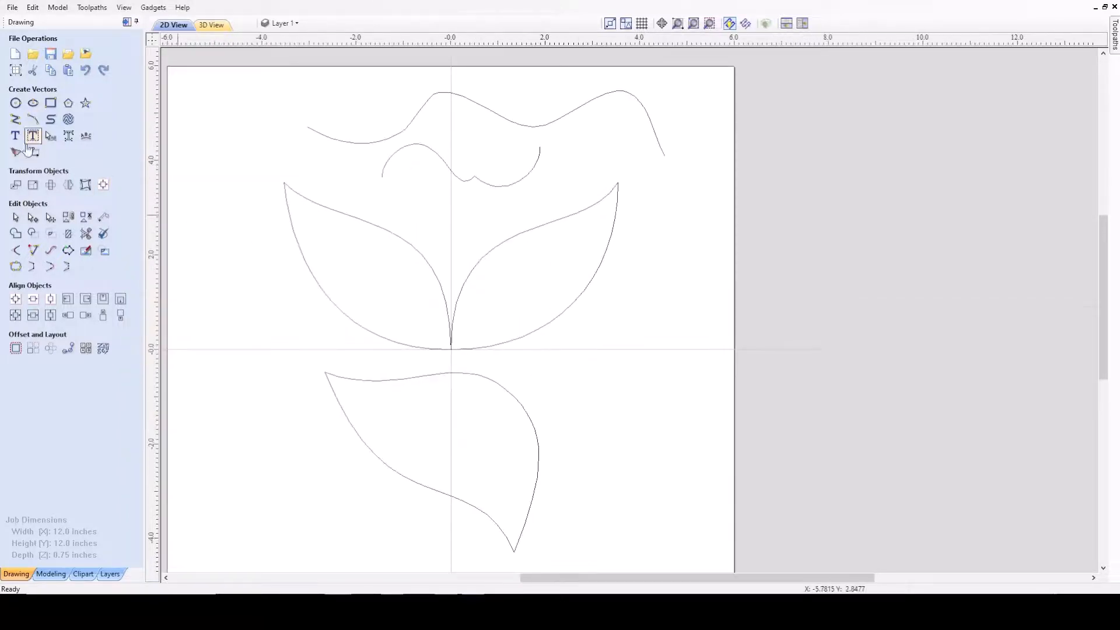
pyautogui.scroll(-2, 298, 207)
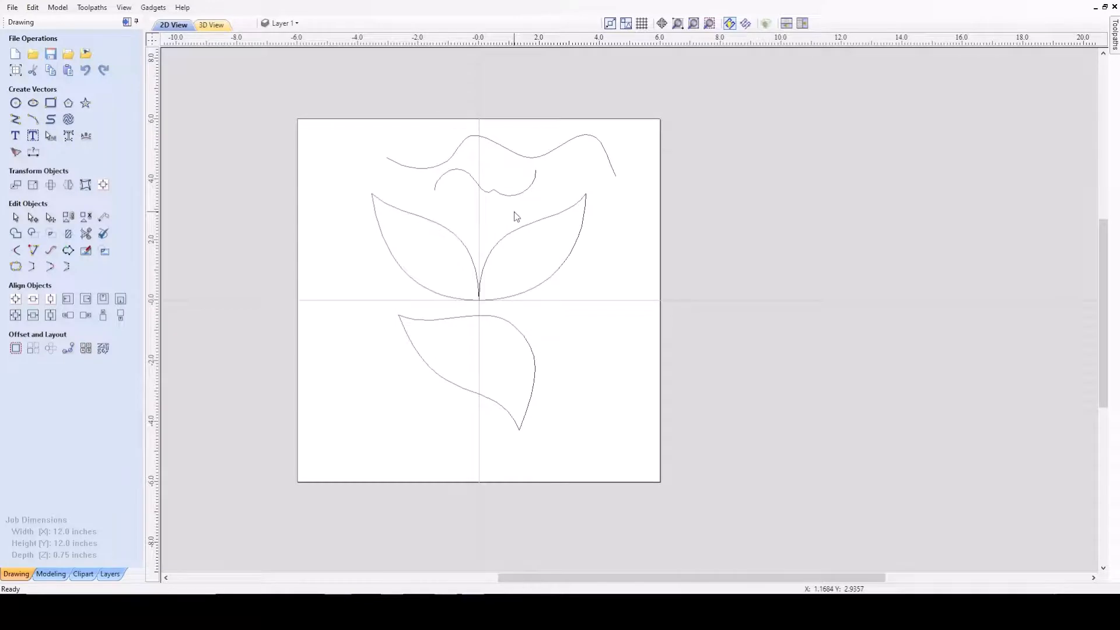
# - Delete the two wavy curves above the leaf pair and the single leaf below it
pyautogui.click(462, 139)
pyautogui.press('Delete')
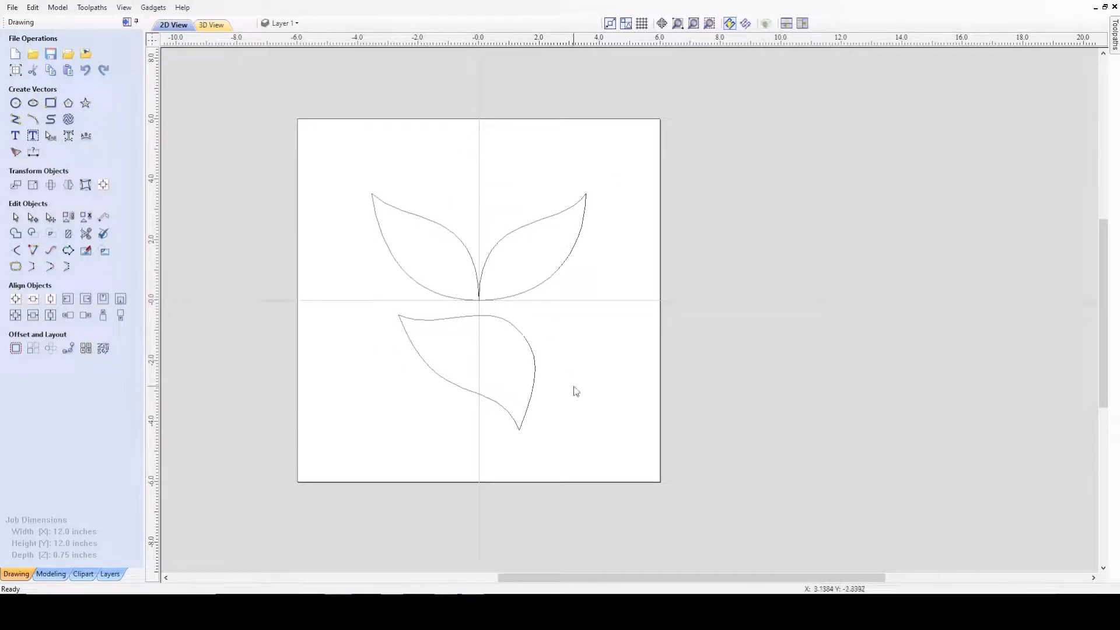
pyautogui.moveTo(579, 414); pyautogui.dragTo(378, 345)
pyautogui.scroll(2, 517, 247)
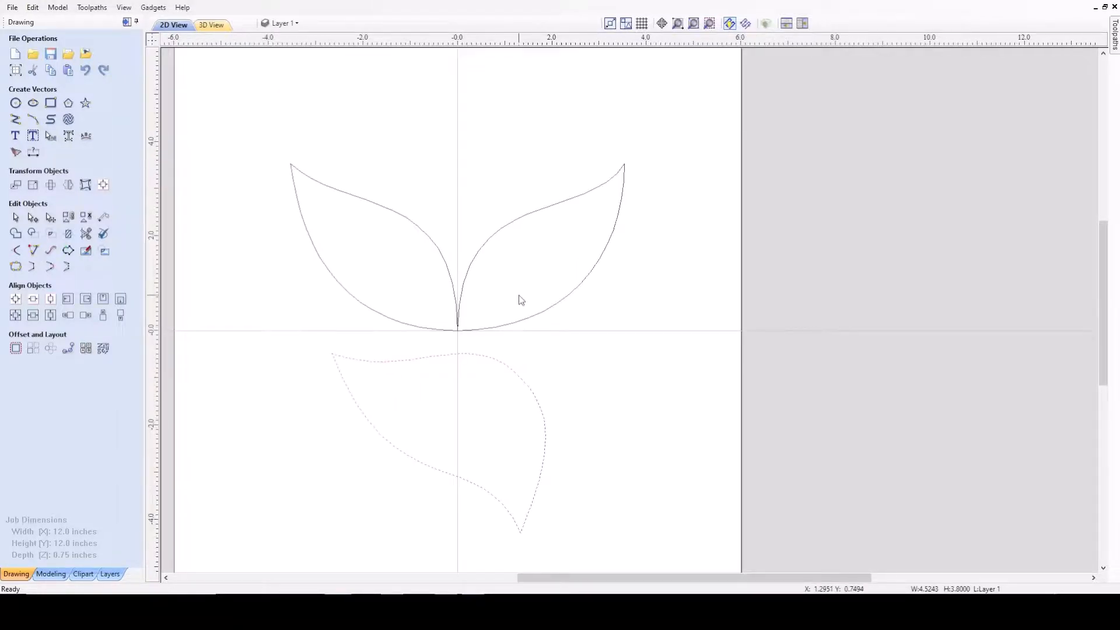
pyautogui.press('Delete')
pyautogui.scroll(-2, 520, 298)
pyautogui.scroll(2, 677, 275)
pyautogui.scroll(-3, 715, 260)
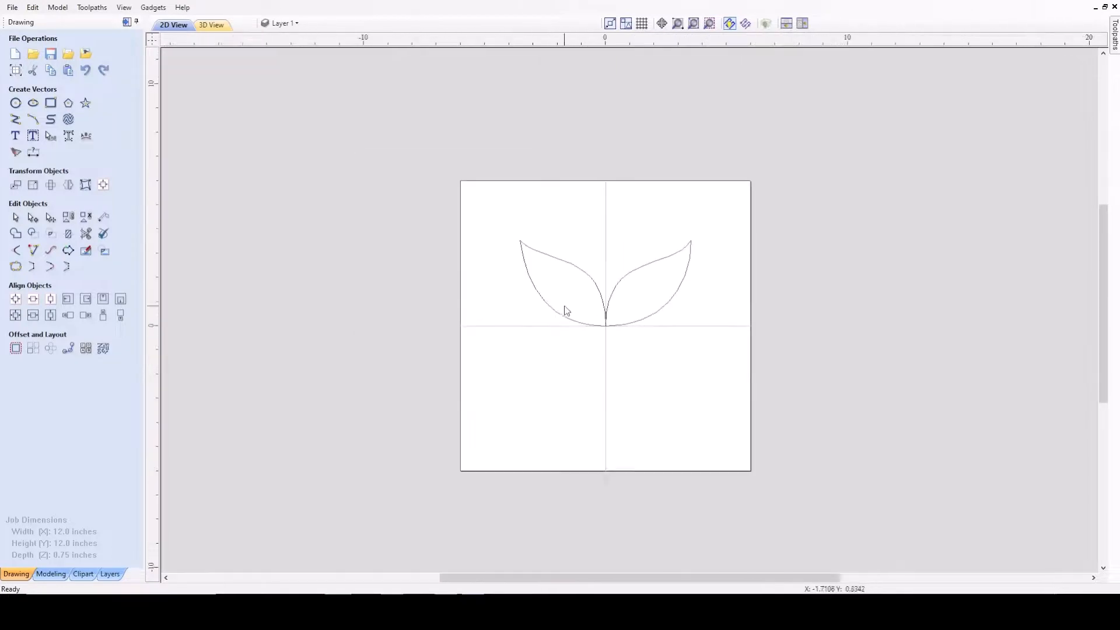
pyautogui.scroll(1, 709, 220)
pyautogui.scroll(1, 641, 225)
pyautogui.scroll(1, 670, 272)
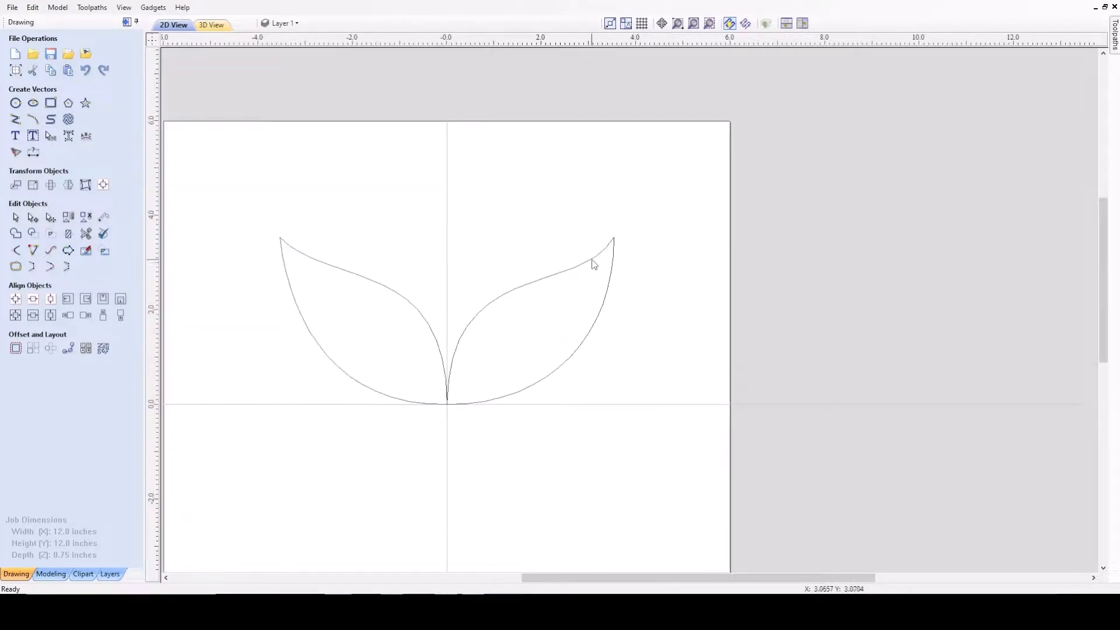
# - Select all vectors of the two mirrored leaves and nudge them down about 1.25 inches, closer to the sheet's center
pyautogui.scroll(-1, 595, 268)
pyautogui.moveTo(602, 358); pyautogui.dragTo(408, 267)
pyautogui.scroll(-2, 408, 267)
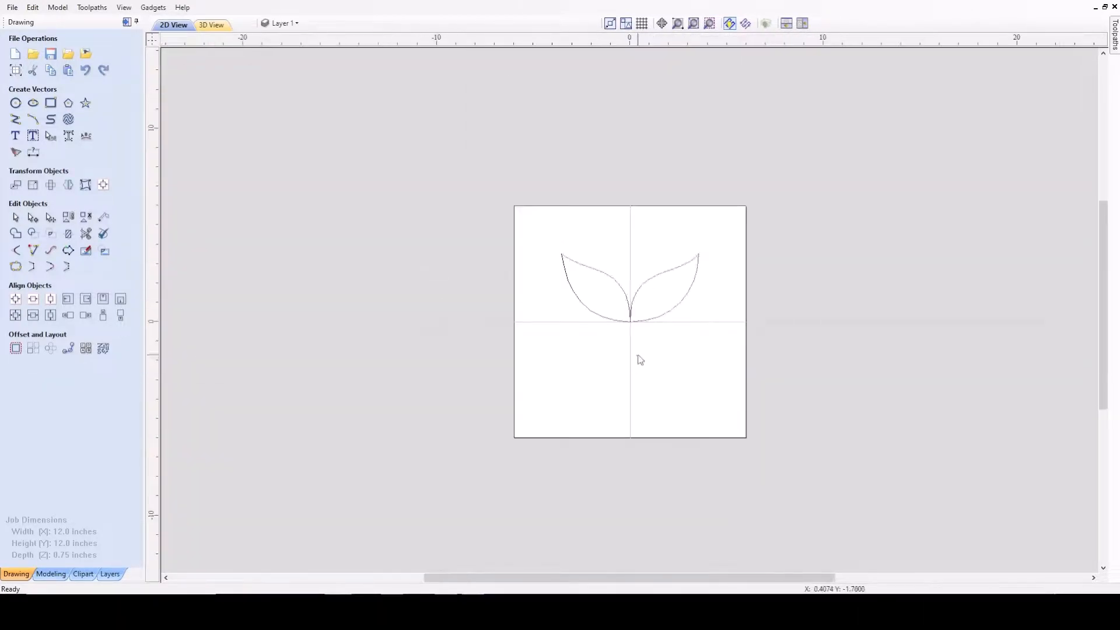
pyautogui.moveTo(703, 339); pyautogui.dragTo(550, 245)
pyautogui.scroll(2, 670, 305)
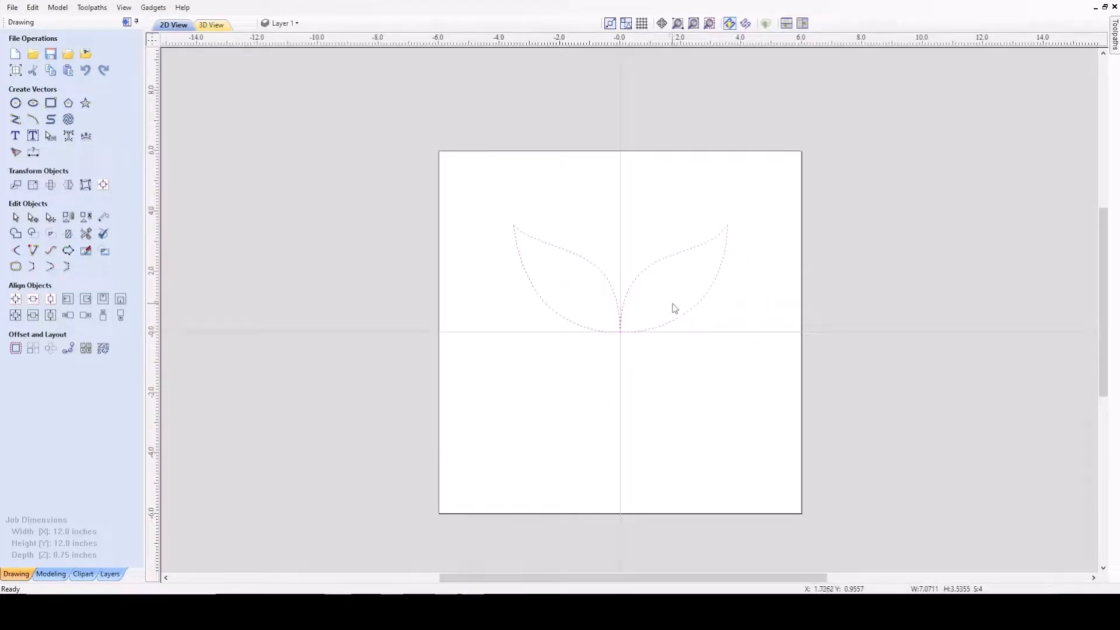
pyautogui.press('Down')
pyautogui.press('Down')
pyautogui.press('Down')
pyautogui.press('Down')
pyautogui.press('Down')
pyautogui.scroll(-2, 733, 294)
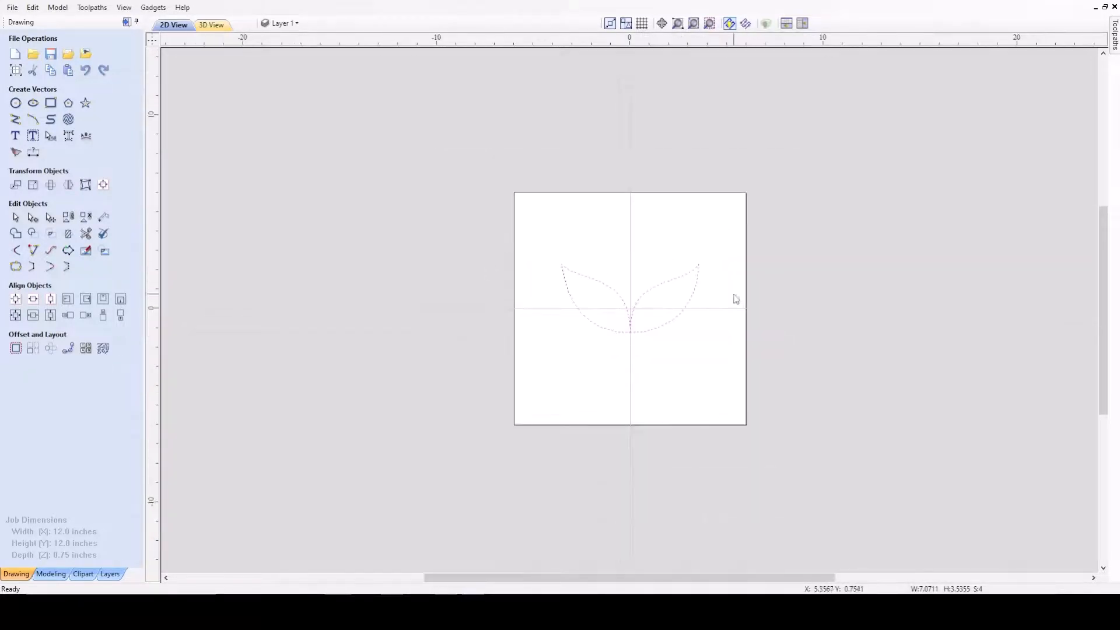
pyautogui.scroll(2, 736, 296)
pyautogui.scroll(-1, 737, 295)
pyautogui.scroll(2, 745, 245)
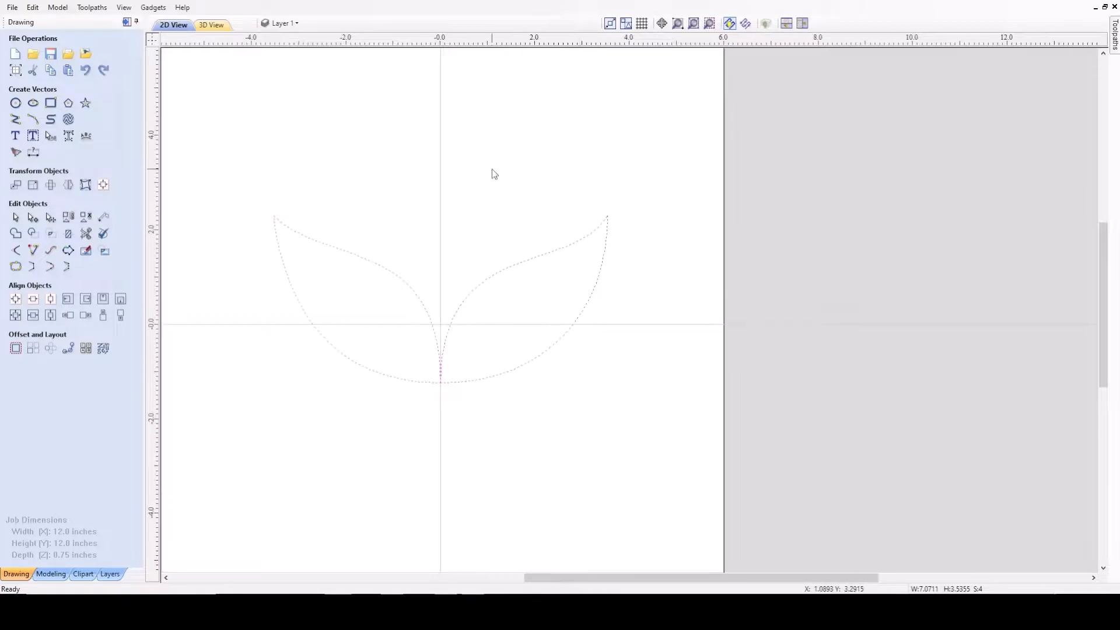
pyautogui.click(493, 174)
pyautogui.scroll(-2, 422, 227)
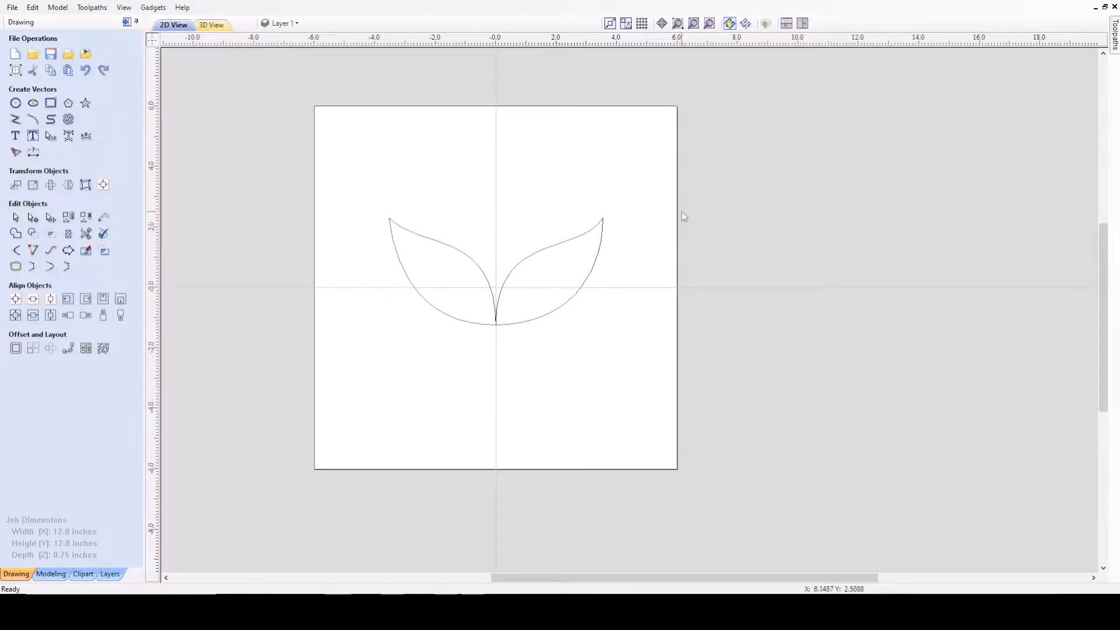
pyautogui.scroll(1, 695, 205)
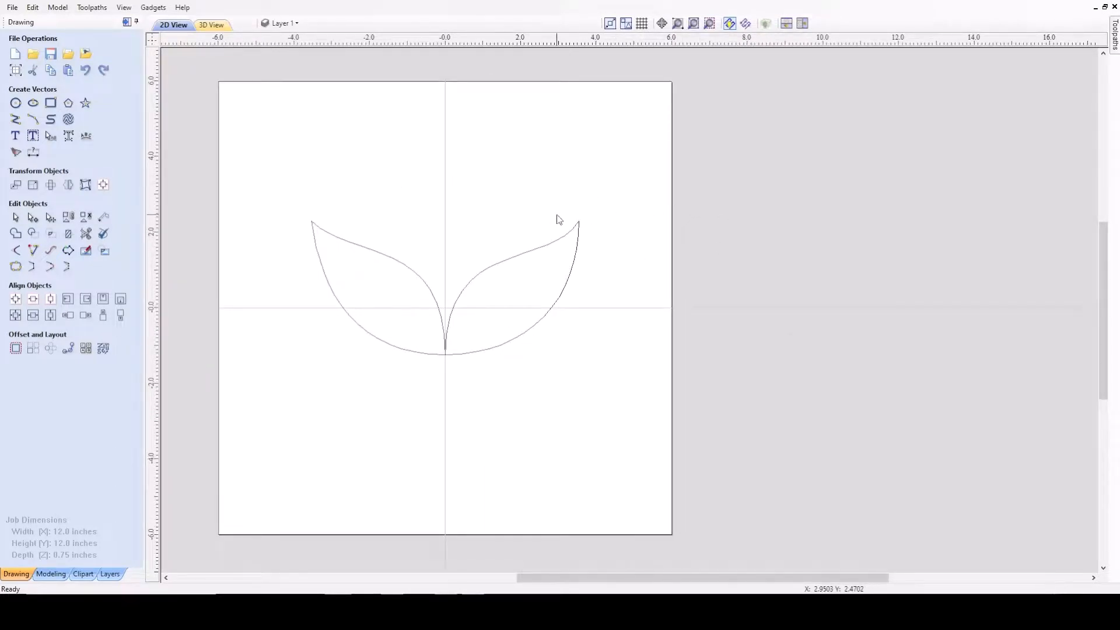
pyautogui.scroll(3, 557, 219)
pyautogui.click(563, 236)
pyautogui.scroll(-3, 569, 259)
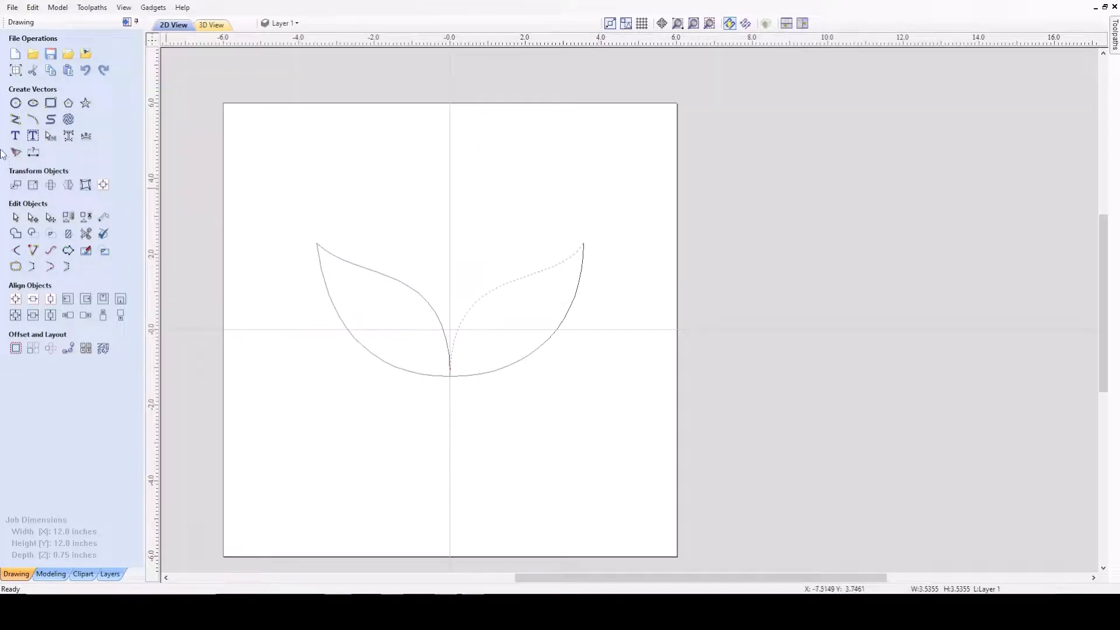
# - Draw a shallow downward-bowing three-point arc about 1.35 inches wide above the left leaf
pyautogui.click(32, 119)
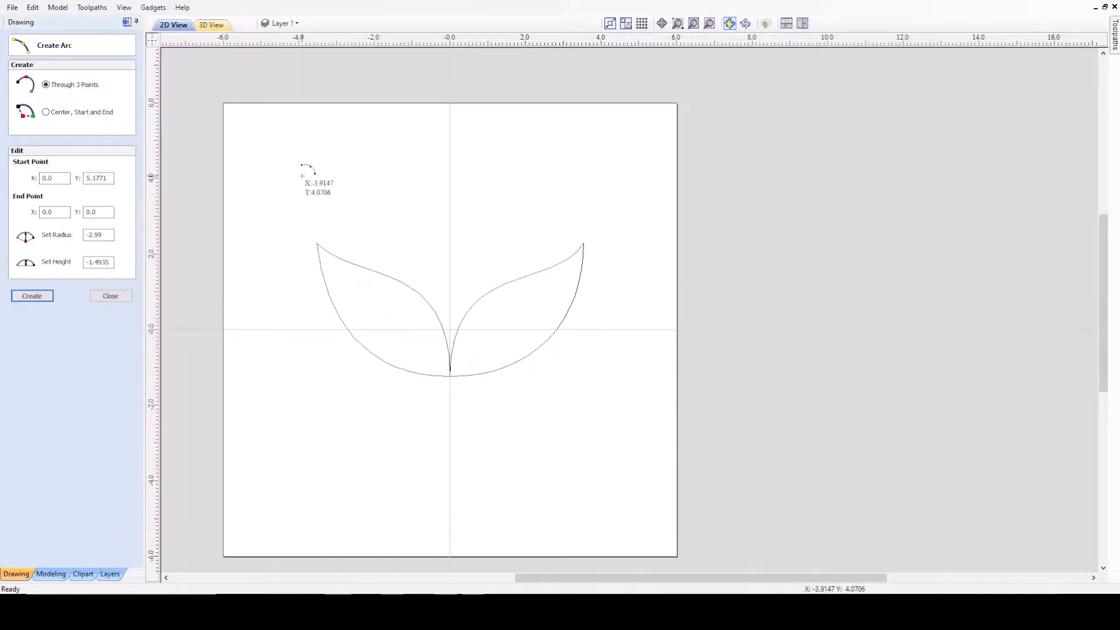
pyautogui.scroll(1, 304, 179)
pyautogui.click(285, 146)
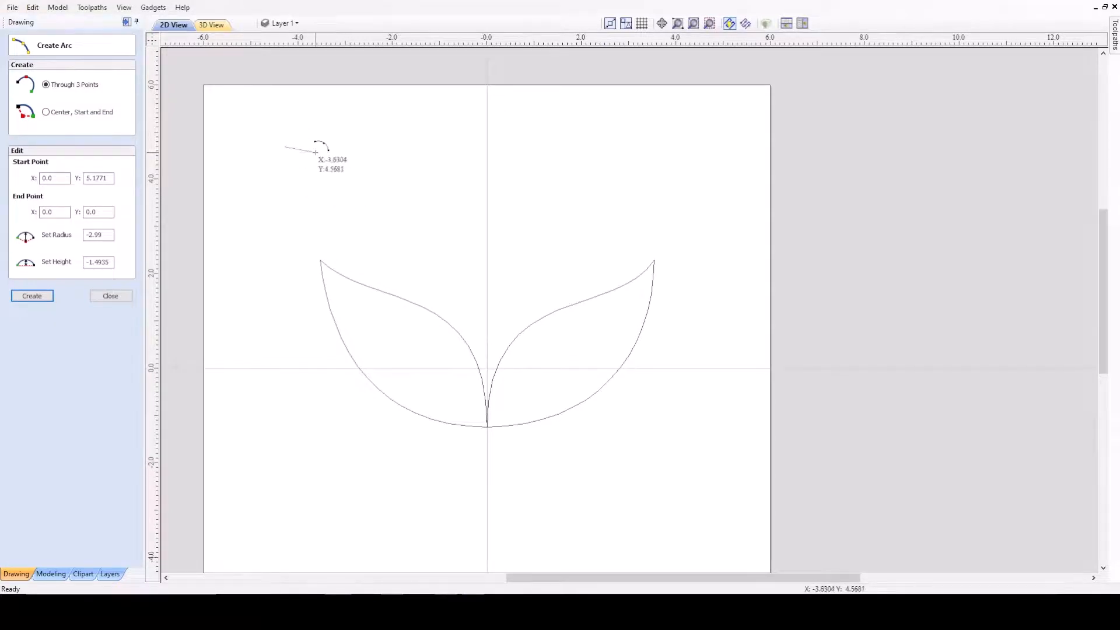
pyautogui.click(349, 146)
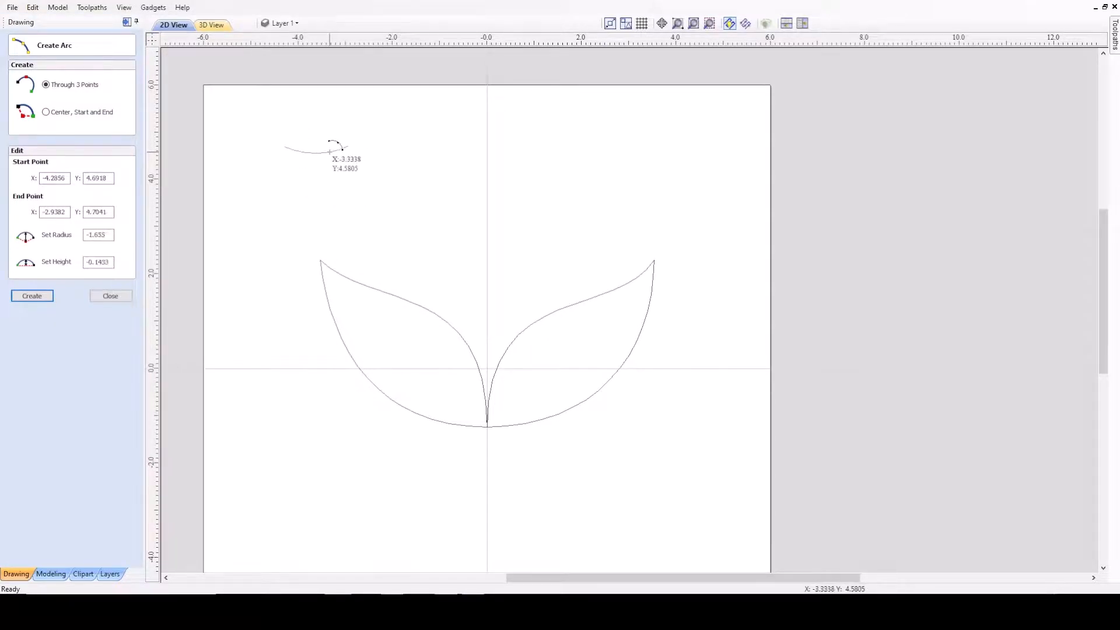
pyautogui.scroll(2, 321, 157)
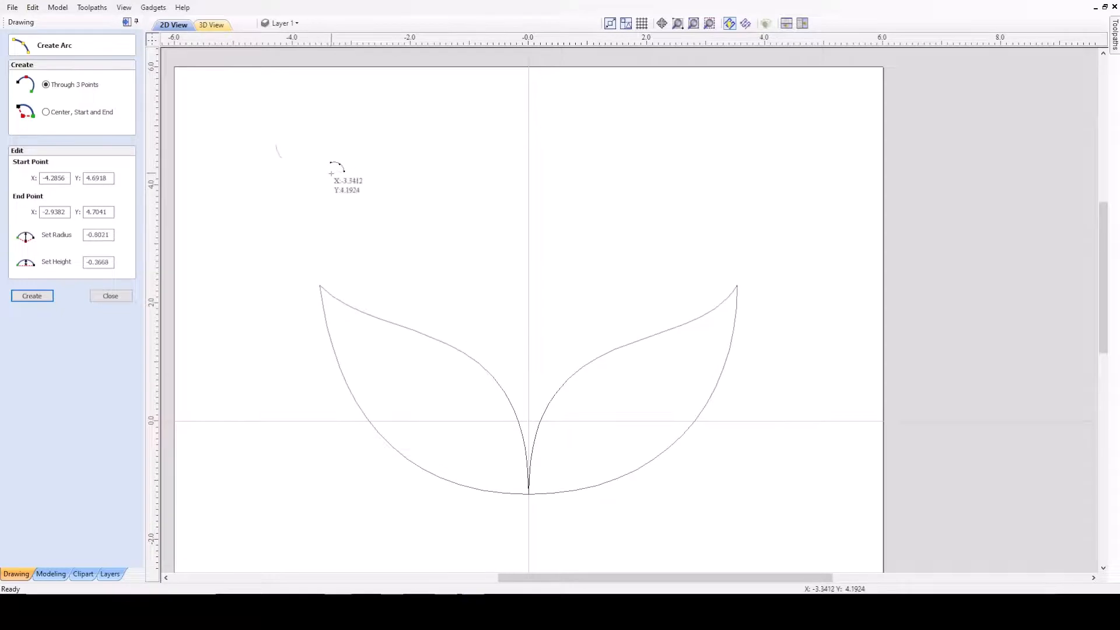
pyautogui.scroll(2, 308, 168)
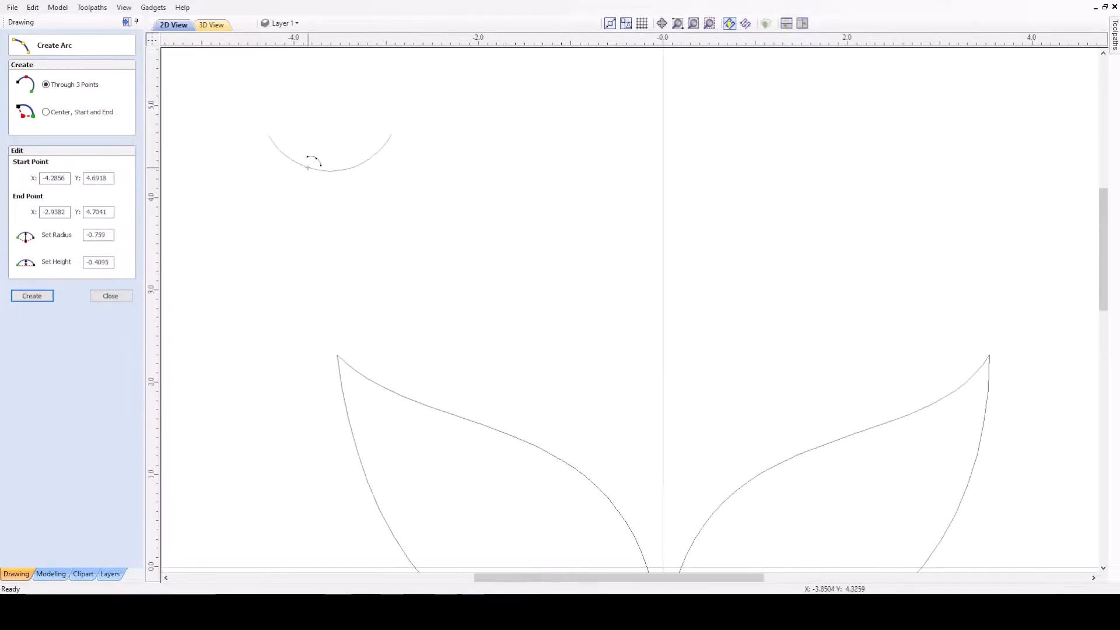
pyautogui.click(333, 146)
pyautogui.press('Escape')
pyautogui.scroll(-1, 333, 164)
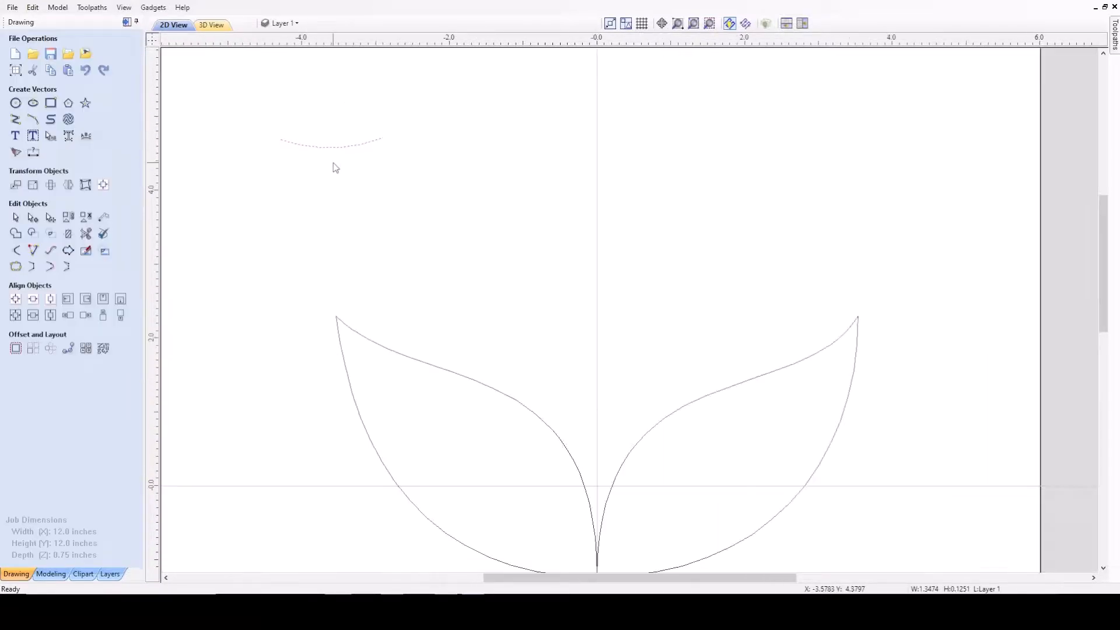
pyautogui.click(33, 119)
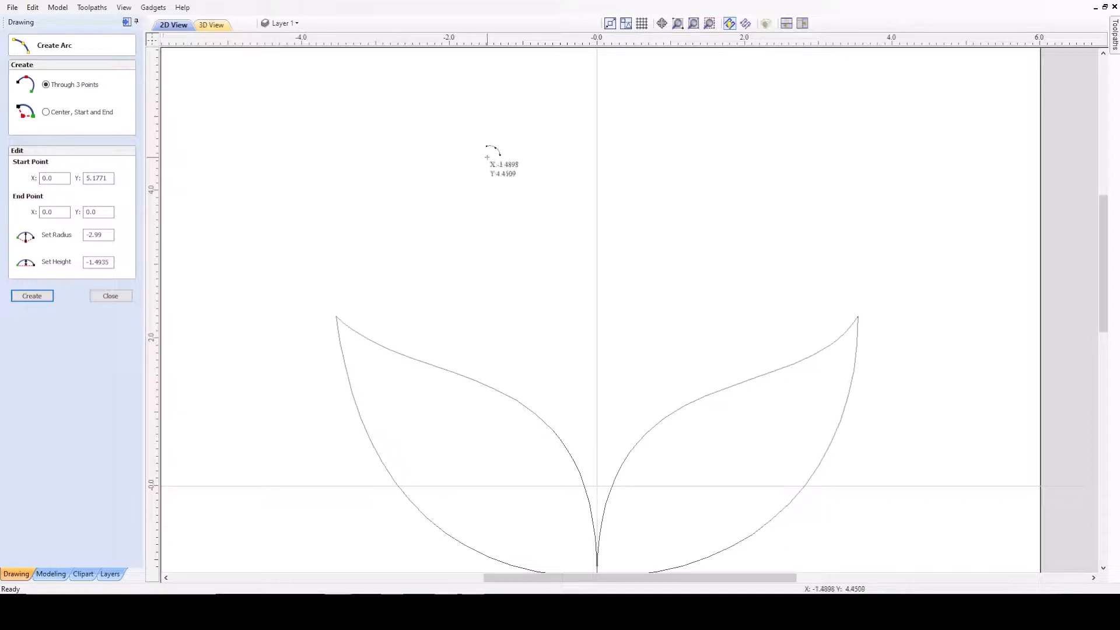
pyautogui.scroll(-2, 492, 155)
pyautogui.scroll(2, 424, 146)
pyautogui.scroll(-2, 493, 145)
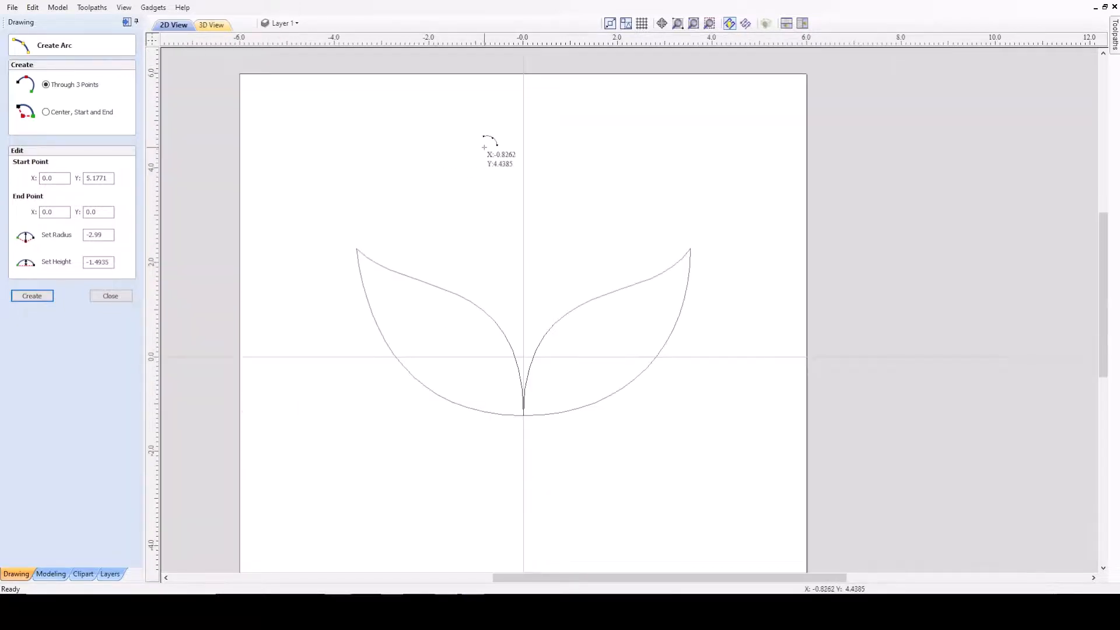
pyautogui.scroll(1, 375, 142)
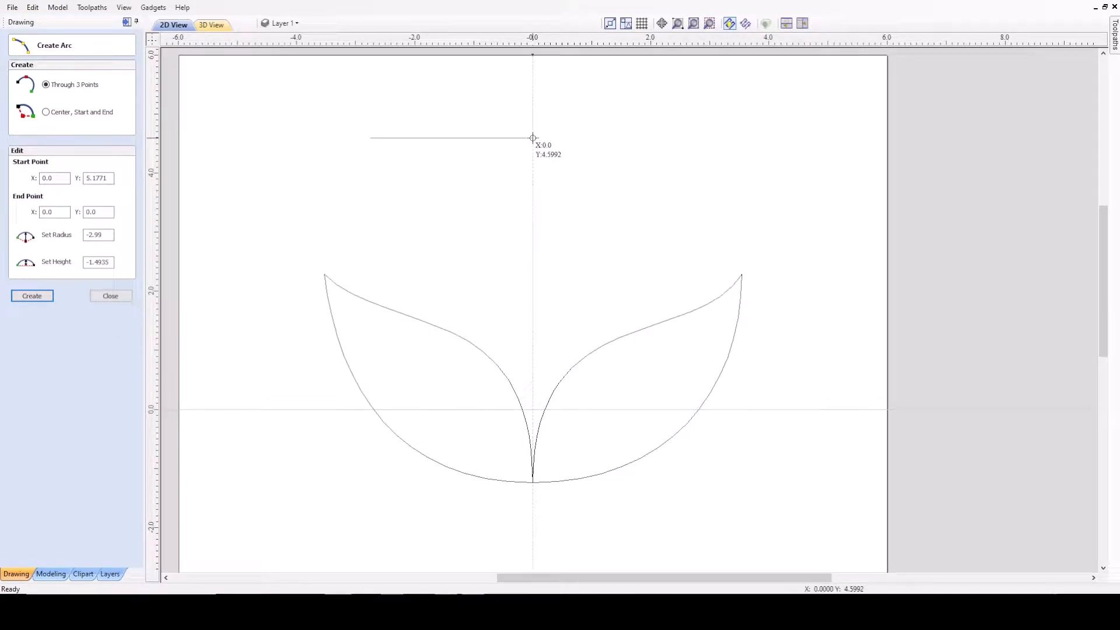
pyautogui.press('Escape')
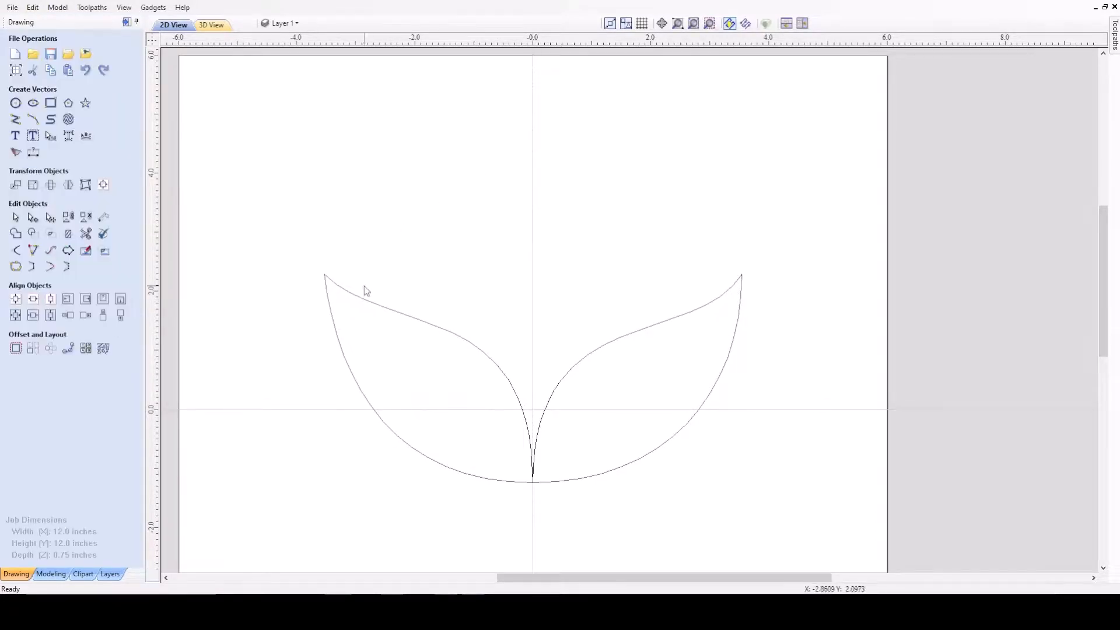
# - Draw a three-point arc between the two outer leaf tips, rising about 2.17 inches on the vertical center line
pyautogui.press('space')
pyautogui.click(324, 274)
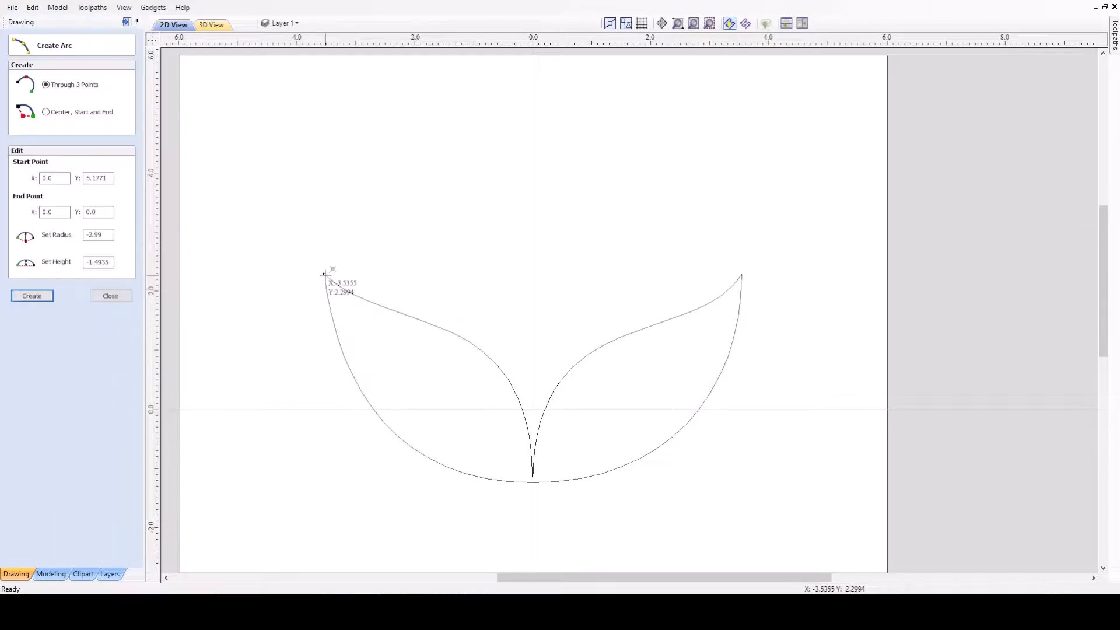
pyautogui.click(741, 274)
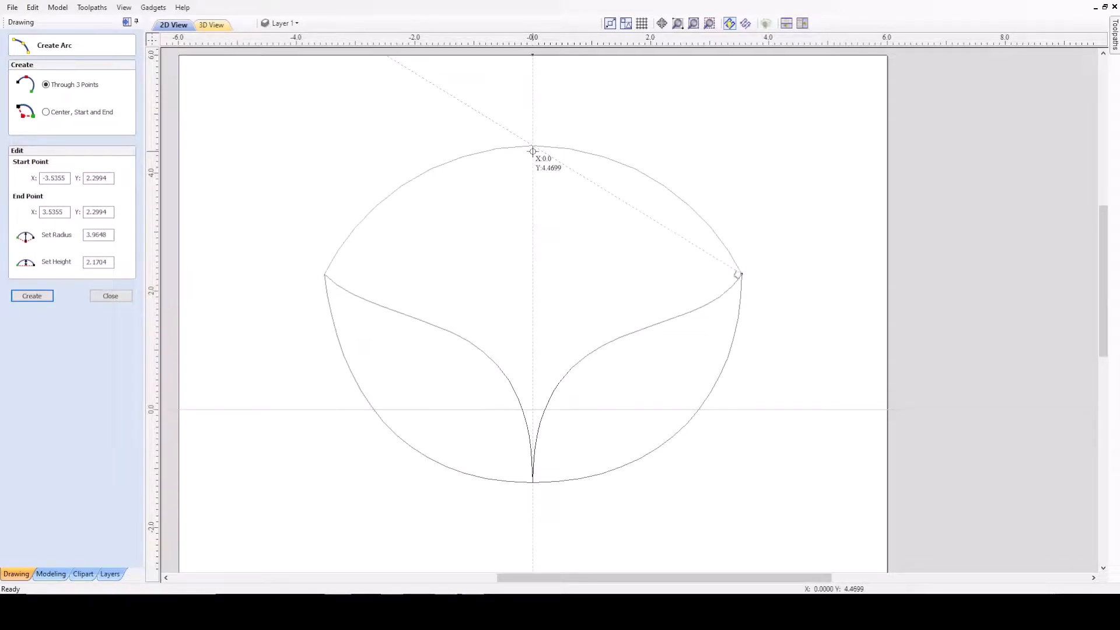
pyautogui.click(533, 145)
pyautogui.scroll(-1, 529, 202)
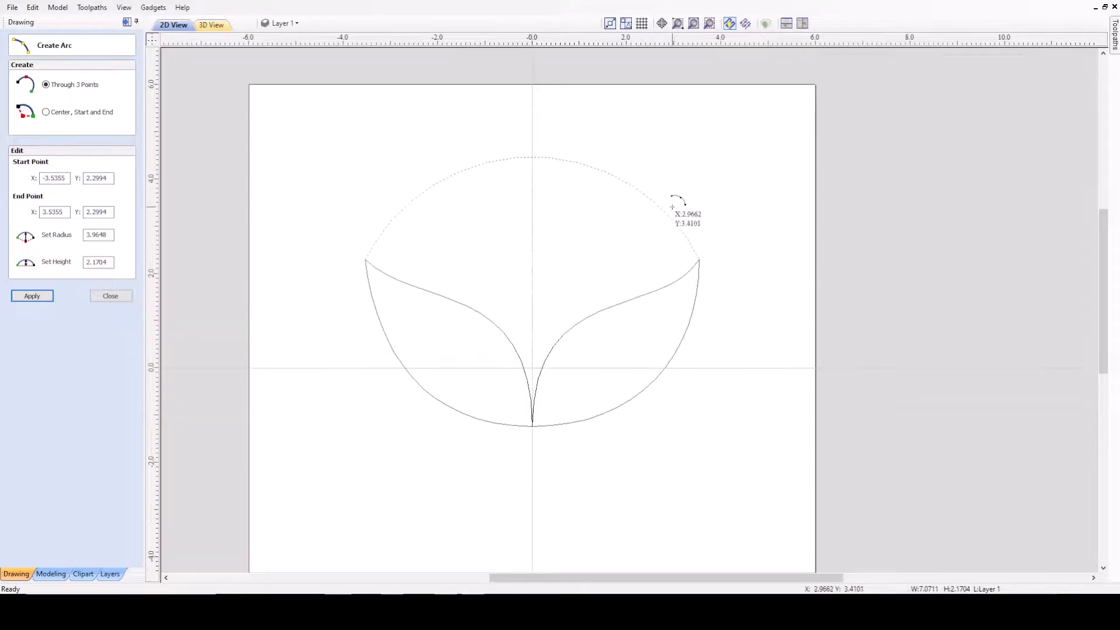
pyautogui.scroll(1, 491, 173)
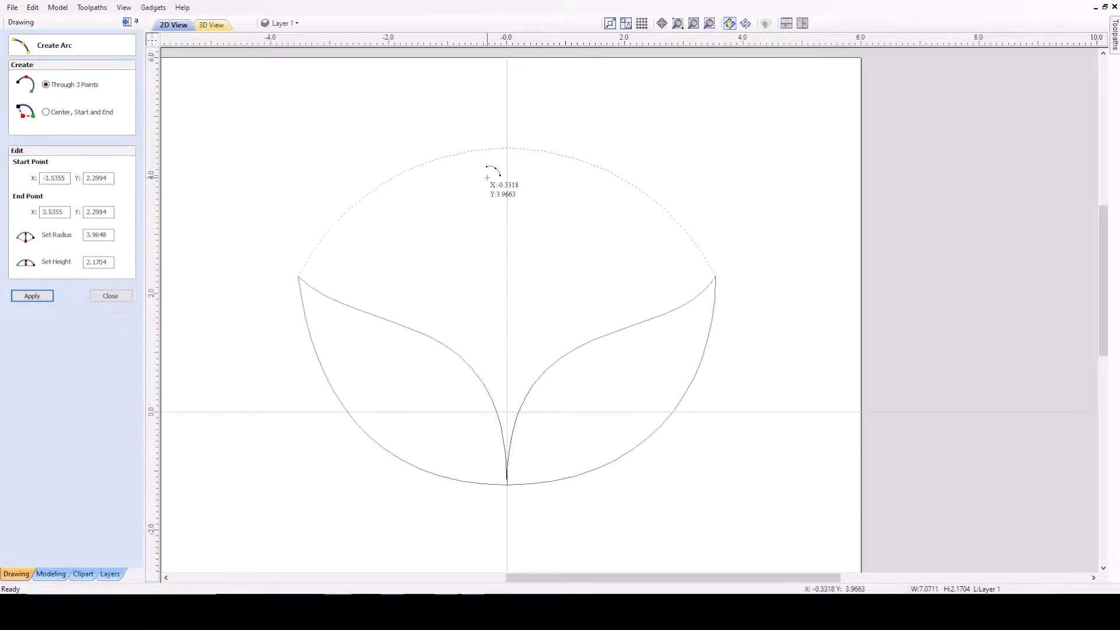
pyautogui.press('Escape')
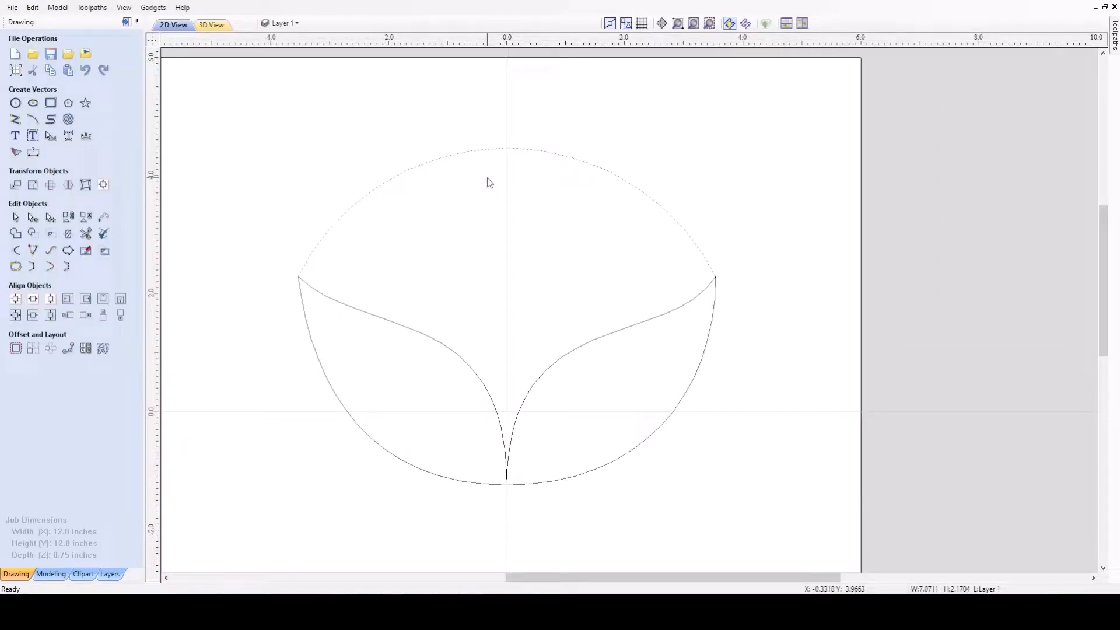
# - Convert the arc to a Bezier curve, lowering its right handle to the center line and moving its left handle up and inward
pyautogui.press('n')
pyautogui.scroll(2, 507, 153)
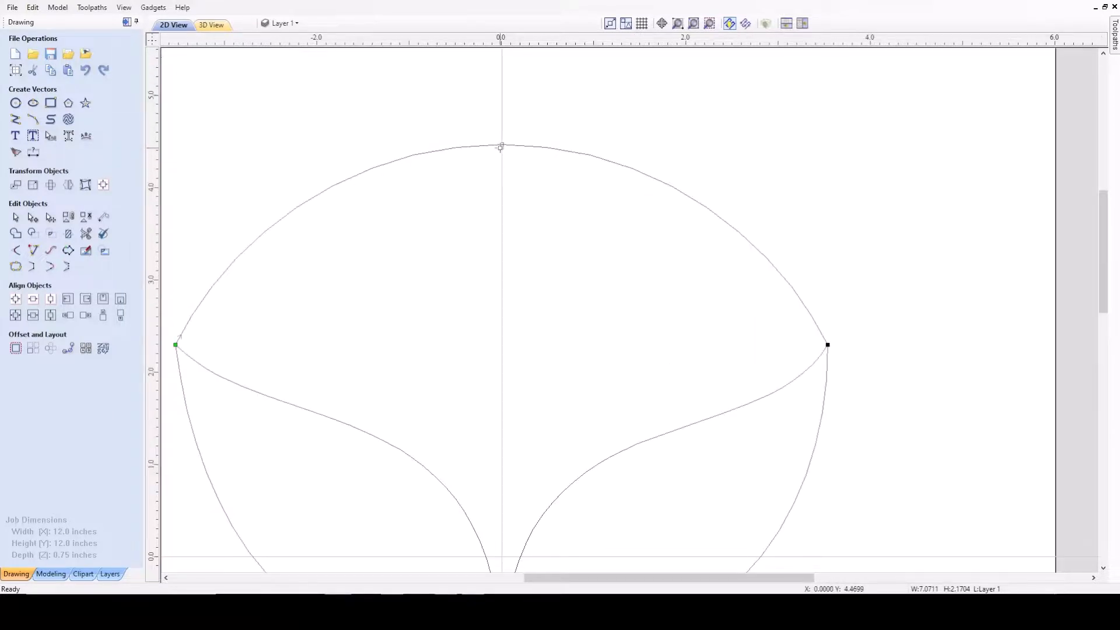
pyautogui.press('b')
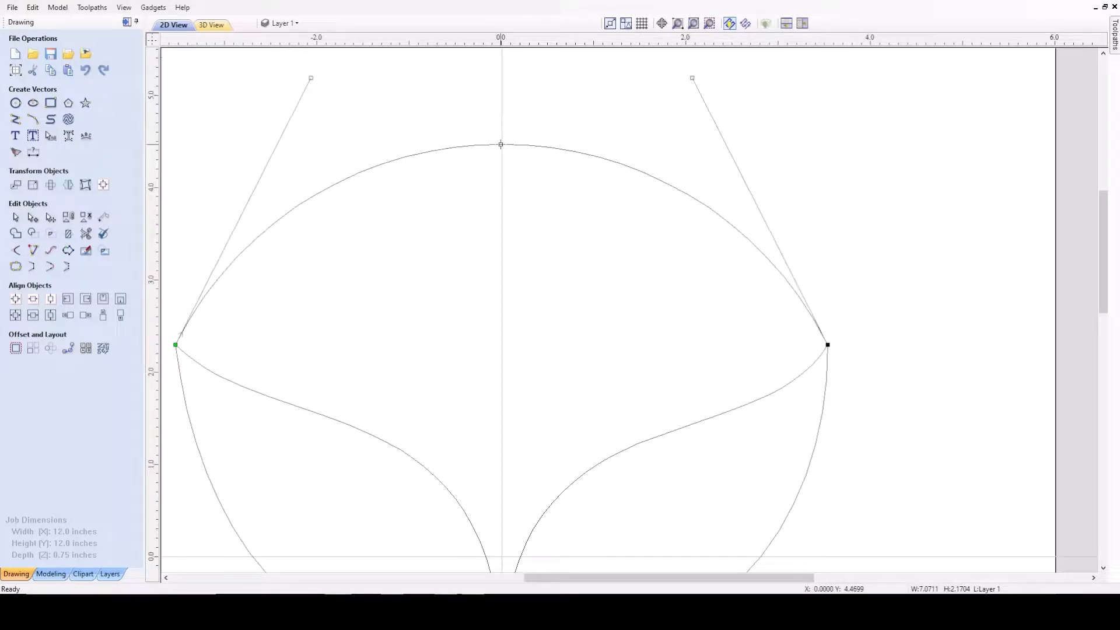
pyautogui.scroll(-2, 501, 145)
pyautogui.moveTo(580, 119); pyautogui.dragTo(501, 198)
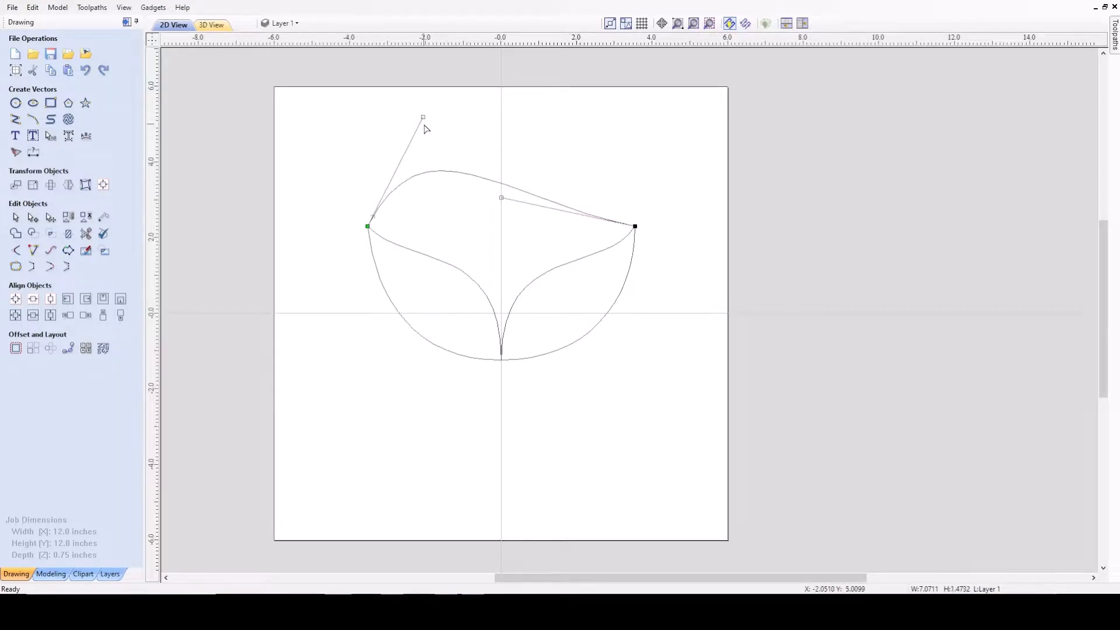
pyautogui.moveTo(423, 117); pyautogui.dragTo(458, 99)
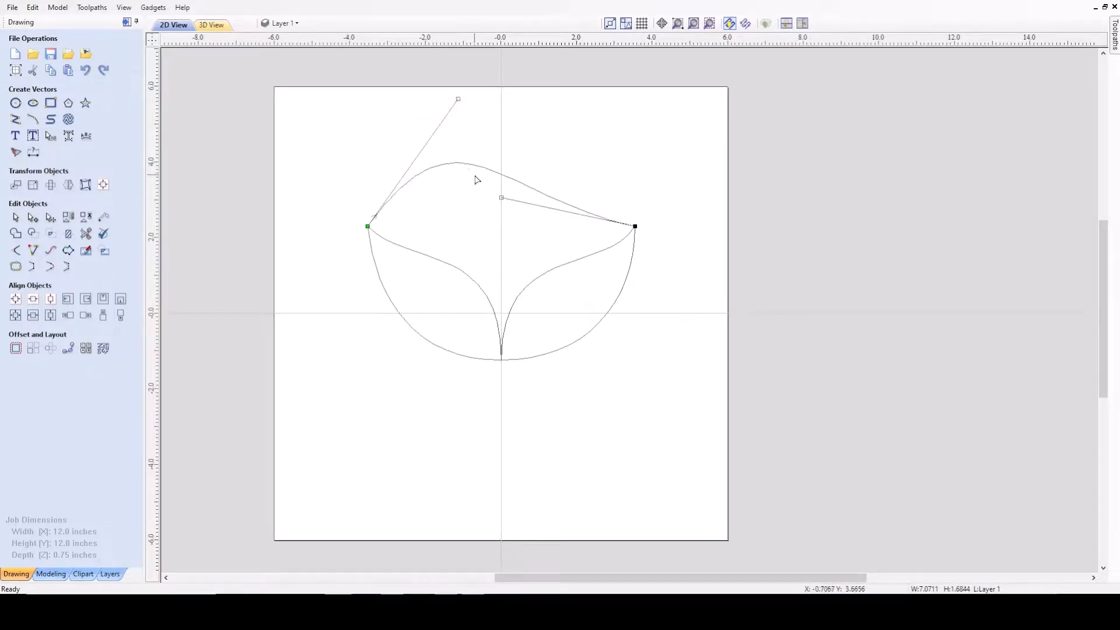
# - Replace the reshaped curve with a straight line joining the two outer leaf tips
pyautogui.press('Delete')
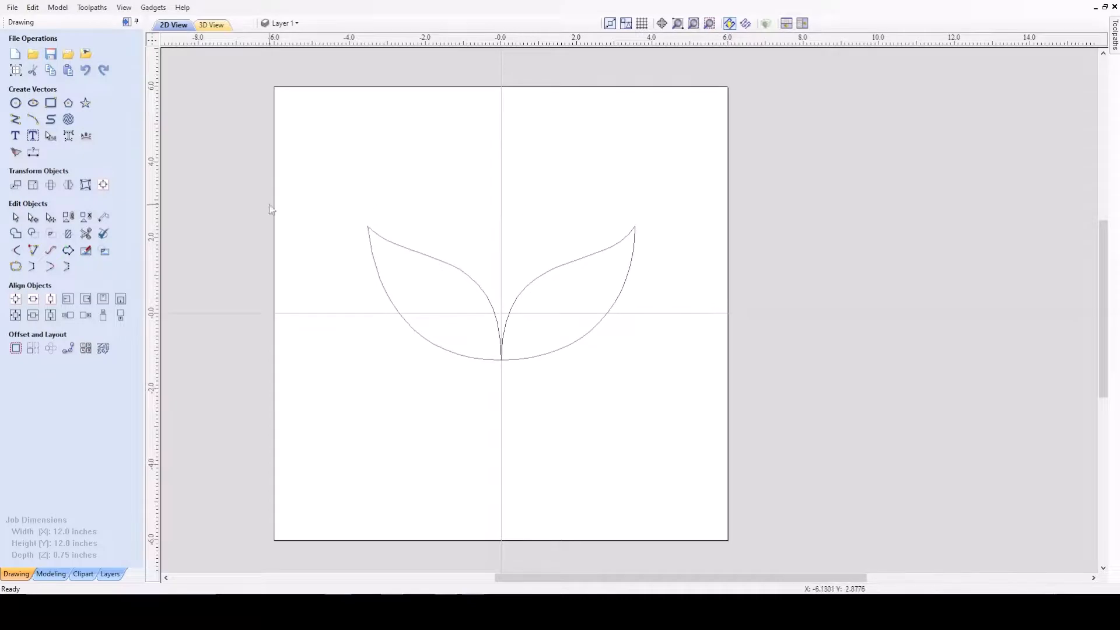
pyautogui.click(16, 123)
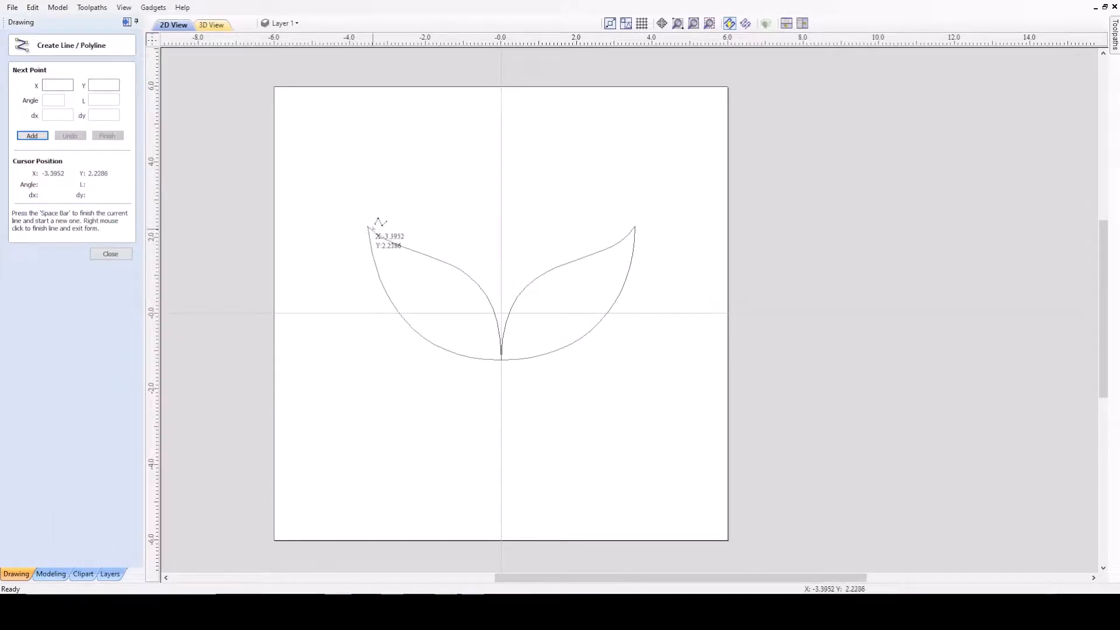
pyautogui.click(367, 226)
pyautogui.click(634, 226)
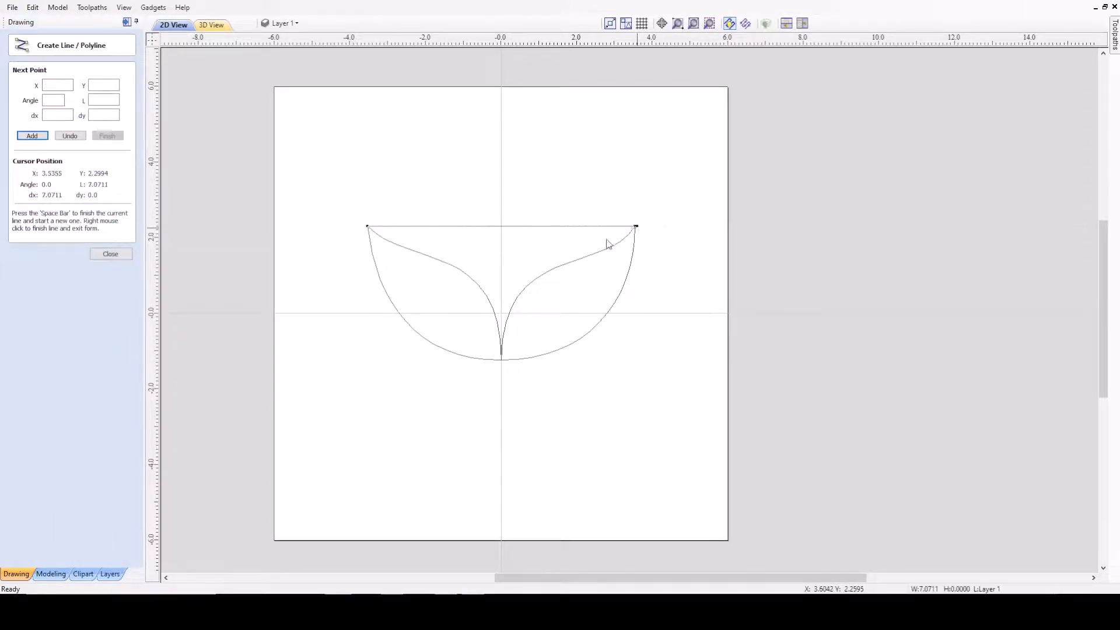
pyautogui.rightClick(568, 253)
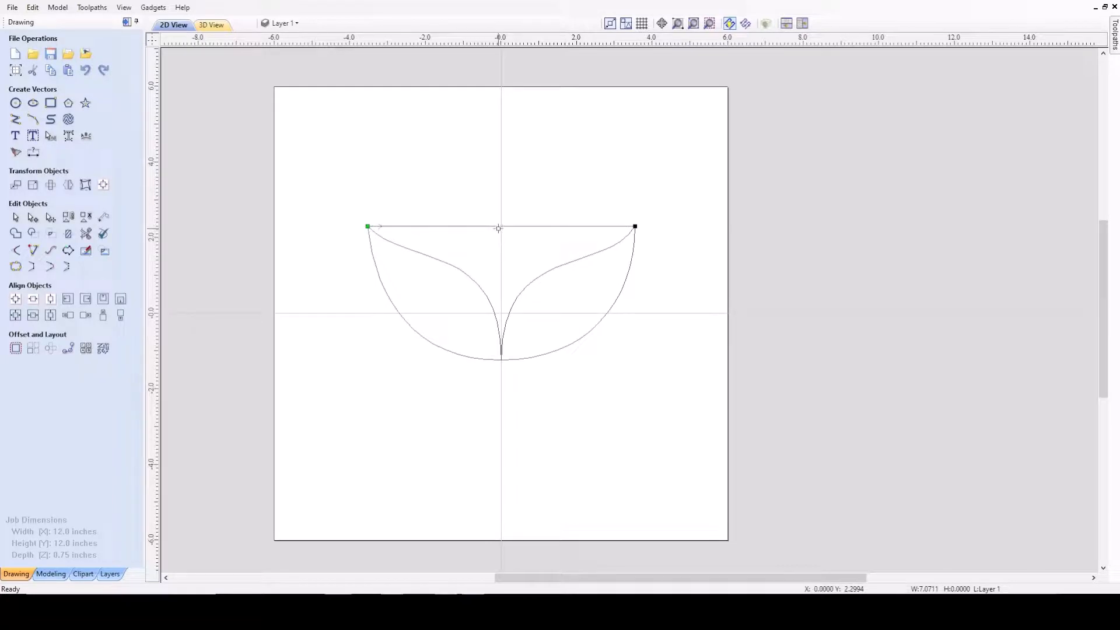
# - Bow the line about 1.56 inches upward into an arc and reshape it as a Bezier by lowering its right handle to the center line
pyautogui.moveTo(498, 228); pyautogui.dragTo(502, 168)
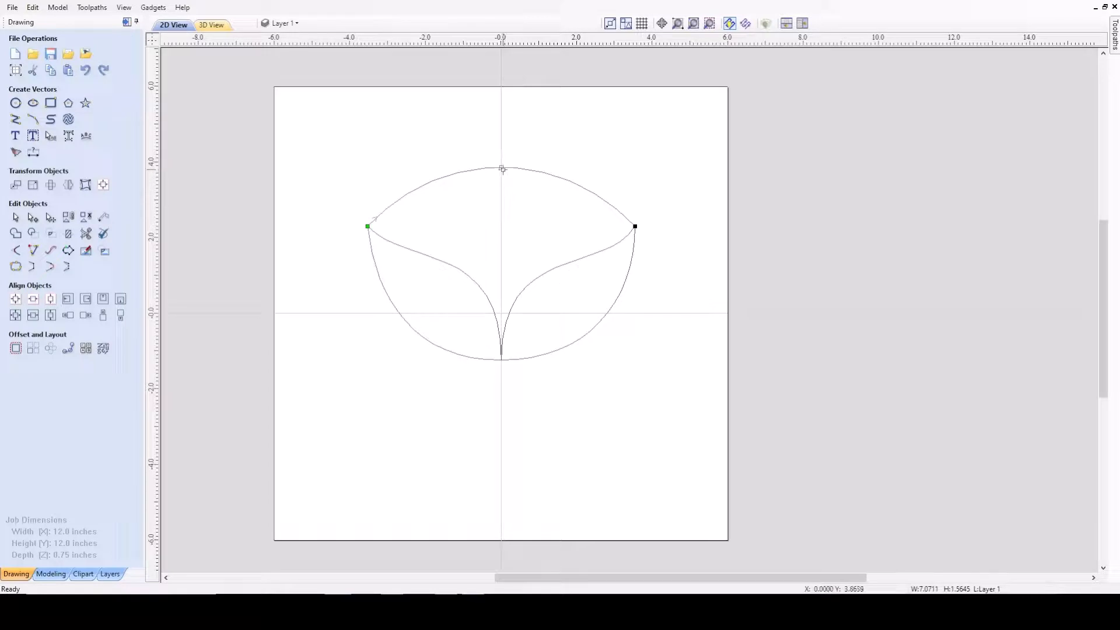
pyautogui.press('b')
pyautogui.scroll(1, 495, 167)
pyautogui.moveTo(558, 143); pyautogui.dragTo(501, 234)
pyautogui.press('Escape')
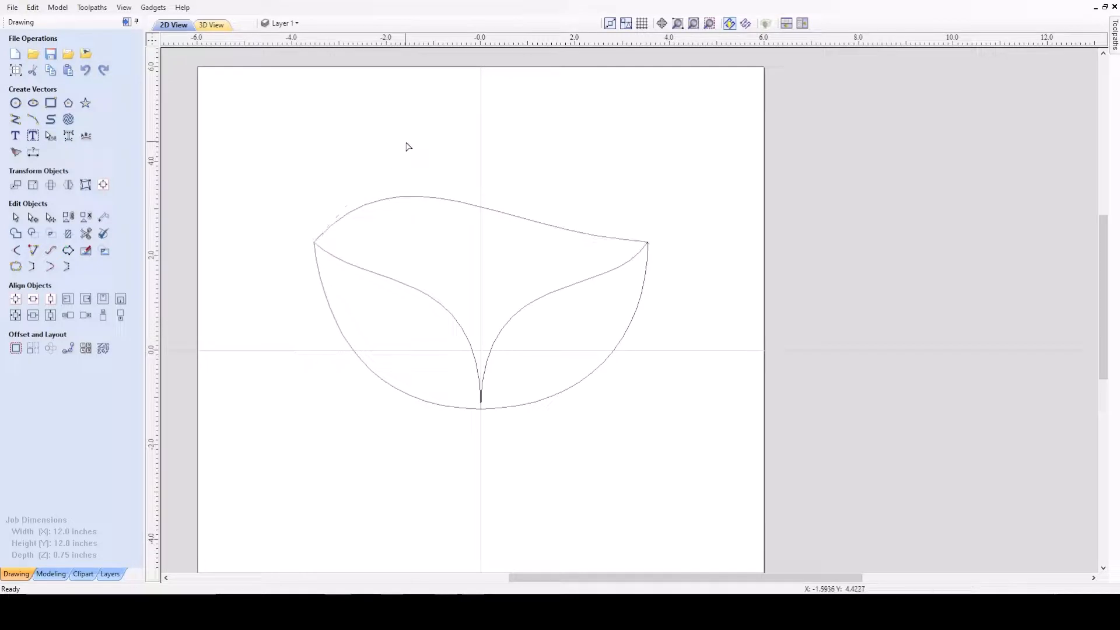
# - Draw a downward-bowing three-point arc about 1.09 inches wide near the sheet's upper edge, above the leaf design
pyautogui.scroll(-3, 725, 243)
pyautogui.scroll(4, 594, 221)
pyautogui.scroll(-4, 594, 220)
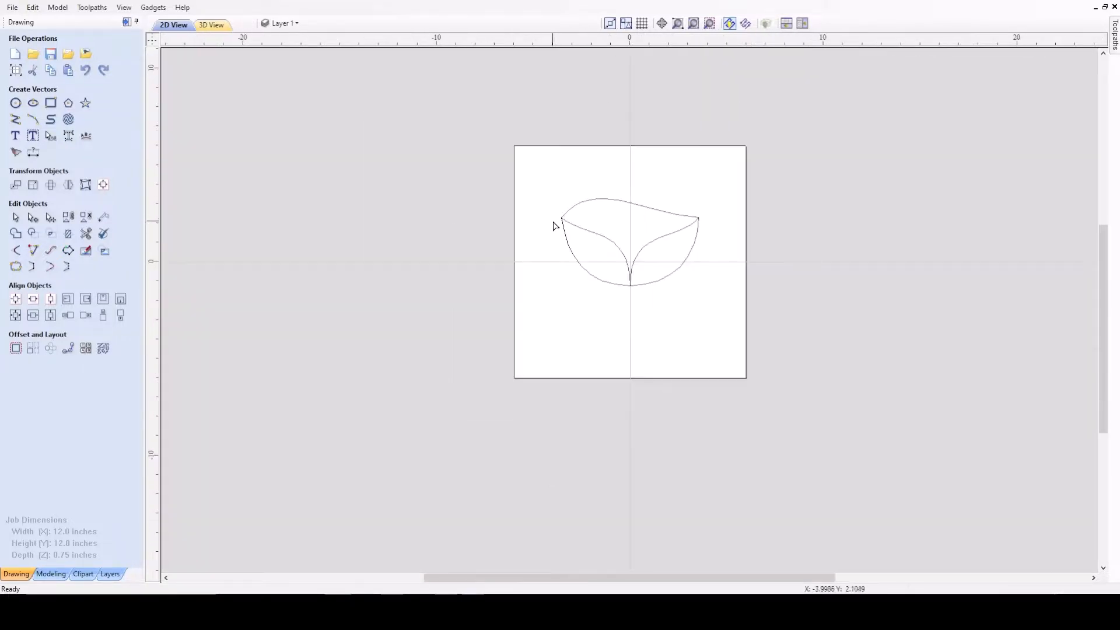
pyautogui.click(32, 119)
pyautogui.scroll(3, 707, 181)
pyautogui.scroll(-1, 488, 155)
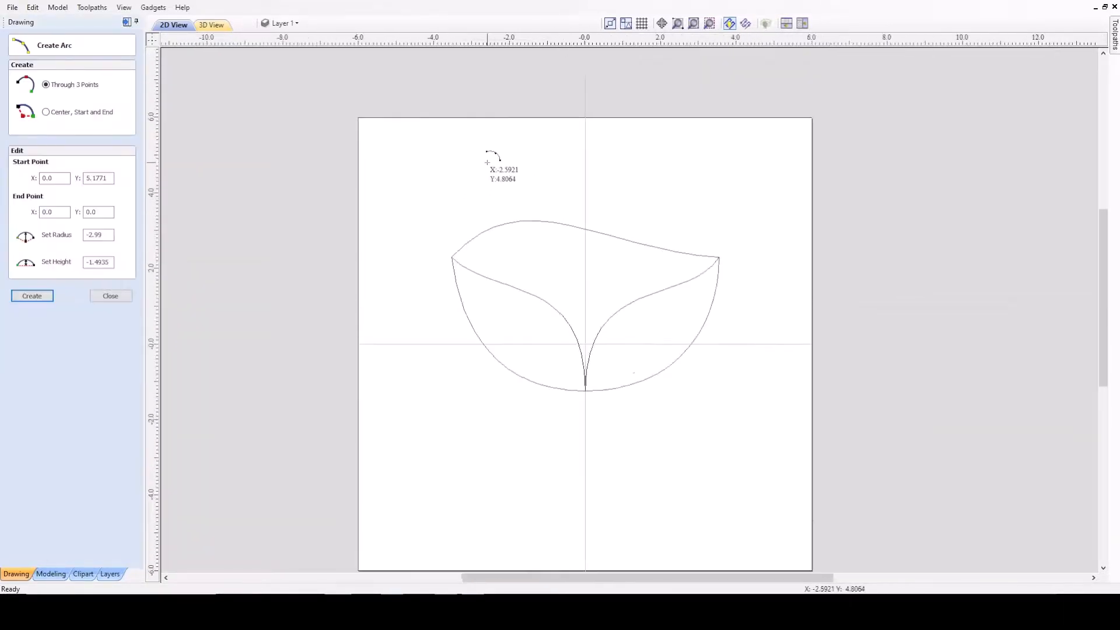
pyautogui.scroll(2, 450, 150)
pyautogui.click(445, 155)
pyautogui.click(510, 148)
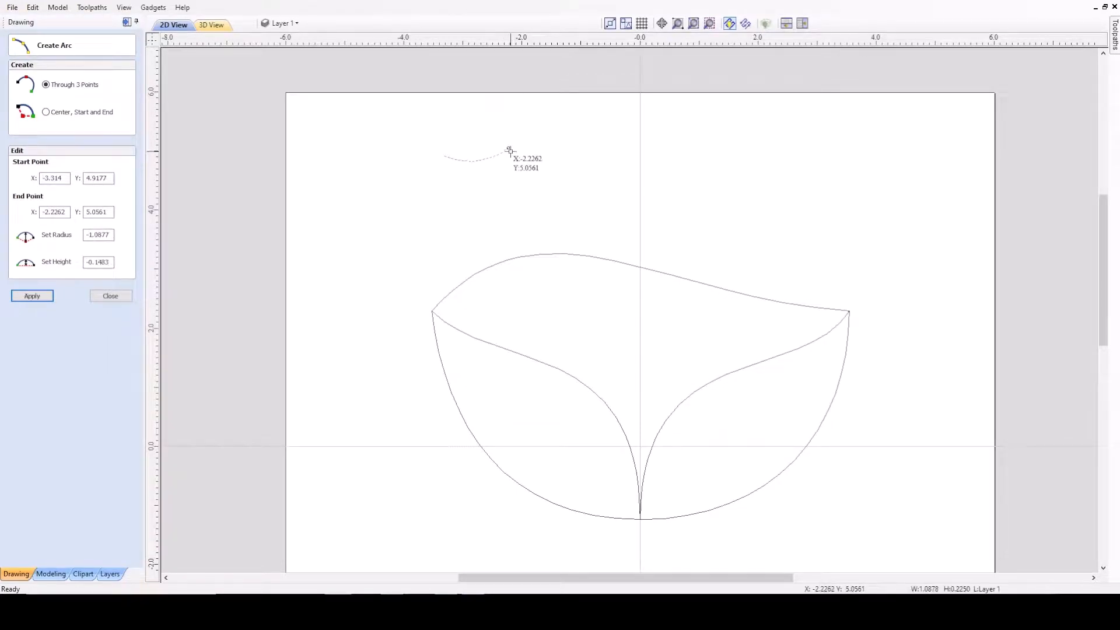
# - Add an upward arc about 2.64 inches wide from the small arc's right end, and close the leaf outline with a lower arc
pyautogui.click(506, 155)
pyautogui.click(665, 161)
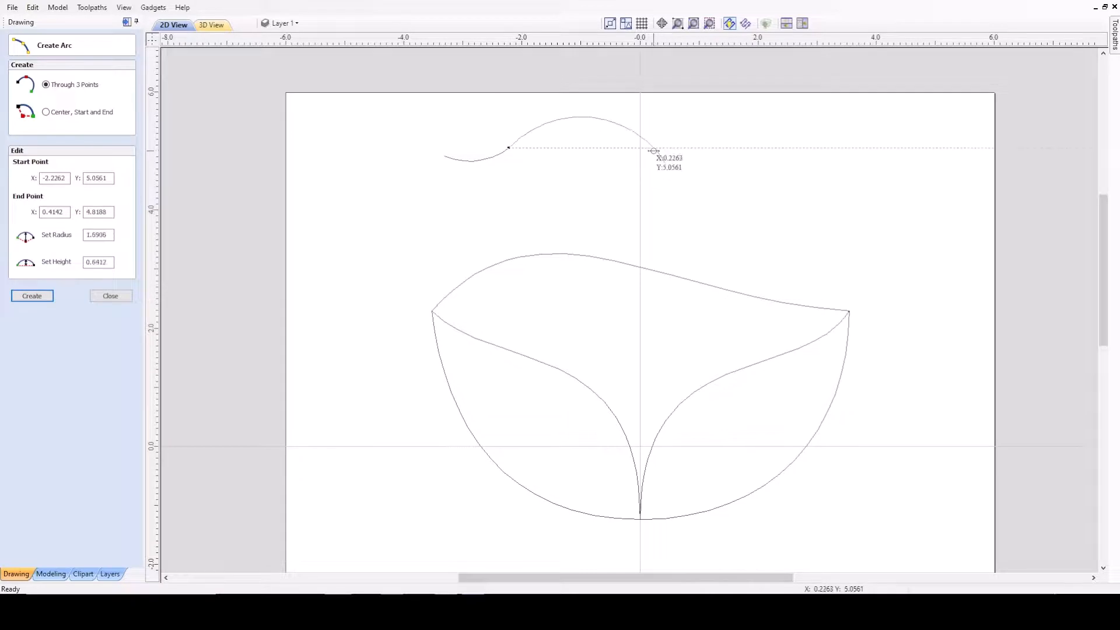
pyautogui.click(661, 165)
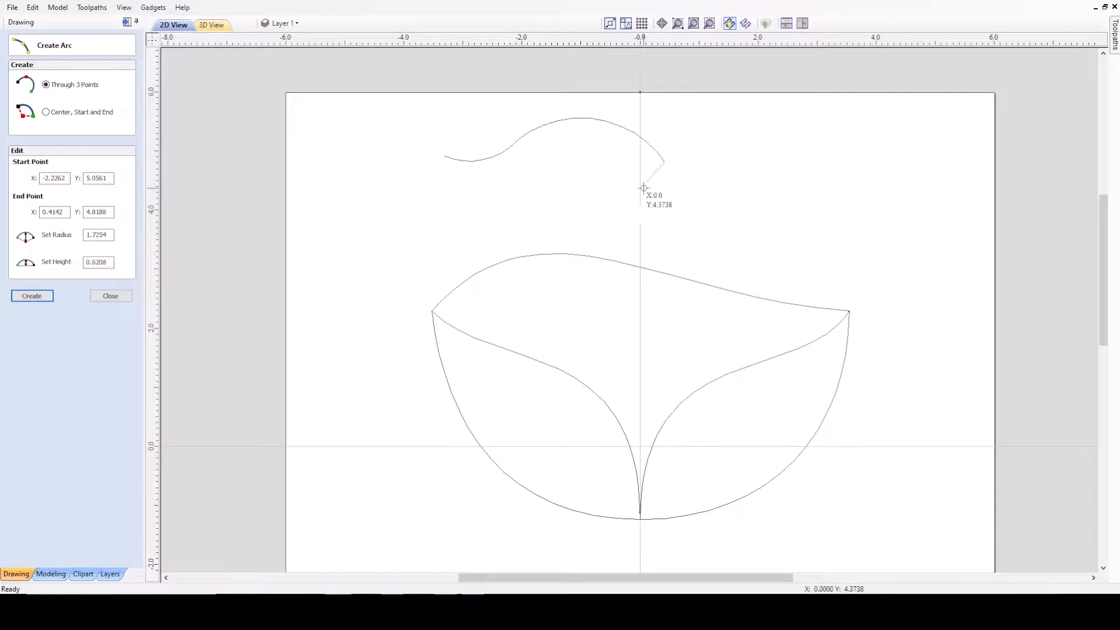
pyautogui.click(446, 157)
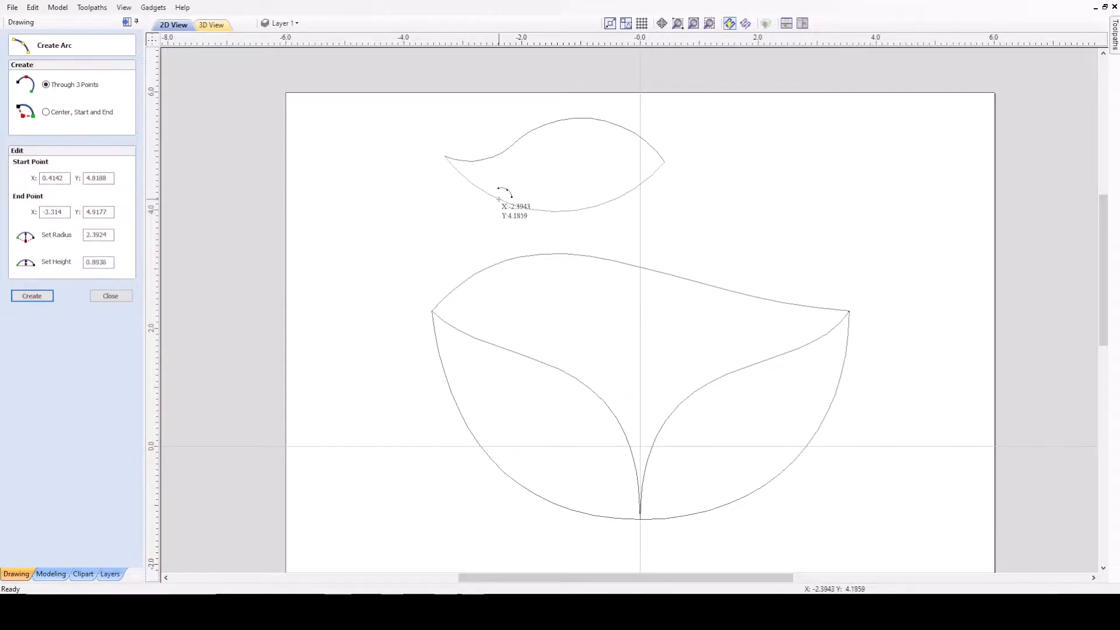
pyautogui.click(500, 204)
pyautogui.press('Escape')
pyautogui.click(516, 244)
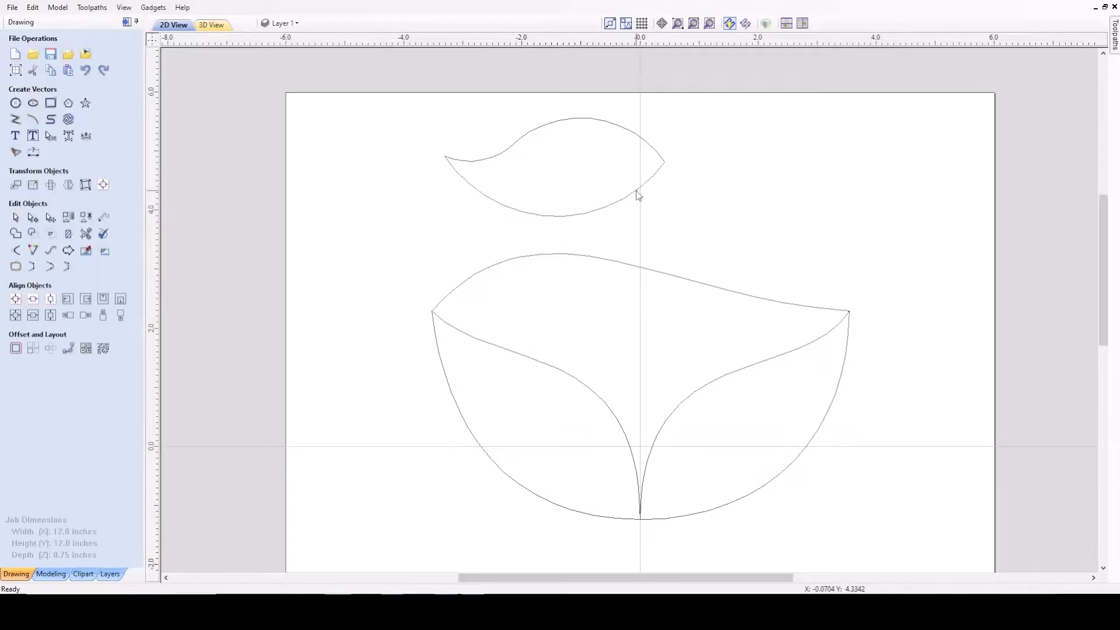
# - Examine up close the junction where the small leaf's two upper arcs meet
pyautogui.scroll(2, 636, 193)
pyautogui.scroll(5, 458, 111)
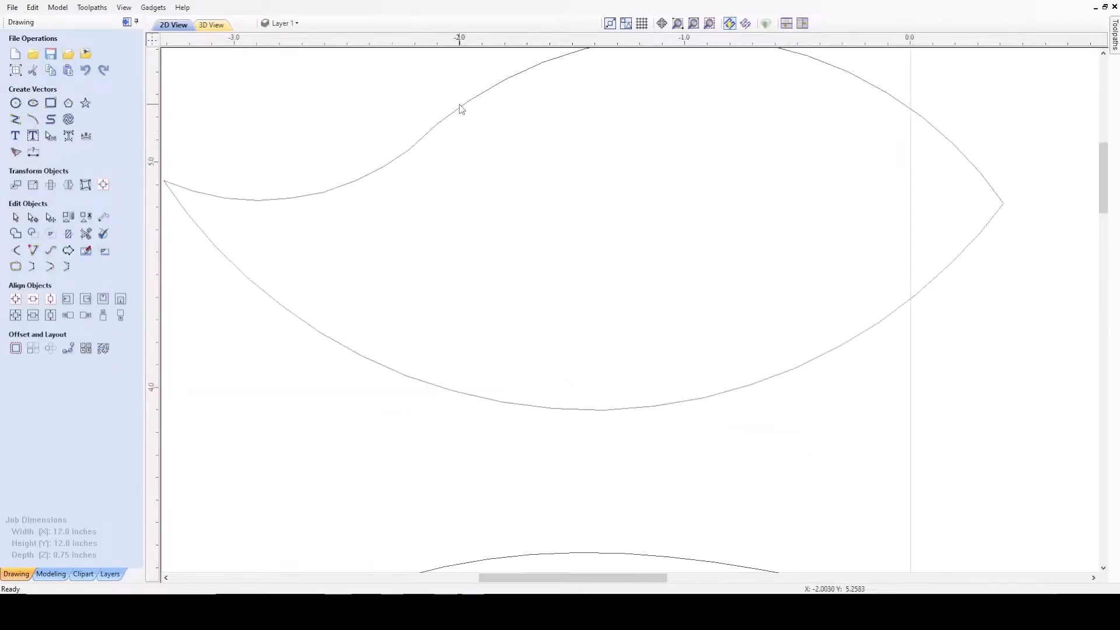
pyautogui.click(429, 140)
pyautogui.scroll(10, 413, 163)
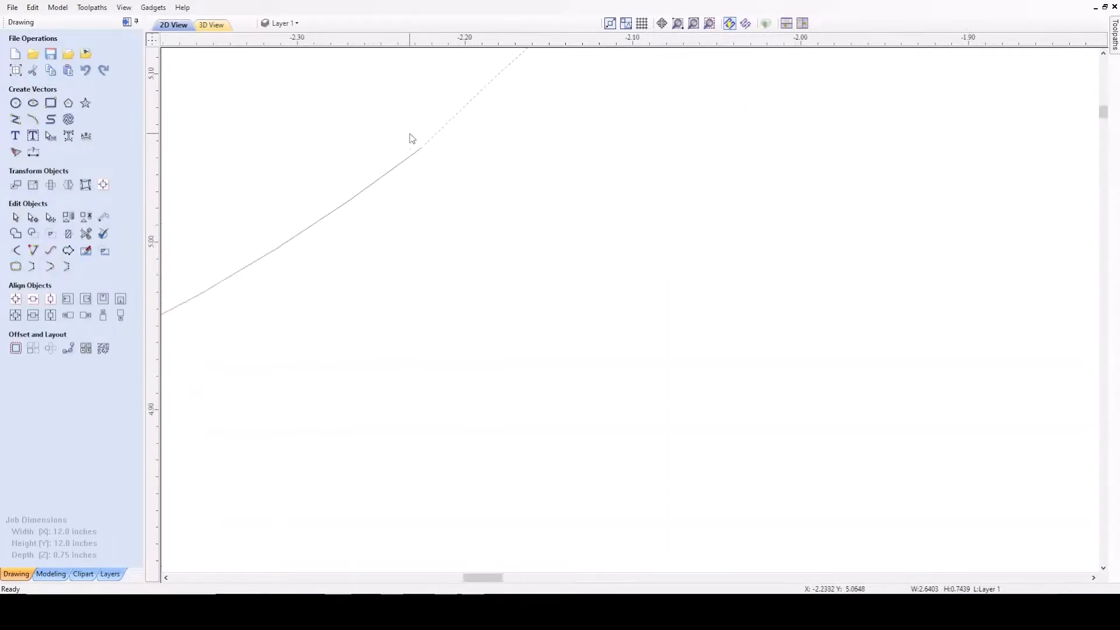
pyautogui.scroll(5, 416, 163)
pyautogui.click(535, 251)
pyautogui.scroll(3, 440, 106)
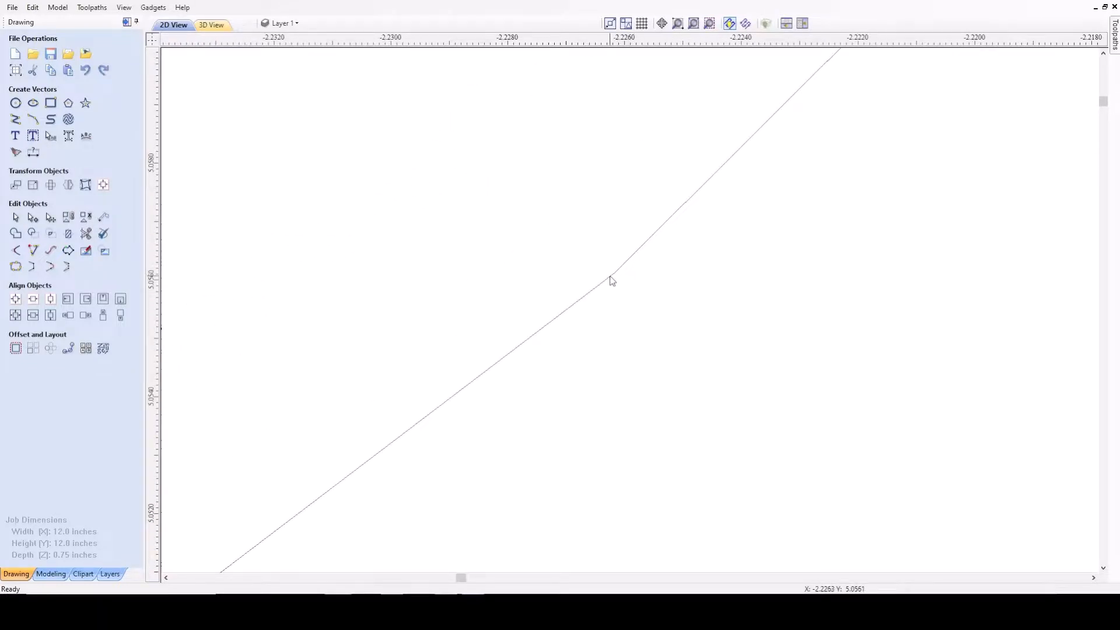
# - Compare the smooth right inner curve of the large leaf design with the upper outline of the small leaf
pyautogui.scroll(-2, 561, 294)
pyautogui.scroll(-15, 561, 294)
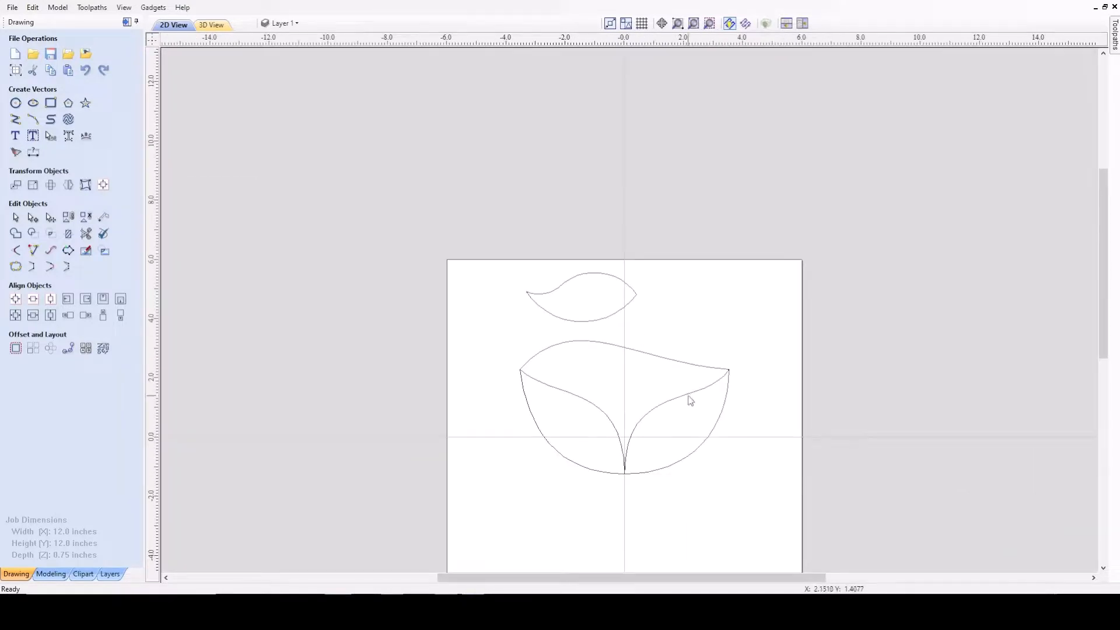
pyautogui.click(690, 400)
pyautogui.scroll(3, 721, 420)
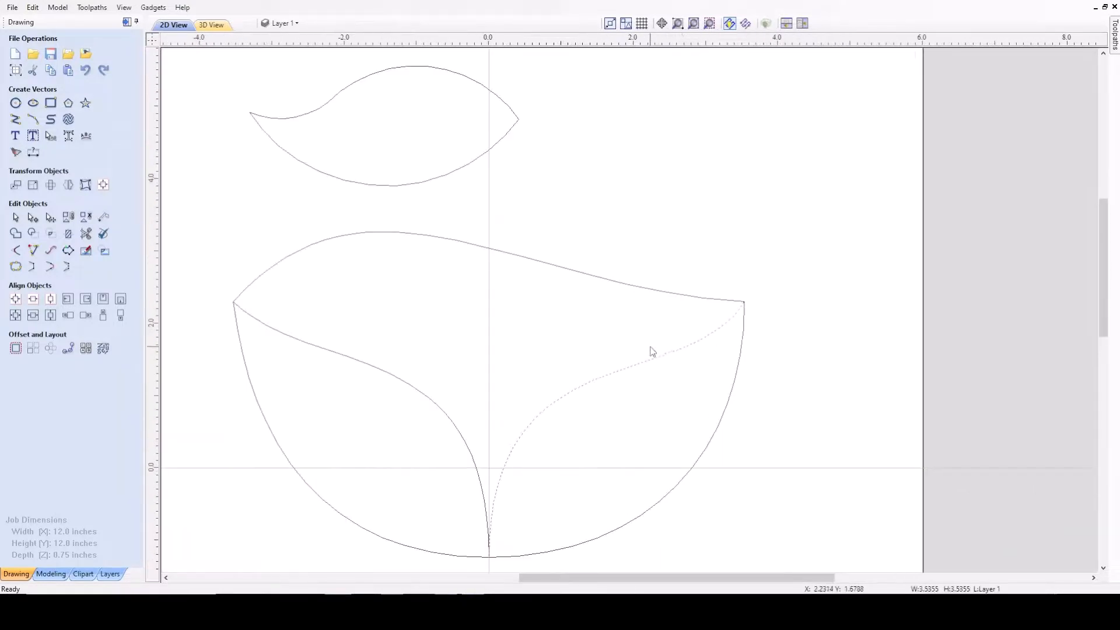
pyautogui.scroll(-2, 711, 352)
pyautogui.scroll(-1, 693, 364)
pyautogui.scroll(6, 463, 190)
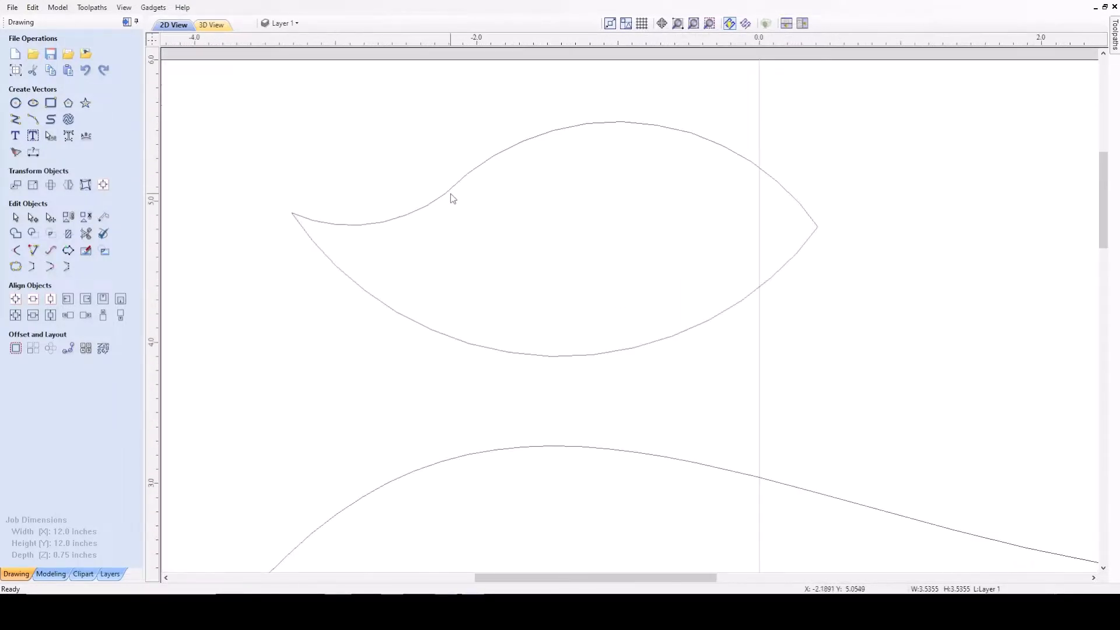
# - Join the small leaf's two upper arcs into a single smooth open vector
pyautogui.click(434, 209)
pyautogui.scroll(2, 435, 212)
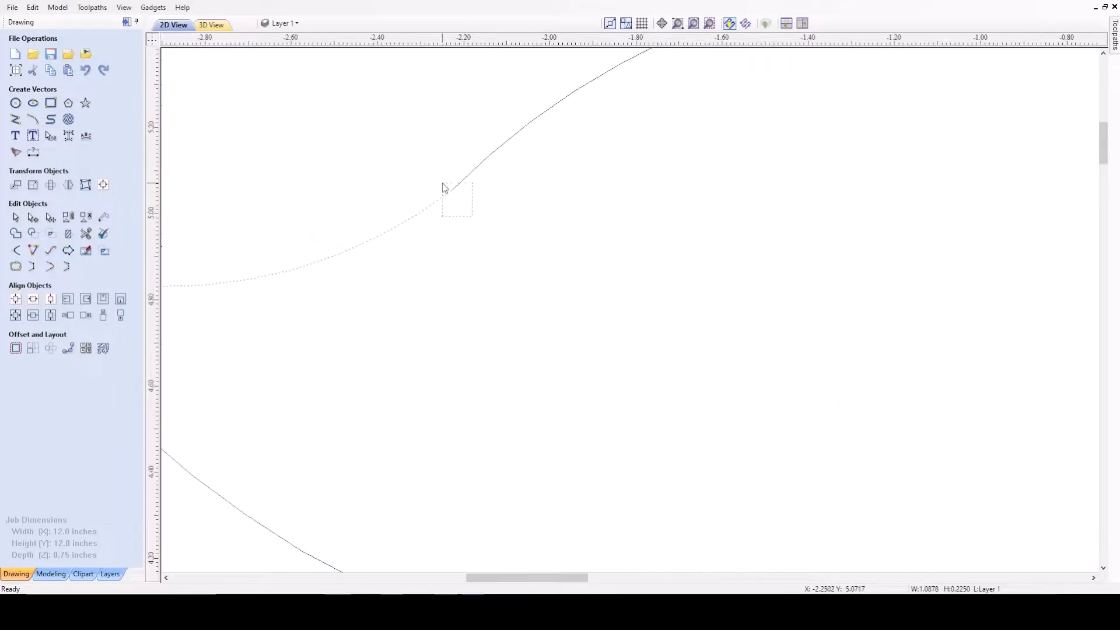
pyautogui.click(441, 218)
pyautogui.click(432, 210)
pyautogui.scroll(-3, 432, 213)
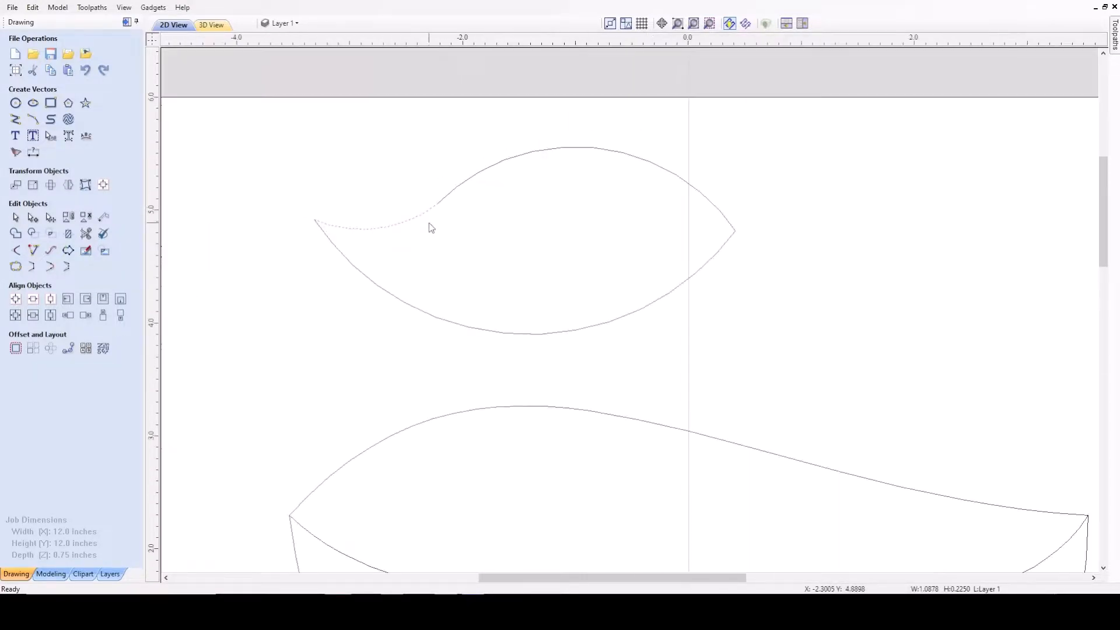
pyautogui.scroll(2, 428, 211)
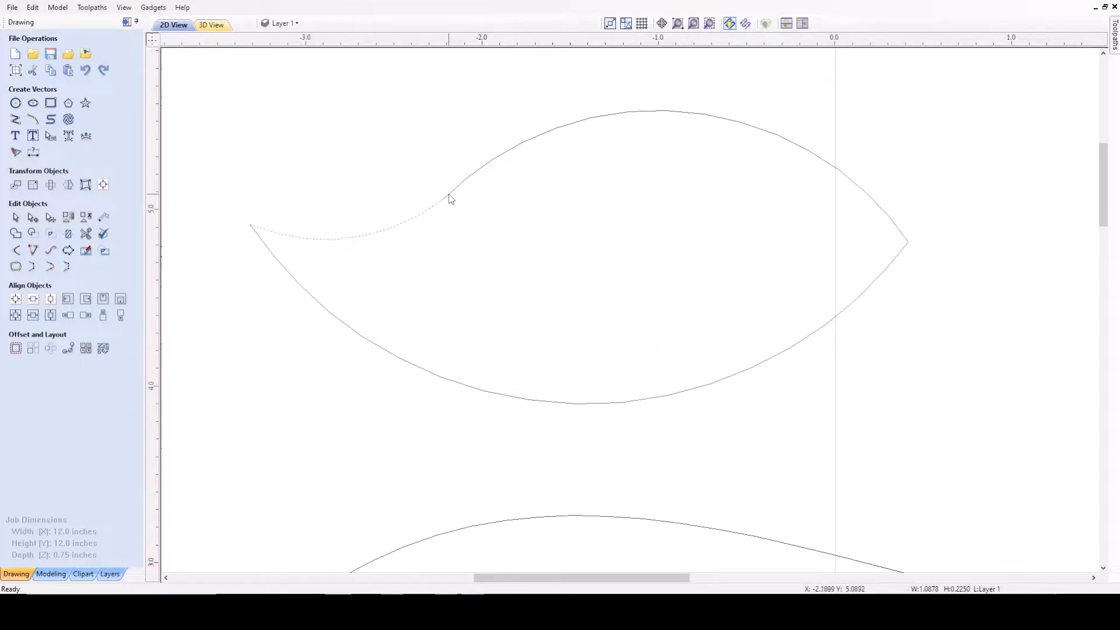
pyautogui.keyDown('shift'); pyautogui.click(453, 199); pyautogui.keyUp('shift')
pyautogui.scroll(2, 453, 196)
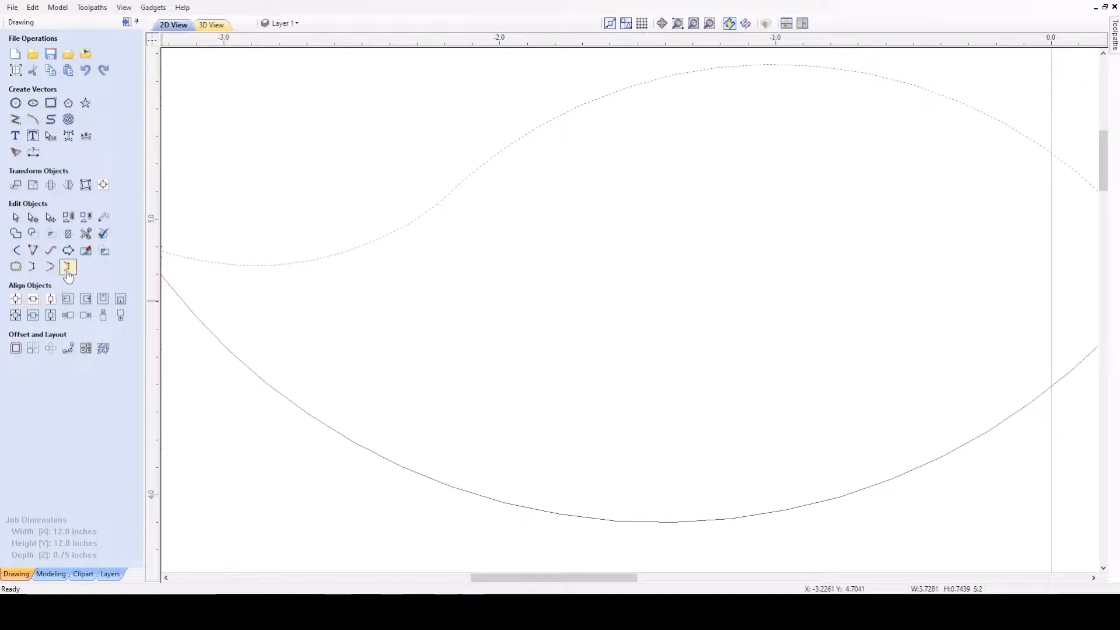
pyautogui.click(69, 269)
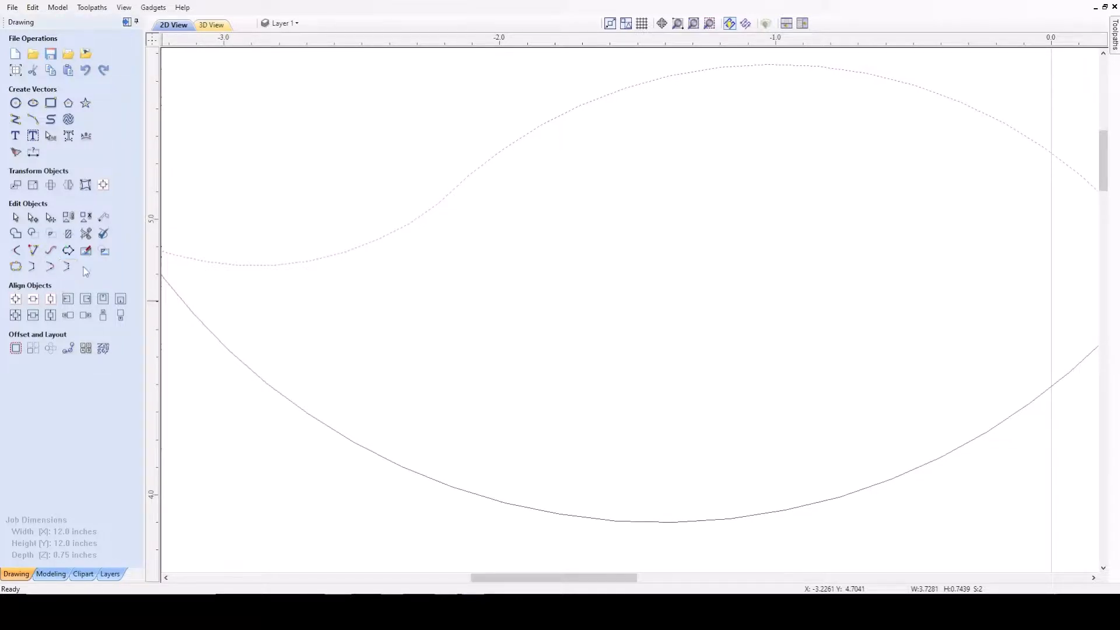
pyautogui.scroll(-3, 455, 296)
pyautogui.click(484, 290)
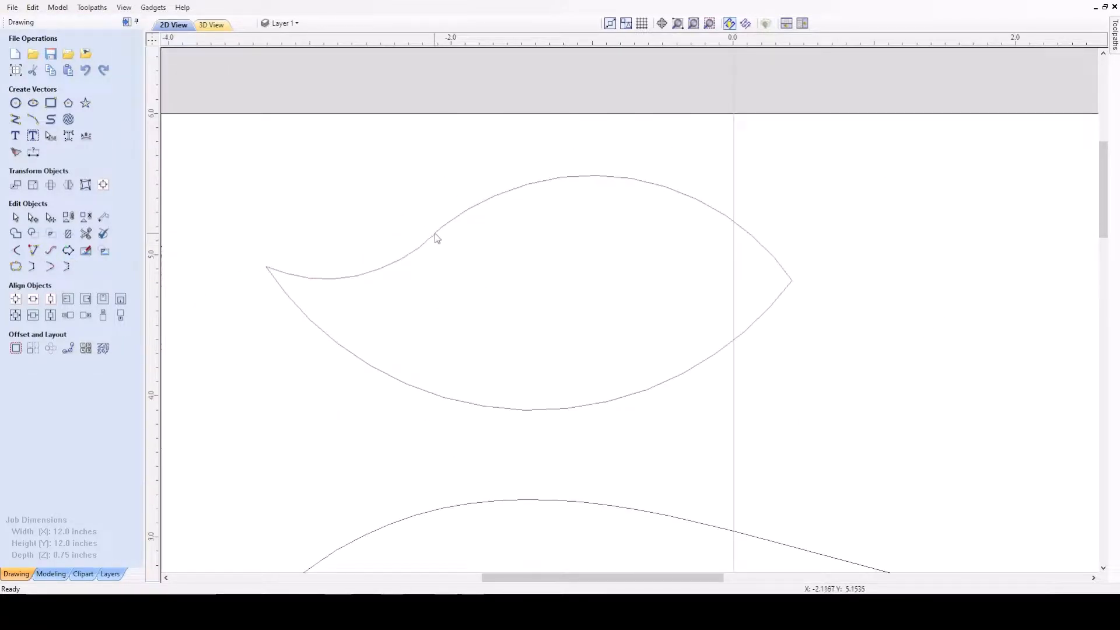
# - Edit the nodes of the joined upper outline and convert both of its arc spans to Bezier curves
pyautogui.click(435, 233)
pyautogui.doubleClick(434, 238)
pyautogui.scroll(8, 418, 245)
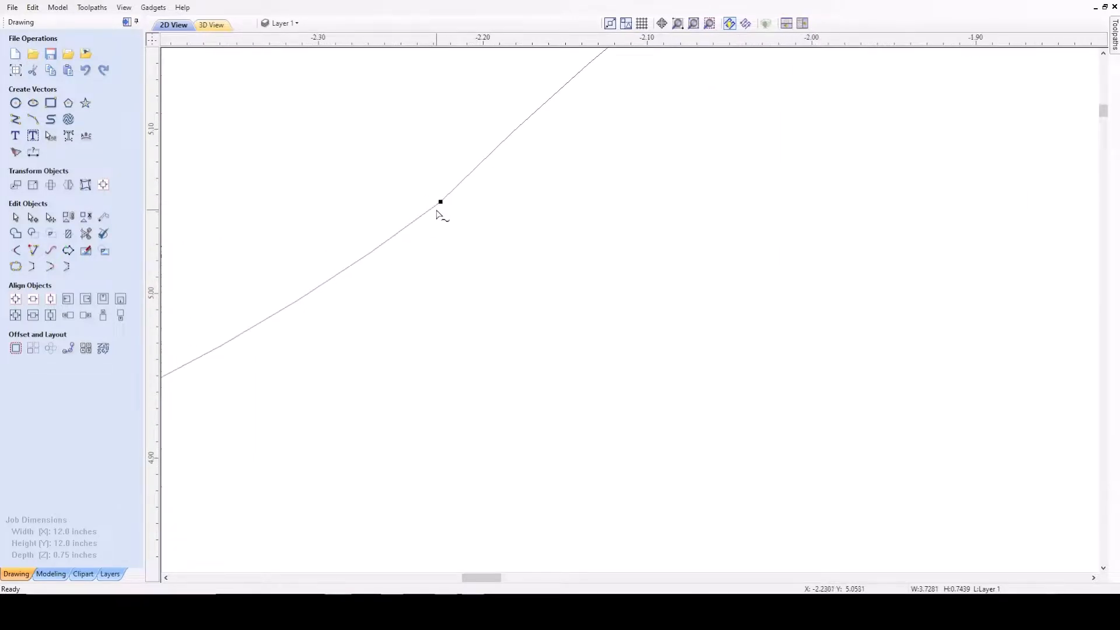
pyautogui.scroll(-8, 444, 210)
pyautogui.scroll(3, 442, 233)
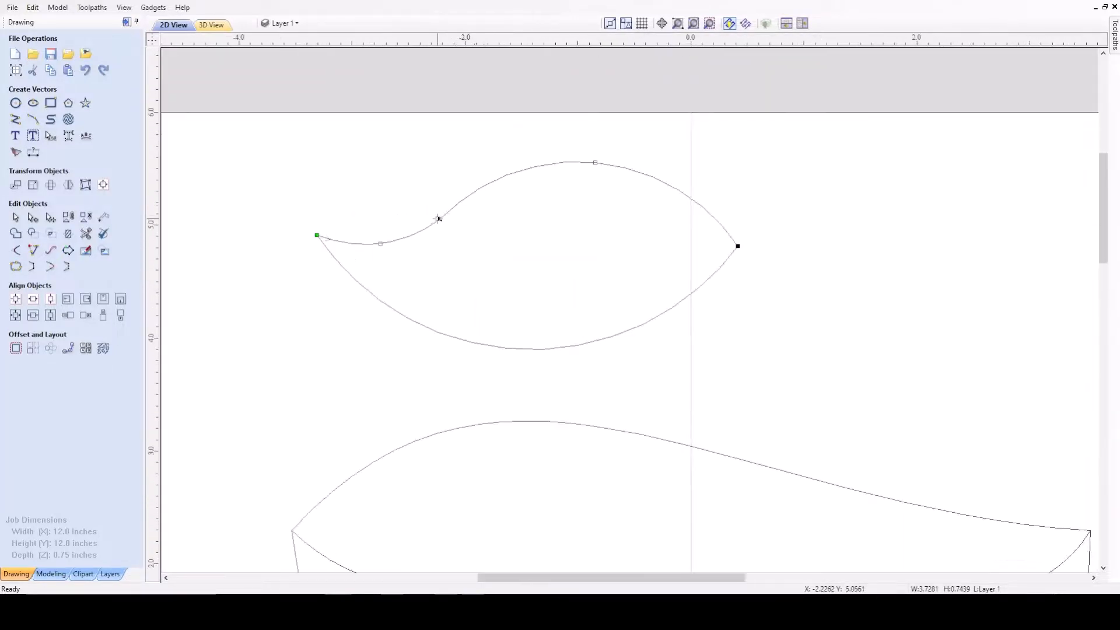
pyautogui.scroll(2, 594, 164)
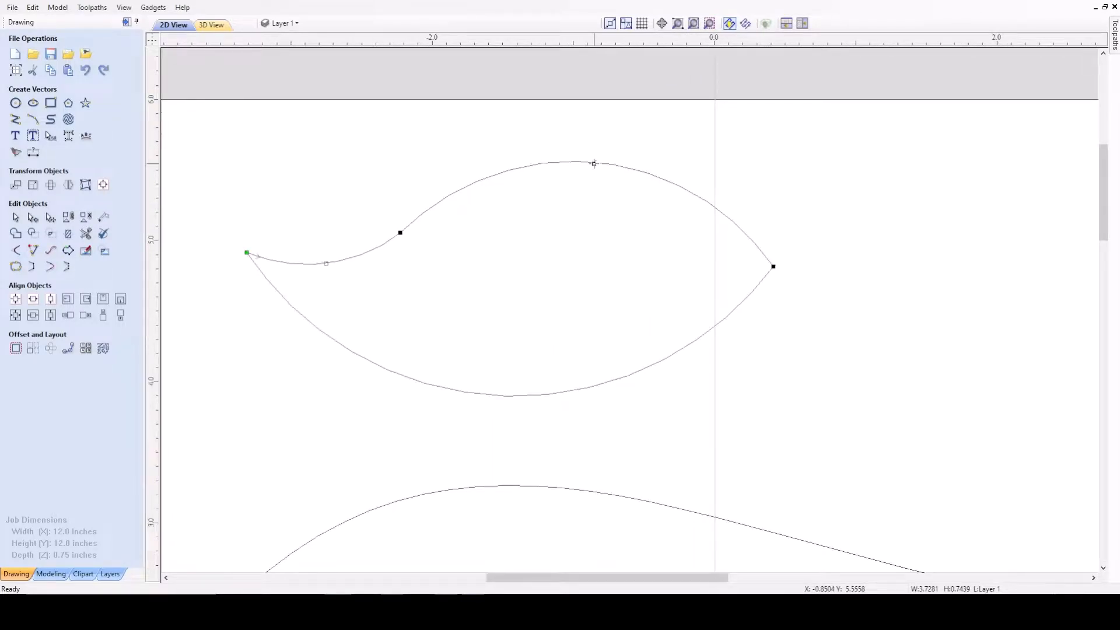
pyautogui.press('c')
pyautogui.press('c')
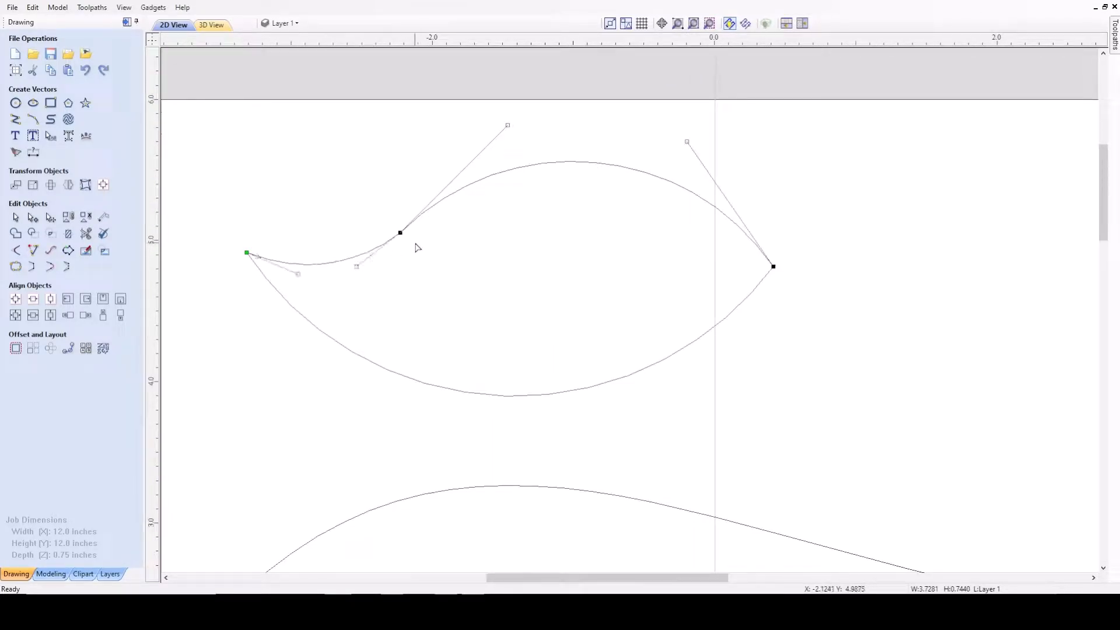
# - Smooth the node between the two upper Bezier spans and inspect the junction up close
pyautogui.press('s')
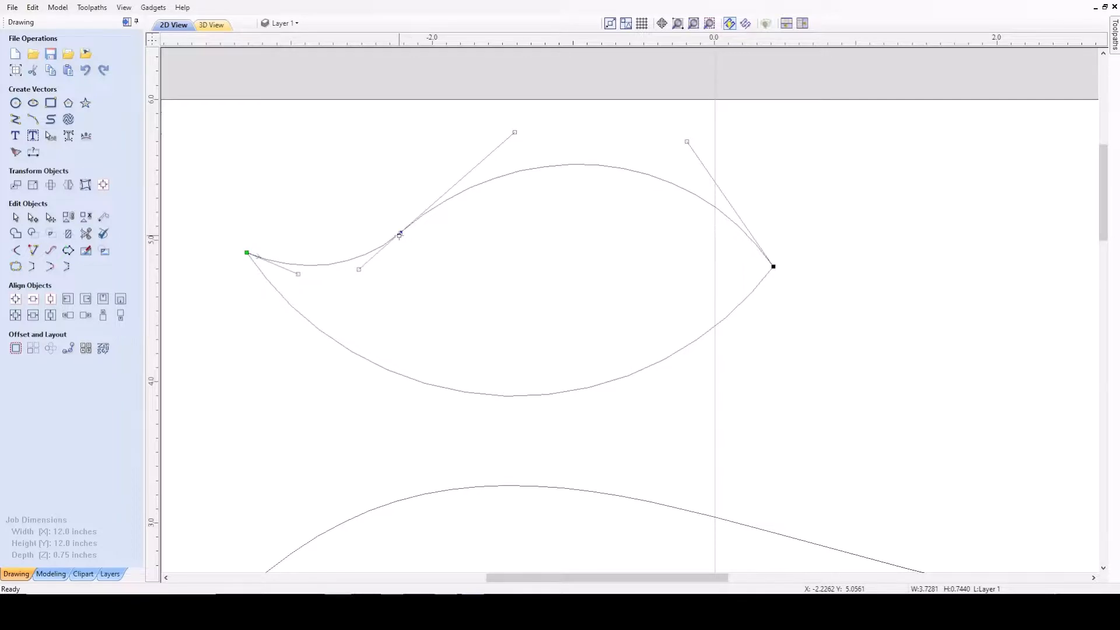
pyautogui.scroll(2, 399, 236)
pyautogui.click(400, 236)
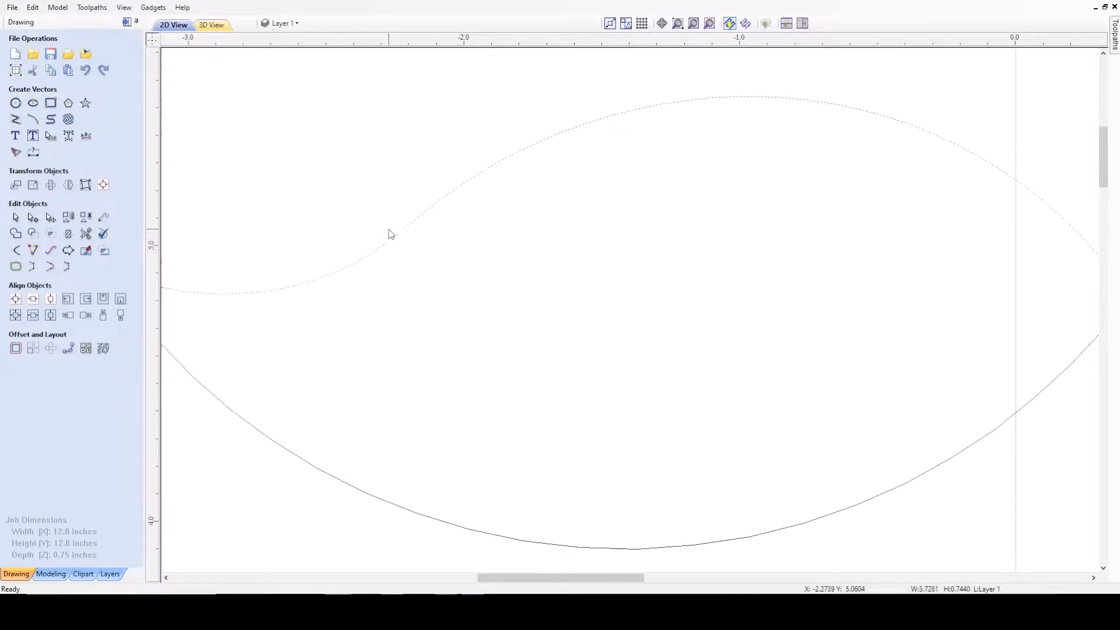
pyautogui.scroll(3, 391, 234)
pyautogui.scroll(-6, 385, 268)
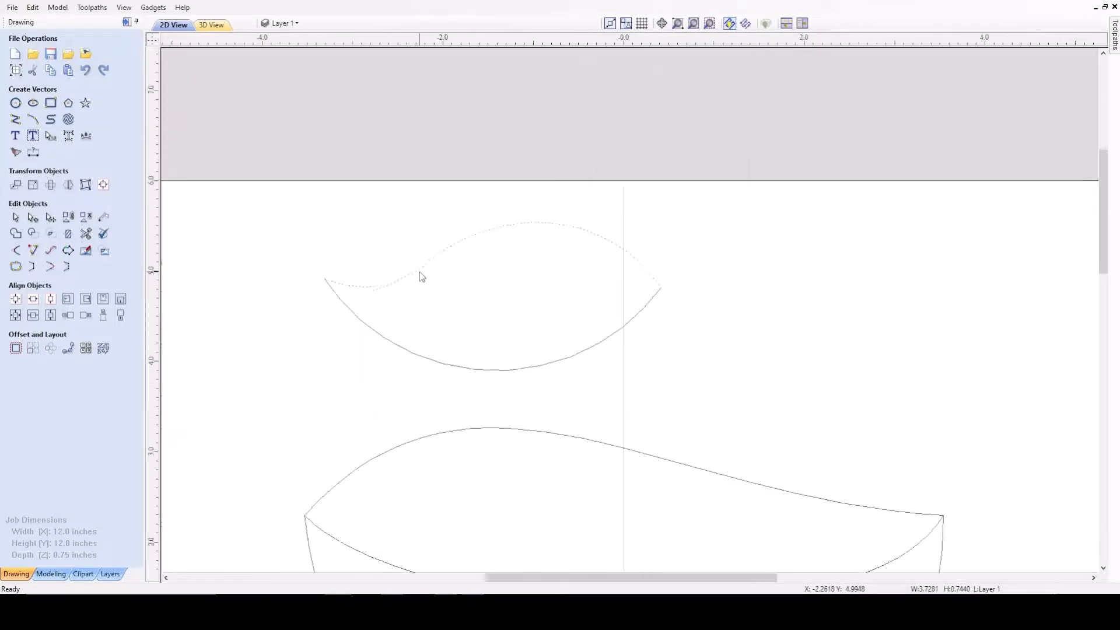
# - Convert the small leaf's lower arc to a Bezier and adjust both handles to make the curve about 1.10 inches deep
pyautogui.click(446, 353)
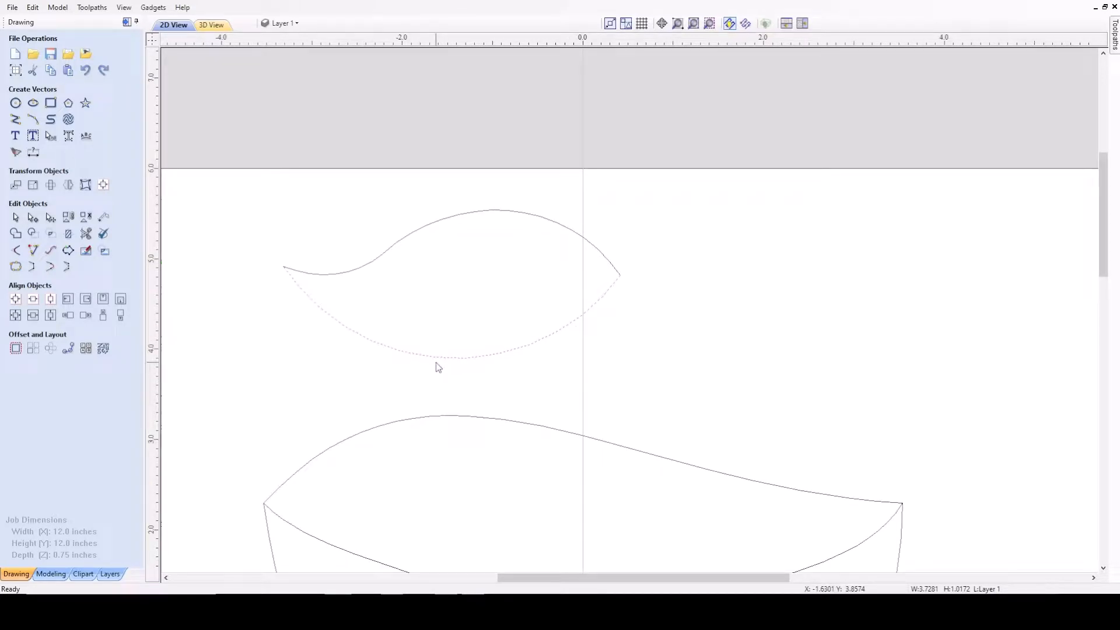
pyautogui.press('n')
pyautogui.click(450, 360)
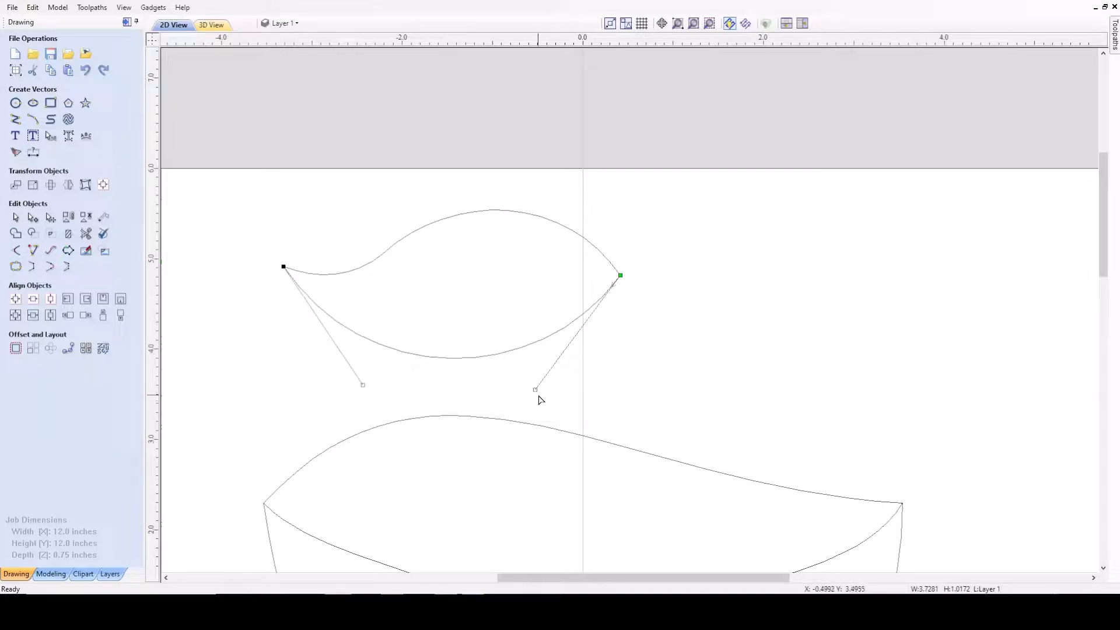
pyautogui.moveTo(537, 395); pyautogui.dragTo(577, 404)
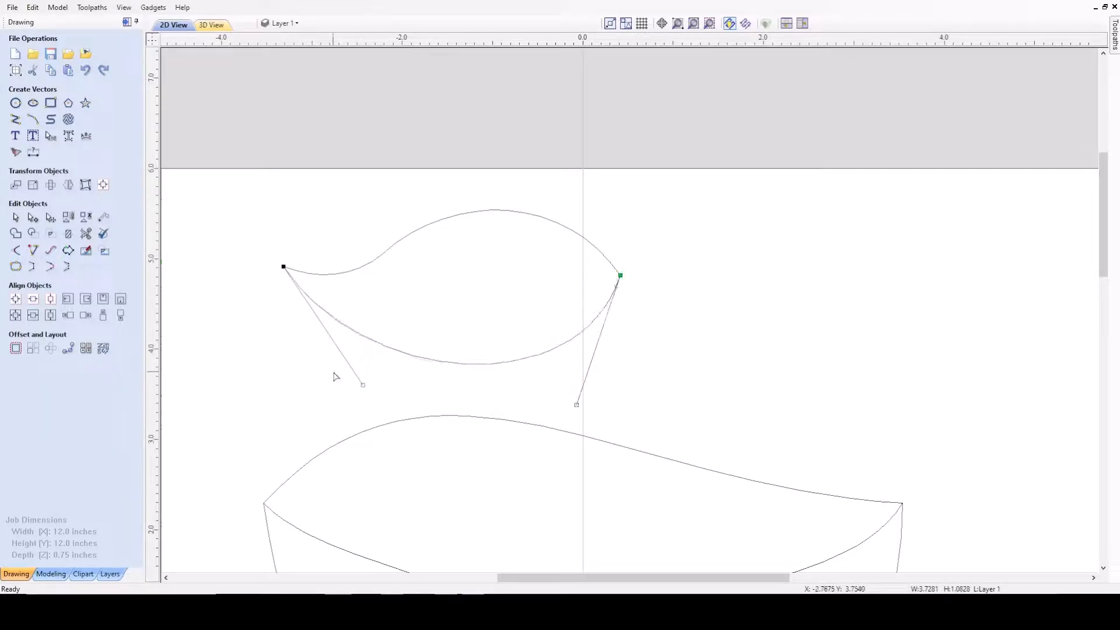
pyautogui.moveTo(360, 387); pyautogui.dragTo(373, 389)
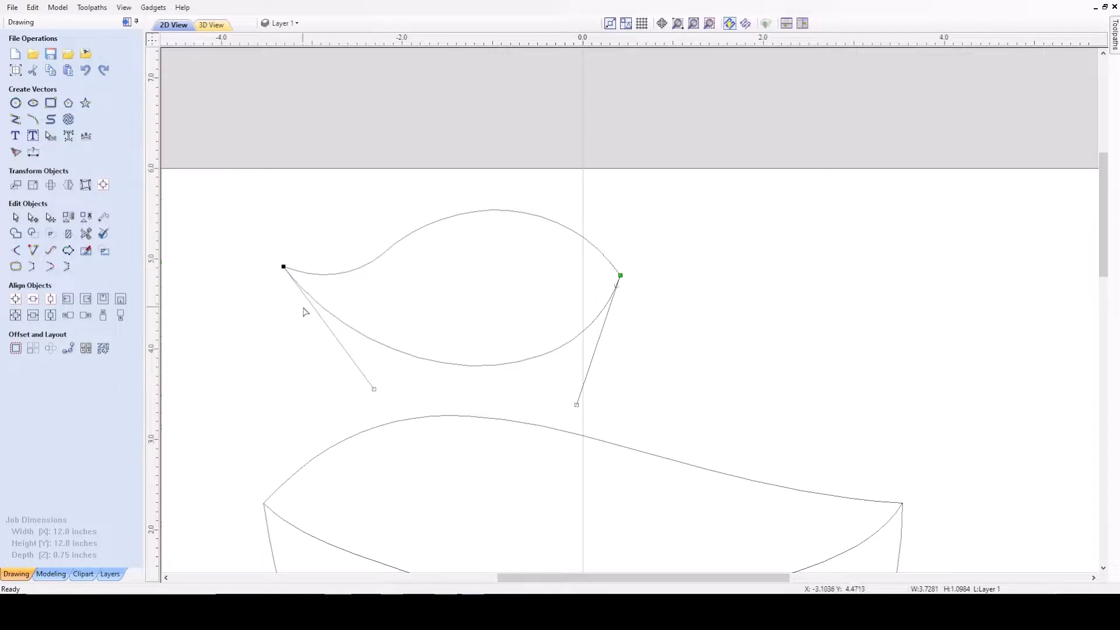
pyautogui.scroll(-3, 304, 311)
pyautogui.scroll(3, 380, 330)
pyautogui.click(343, 323)
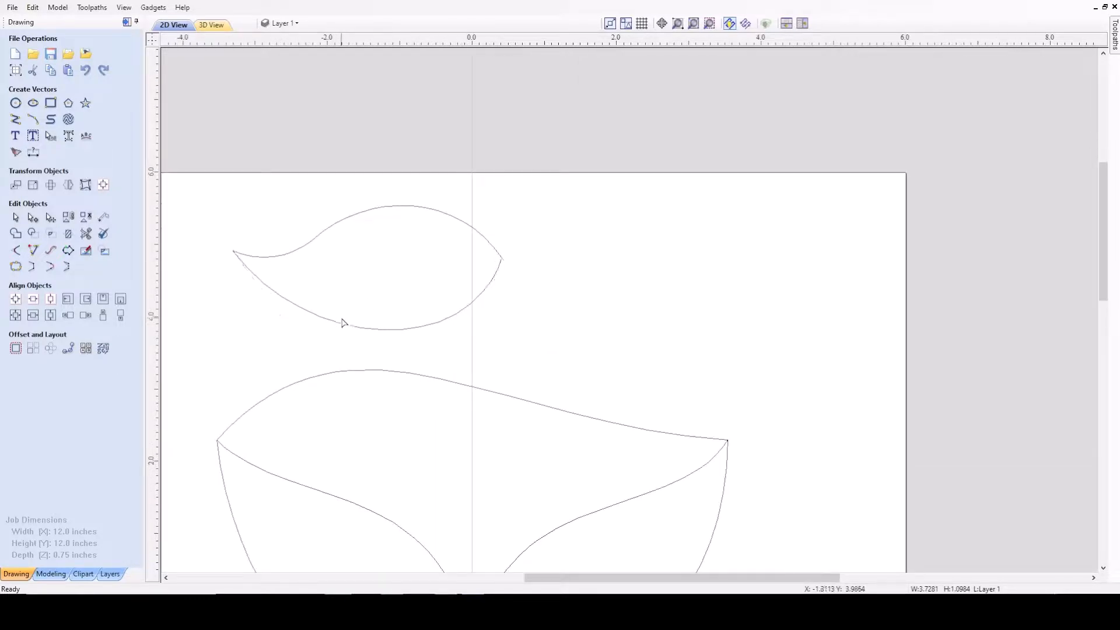
# - Examine the reshaped small leaf outline, highlighting its lower and upper curves in turn
pyautogui.scroll(-4, 342, 275)
pyautogui.click(483, 290)
pyautogui.scroll(2, 483, 291)
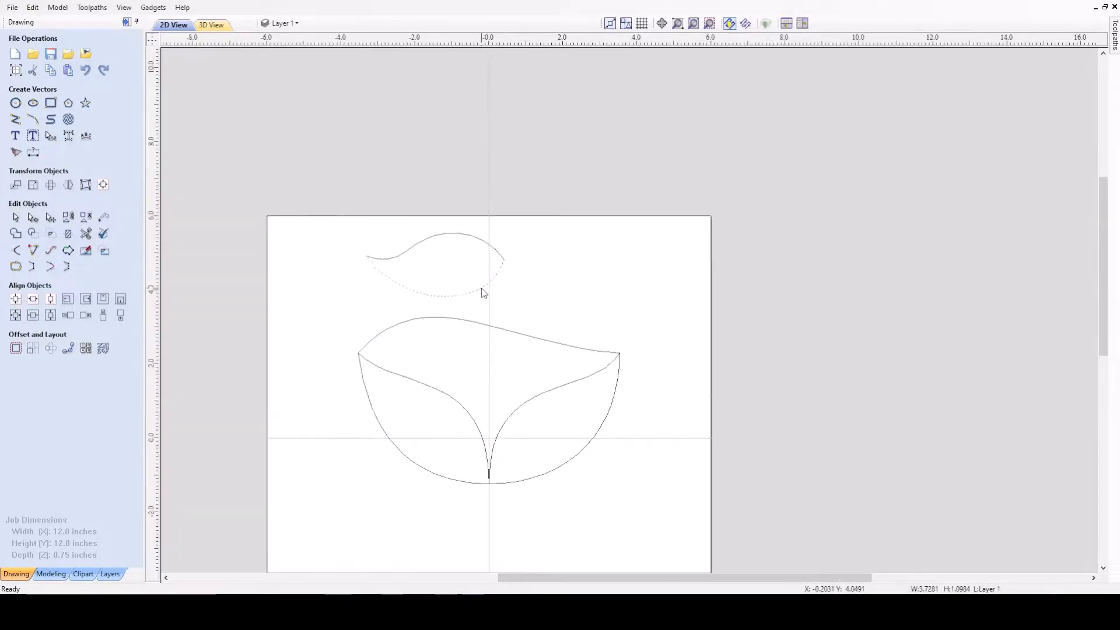
pyautogui.click(533, 286)
pyautogui.click(482, 227)
pyautogui.scroll(3, 500, 255)
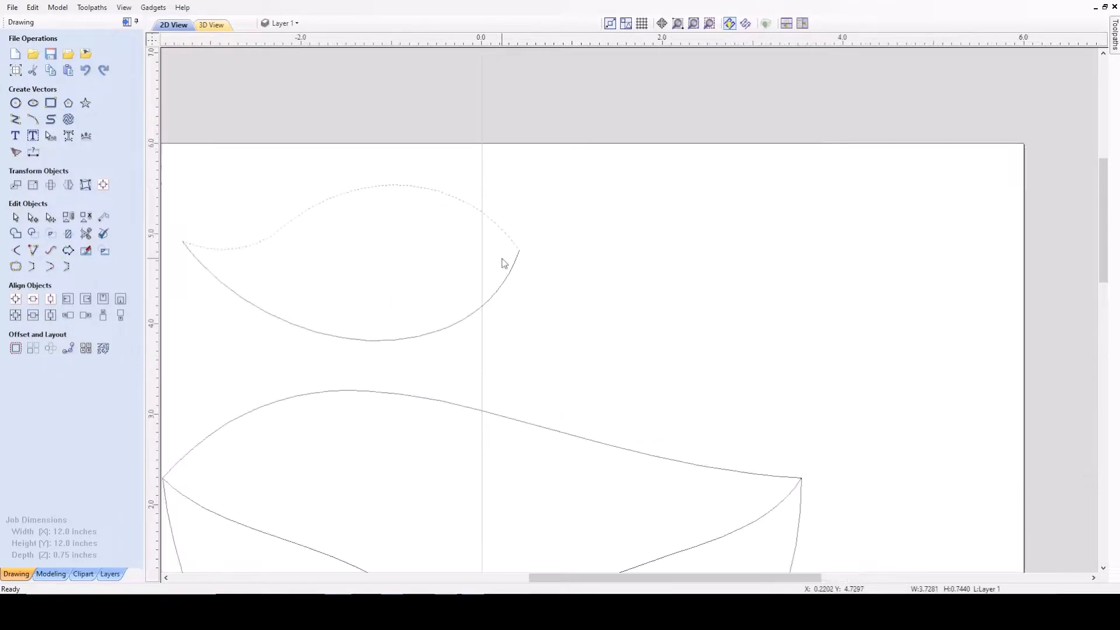
pyautogui.click(558, 286)
pyautogui.scroll(-3, 460, 242)
pyautogui.scroll(3, 455, 240)
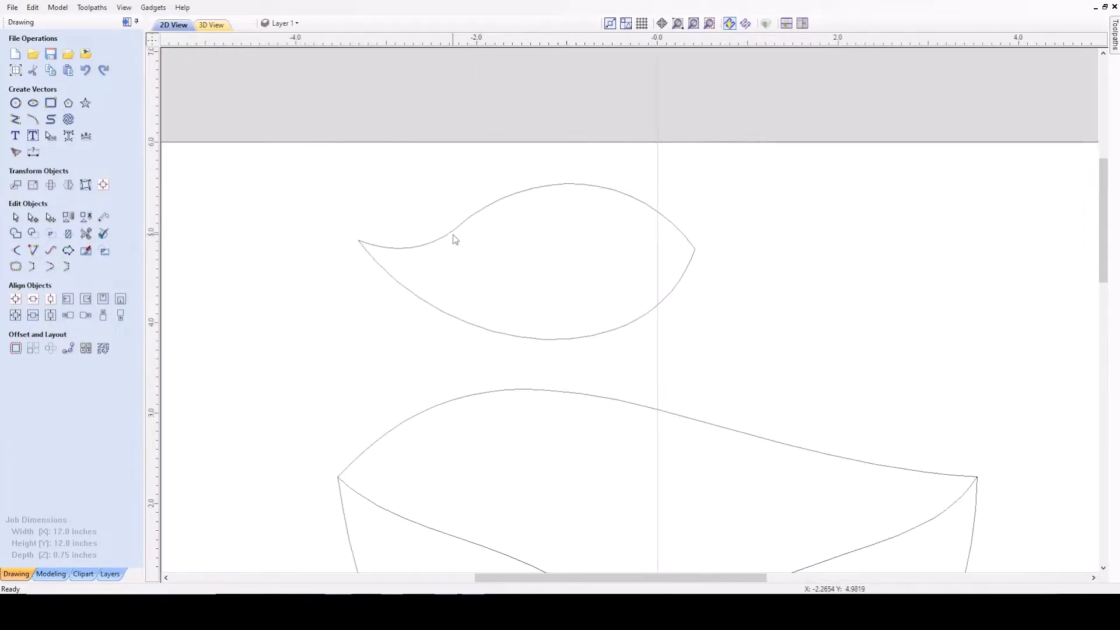
# - Convert both spans of the small leaf's upper outline to straight lines
pyautogui.click(454, 237)
pyautogui.scroll(-2, 455, 238)
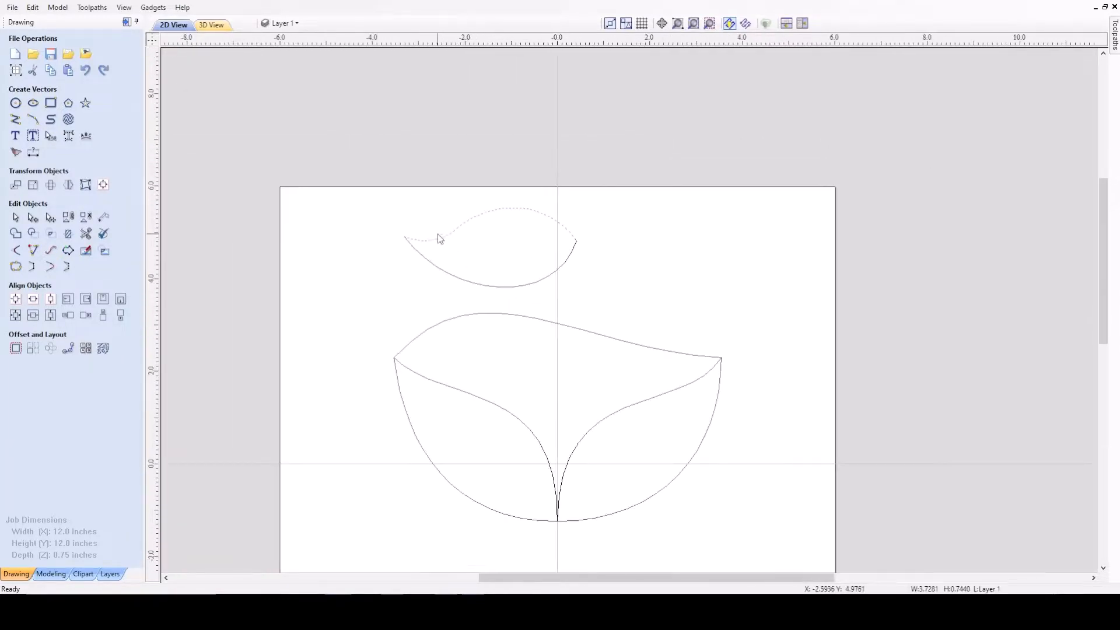
pyautogui.scroll(1, 630, 283)
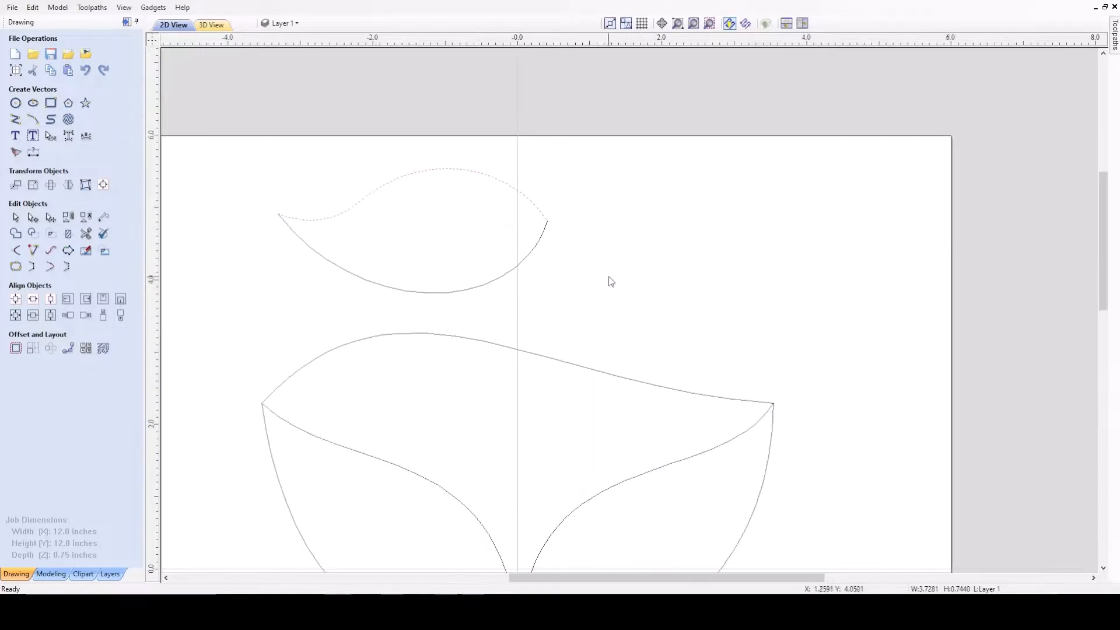
pyautogui.click(345, 213)
pyautogui.click(399, 245)
pyautogui.click(412, 174)
pyautogui.click(411, 174)
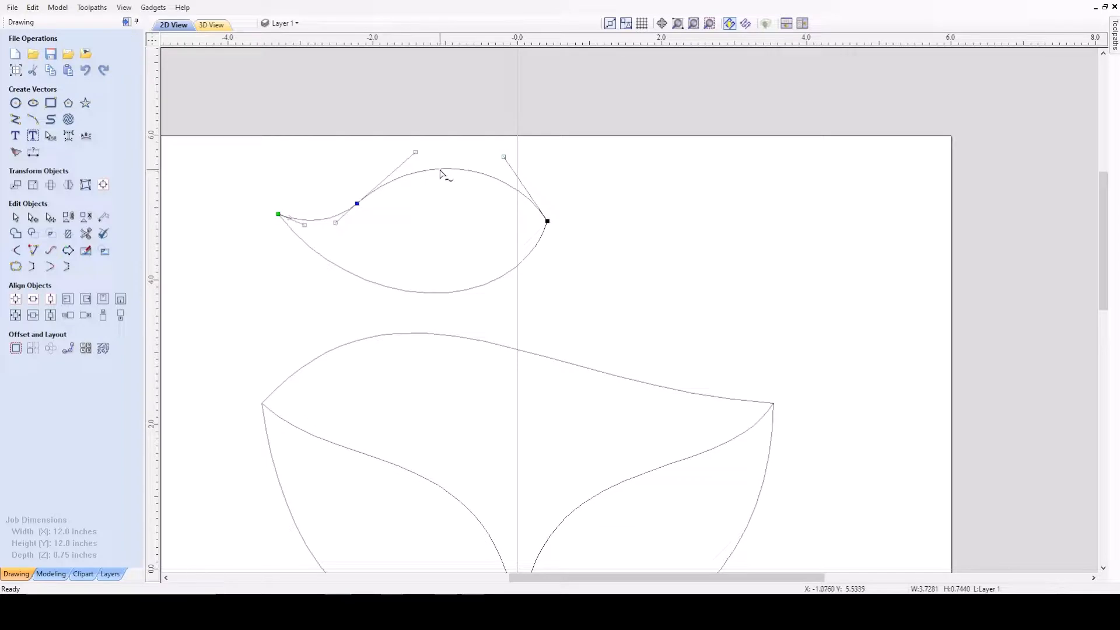
pyautogui.press('l')
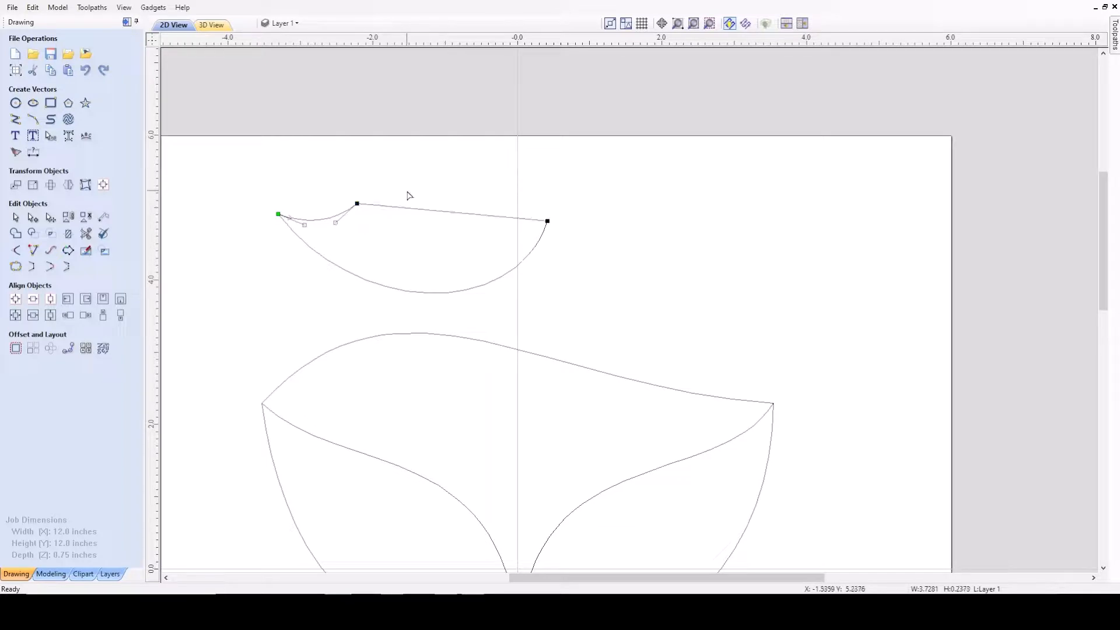
pyautogui.scroll(1, 346, 218)
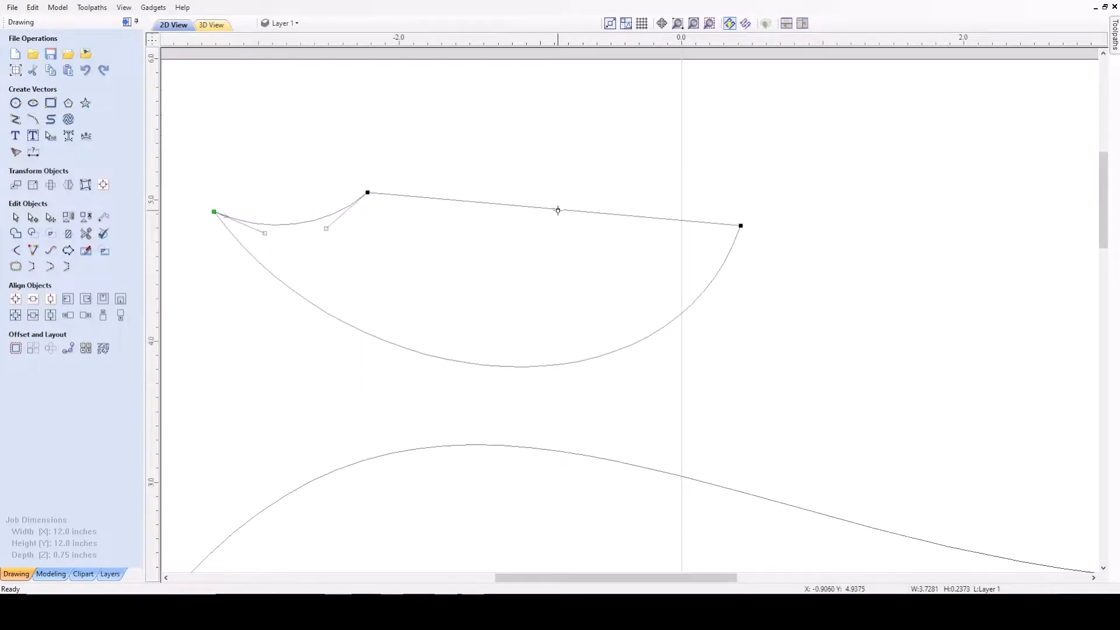
pyautogui.press('l')
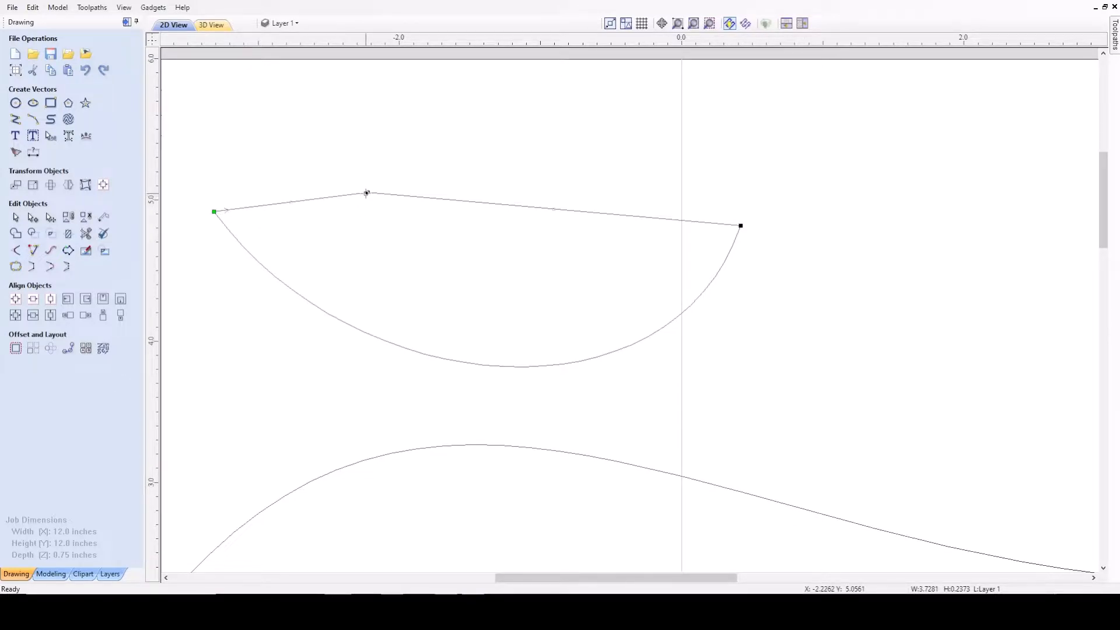
# - Delete the node between the two upper straight spans to leave a single line between the leaf's tips
pyautogui.press('d')
pyautogui.scroll(-1, 555, 220)
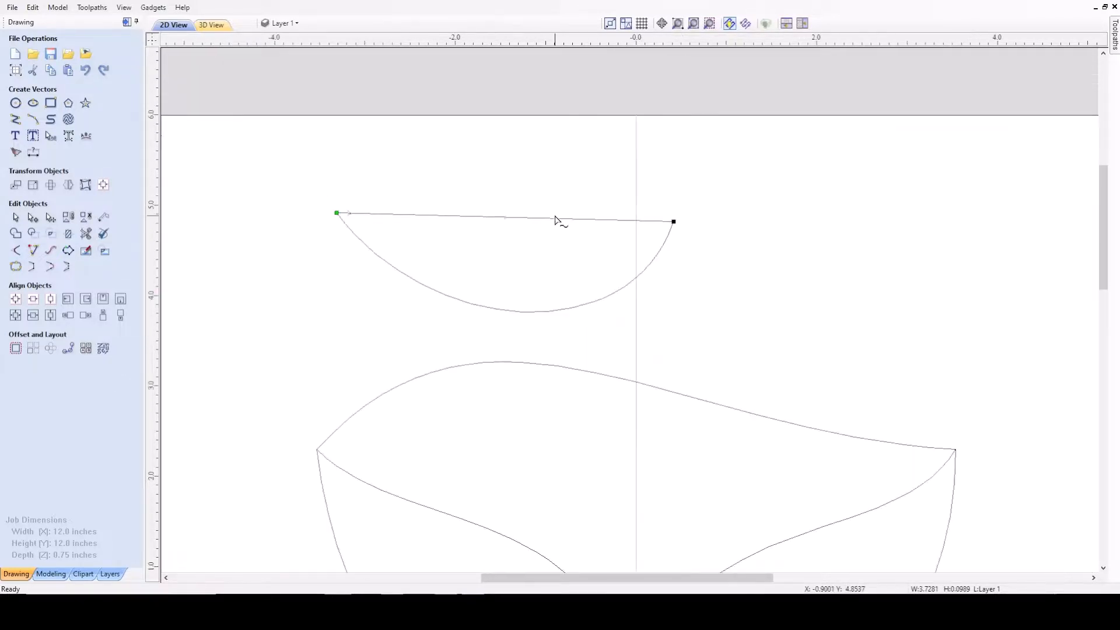
pyautogui.scroll(2, 700, 245)
pyautogui.scroll(-3, 411, 221)
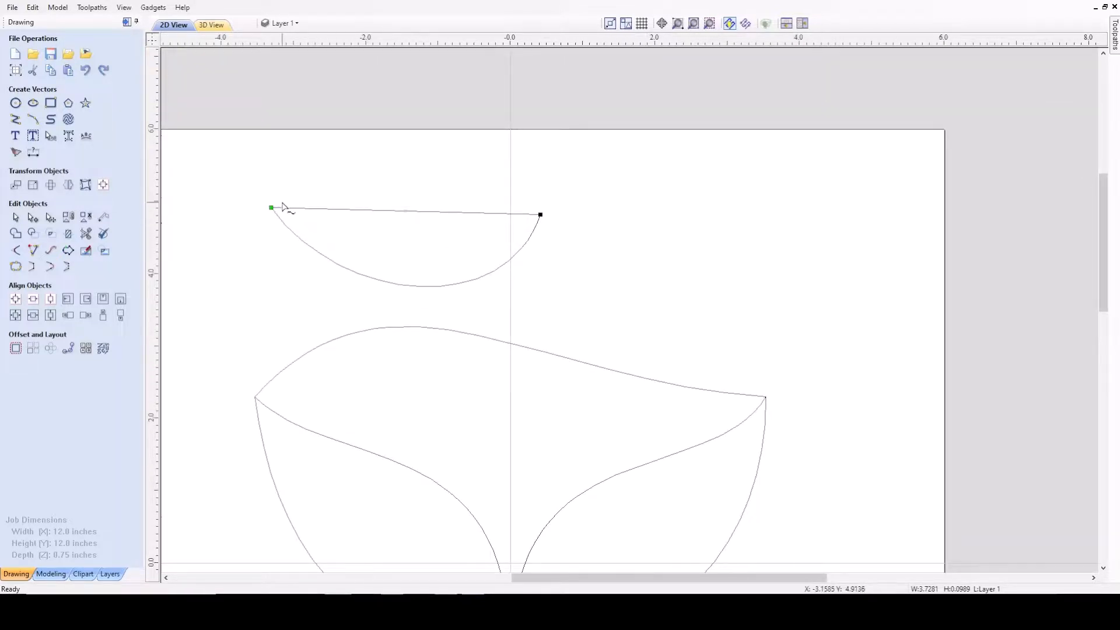
pyautogui.scroll(2, 279, 208)
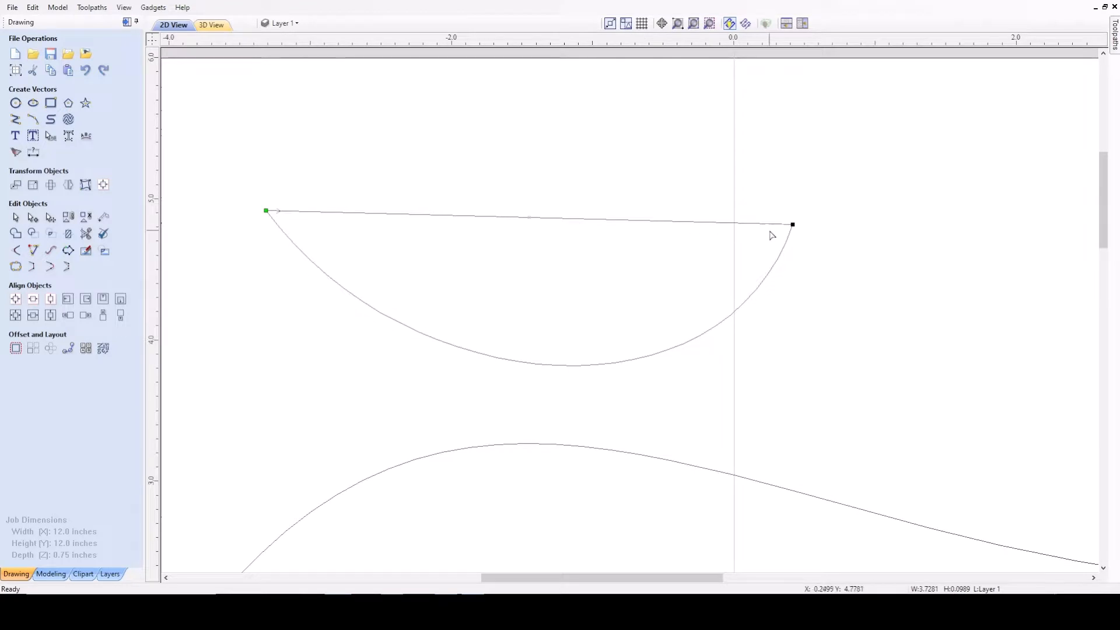
# - Insert a point midway along the upper line and bow its right half upward into an arc, making the vector about 0.57 inches high
pyautogui.doubleClick(530, 218)
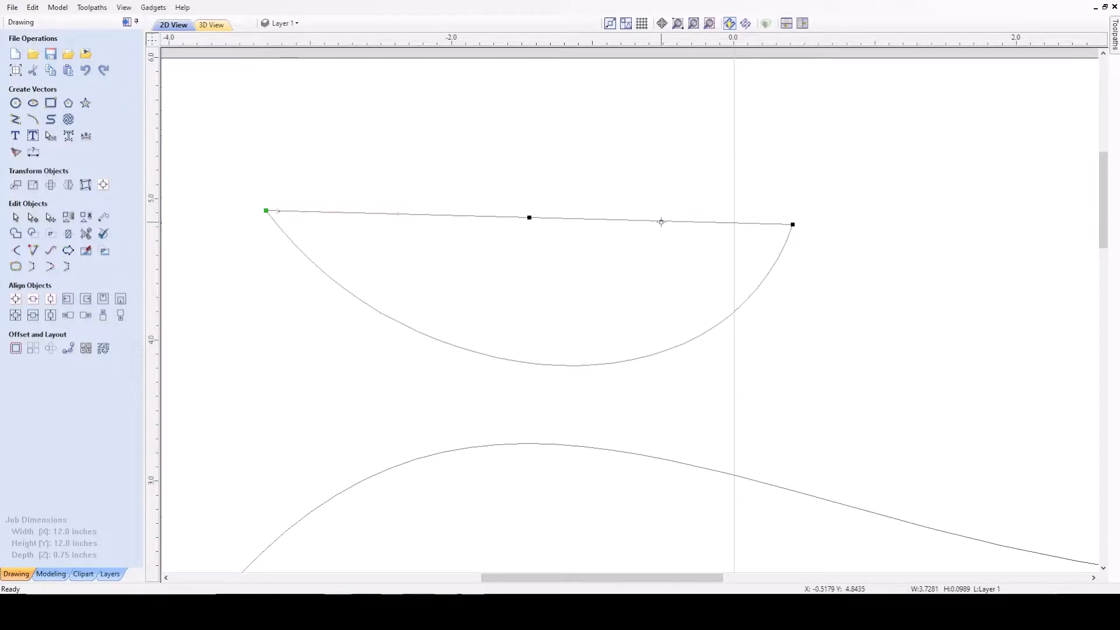
pyautogui.press('a')
pyautogui.moveTo(658, 353); pyautogui.dragTo(663, 143)
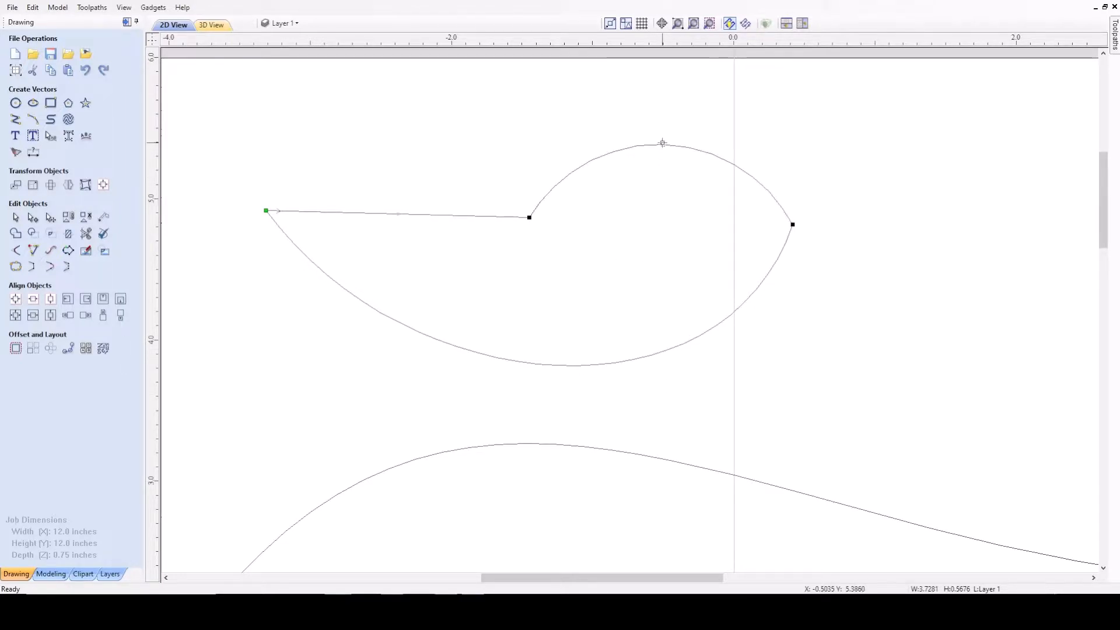
# - Convert the arched right half of the small leaf's upper edge back to a straight line
pyautogui.press('l')
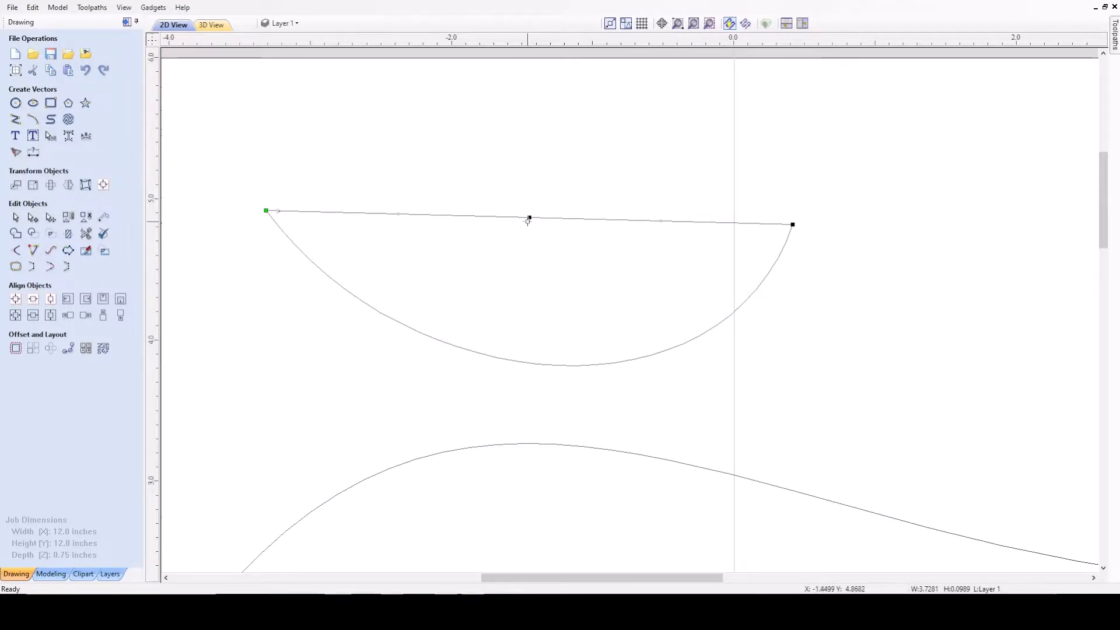
pyautogui.scroll(-2, 528, 220)
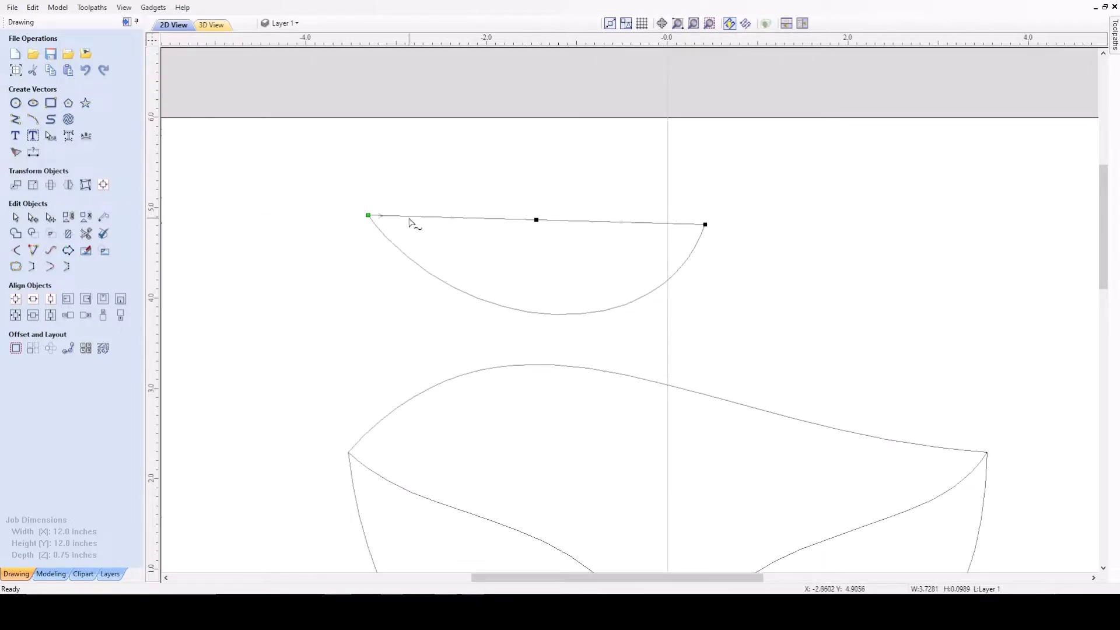
pyautogui.scroll(2, 705, 224)
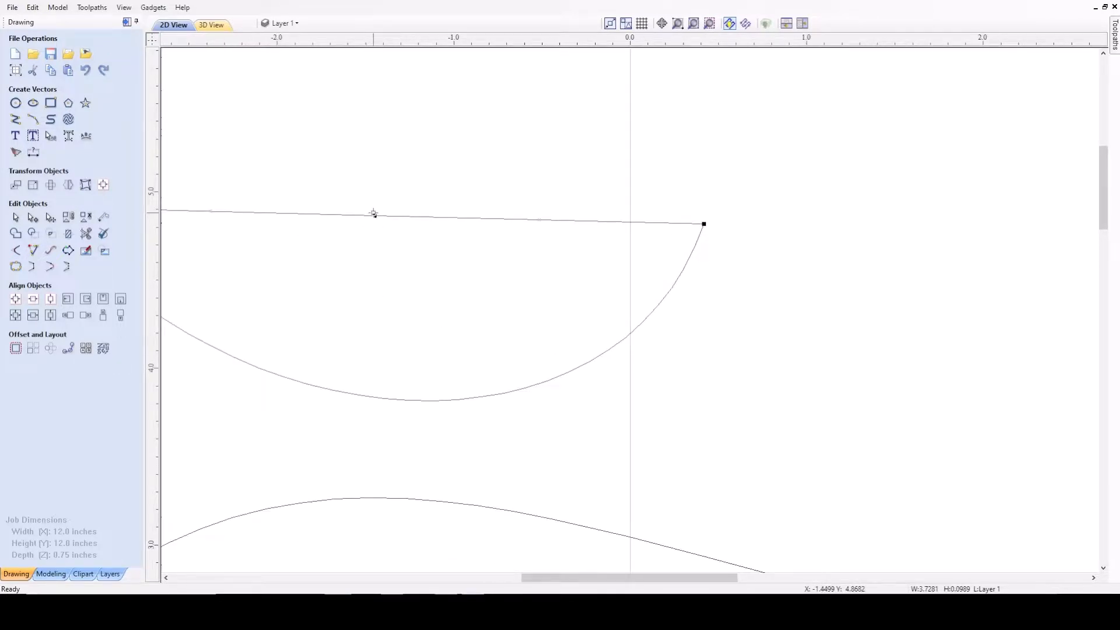
pyautogui.scroll(-3, 402, 233)
# - Finish node editing and delete the small leaf vector
pyautogui.click(413, 214)
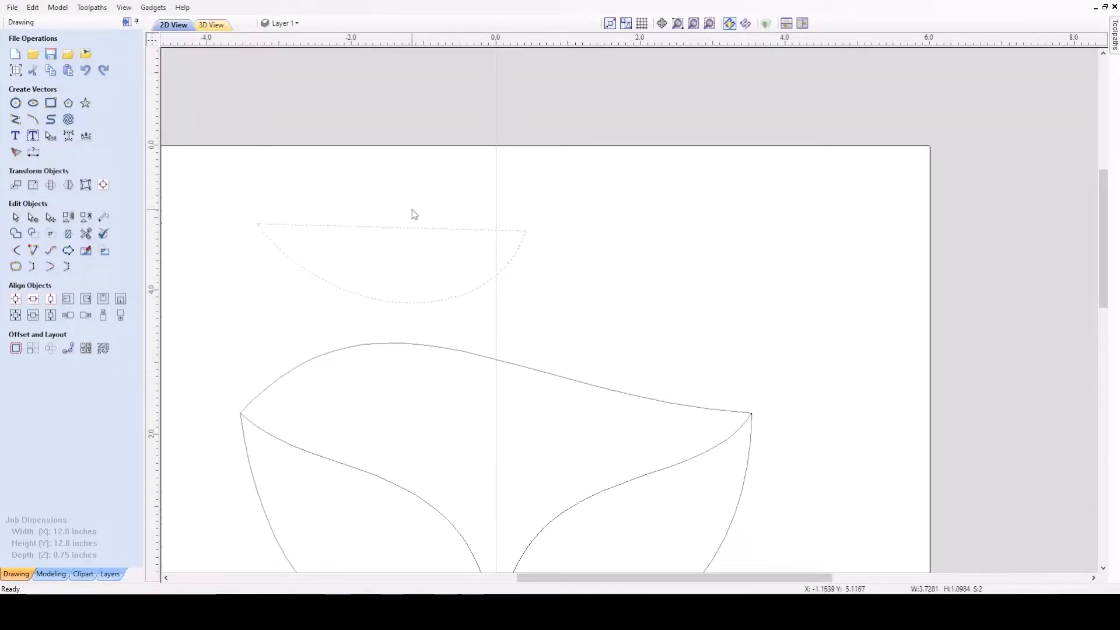
pyautogui.scroll(-2, 411, 211)
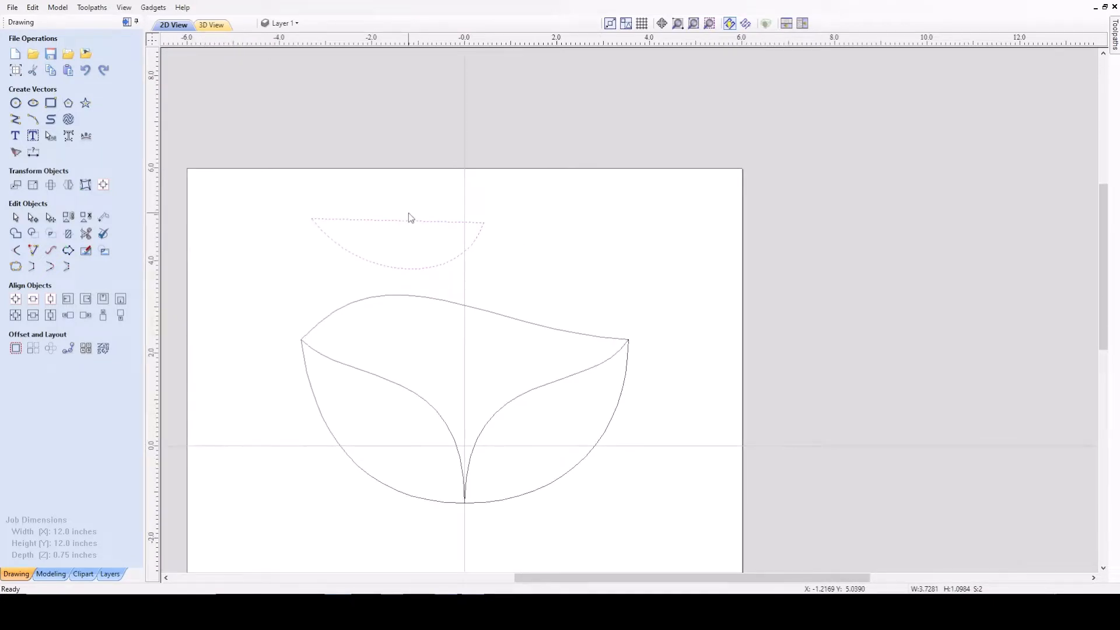
pyautogui.press('Delete')
pyautogui.scroll(-3, 410, 217)
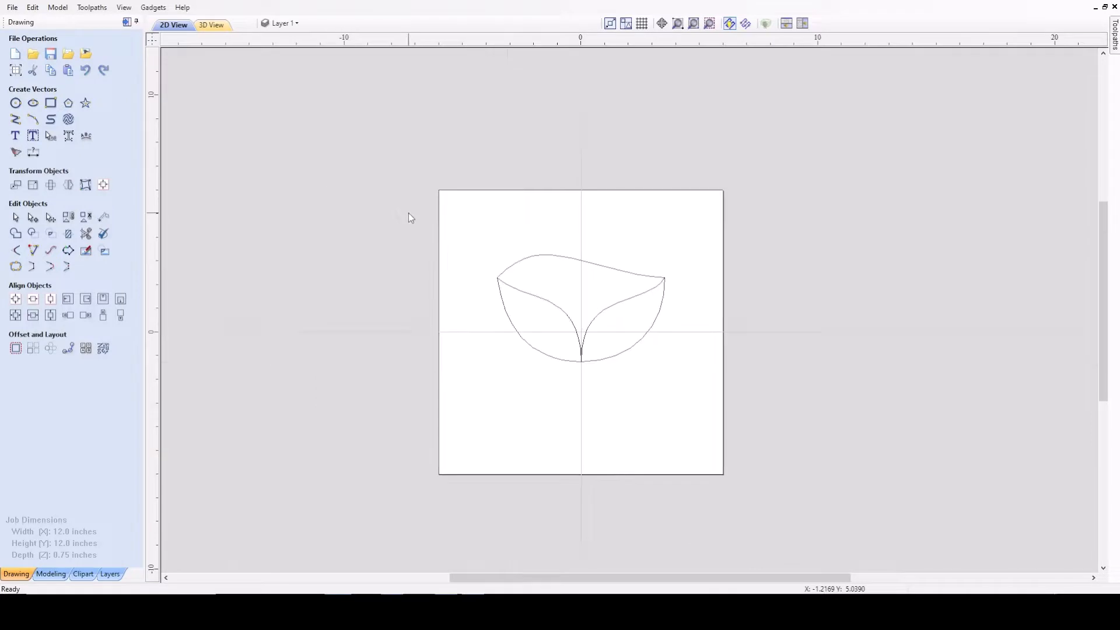
# - Select and delete all the curves of the large leaf shape to clear the page
pyautogui.scroll(3, 658, 358)
pyautogui.moveTo(662, 383); pyautogui.dragTo(295, 145)
pyautogui.press('Delete')
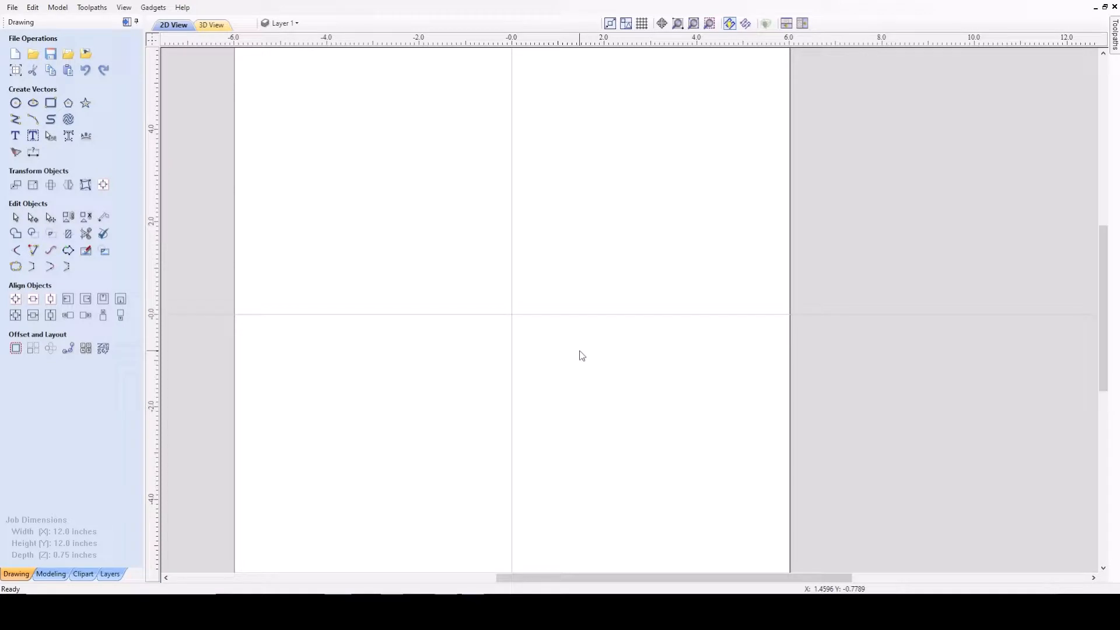
pyautogui.scroll(-2, 570, 354)
pyautogui.scroll(2, 730, 333)
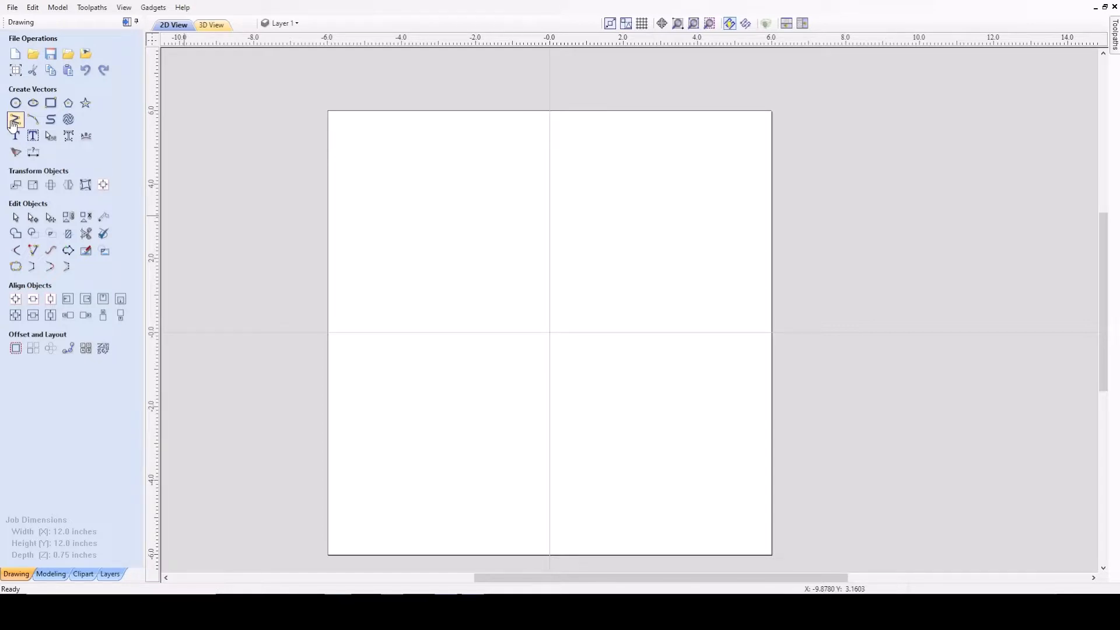
# - Draw a two-point curve from the page origin to about X 3.67, Y 3.40
pyautogui.click(52, 125)
pyautogui.scroll(2, 697, 245)
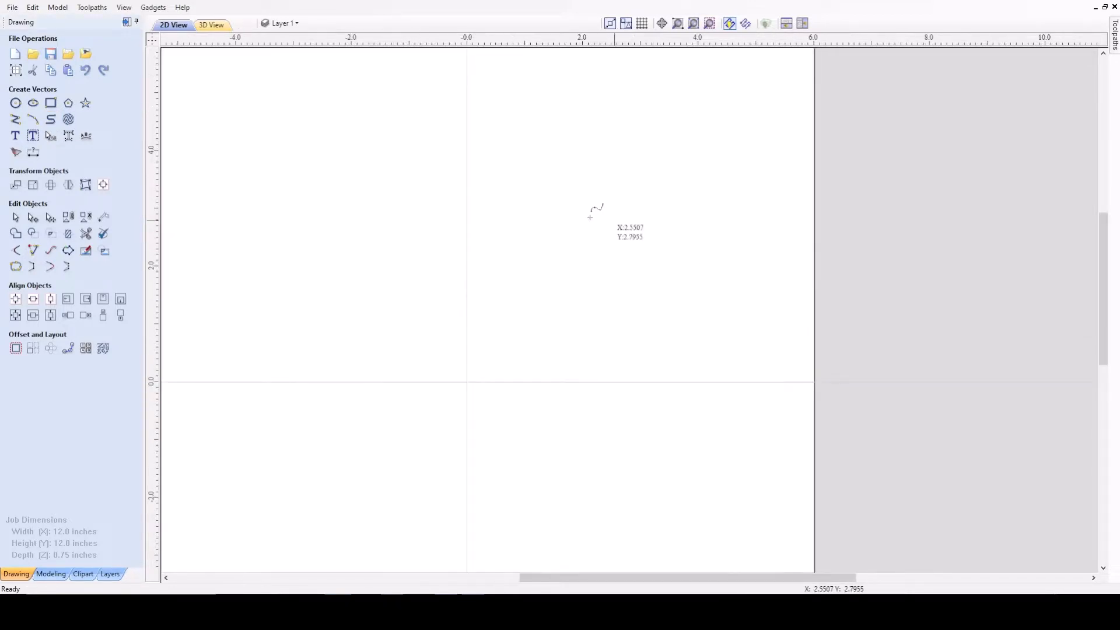
pyautogui.scroll(-1, 438, 202)
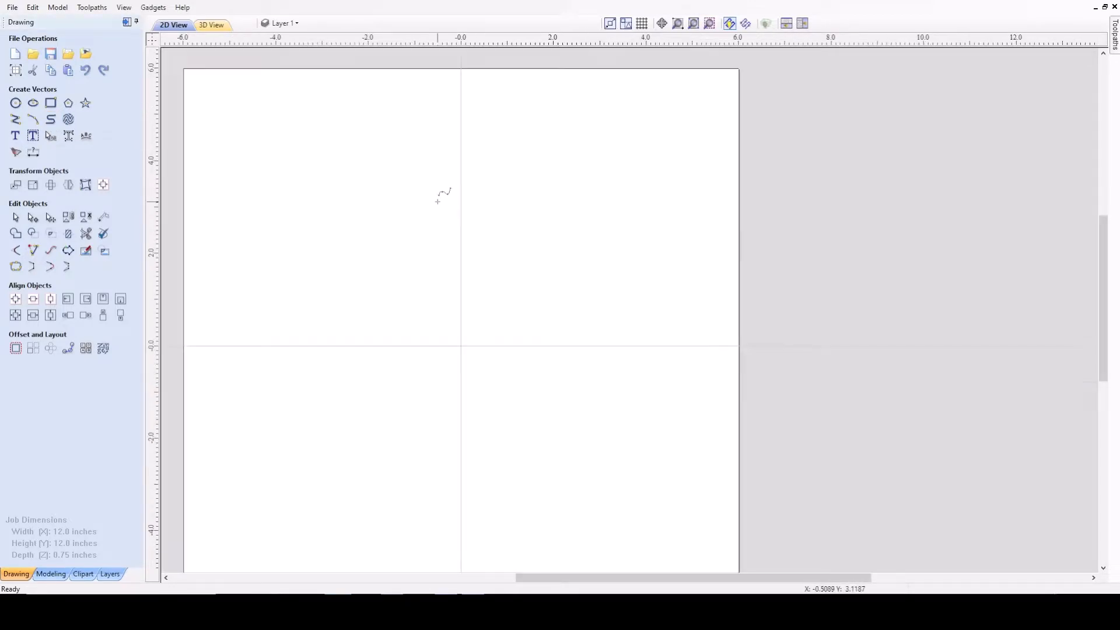
pyautogui.click(461, 346)
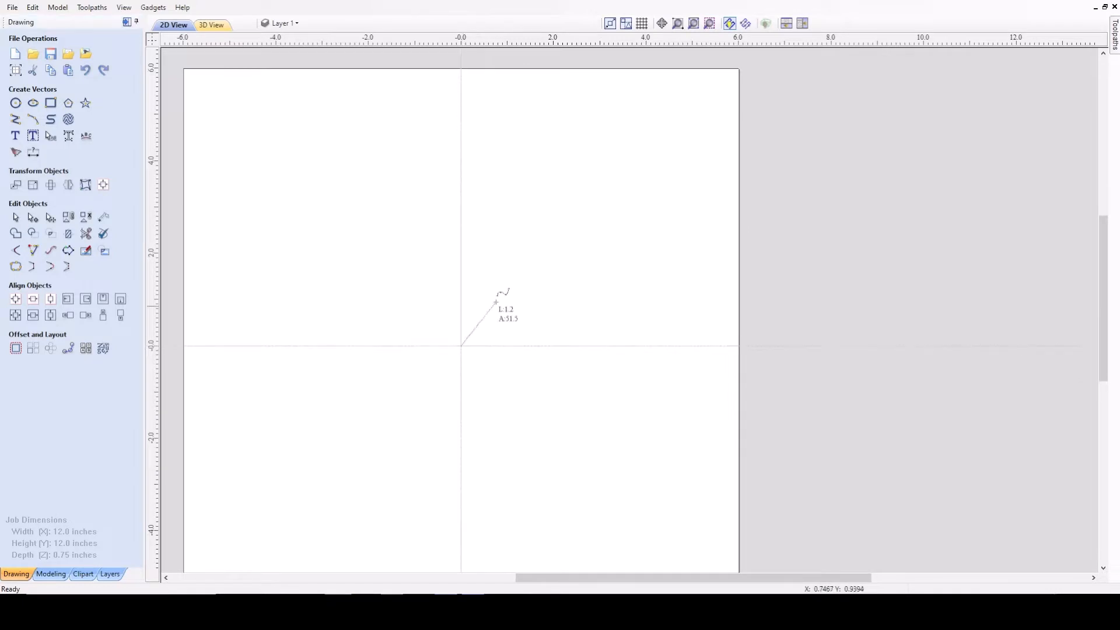
pyautogui.click(629, 189)
pyautogui.rightClick(629, 189)
pyautogui.scroll(-2, 570, 274)
pyautogui.scroll(3, 708, 278)
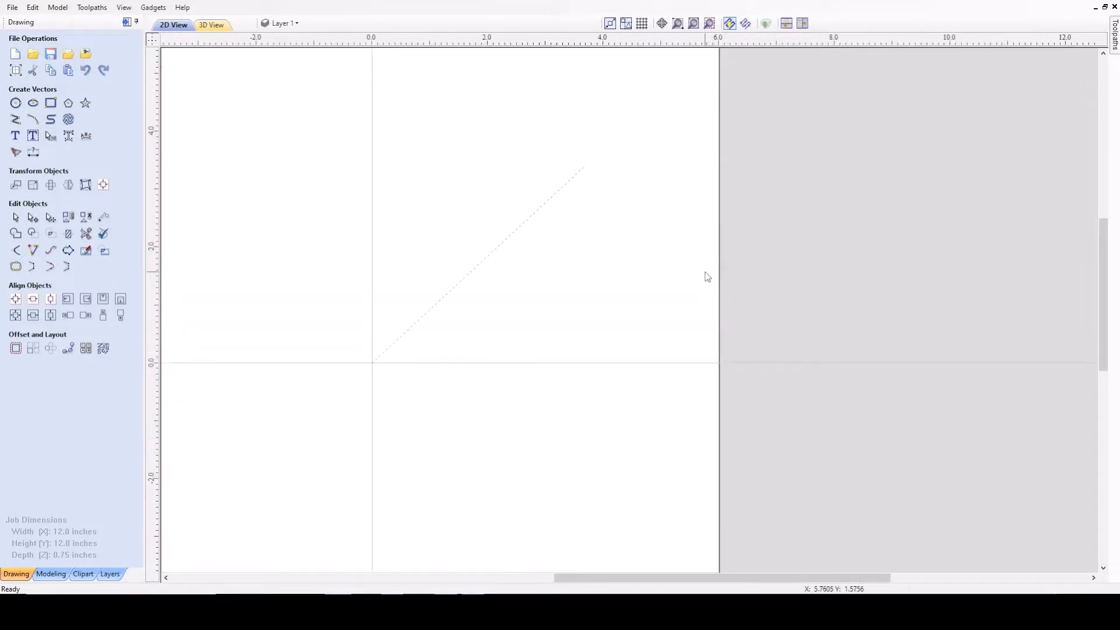
# - Set both Bezier handles of the diagonal curve horizontal to form an S, and move its upper end slightly outward
pyautogui.press('n')
pyautogui.scroll(1, 530, 243)
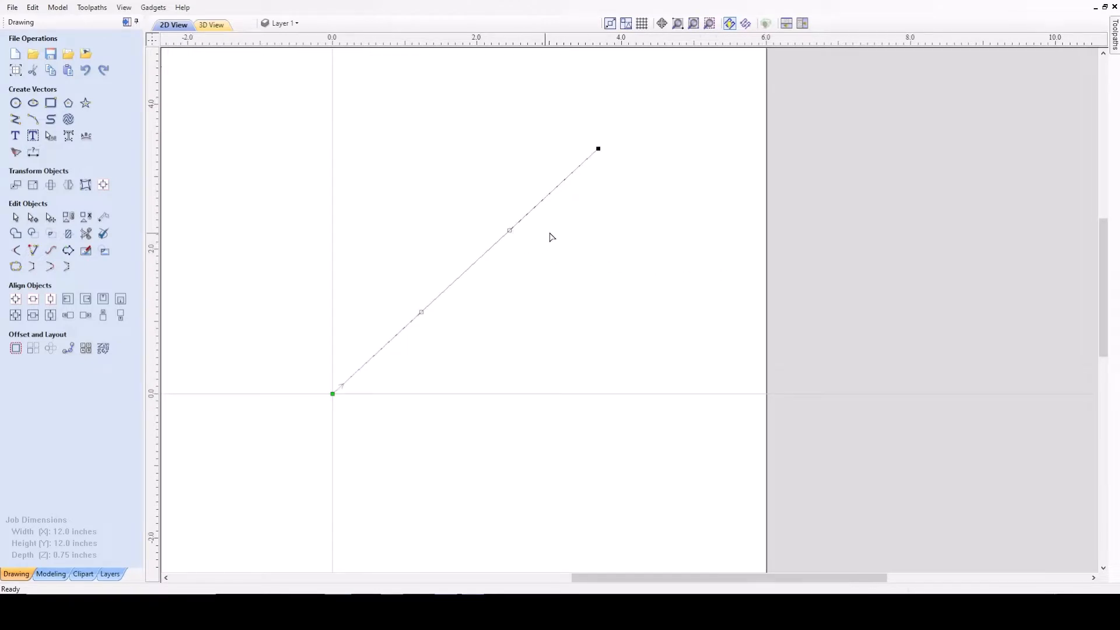
pyautogui.scroll(1, 551, 237)
pyautogui.moveTo(500, 230); pyautogui.dragTo(441, 128)
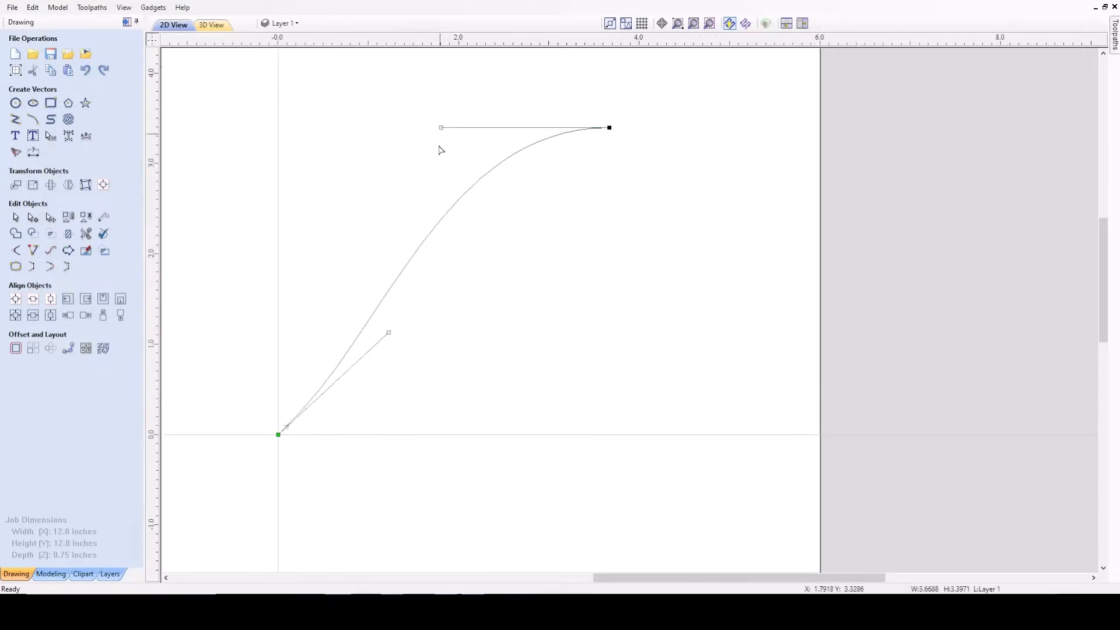
pyautogui.moveTo(500, 407); pyautogui.dragTo(520, 434)
pyautogui.scroll(-2, 520, 435)
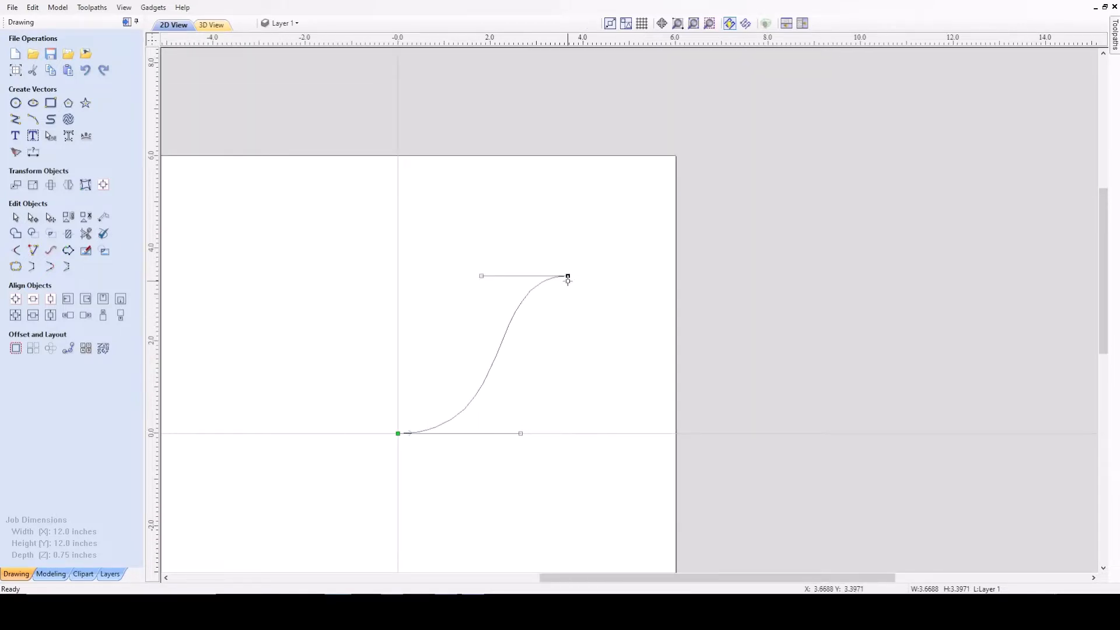
pyautogui.moveTo(567, 276); pyautogui.dragTo(574, 270)
pyautogui.click(455, 306)
# - Draw a horizontal two-point curve 3.8 inches long starting at about X -2.31, Y 3.60
pyautogui.press('space')
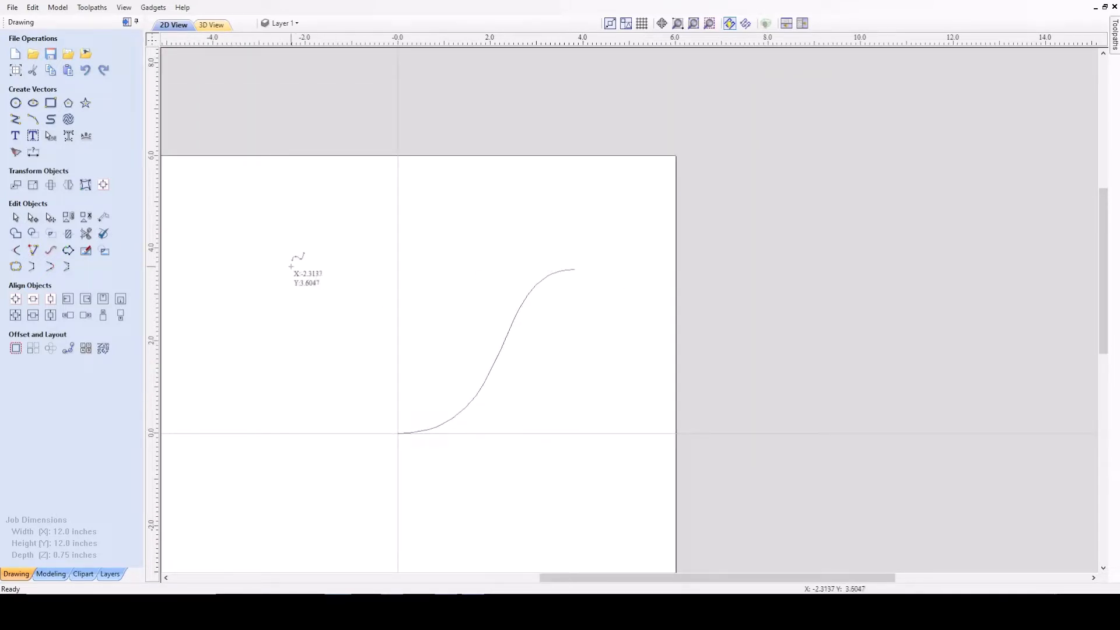
pyautogui.click(291, 266)
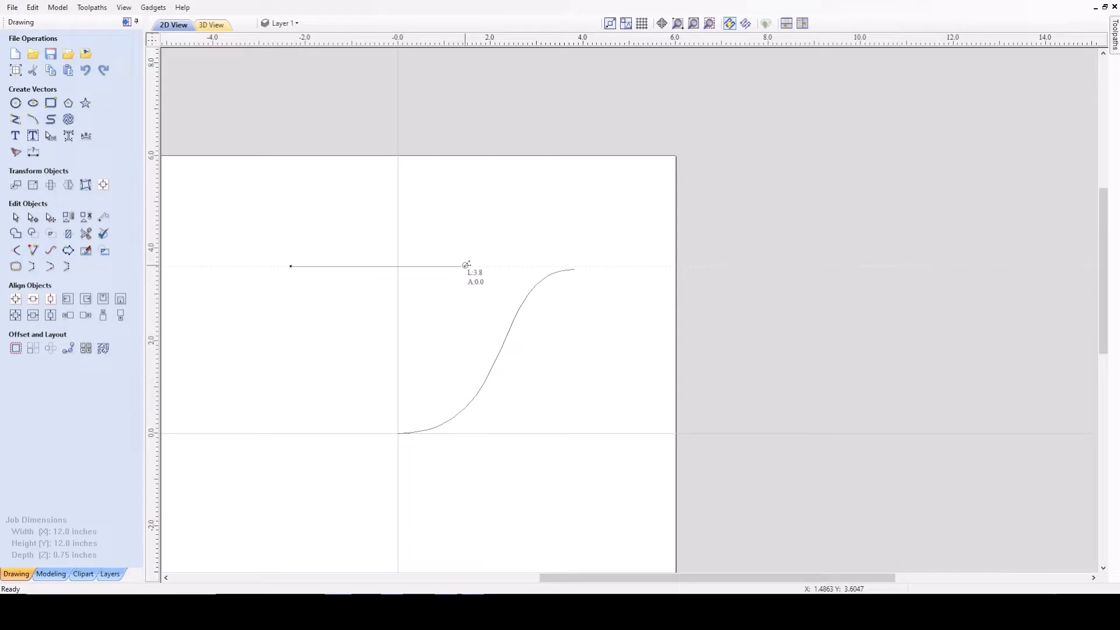
pyautogui.click(466, 266)
pyautogui.press('Escape')
# - Raise the right-end handle of the horizontal curve to arch it about 0.58 inches high
pyautogui.press('n')
pyautogui.moveTo(409, 266); pyautogui.dragTo(413, 205)
pyautogui.scroll(-2, 418, 255)
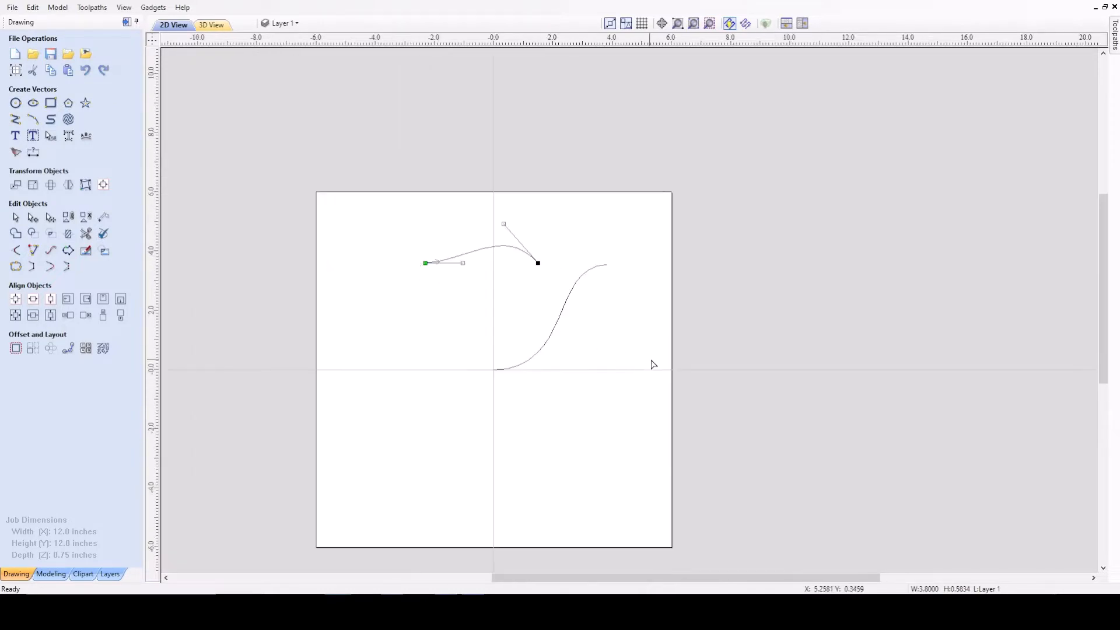
pyautogui.click(652, 359)
# - Draw a closed three-point curve below the arched one, through about X -0.47, Y 2.30 and X -0.47, Y 0
pyautogui.scroll(2, 510, 298)
pyautogui.click(53, 120)
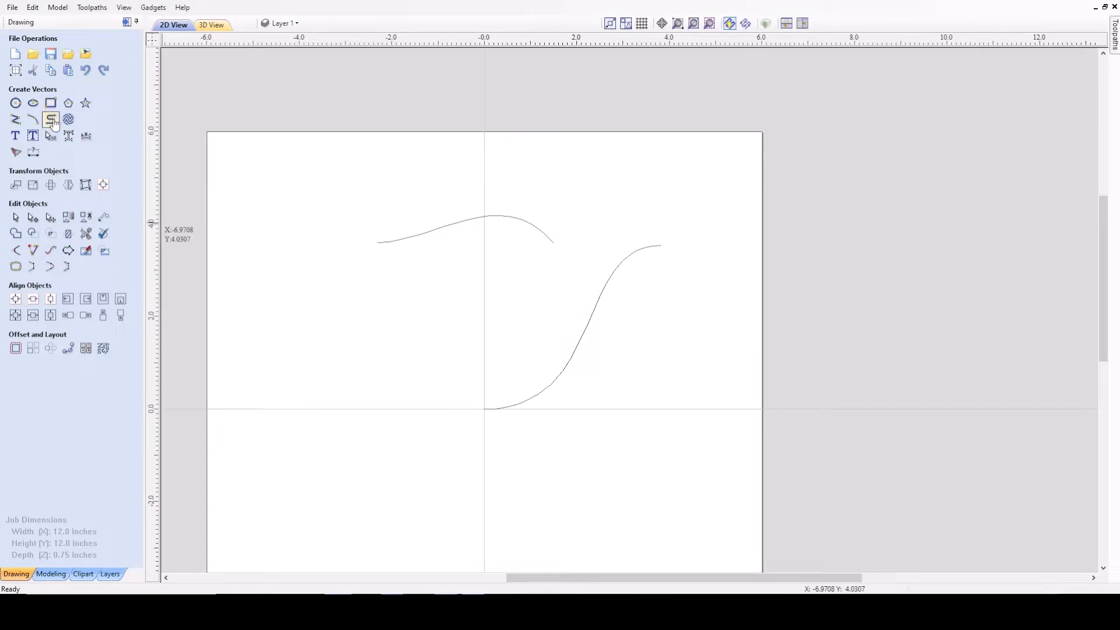
pyautogui.scroll(-1, 505, 299)
pyautogui.scroll(3, 500, 325)
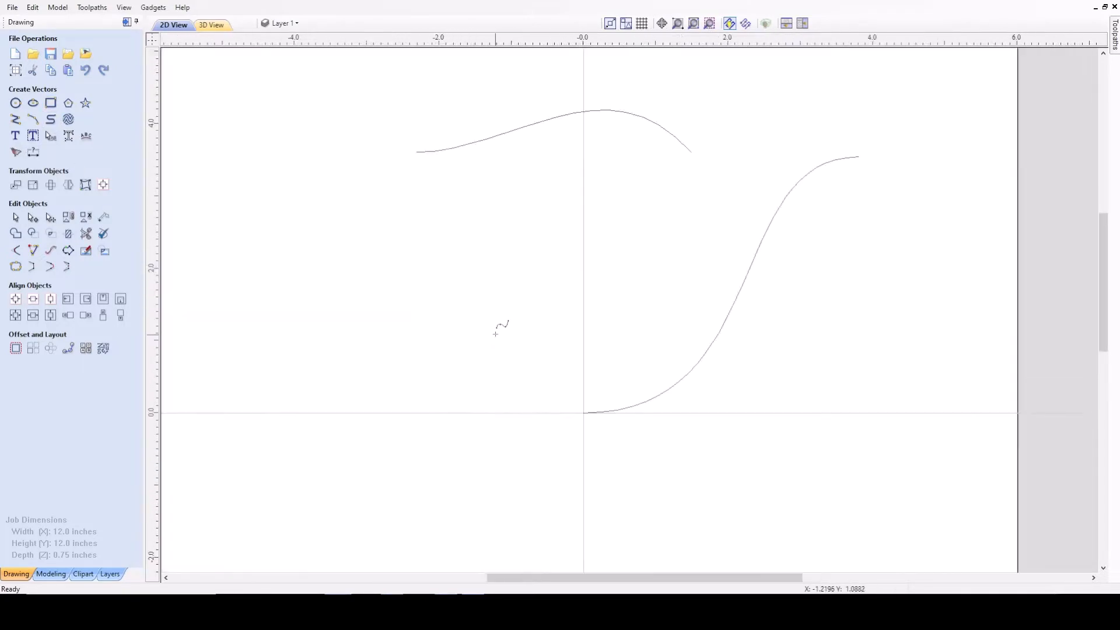
pyautogui.scroll(-3, 394, 376)
pyautogui.click(368, 381)
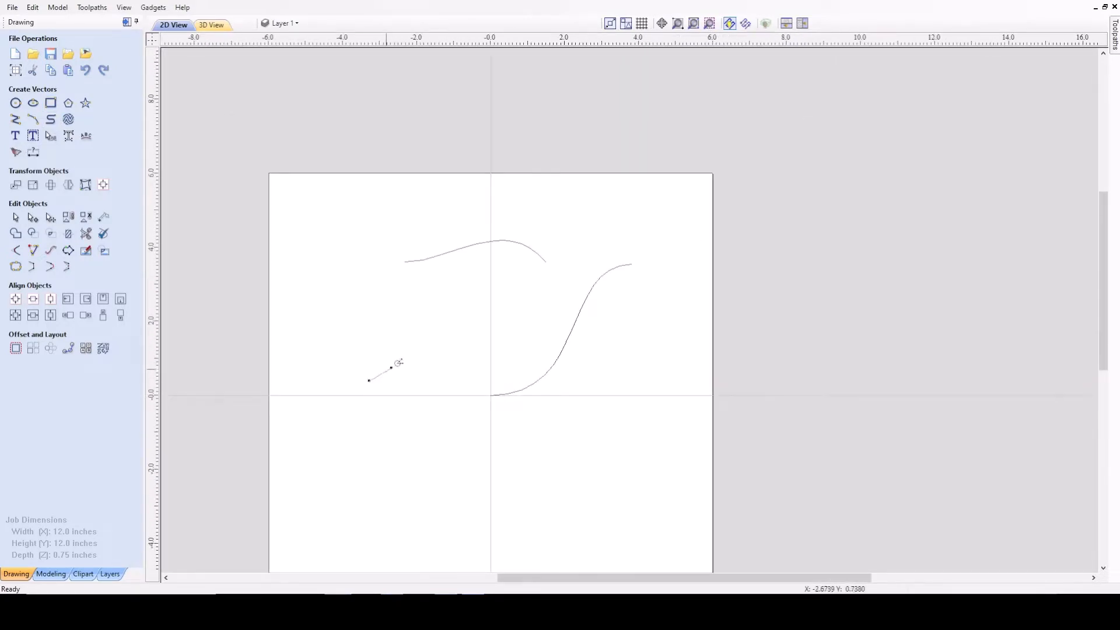
pyautogui.scroll(2, 473, 311)
pyautogui.click(473, 311)
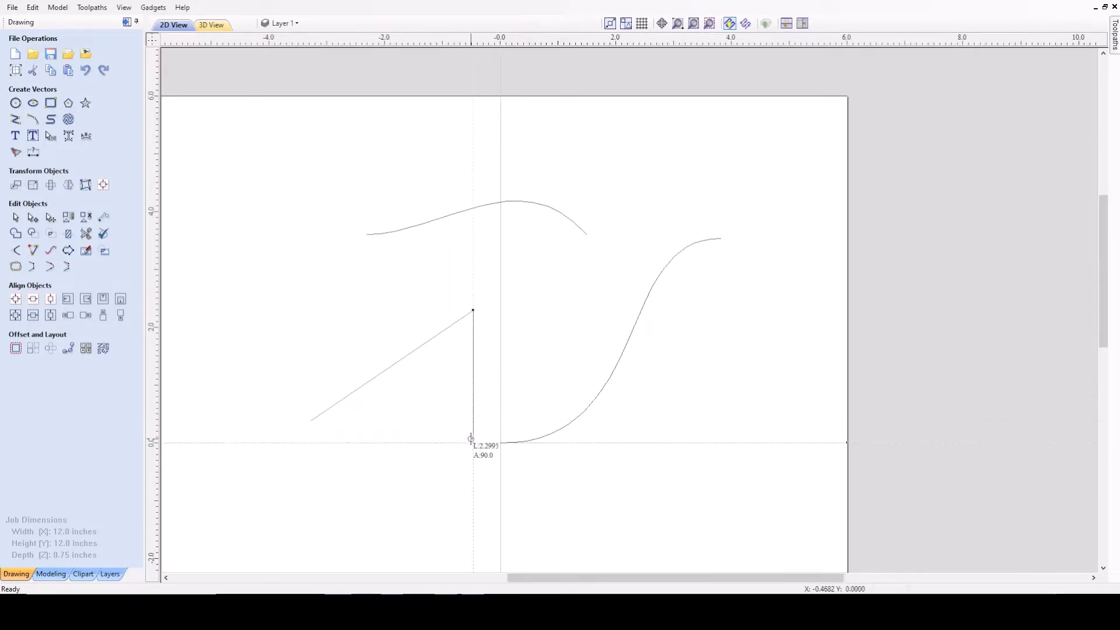
pyautogui.click(472, 441)
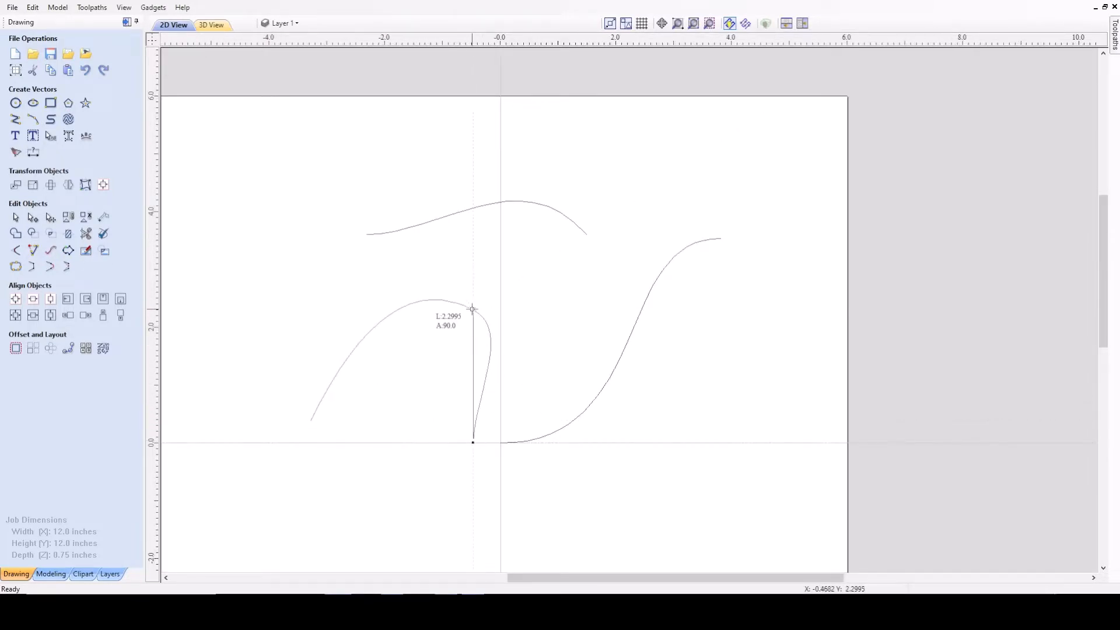
pyautogui.click(311, 419)
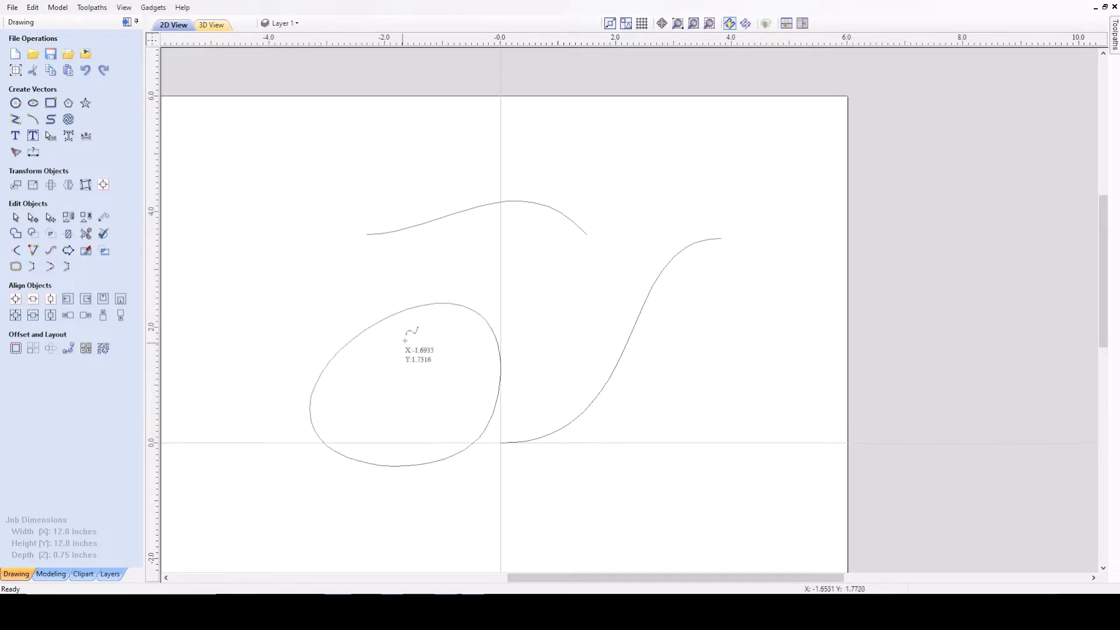
# - Draw an open four-point curve below the closed shape, ending at about X -3.03, Y -4.62
pyautogui.scroll(-3, 408, 344)
pyautogui.scroll(-3, 525, 429)
pyautogui.scroll(5, 677, 377)
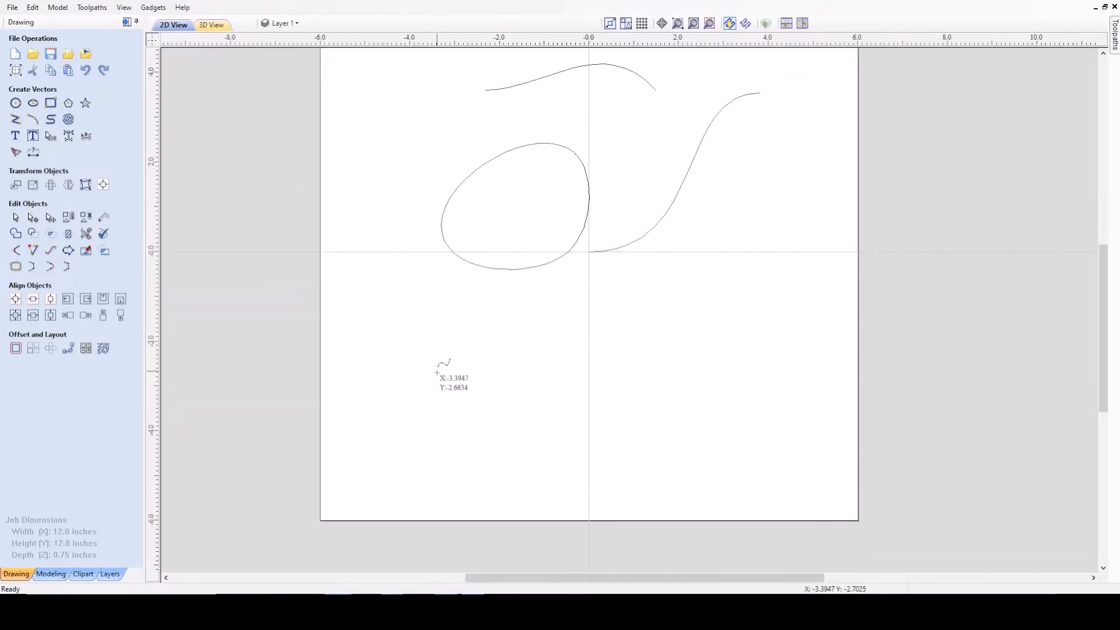
pyautogui.click(437, 391)
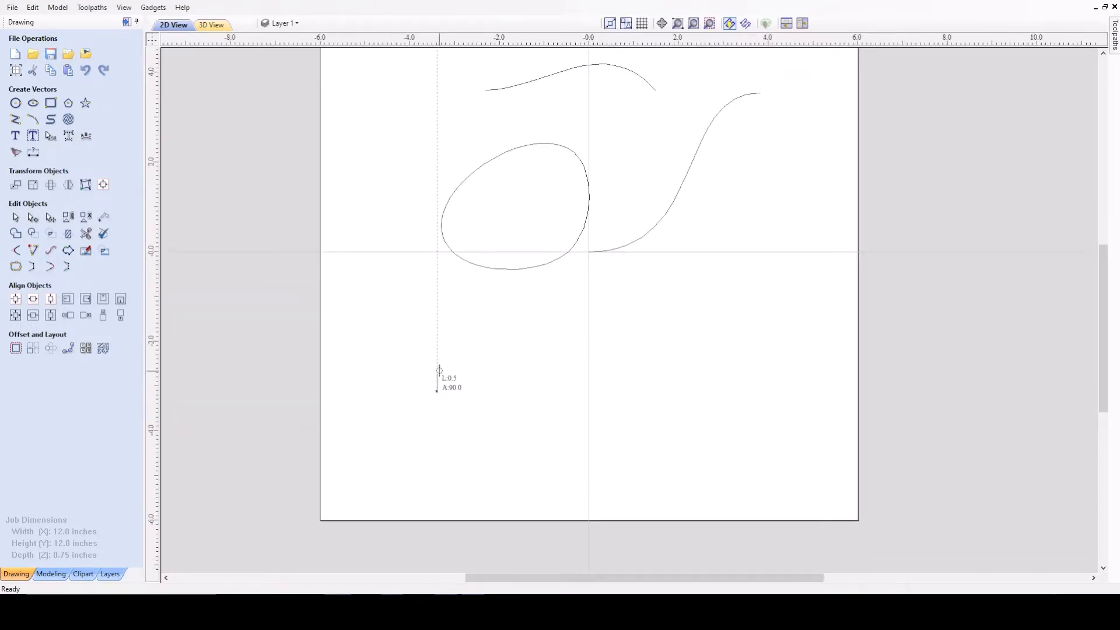
pyautogui.click(437, 303)
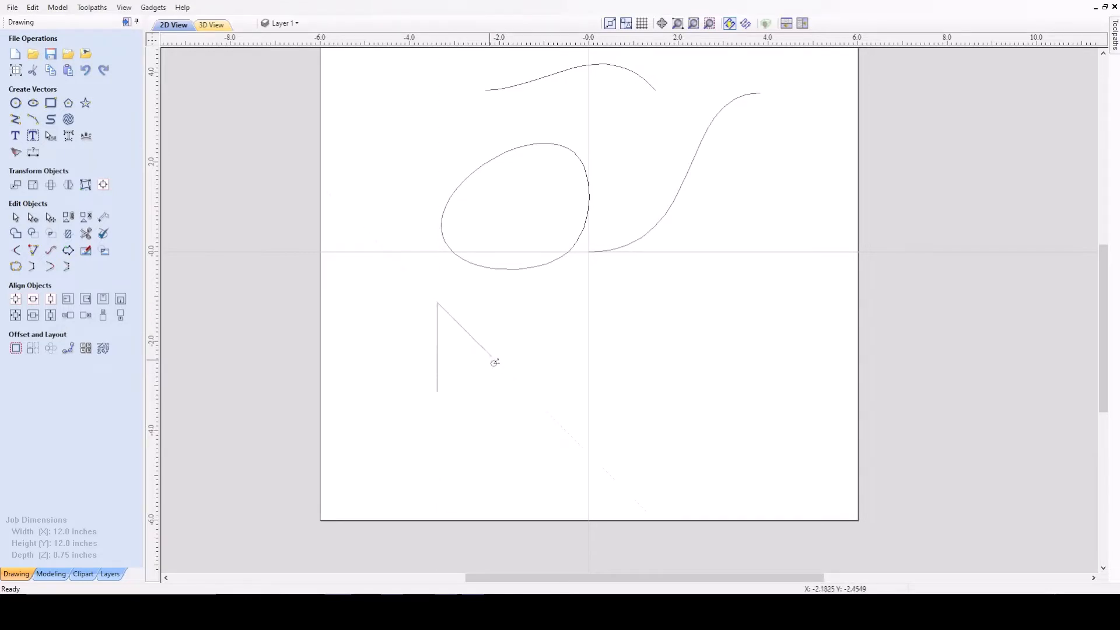
pyautogui.click(537, 394)
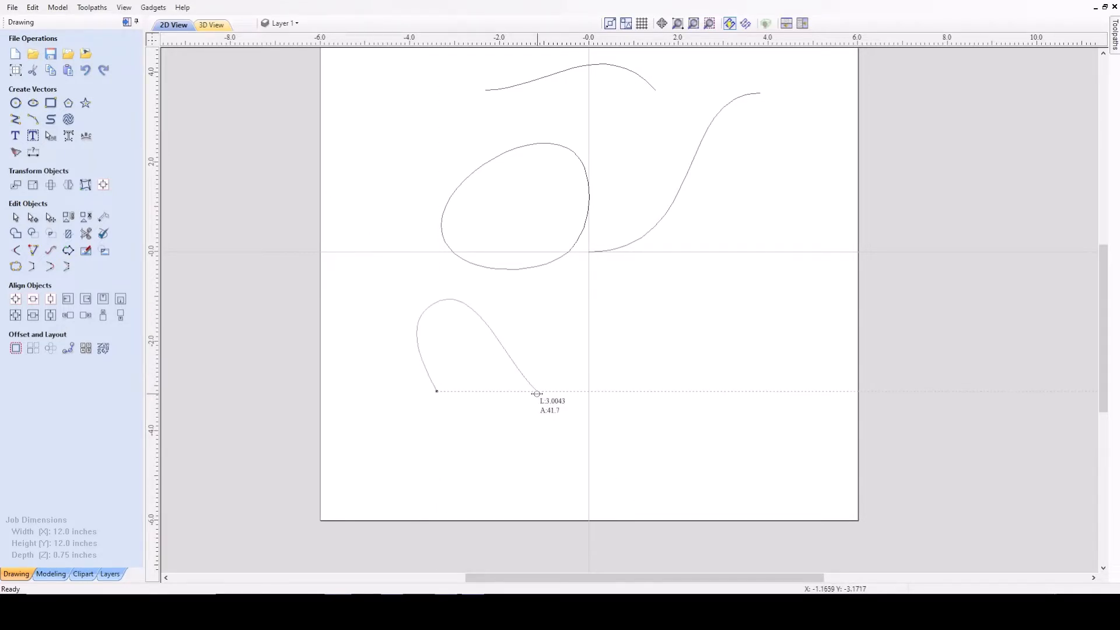
pyautogui.doubleClick(453, 458)
# - Level the lower end's handle on the open curve, swing the start handle outward, and shift the start node down and left
pyautogui.press('n')
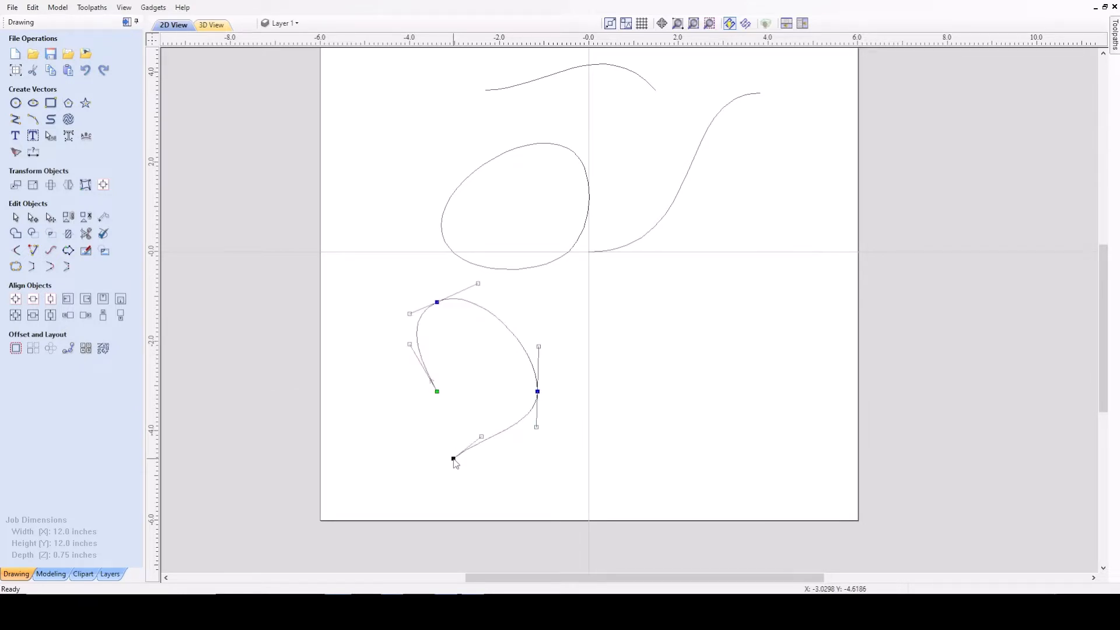
pyautogui.scroll(2, 519, 461)
pyautogui.moveTo(462, 425); pyautogui.dragTo(485, 459)
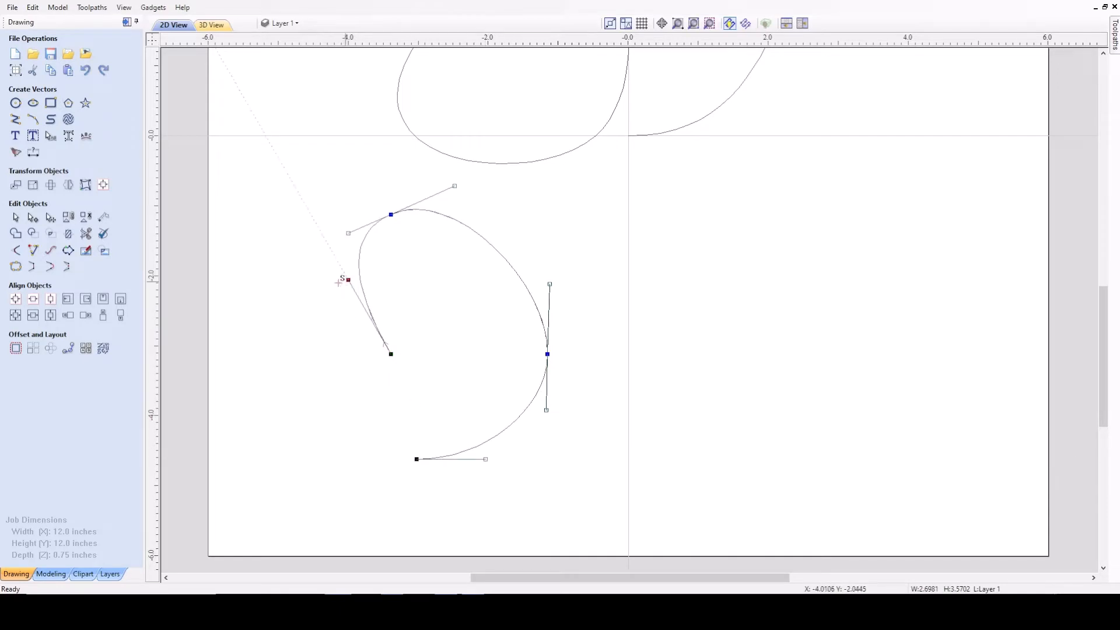
pyautogui.moveTo(348, 281); pyautogui.dragTo(298, 313)
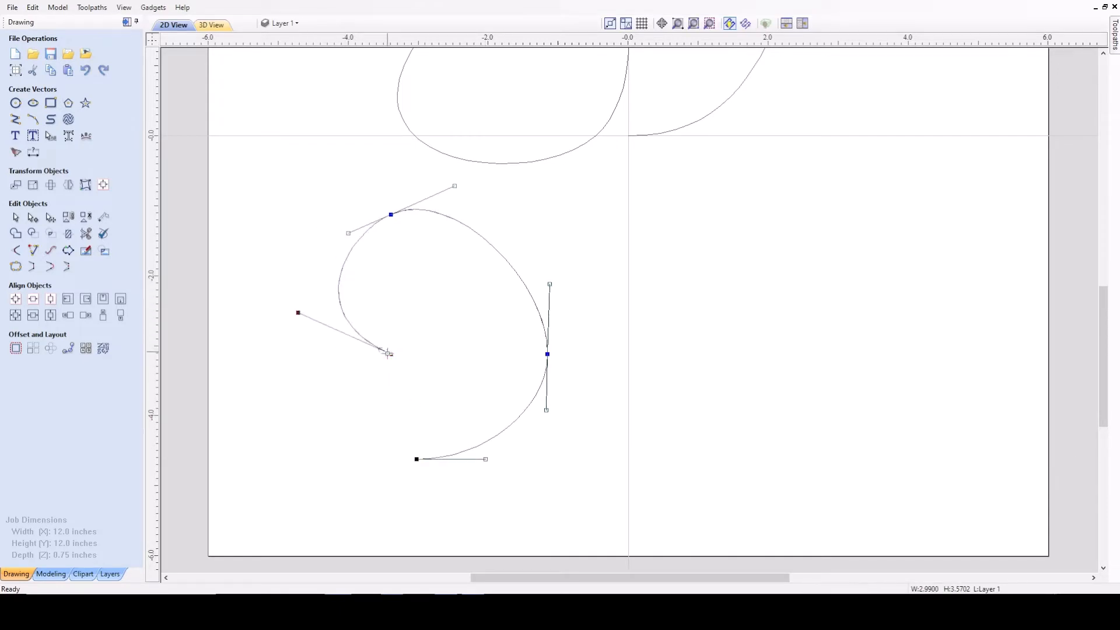
pyautogui.moveTo(383, 348); pyautogui.dragTo(370, 365)
pyautogui.moveTo(284, 328); pyautogui.dragTo(302, 310)
# - Lengthen and tilt the handles of the open curve's two smooth nodes to round its upper portion
pyautogui.moveTo(347, 232); pyautogui.dragTo(339, 231)
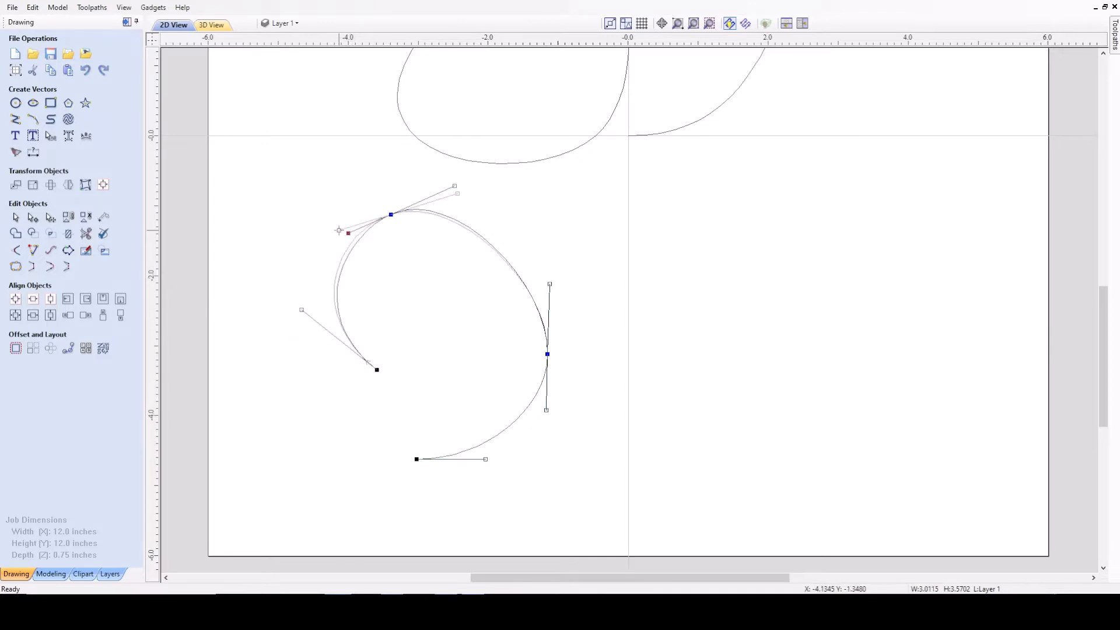
pyautogui.moveTo(454, 186); pyautogui.dragTo(475, 188)
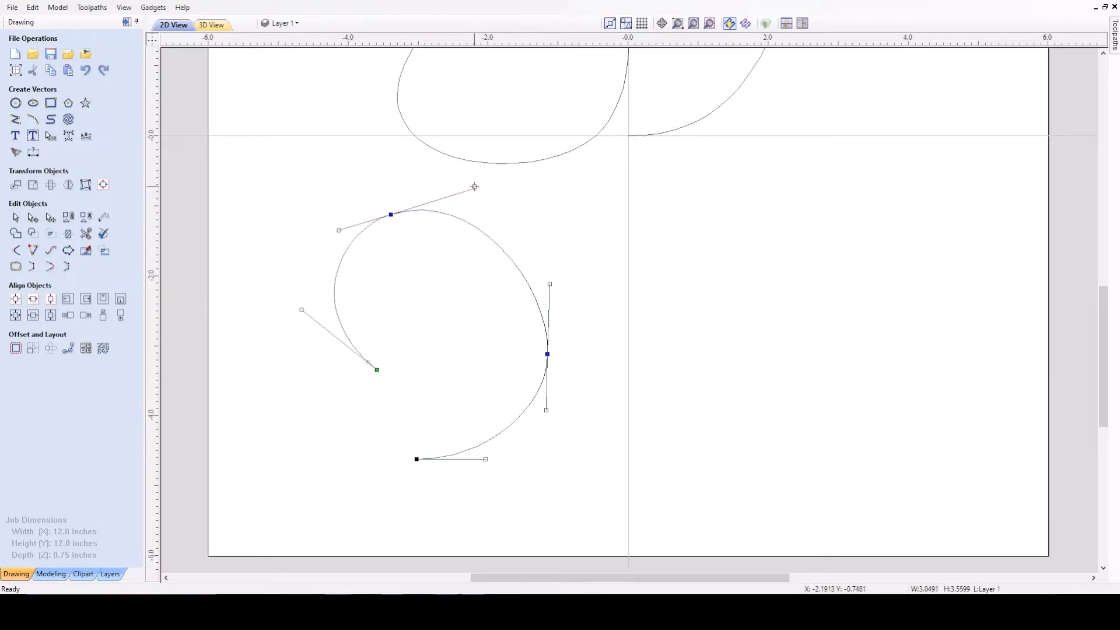
pyautogui.moveTo(550, 284); pyautogui.dragTo(551, 276)
# - Move the open curve's start node up and left, and adjust its handle to tighten the inward hook
pyautogui.scroll(-1, 552, 275)
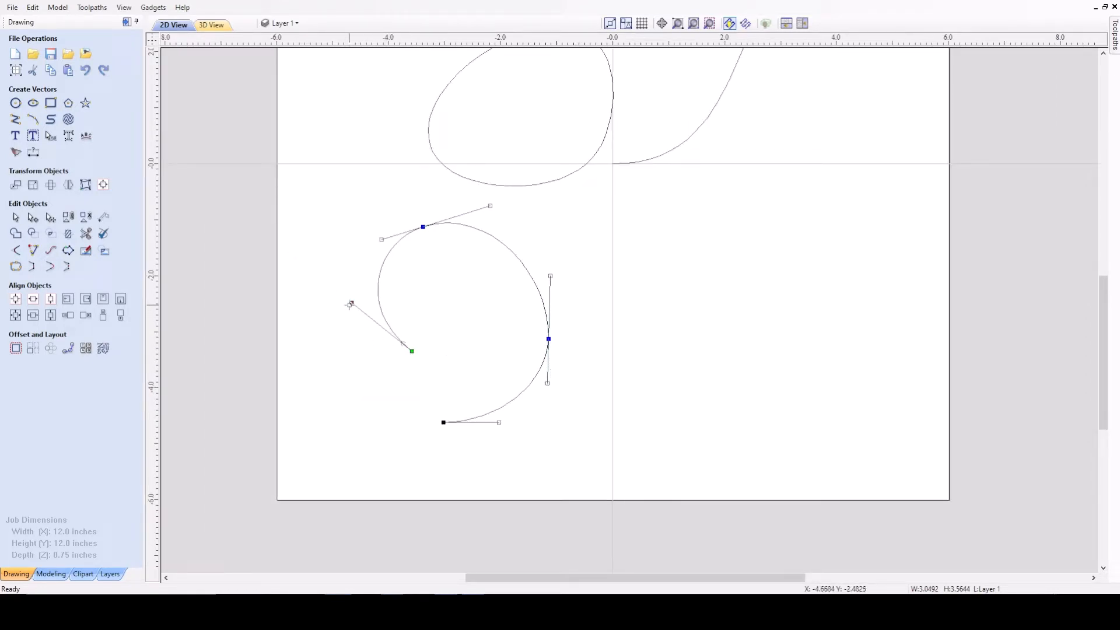
pyautogui.moveTo(352, 302); pyautogui.dragTo(336, 314)
pyautogui.scroll(1, 413, 351)
pyautogui.moveTo(413, 352); pyautogui.dragTo(399, 322)
pyautogui.click(281, 267)
pyautogui.moveTo(281, 266); pyautogui.dragTo(325, 278)
pyautogui.scroll(-1, 503, 312)
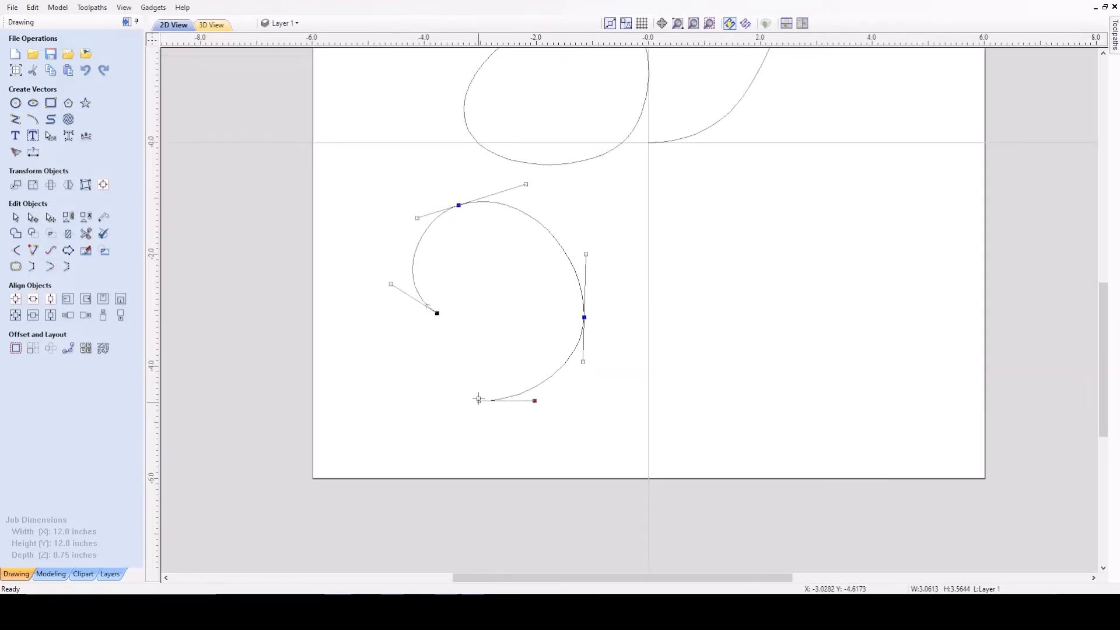
# - Reshape the open curve's lower portion by raising its end node, angling the end handle downward, and nudging the right smooth node outward with longer handles
pyautogui.moveTo(479, 402); pyautogui.dragTo(527, 396)
pyautogui.scroll(1, 569, 380)
pyautogui.moveTo(589, 305); pyautogui.dragTo(595, 305)
pyautogui.moveTo(597, 226); pyautogui.dragTo(600, 213)
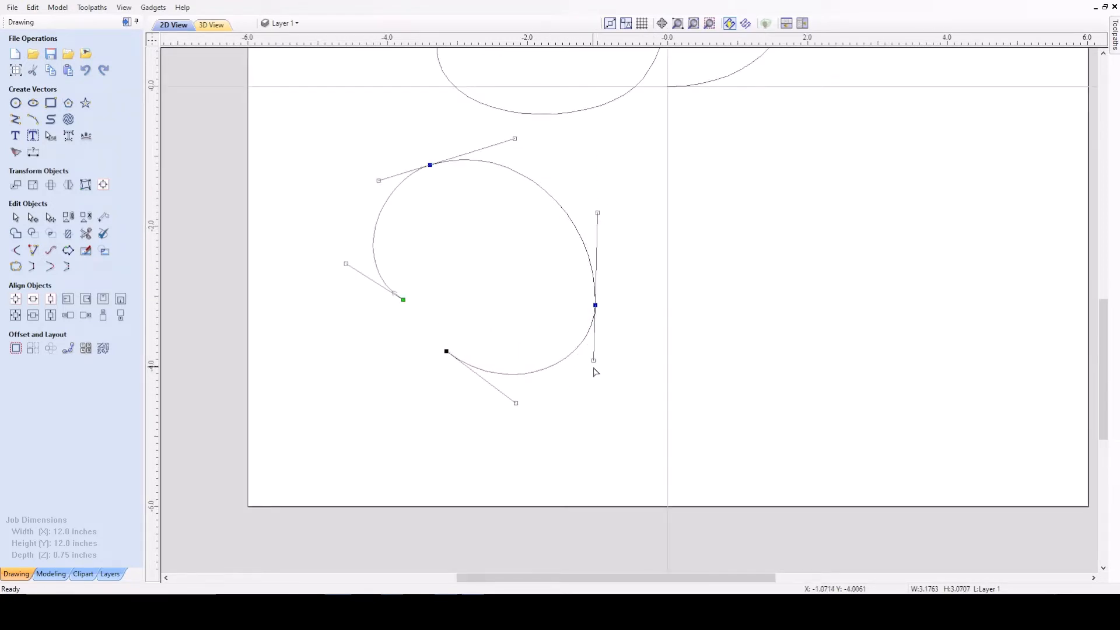
pyautogui.moveTo(595, 358); pyautogui.dragTo(594, 356)
pyautogui.moveTo(515, 403); pyautogui.dragTo(509, 413)
pyautogui.scroll(-3, 485, 291)
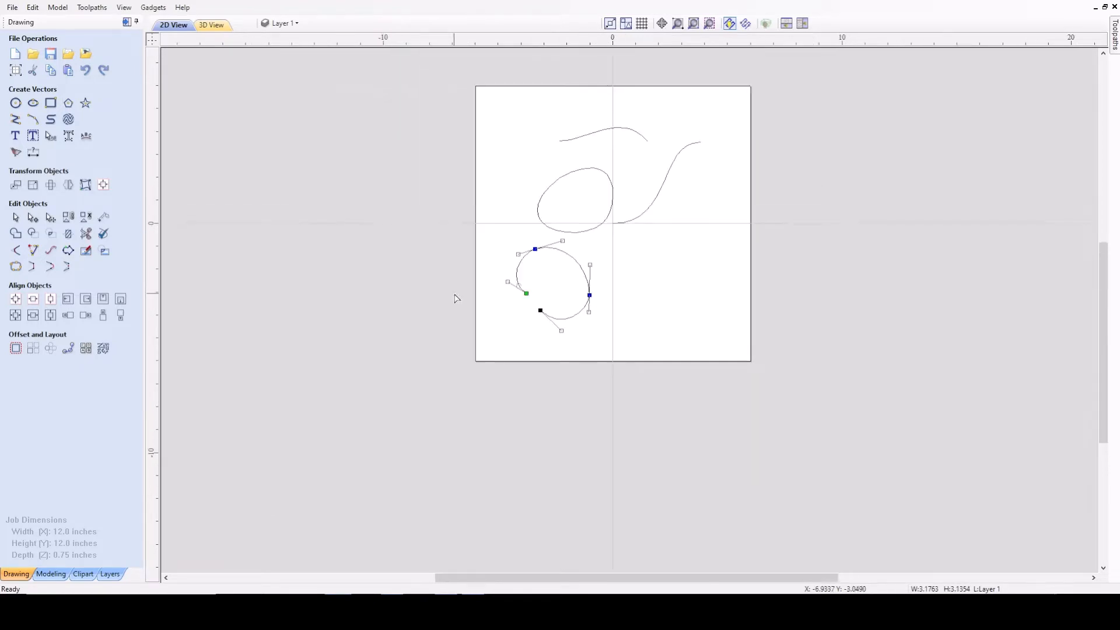
# - Fine-tune both handles of the open curve's upper smooth node and swing the start node's handle upward to round the upper-left bend
pyautogui.scroll(3, 459, 284)
pyautogui.scroll(3, 456, 227)
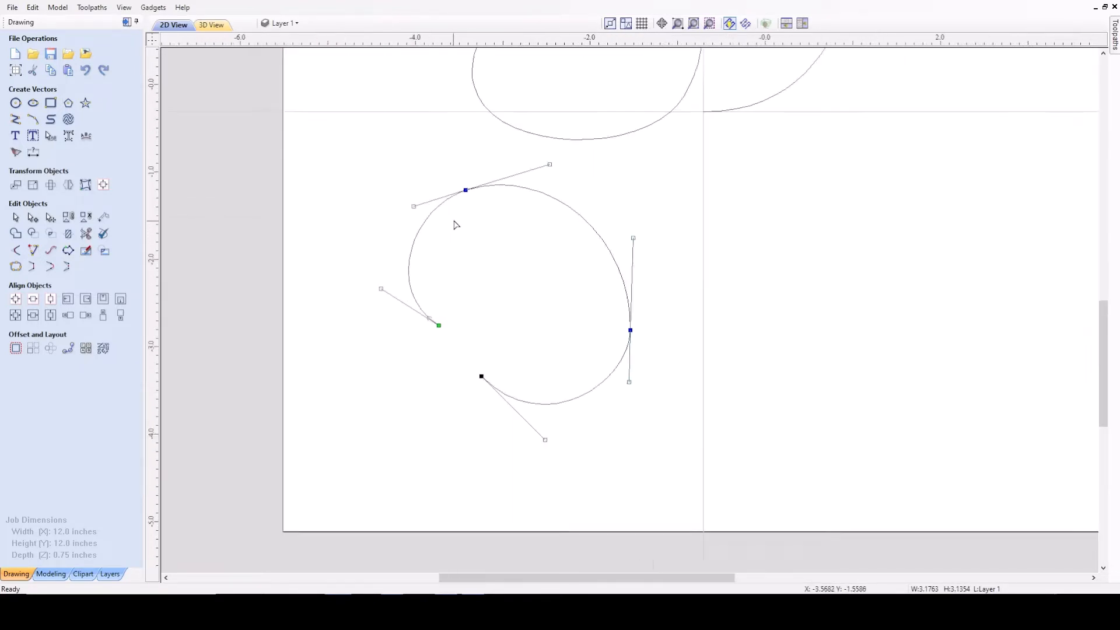
pyautogui.moveTo(394, 202); pyautogui.dragTo(400, 198)
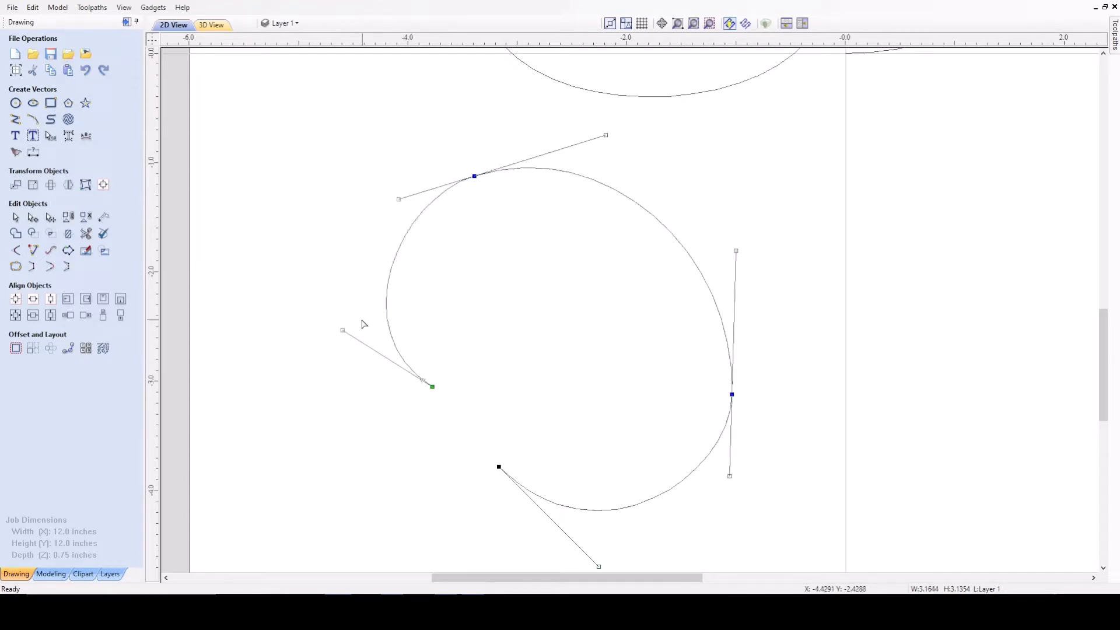
pyautogui.moveTo(342, 330); pyautogui.dragTo(331, 304)
pyautogui.scroll(-3, 350, 294)
pyautogui.scroll(-1, 350, 293)
pyautogui.scroll(3, 373, 301)
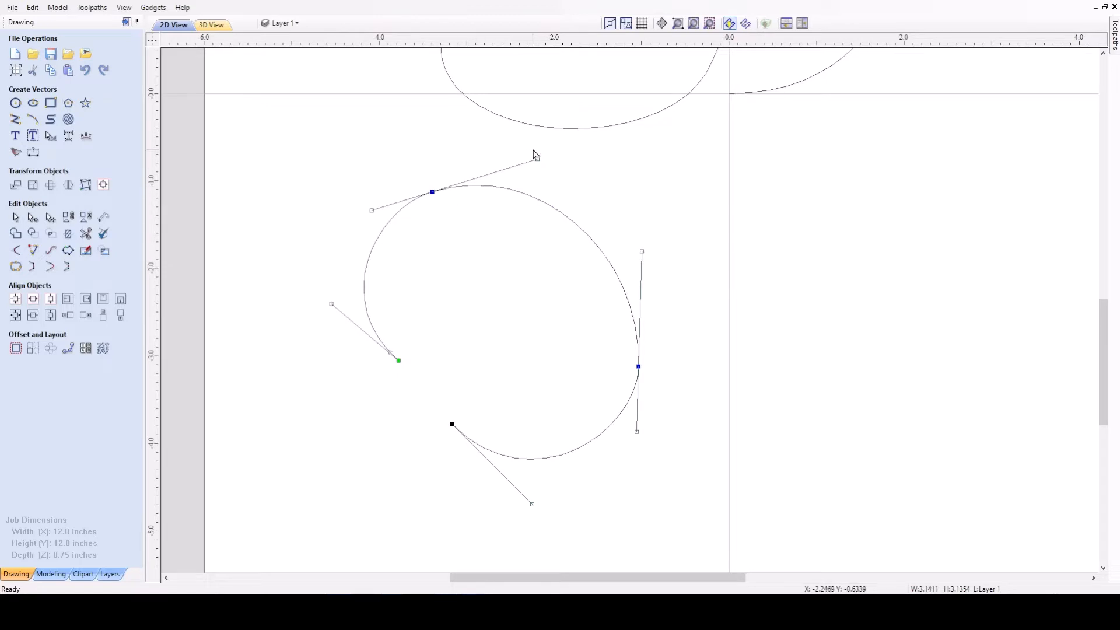
pyautogui.moveTo(537, 159); pyautogui.dragTo(539, 151)
pyautogui.scroll(-2, 533, 162)
pyautogui.scroll(-4, 574, 274)
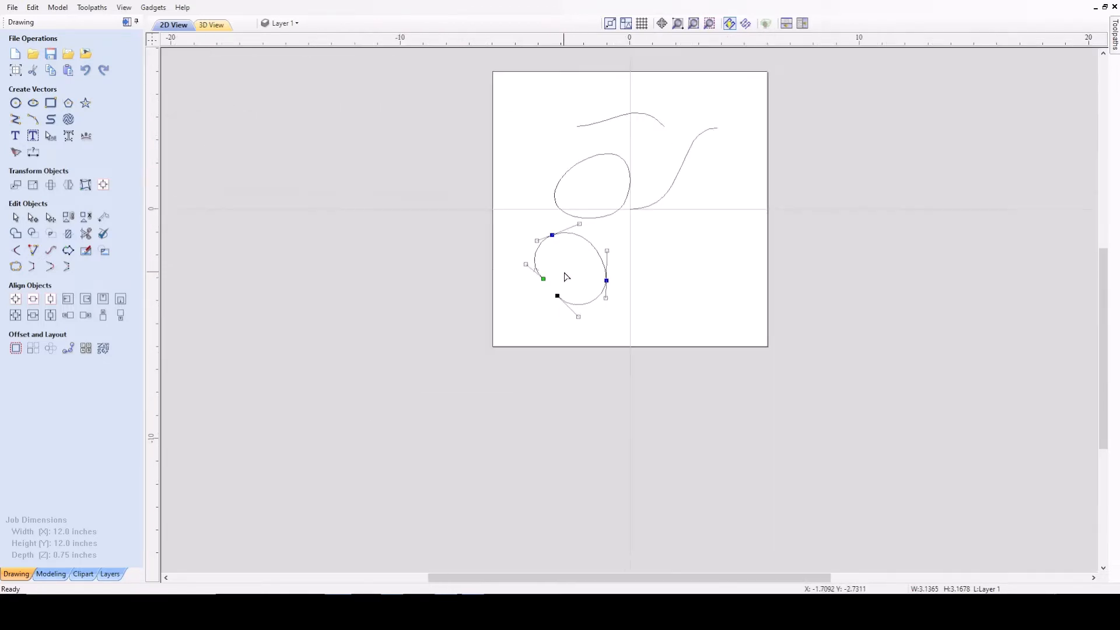
# - Reopen the lower open curve for node editing, pull the end node's handle slightly further down, and deselect the curve
pyautogui.click(630, 267)
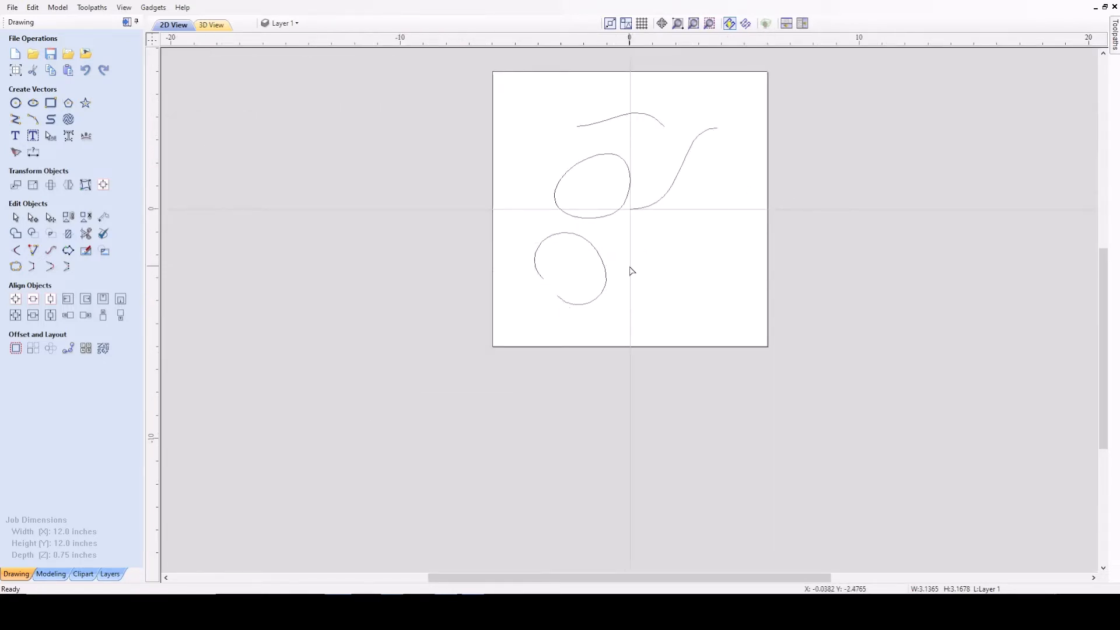
pyautogui.click(597, 299)
pyautogui.scroll(4, 601, 313)
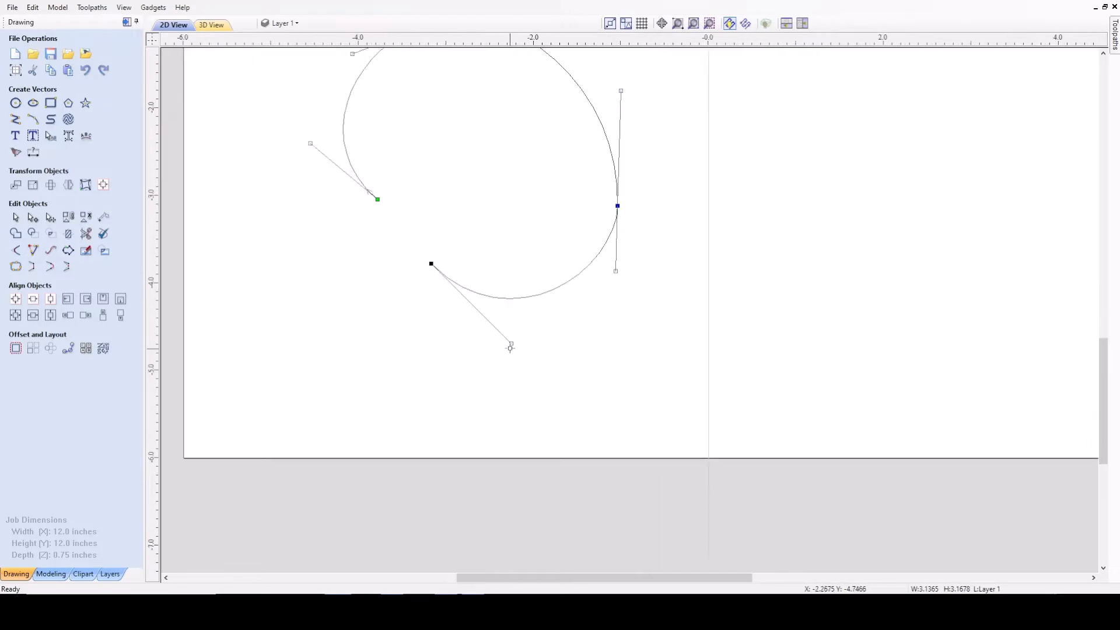
pyautogui.moveTo(511, 343); pyautogui.dragTo(508, 357)
pyautogui.scroll(-3, 509, 356)
pyautogui.click(592, 366)
pyautogui.scroll(-3, 594, 370)
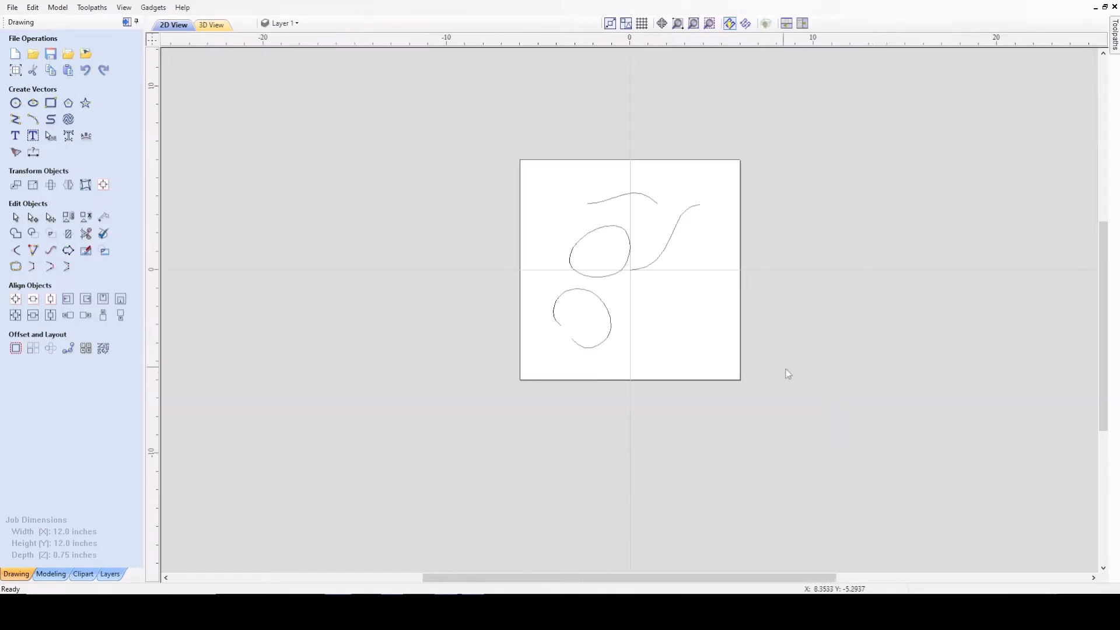
# - Select all four practice vectors in the job area and delete them
pyautogui.moveTo(785, 373); pyautogui.dragTo(489, 173)
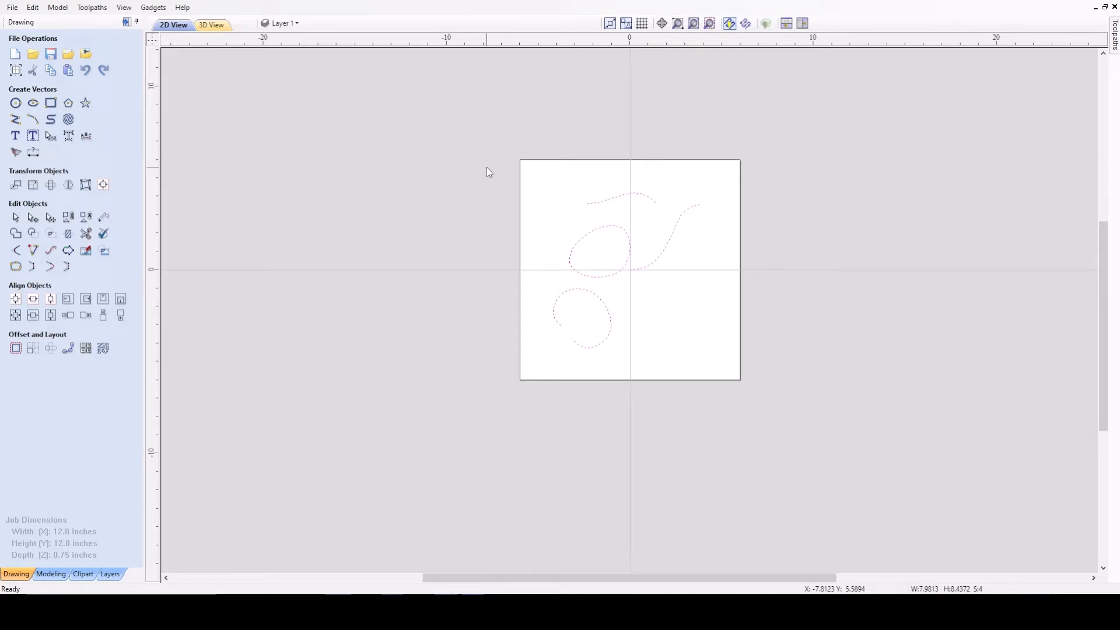
pyautogui.press('Delete')
pyautogui.scroll(-1, 635, 185)
pyautogui.scroll(2, 798, 303)
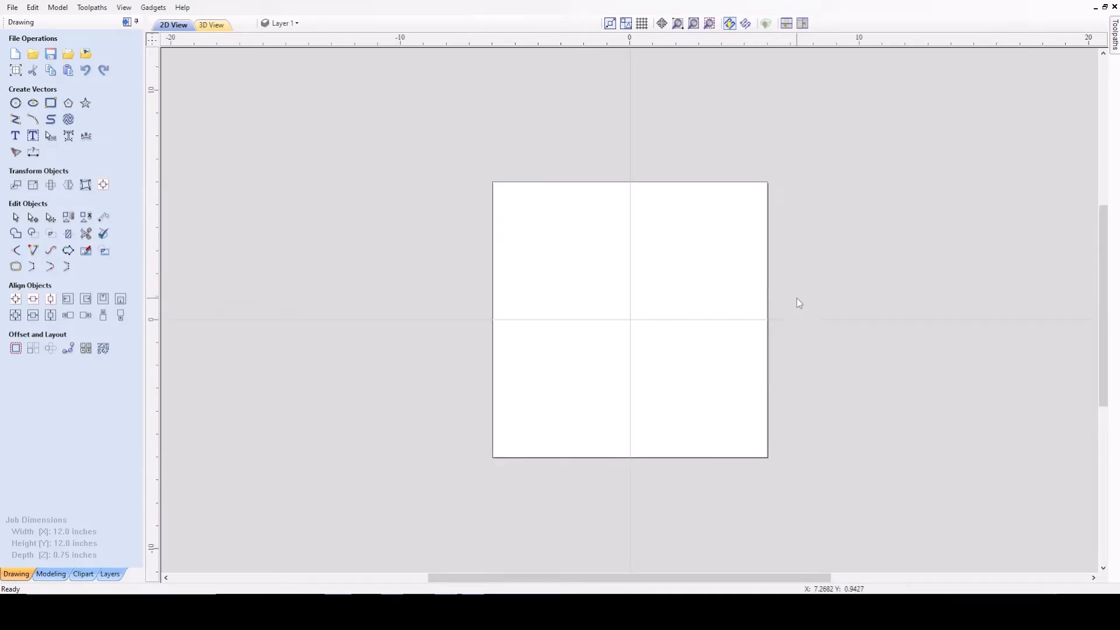
pyautogui.scroll(2, 799, 303)
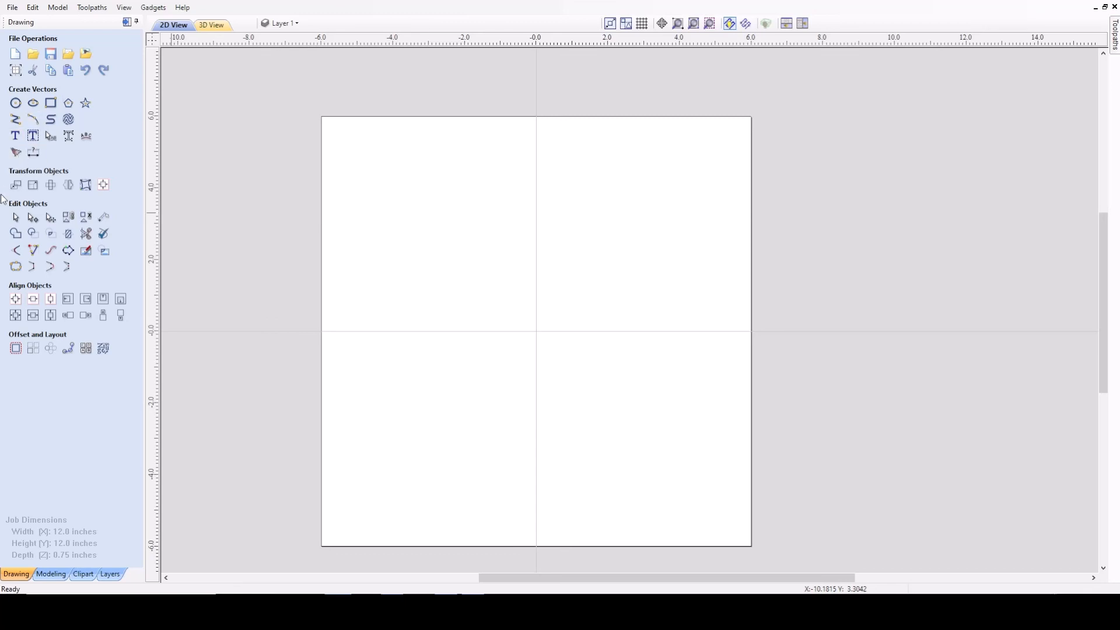
pyautogui.scroll(-3, 489, 275)
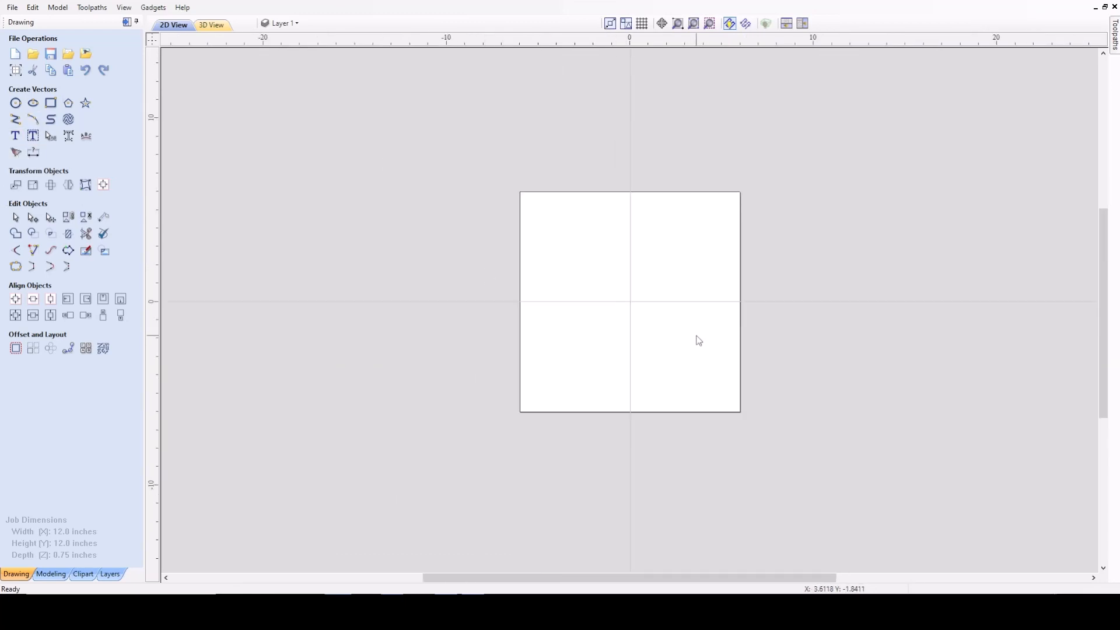
pyautogui.scroll(-1, 636, 329)
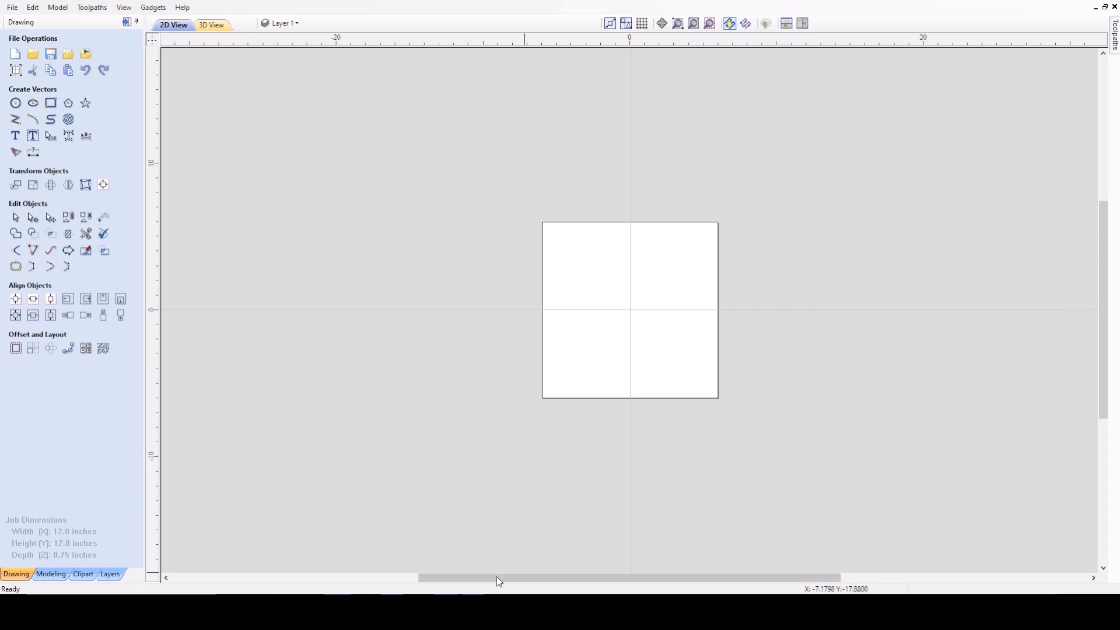